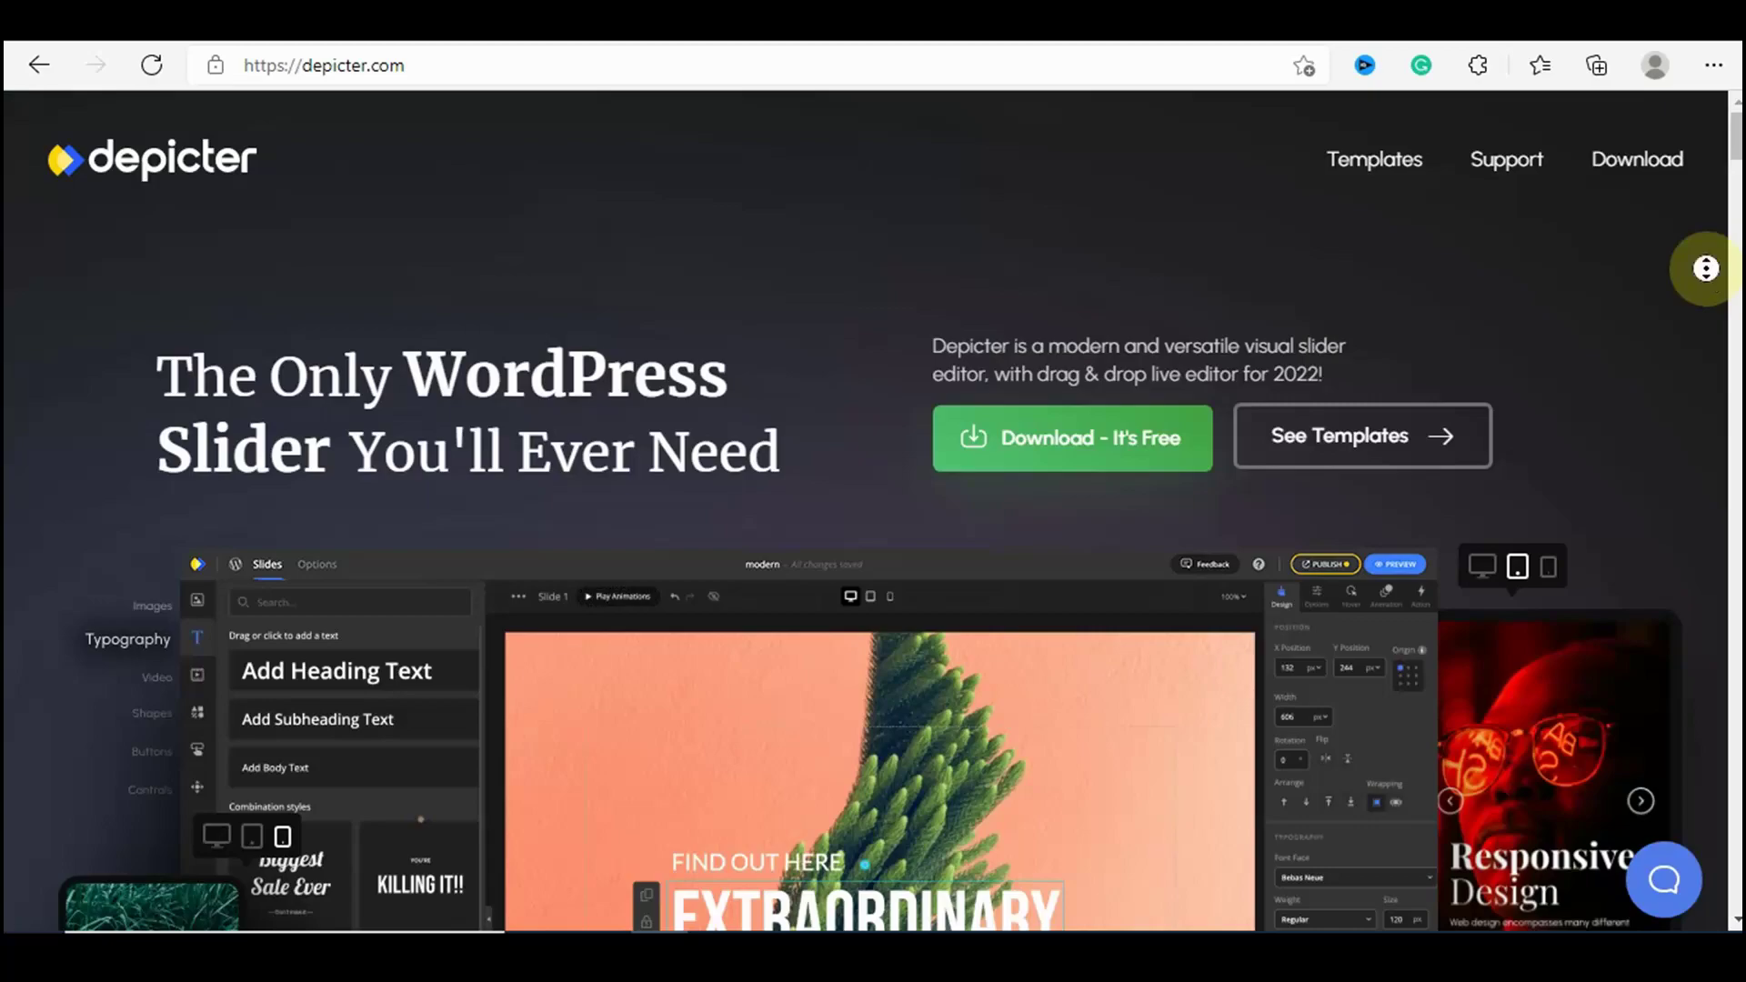
Look through the Depicter homepage and its library of professionally built slider templates.
scroll(1715, 346, "down", 12)
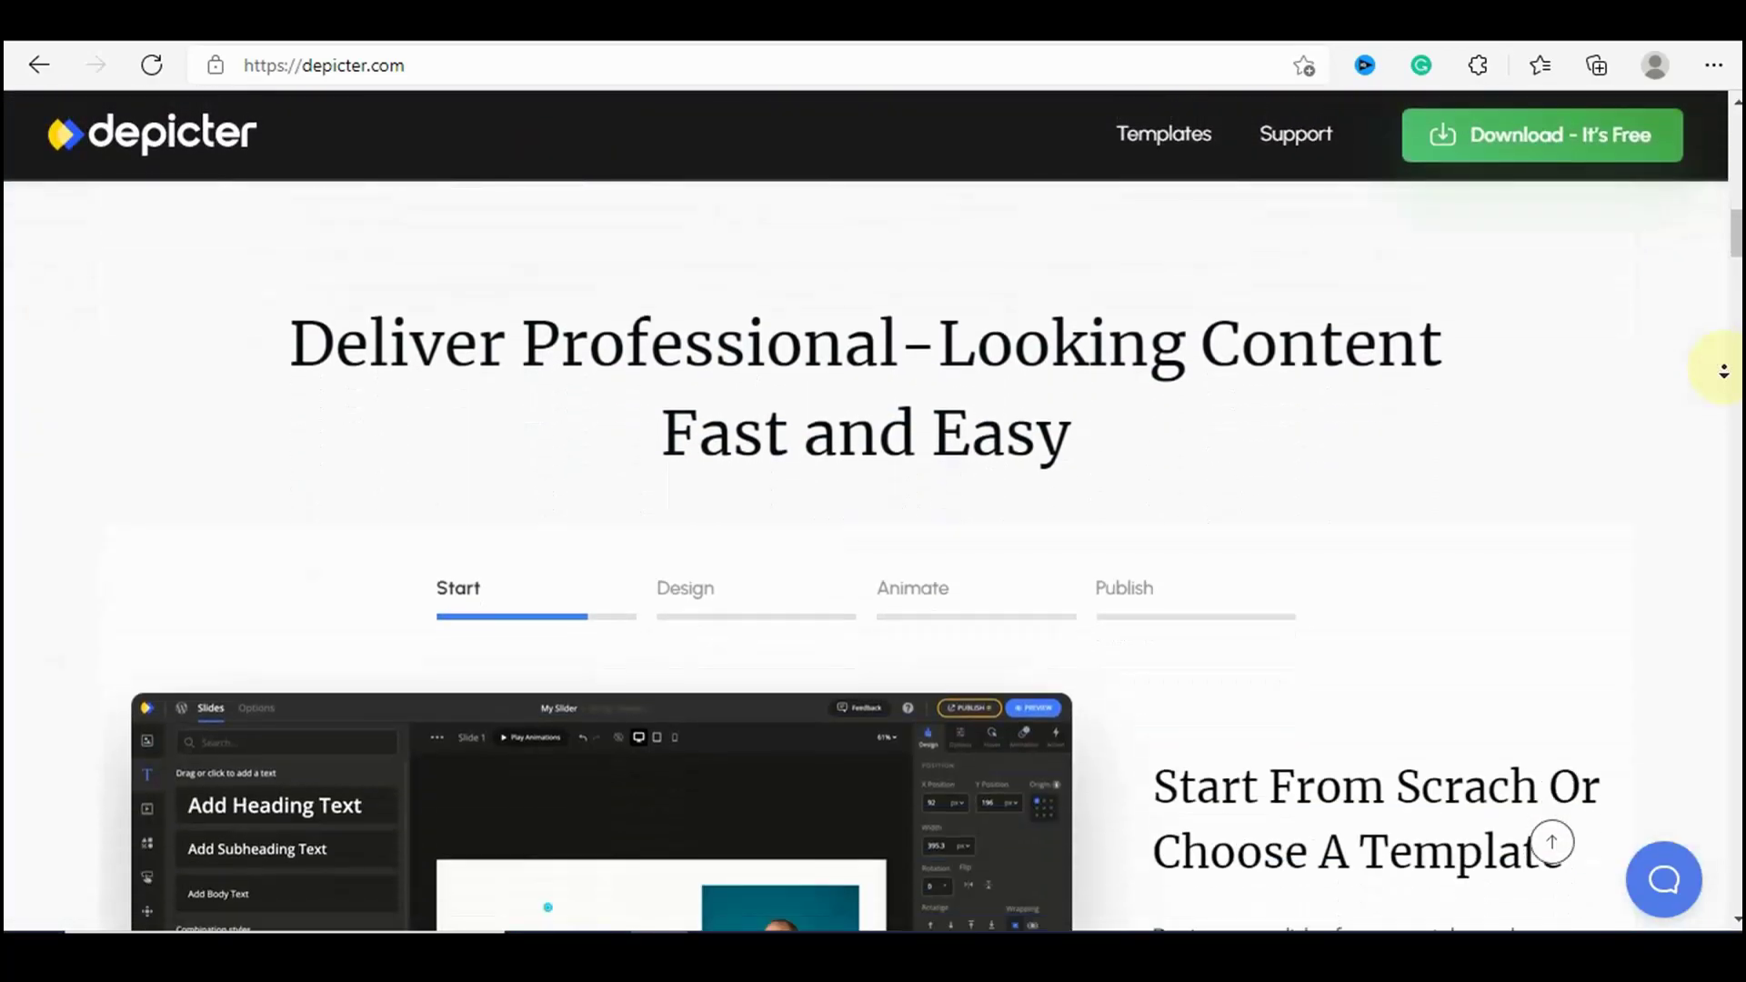
scroll(1724, 371, "down", 10)
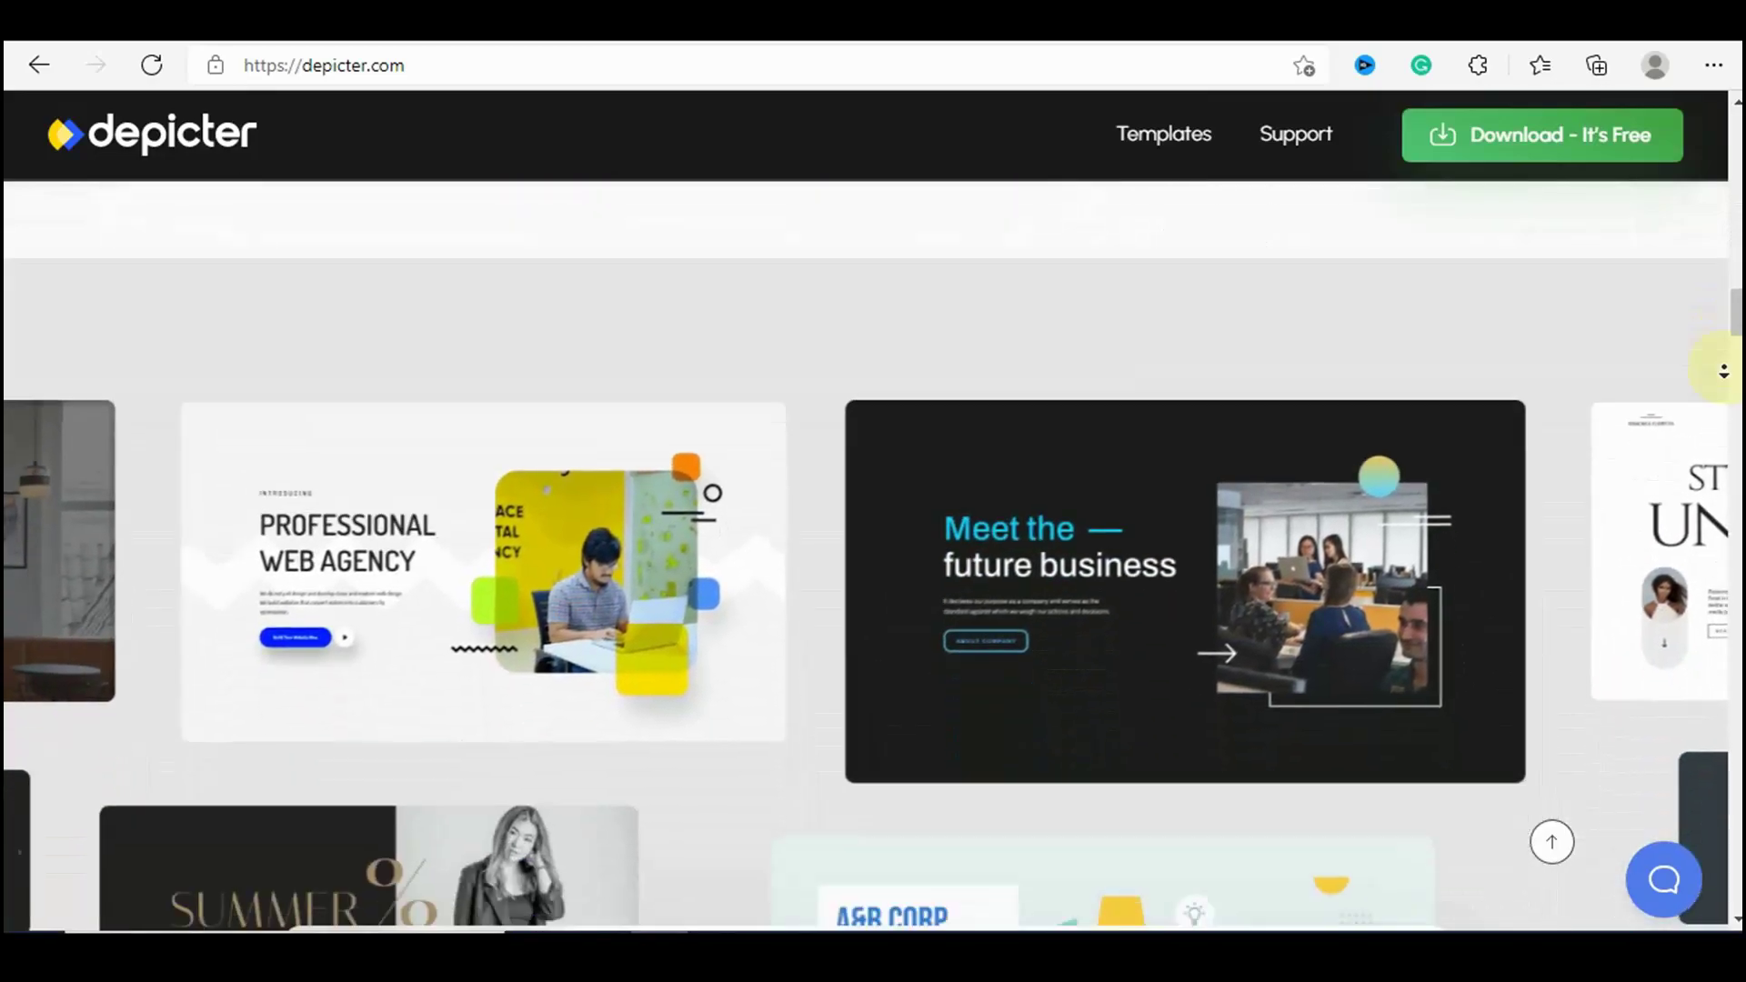
scroll(1724, 371, "down", 12)
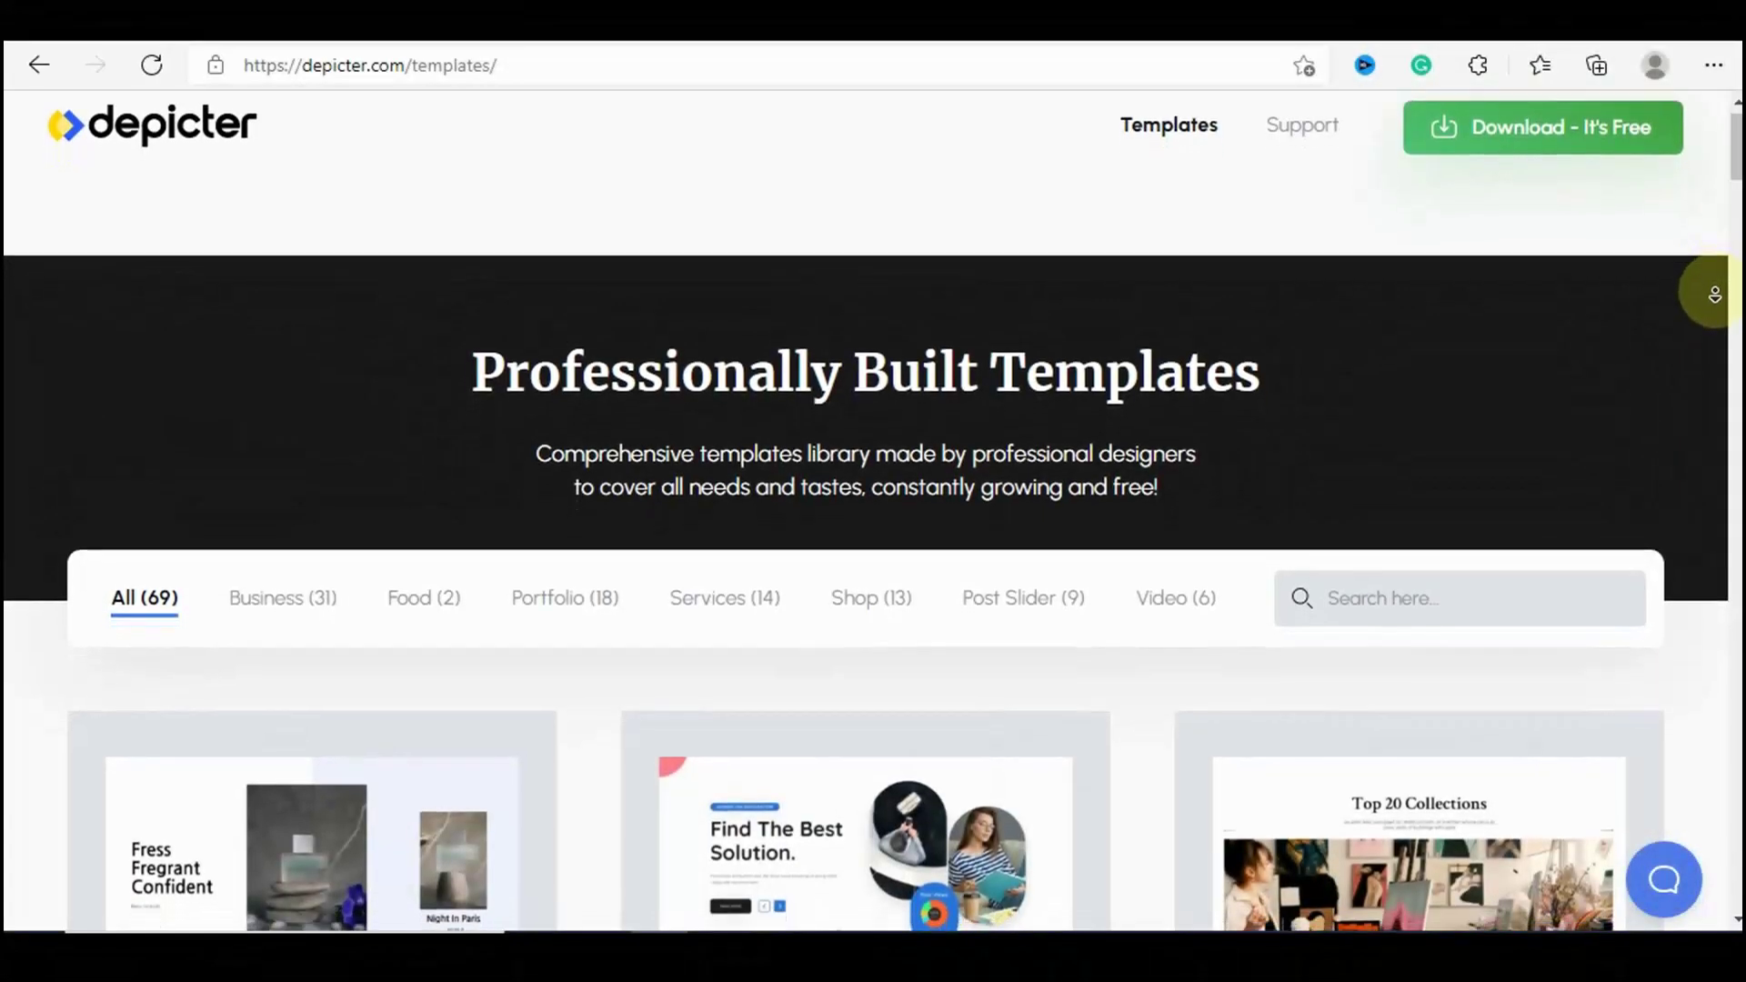
scroll(1715, 294, "down", 3)
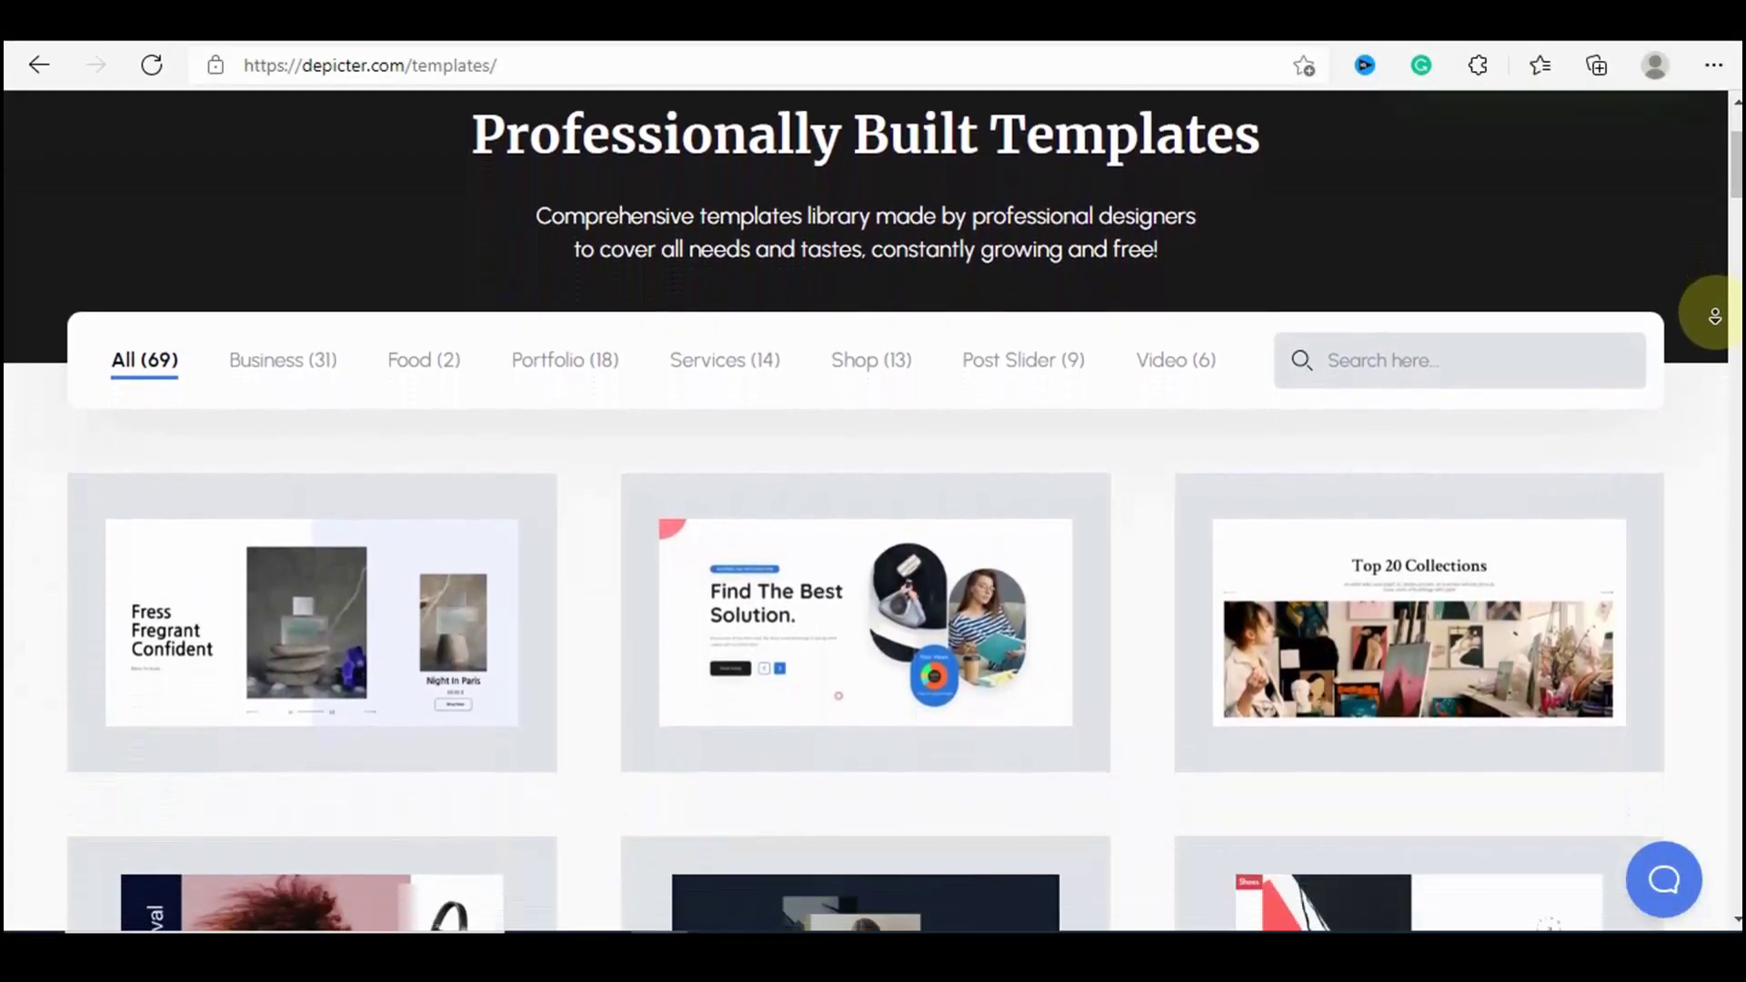
scroll(1715, 315, "down", 3)
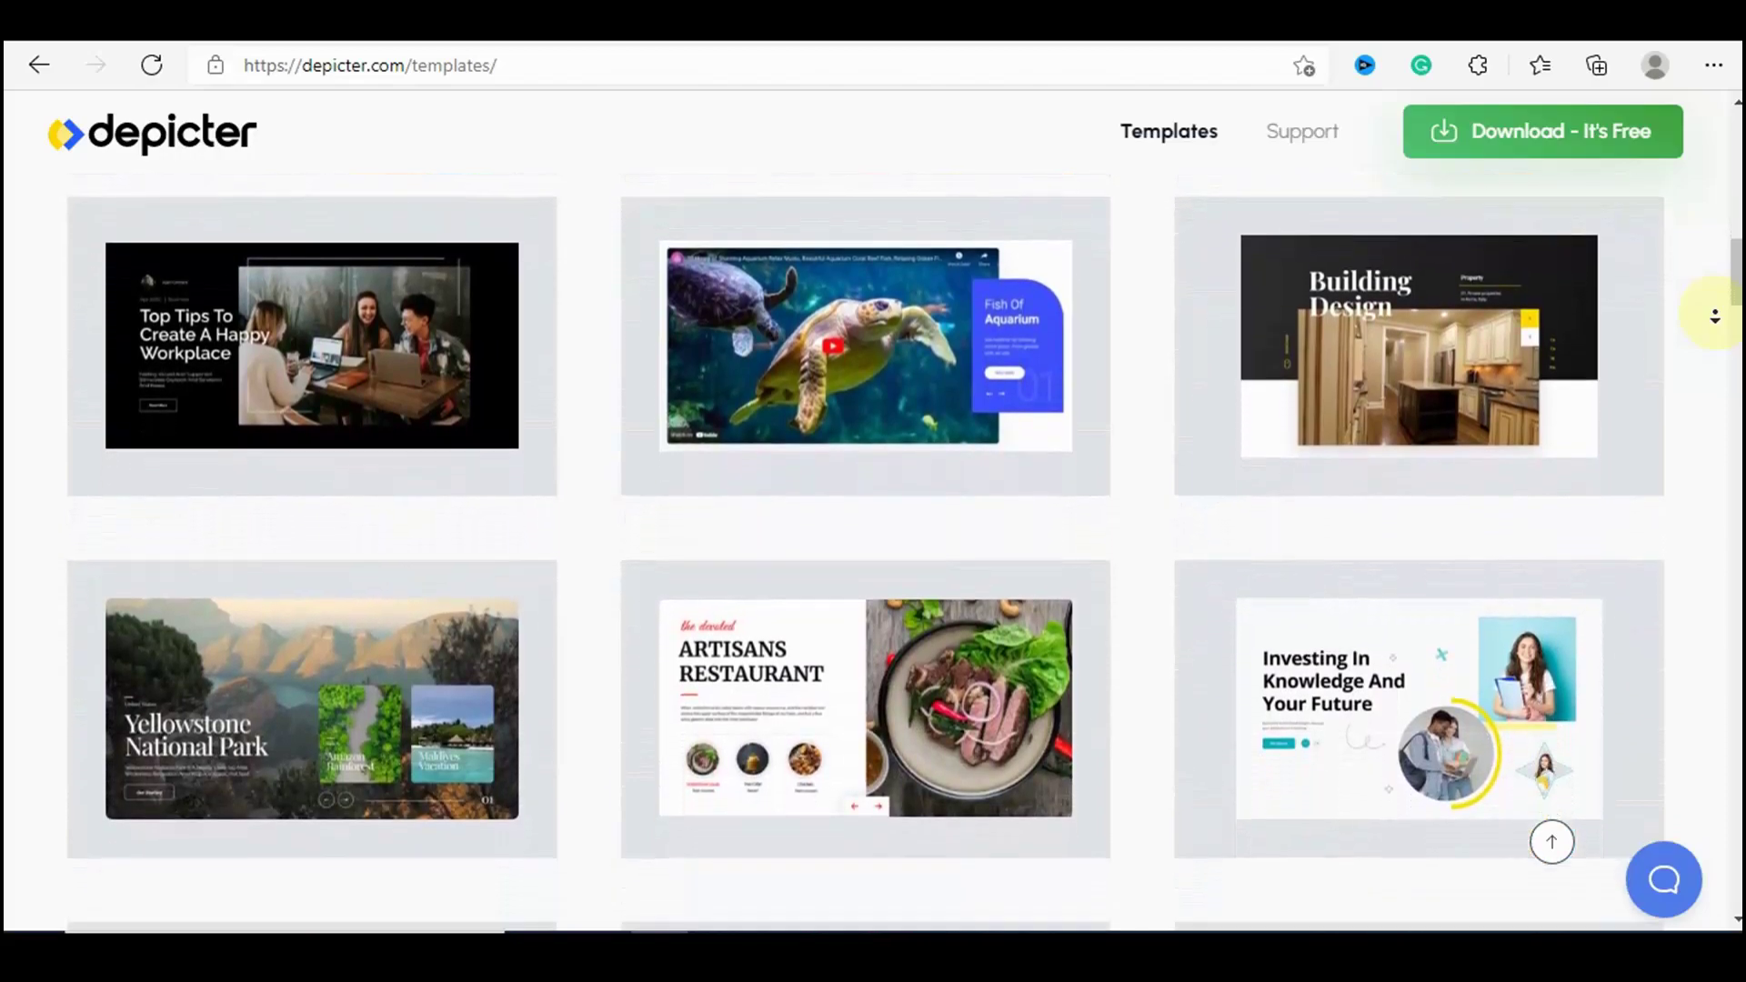
scroll(1715, 316, "down", 4)
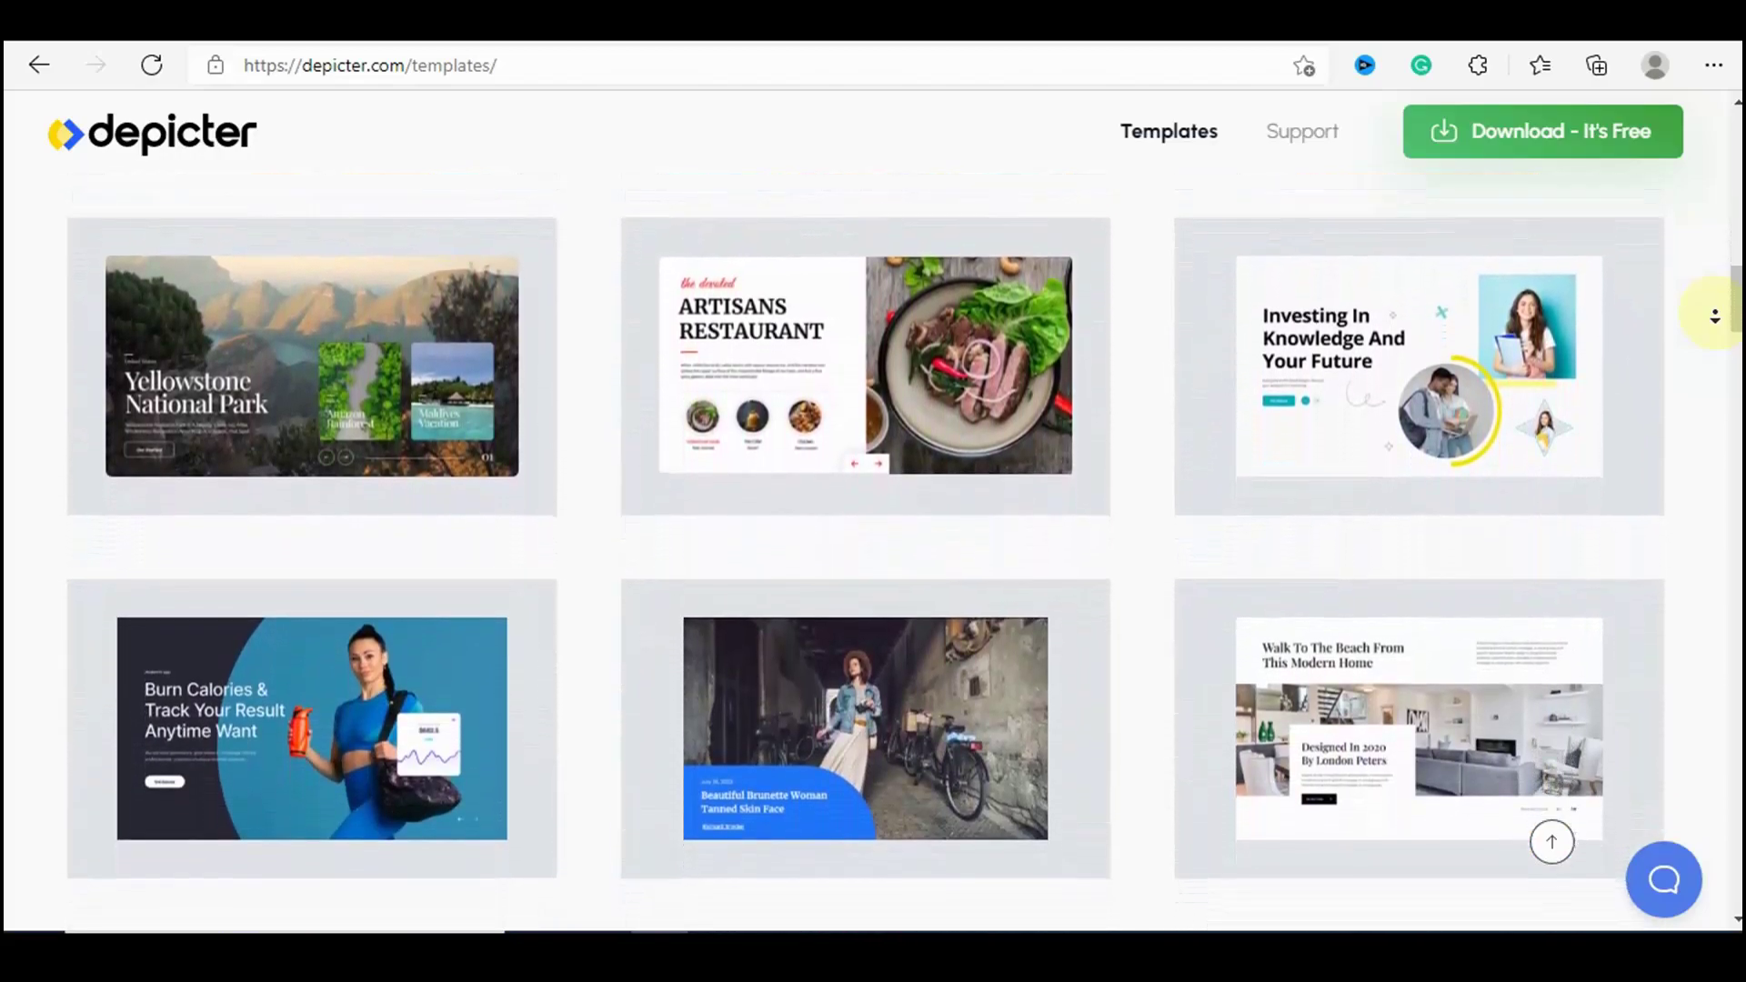
scroll(1715, 316, "down", 4)
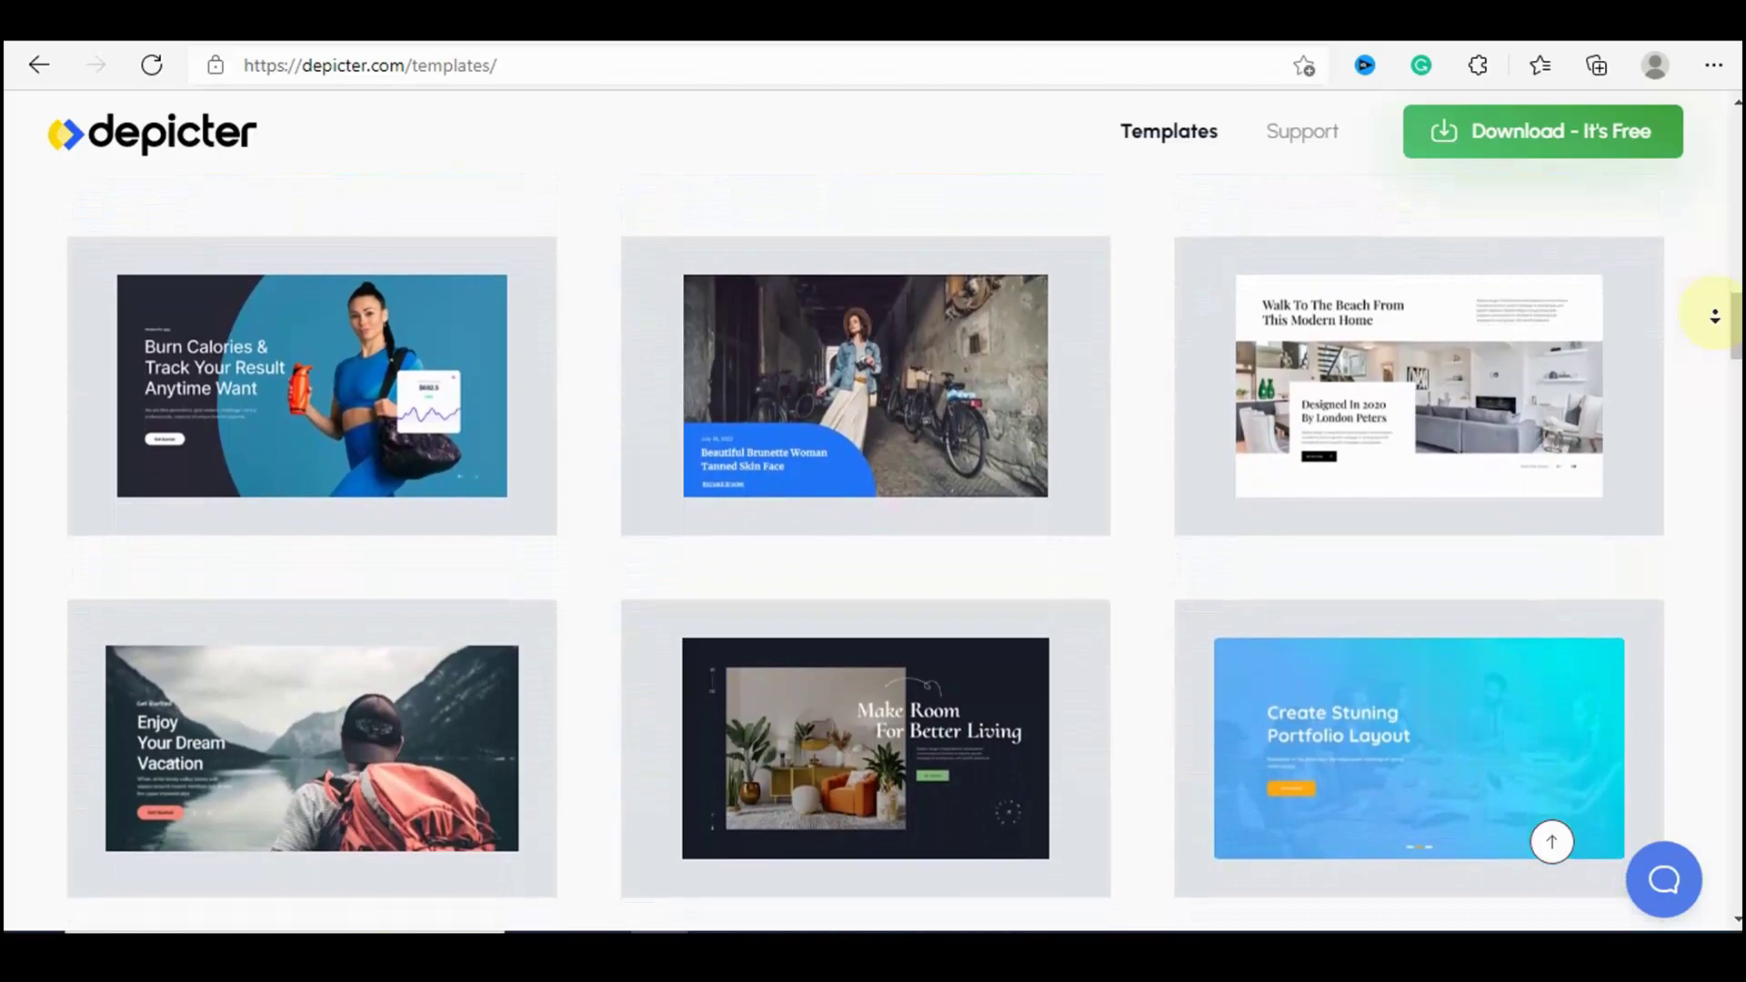
scroll(1715, 315, "down", 4)
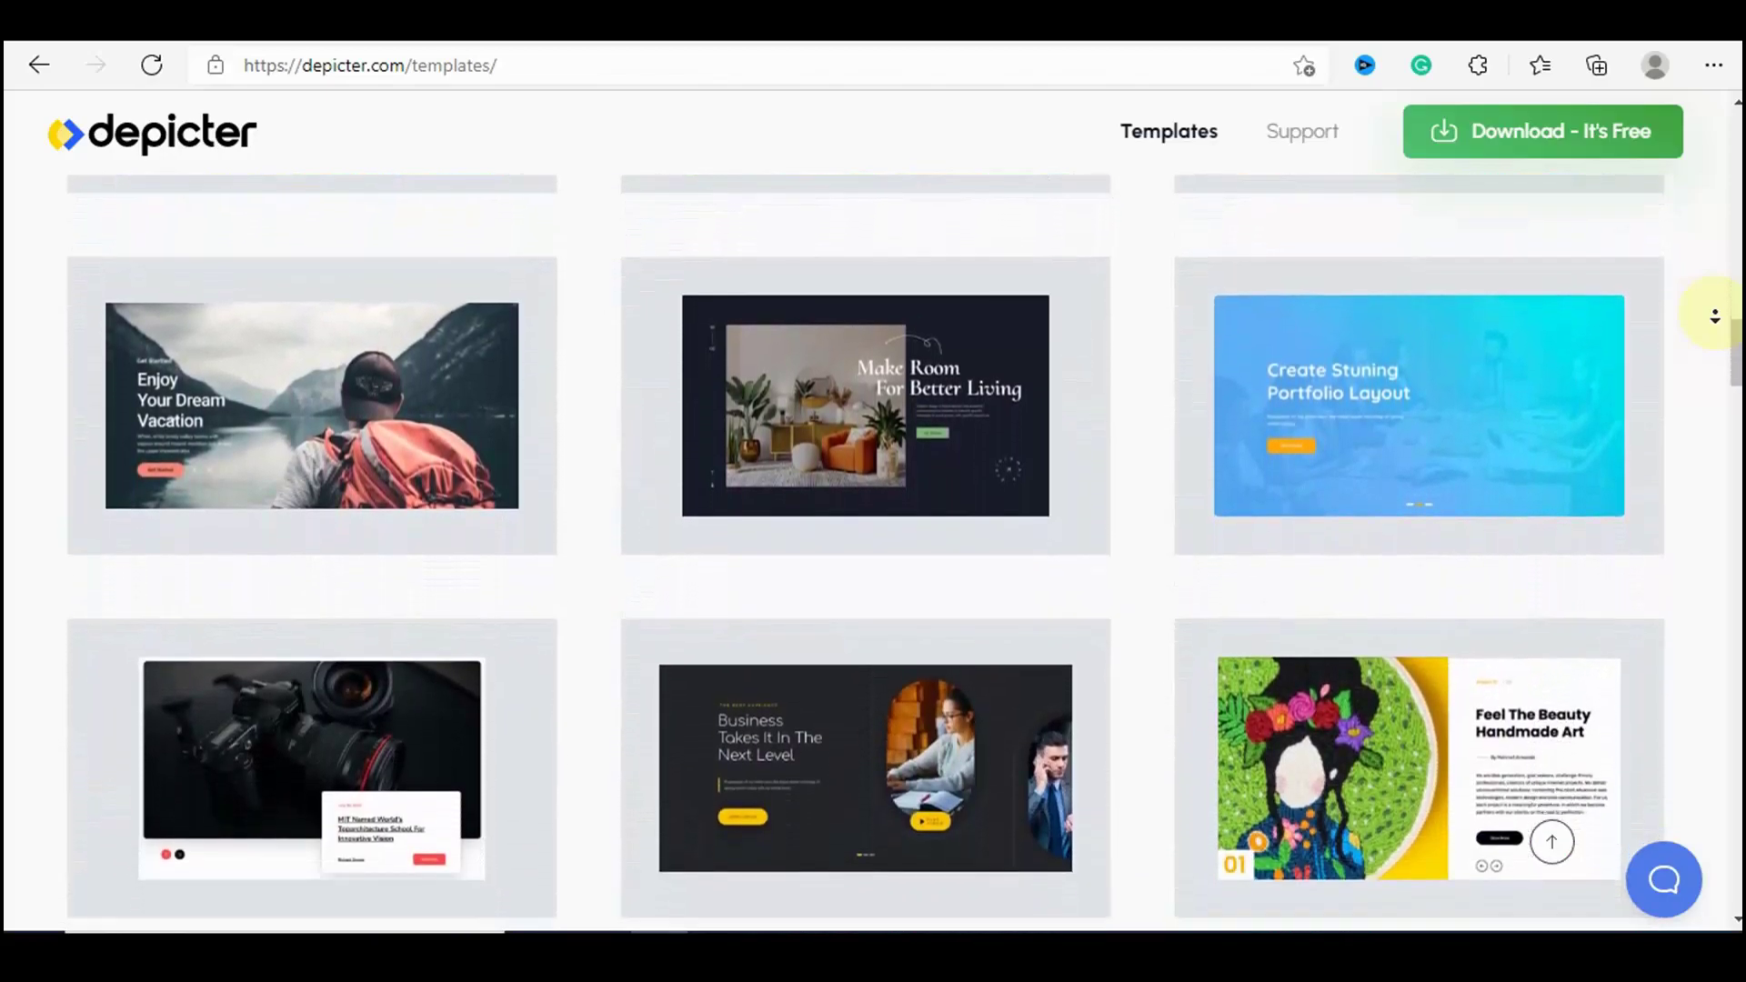
scroll(1715, 316, "down", 4)
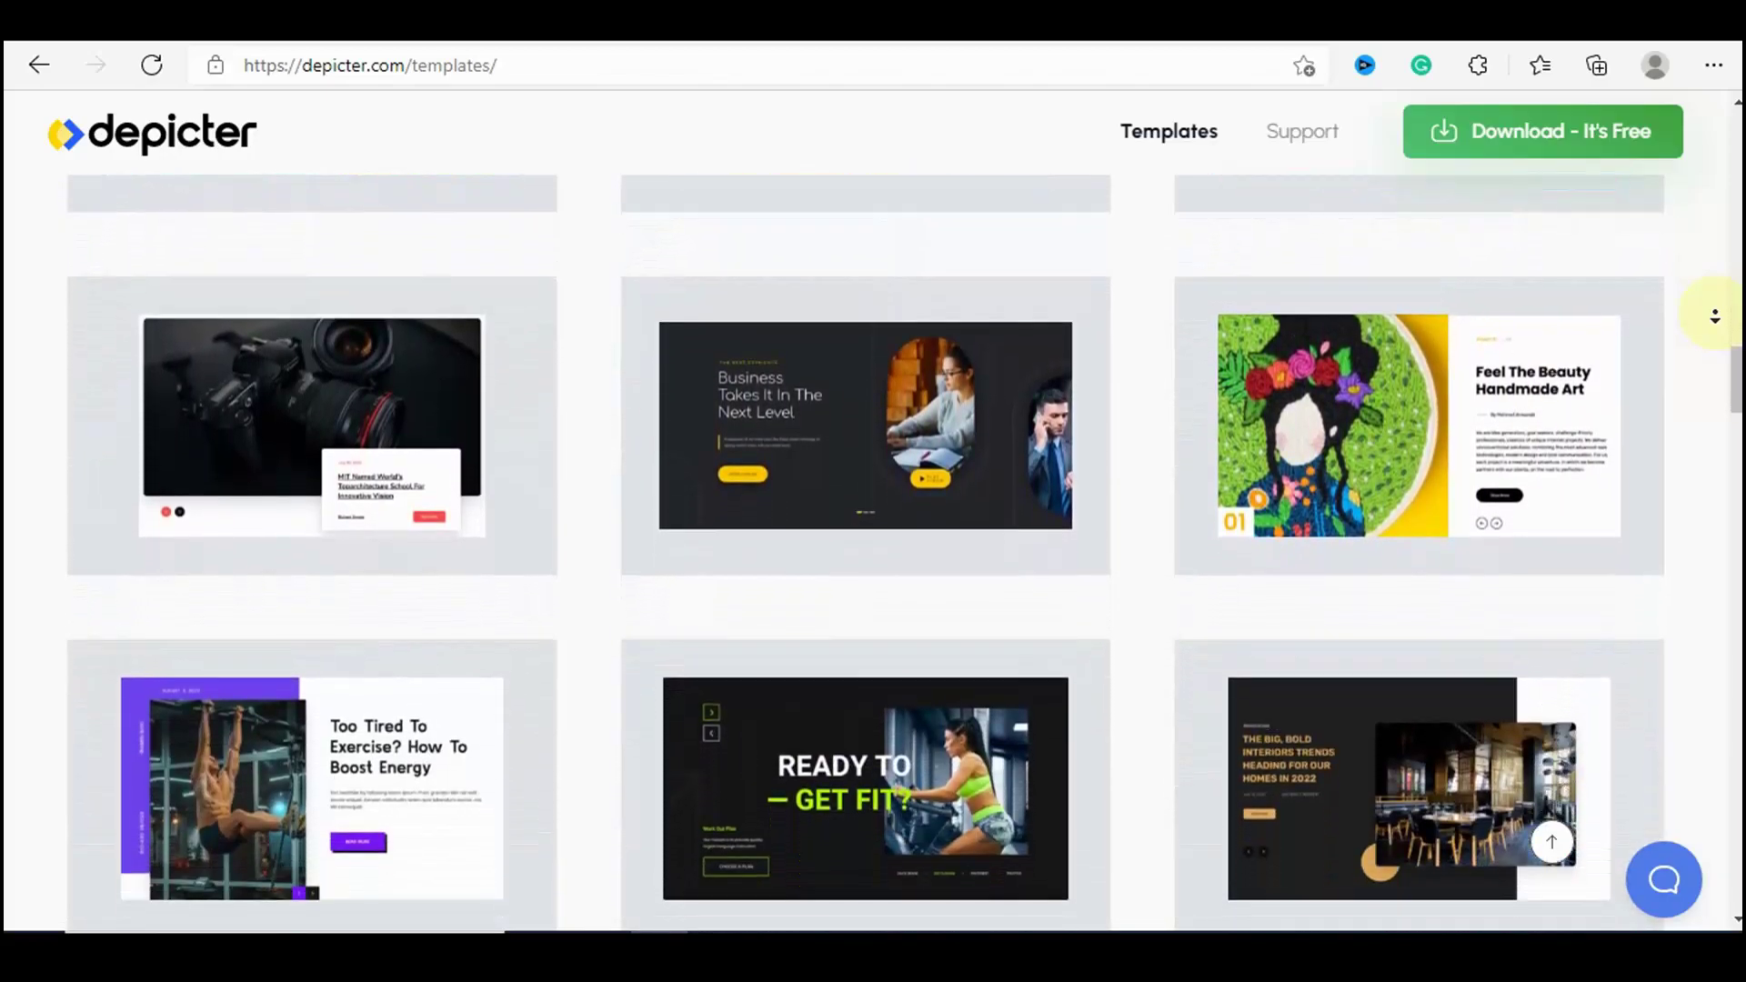
scroll(1716, 316, "down", 4)
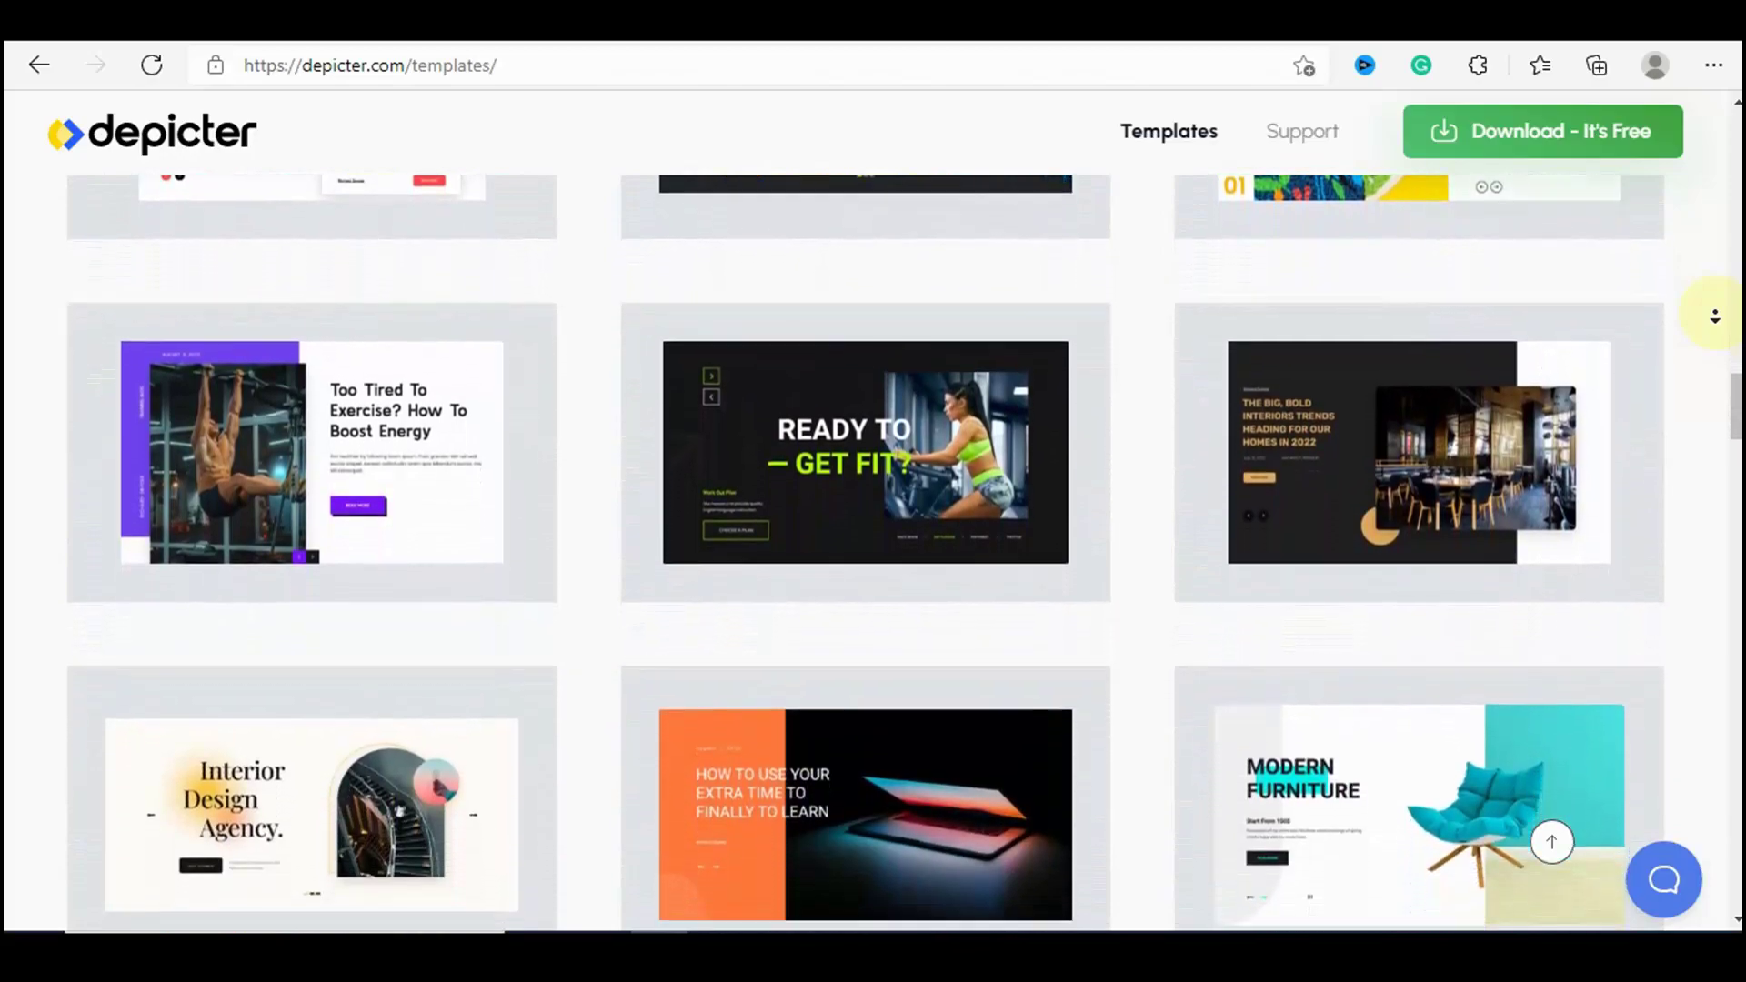
scroll(1715, 315, "down", 4)
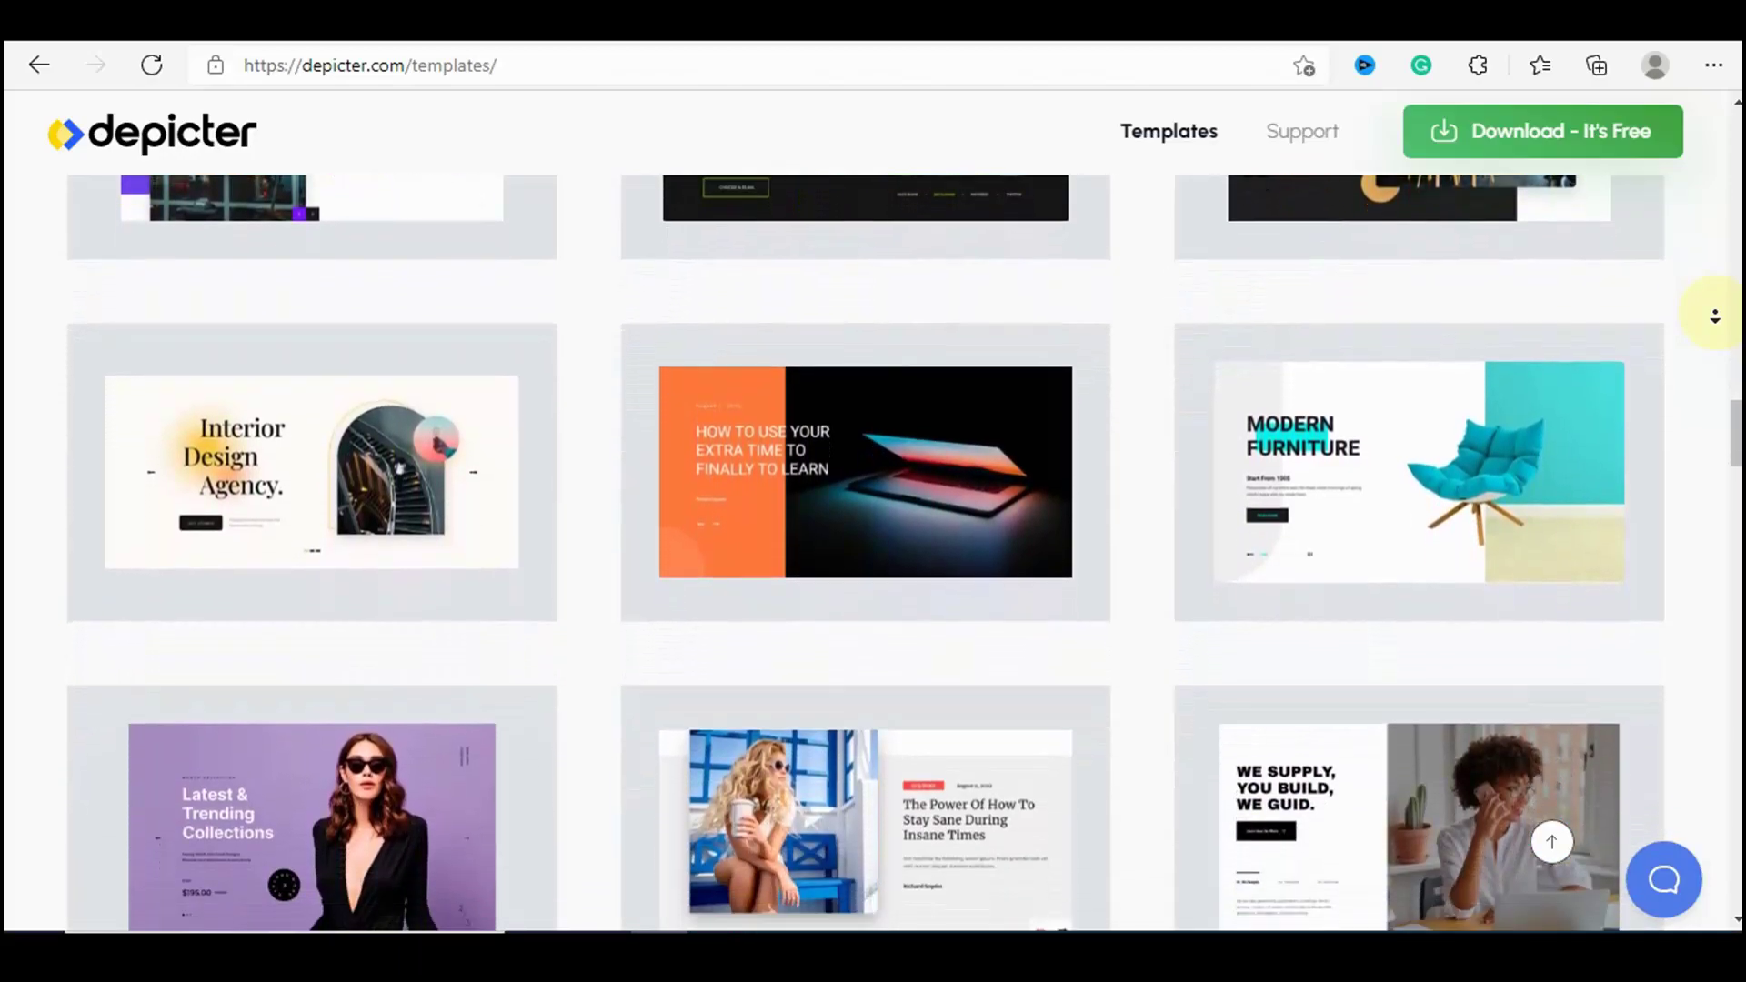
scroll(1715, 316, "down", 4)
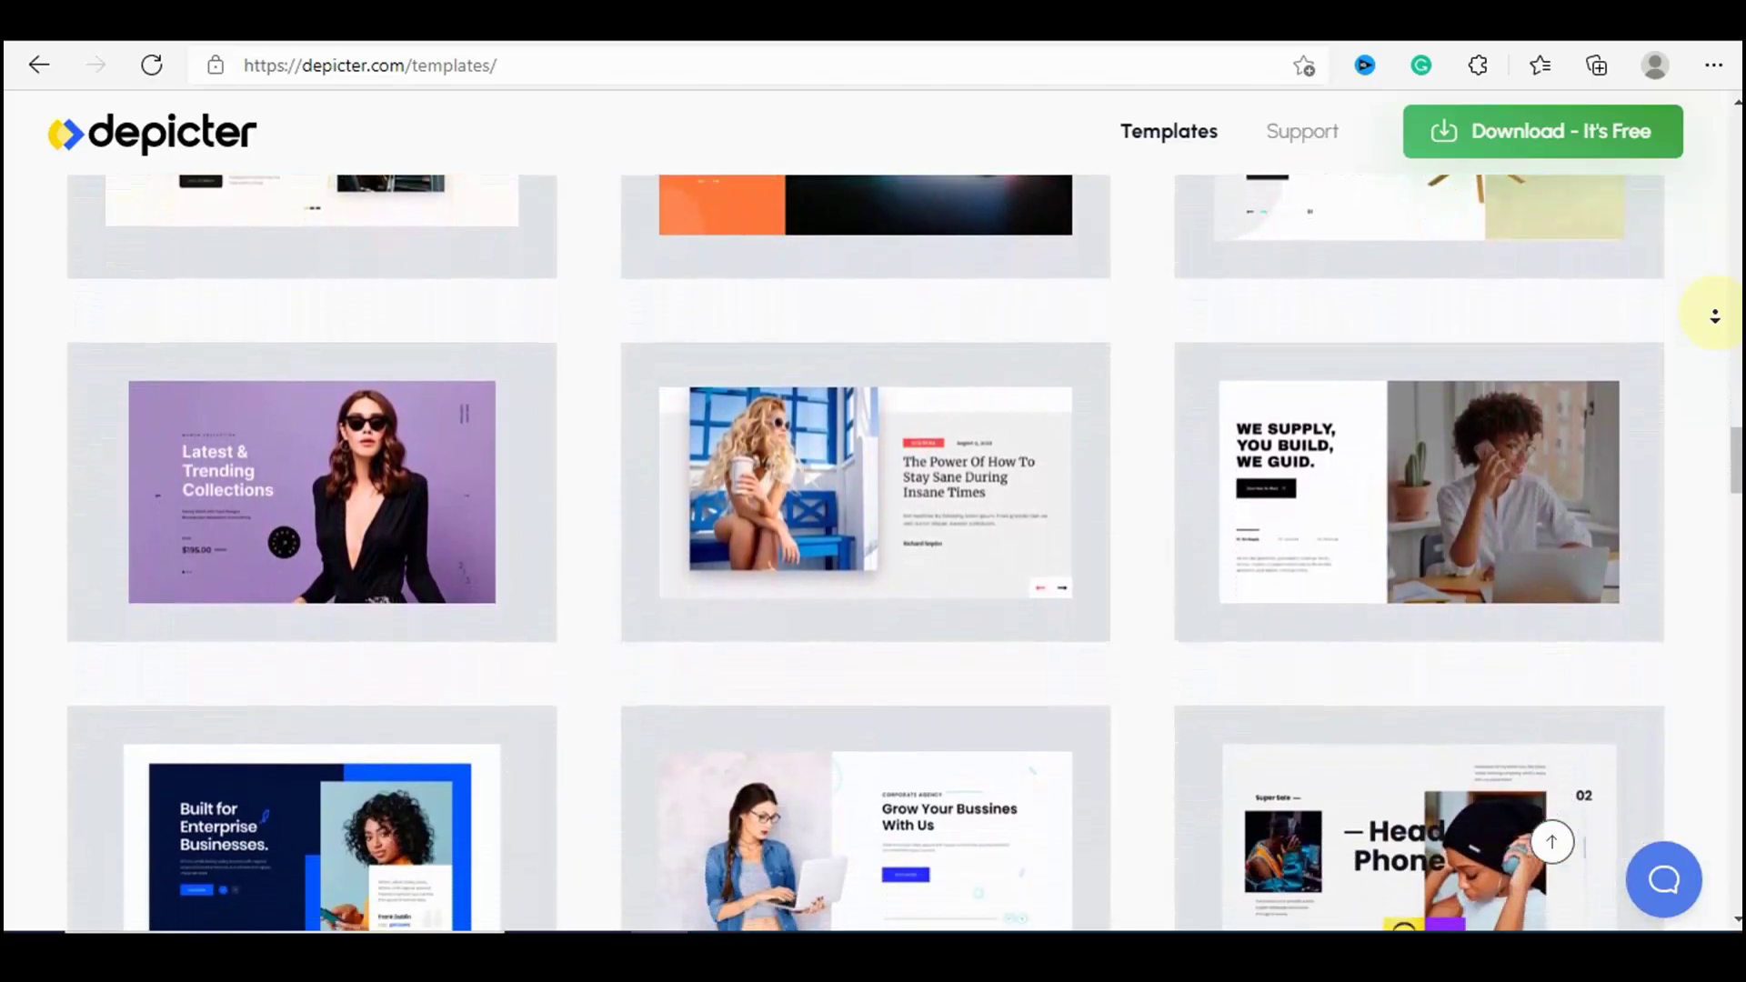
scroll(1715, 316, "down", 2)
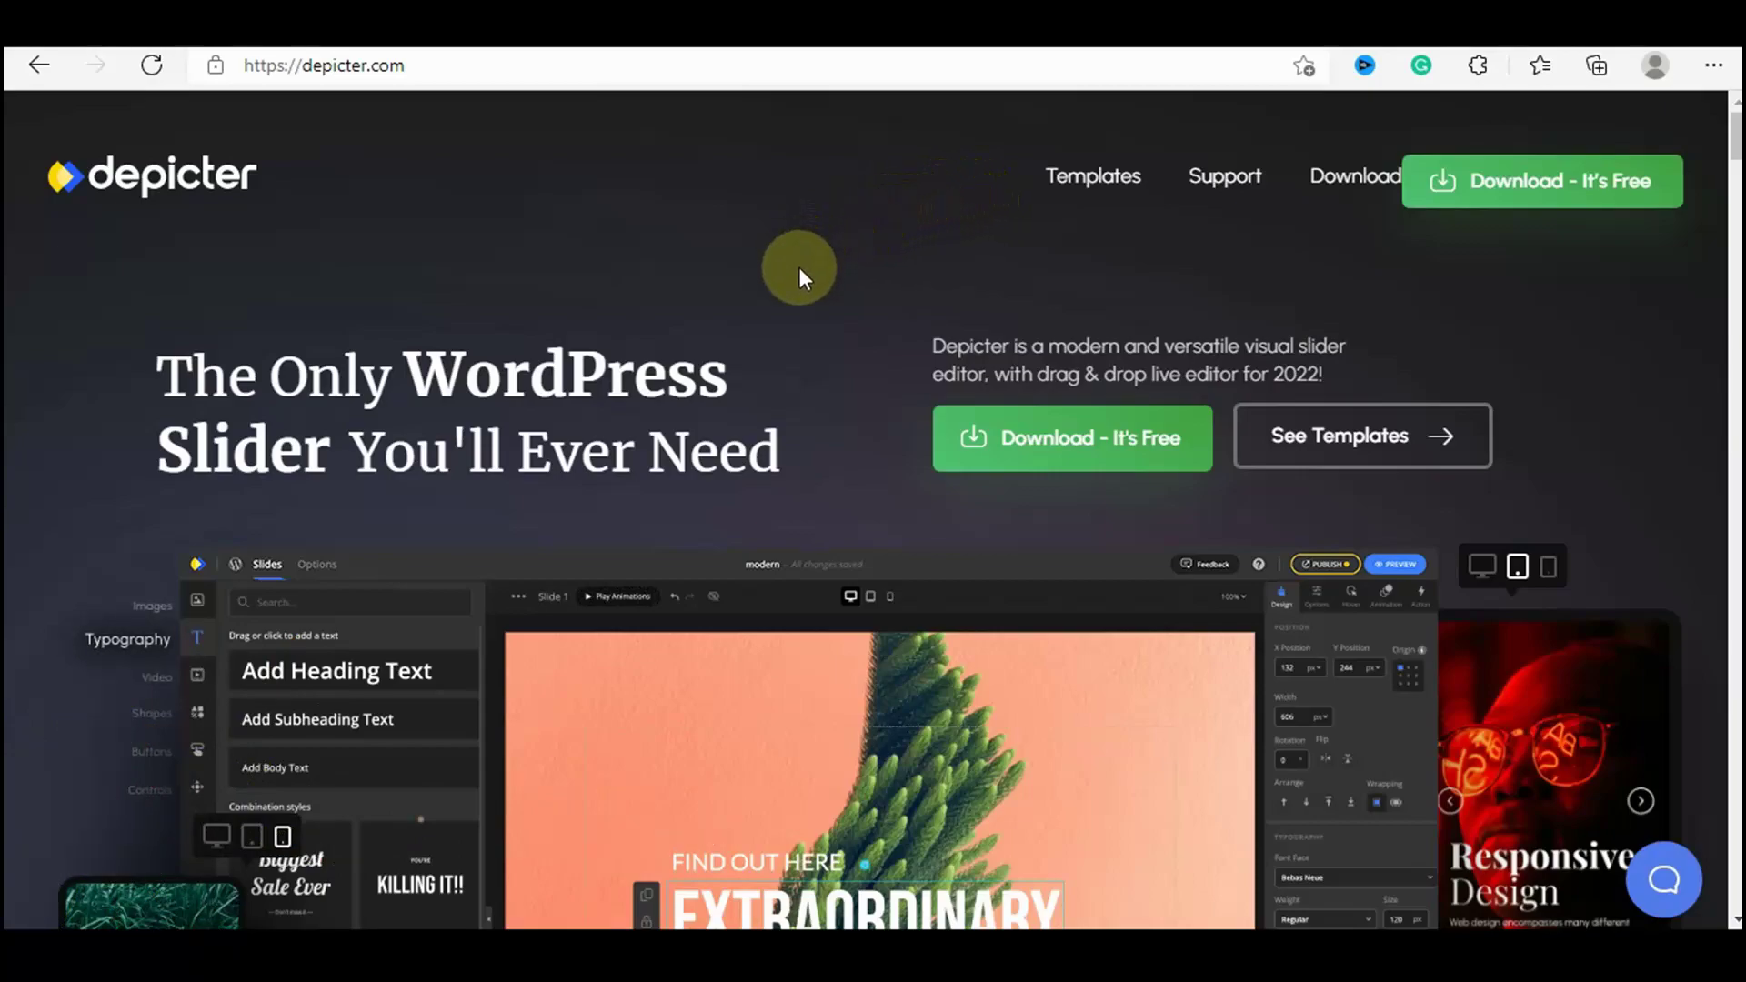
Review the Design, Animate and Publish overviews on the Depicter homepage, and explore the template library.
scroll(624, 396, "down", 7)
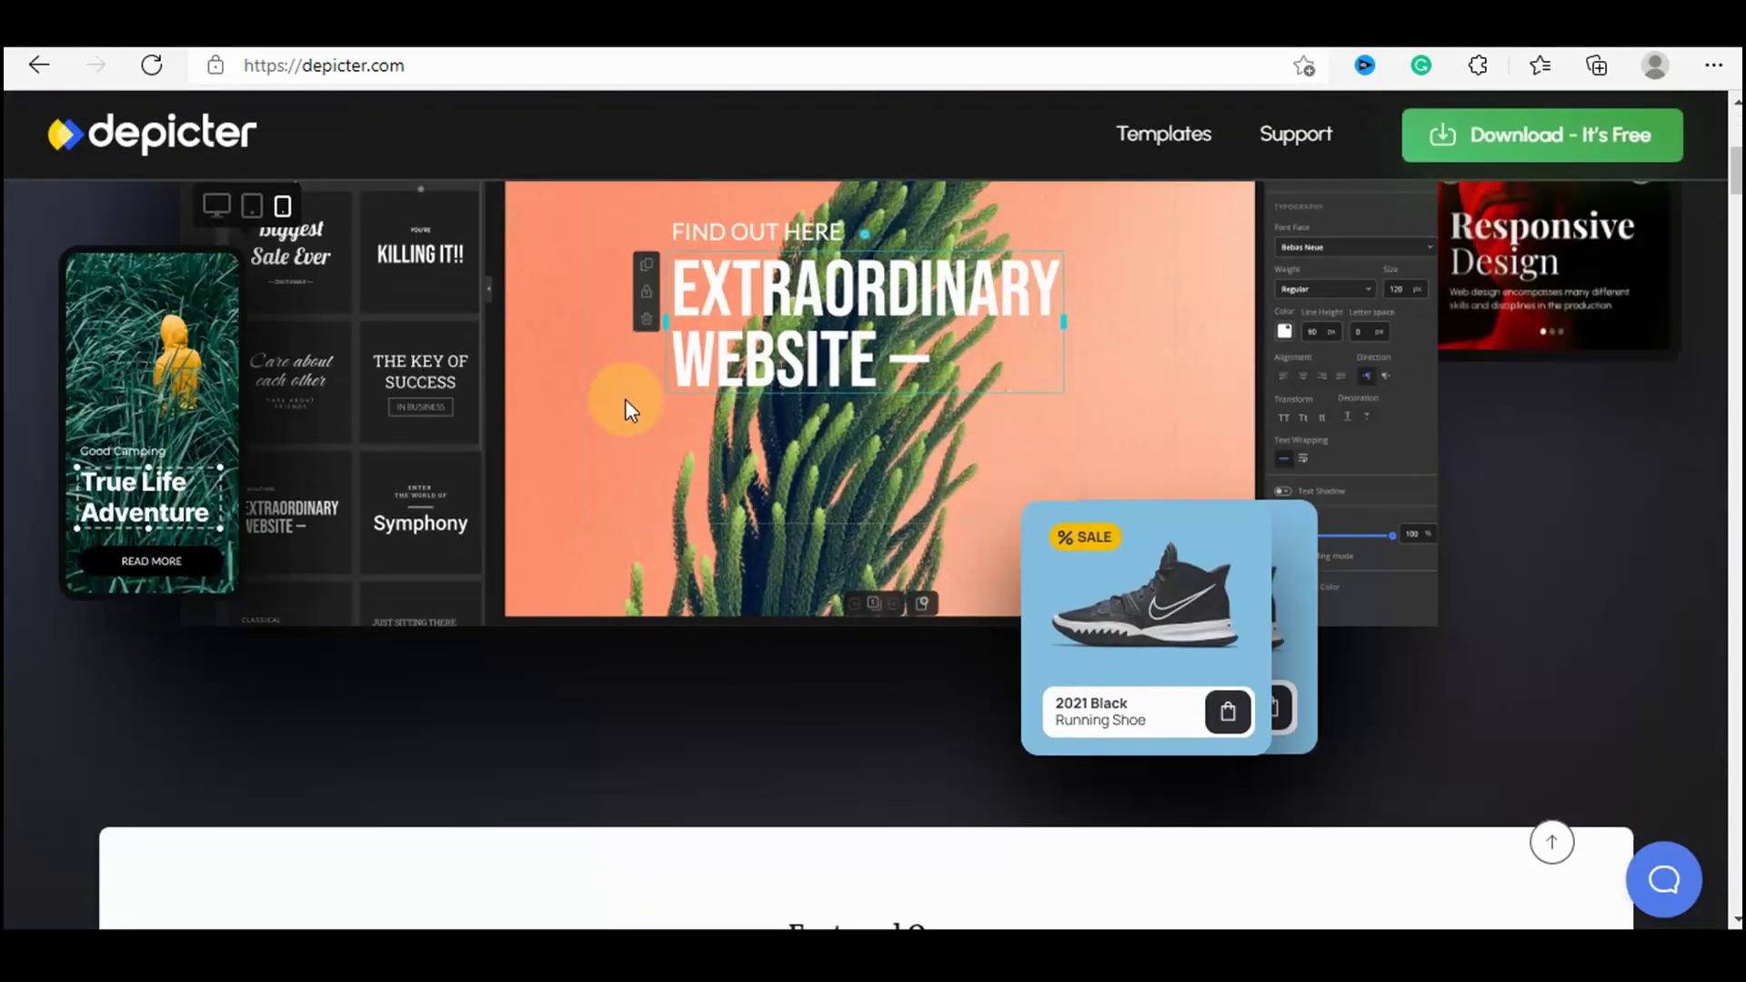
scroll(627, 400, "down", 15)
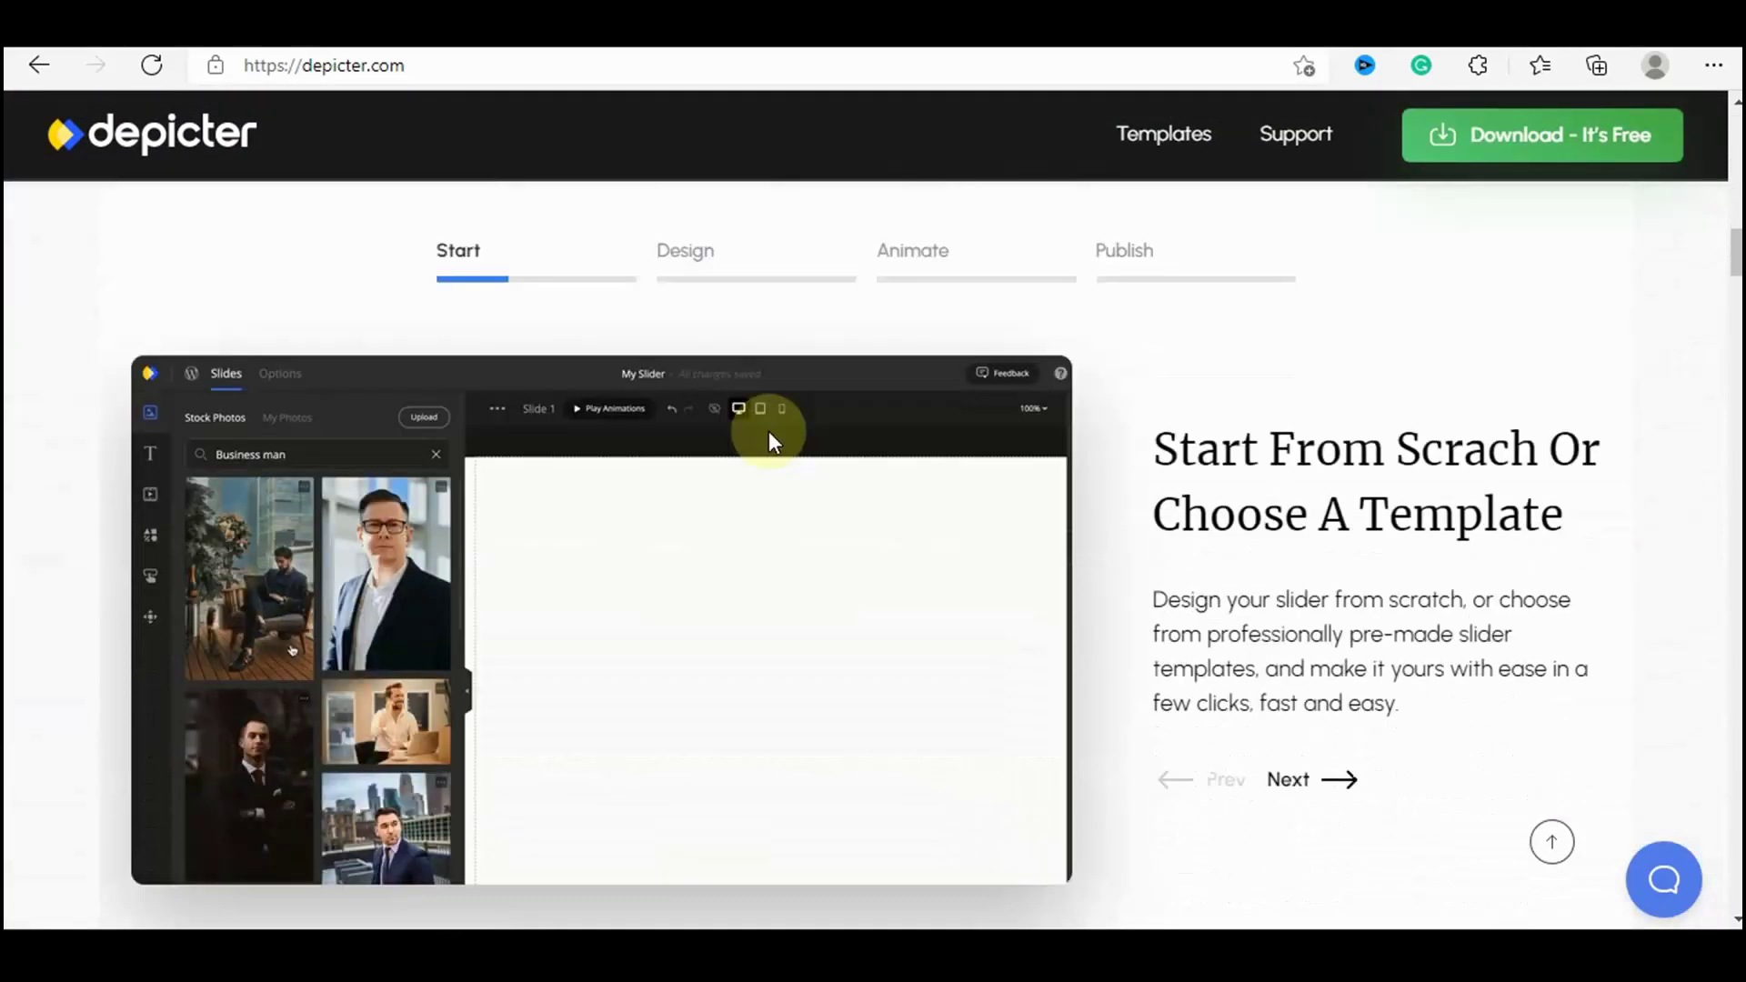
scroll(748, 429, "down", 1)
scroll(826, 421, "up", 1)
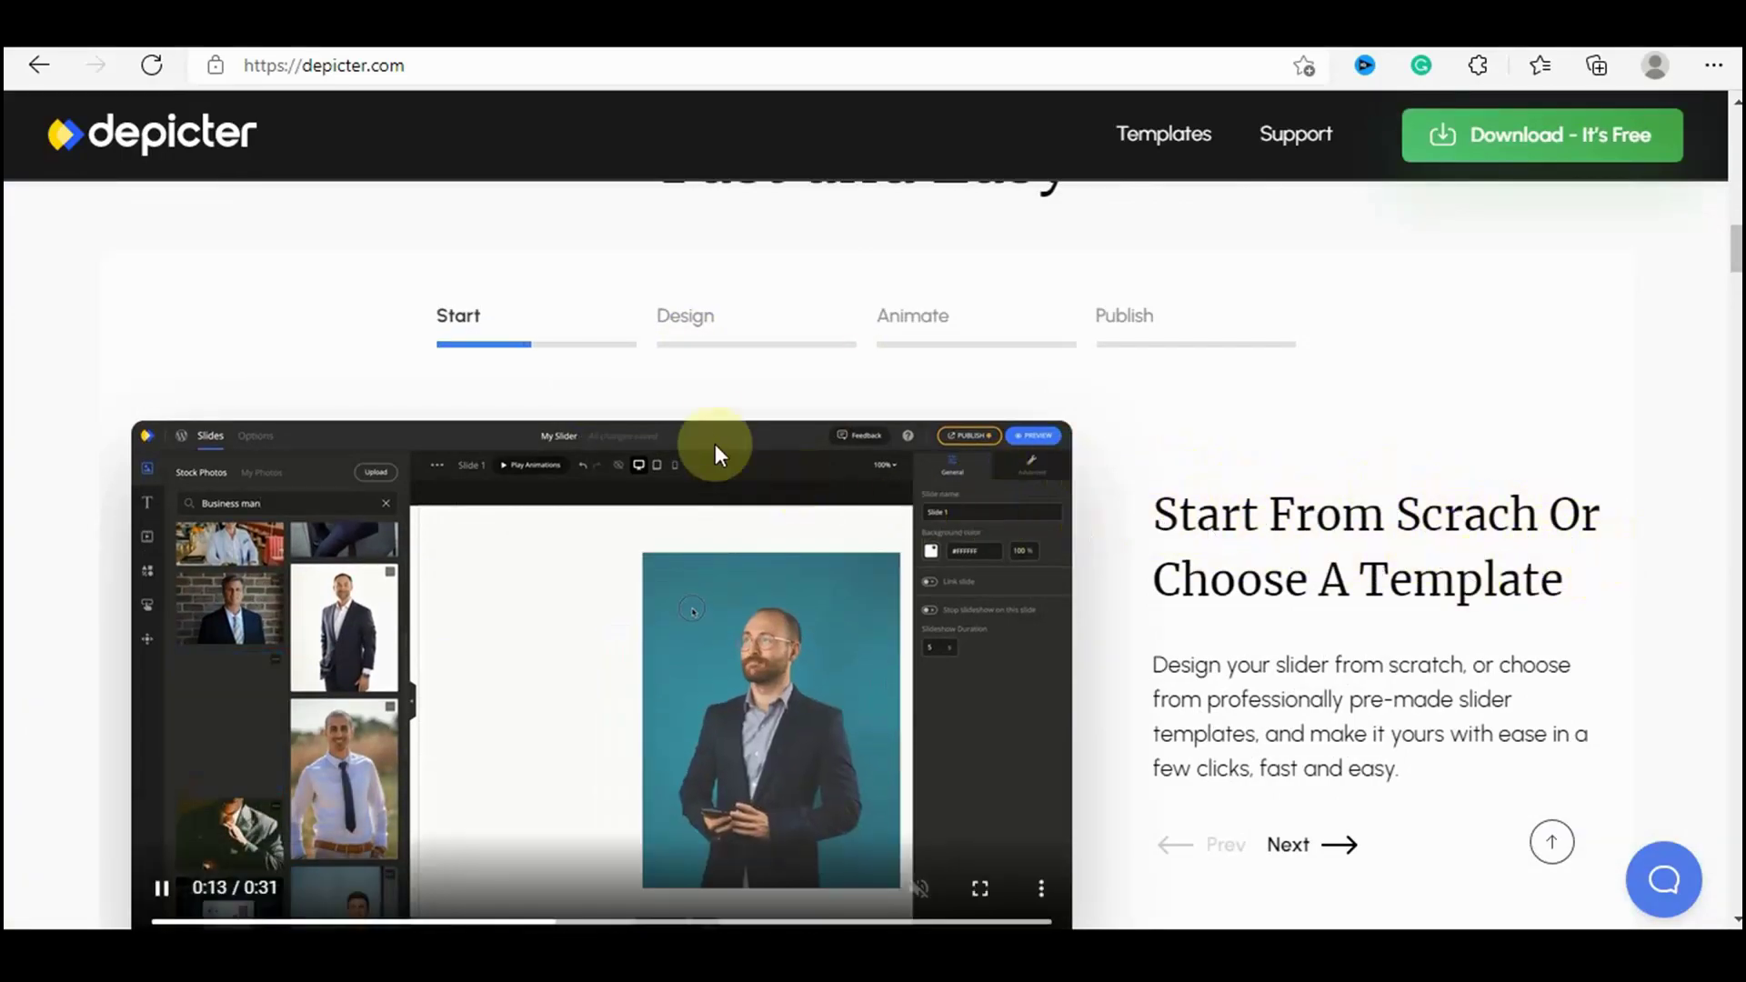
left_click(751, 342)
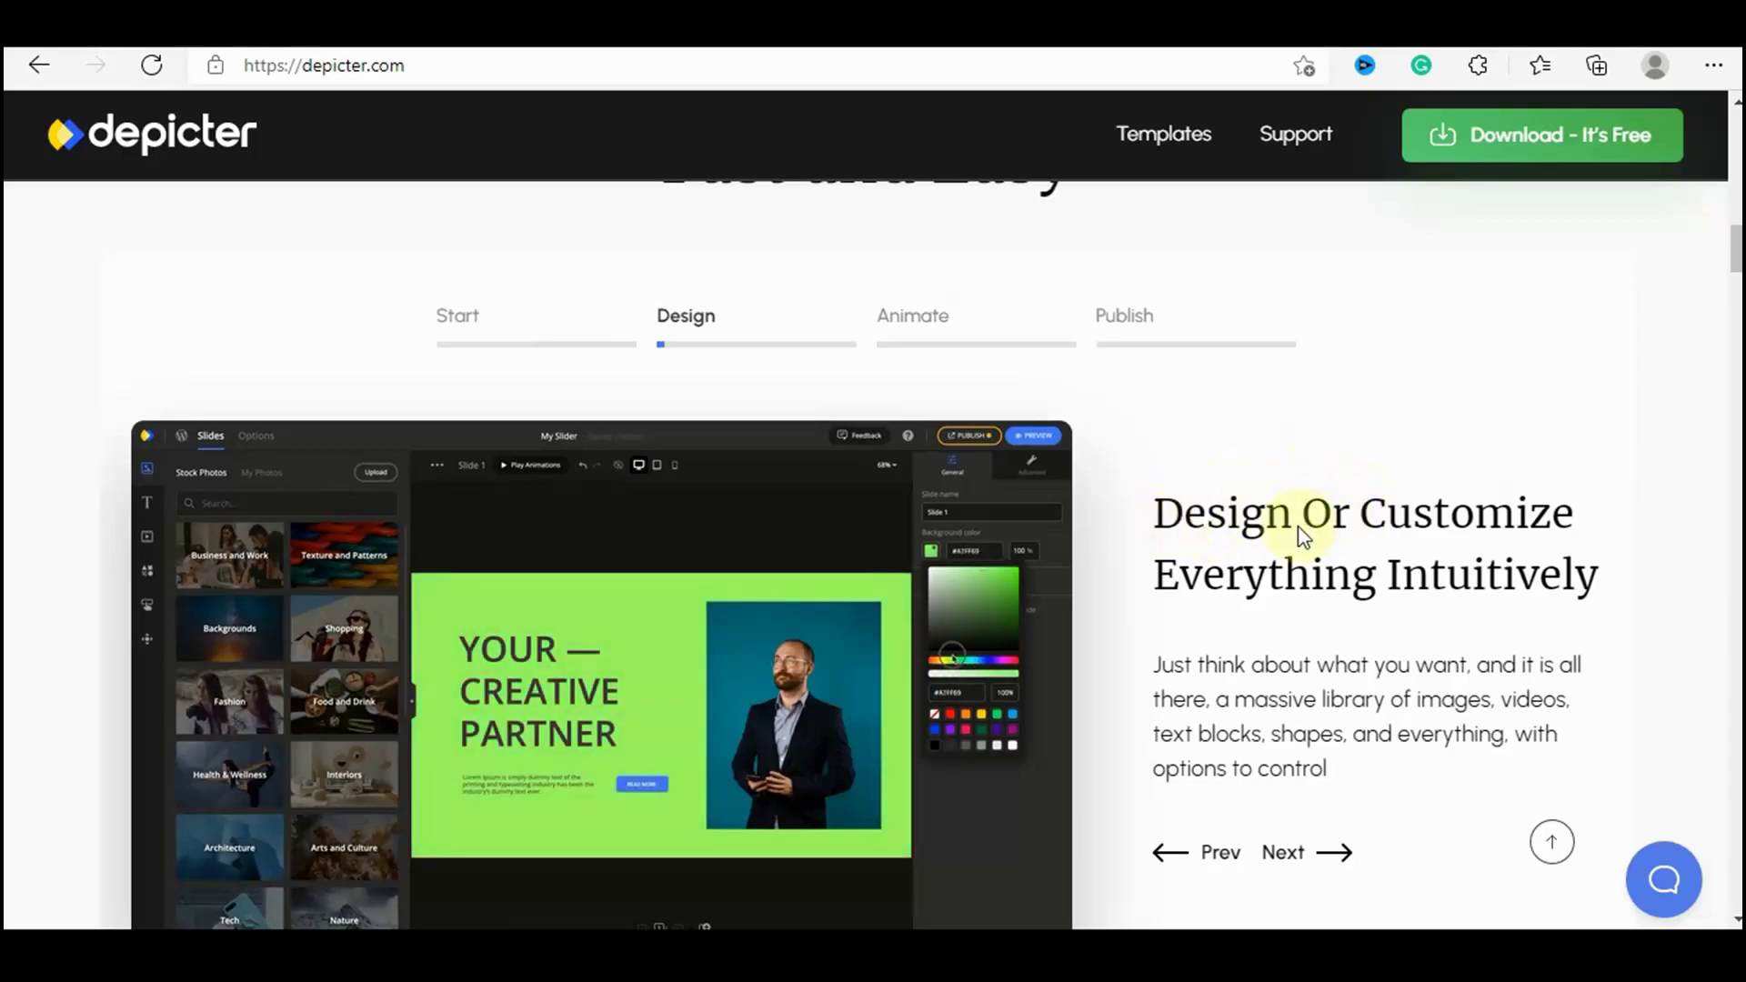
left_click(914, 316)
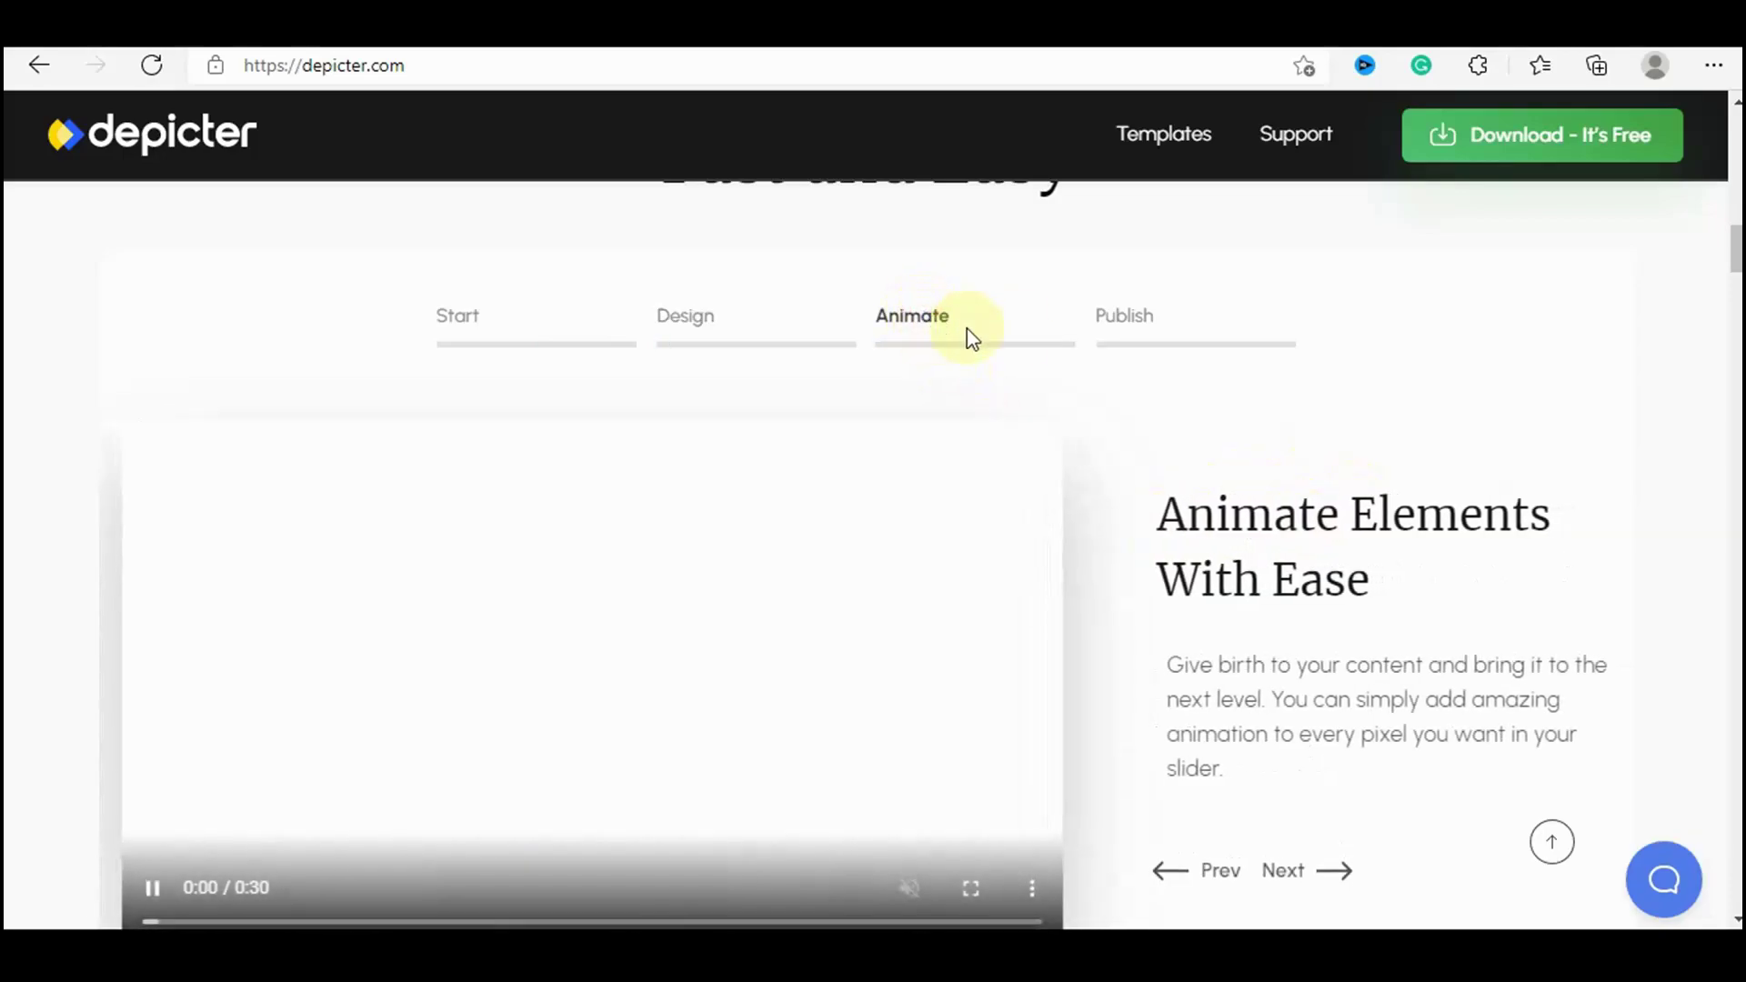
left_click(1136, 323)
scroll(1546, 400, "down", 5)
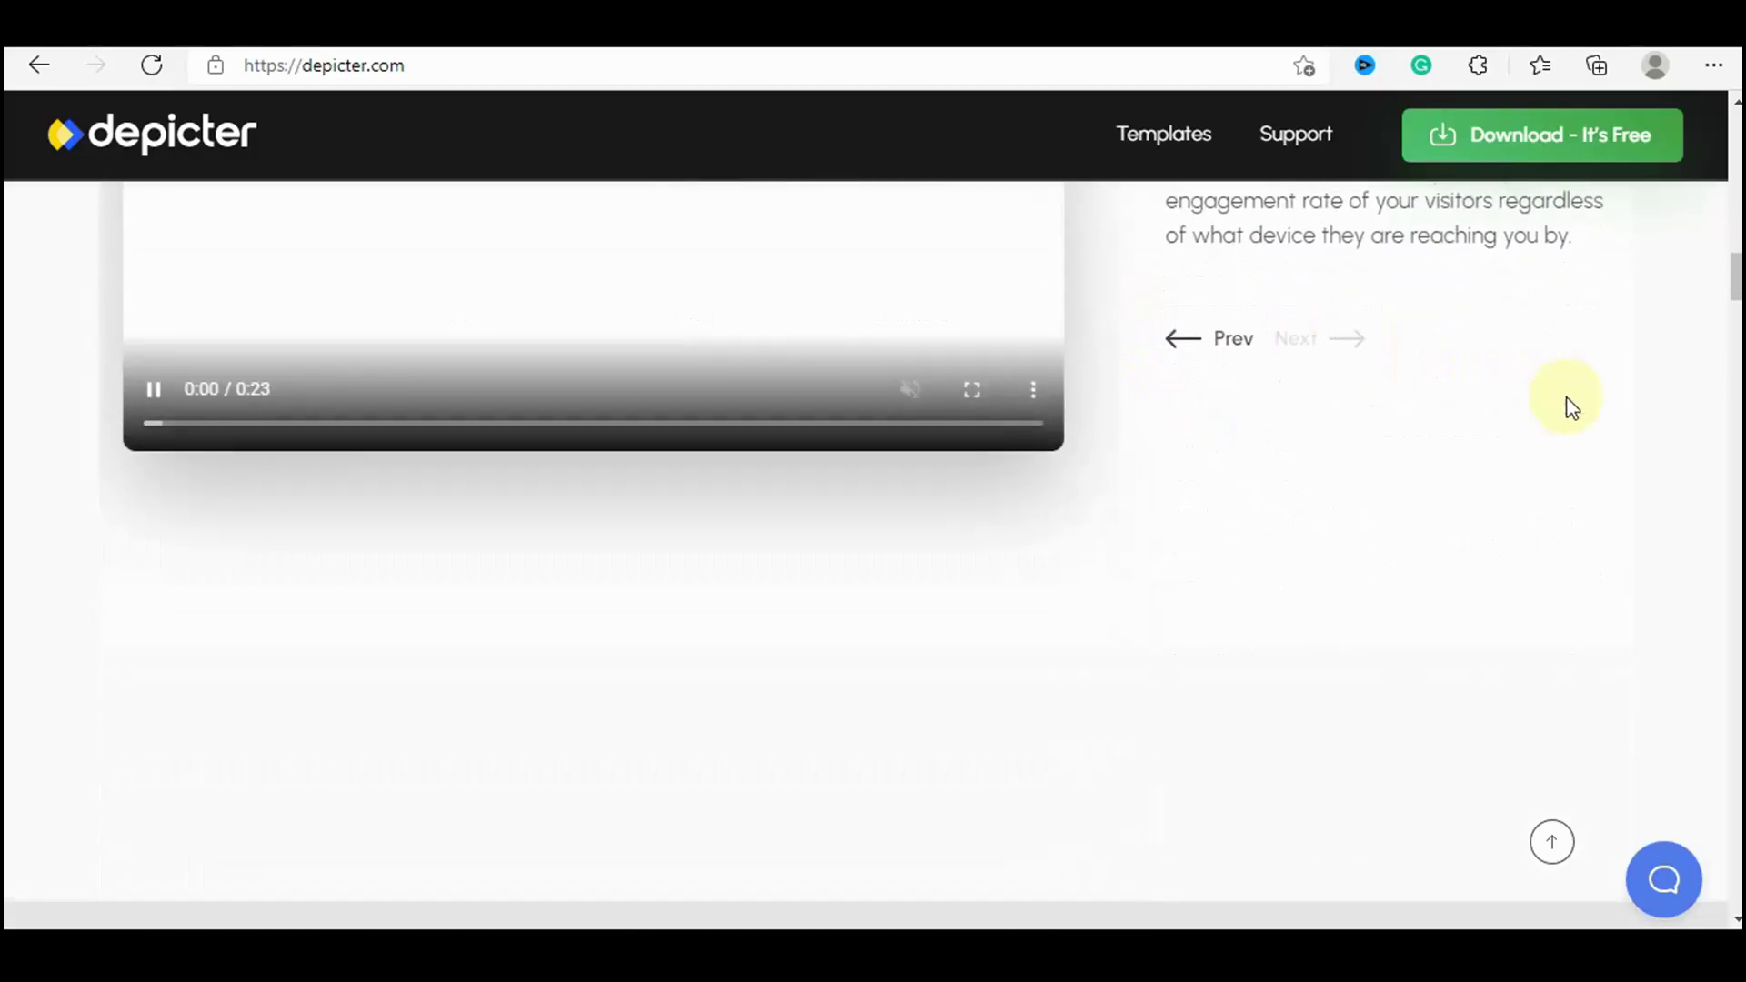
scroll(1569, 408, "down", 10)
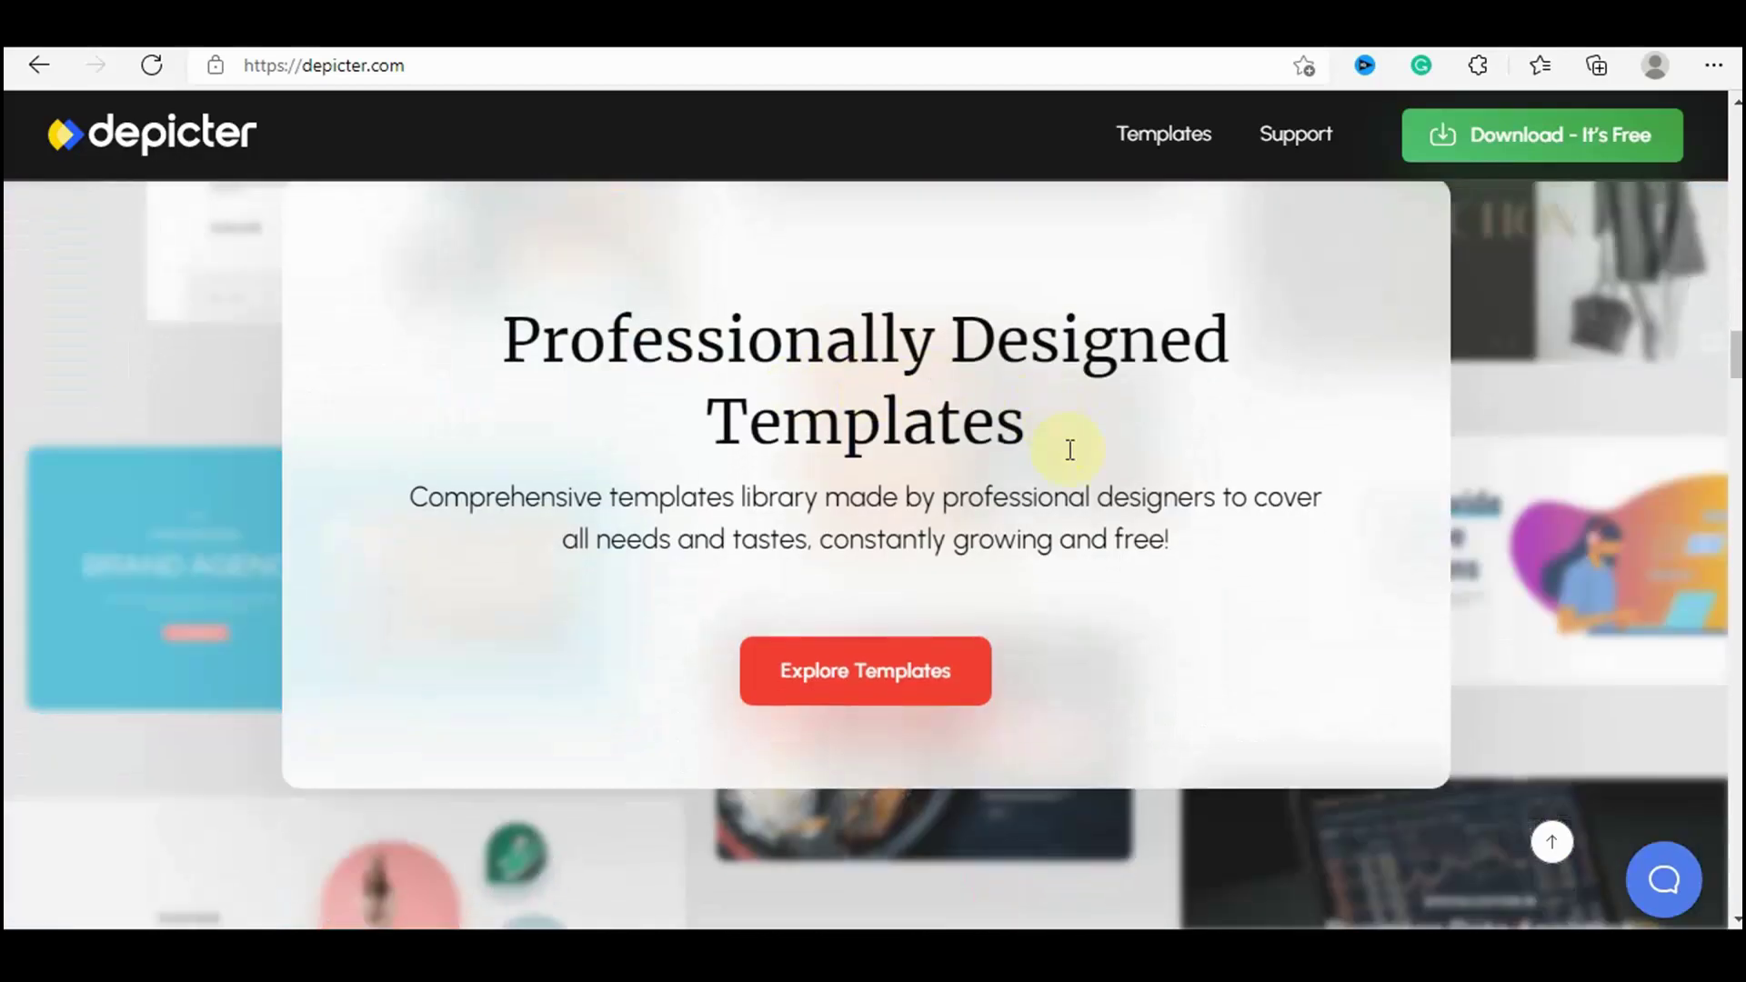
left_click(841, 696)
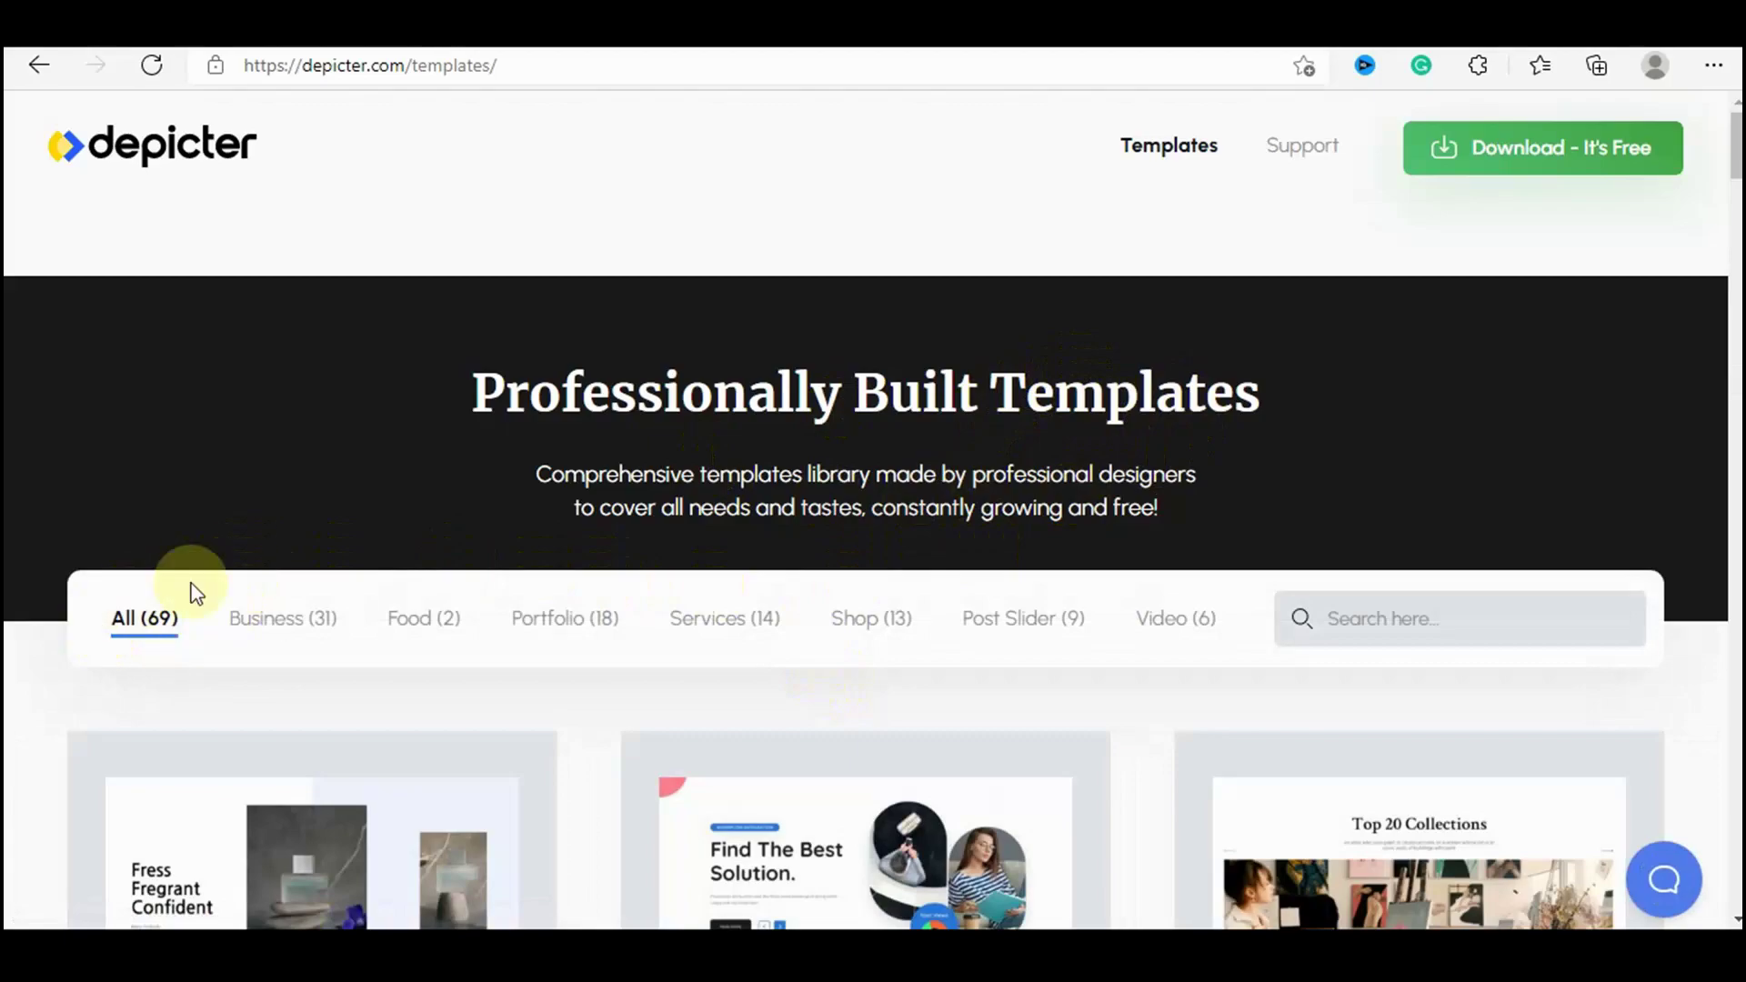
scroll(558, 527, "down", 4)
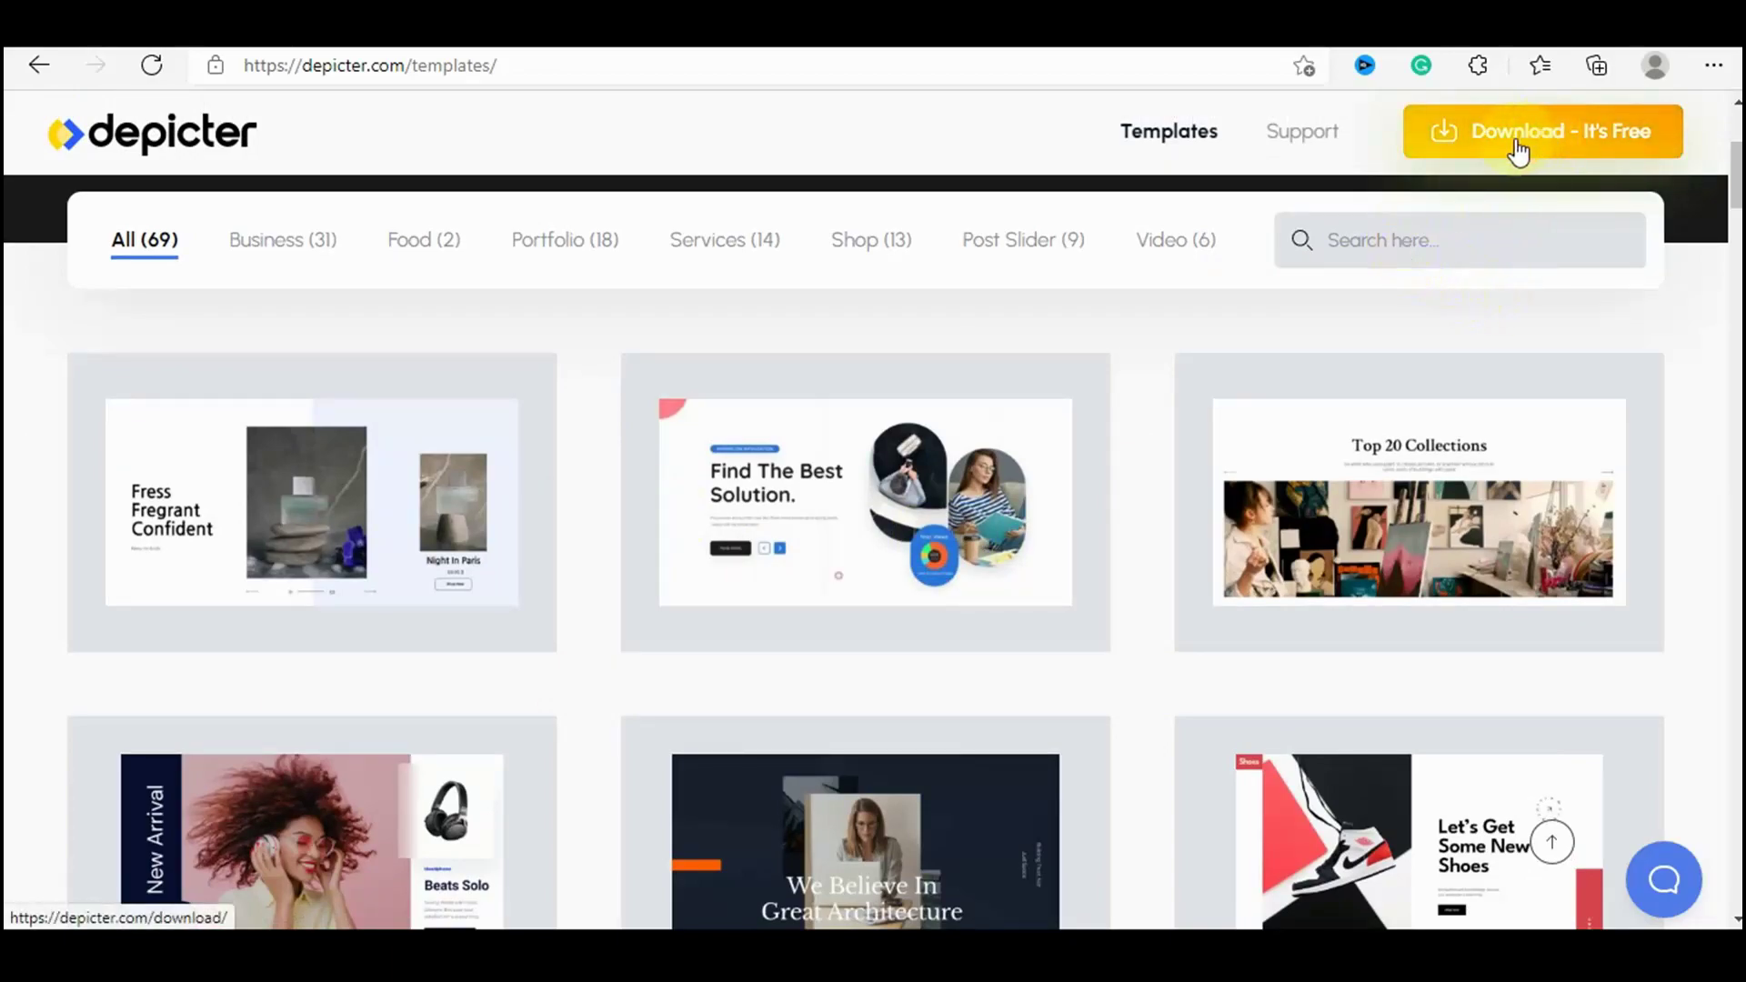
Download the free Depicter plugin and save it as "depicter (1)" ZIP archive in the Downloads folder.
left_click(1562, 132)
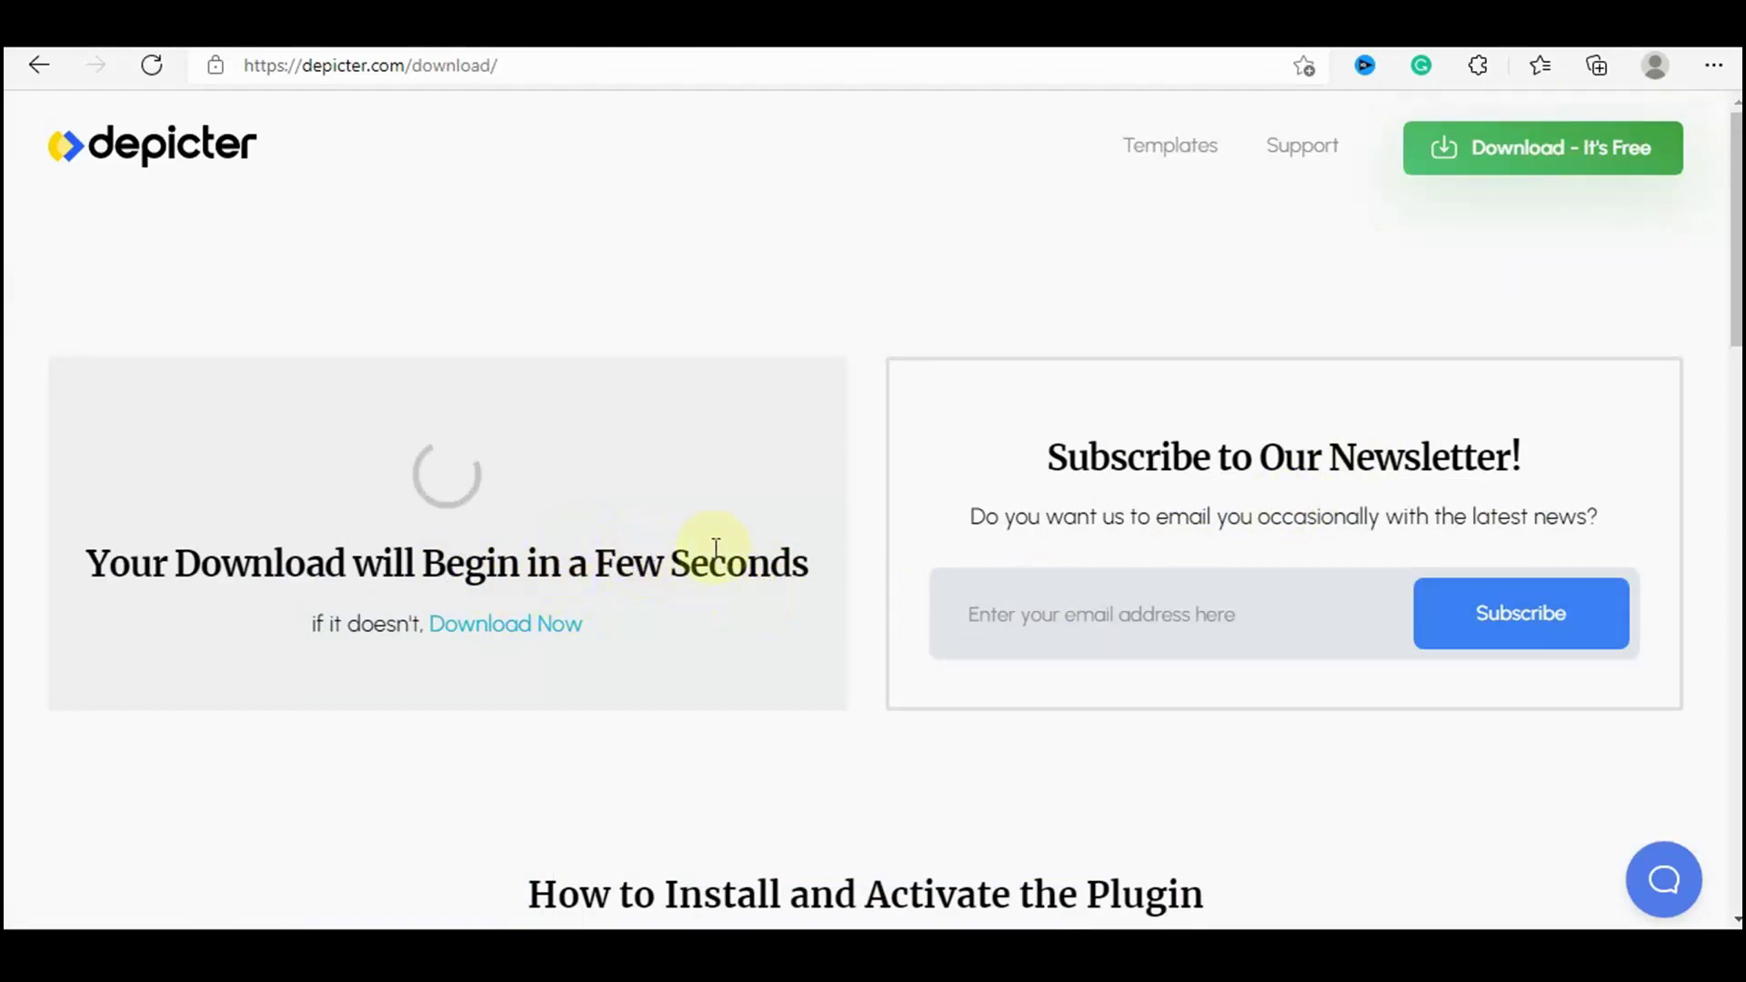
left_click(521, 627)
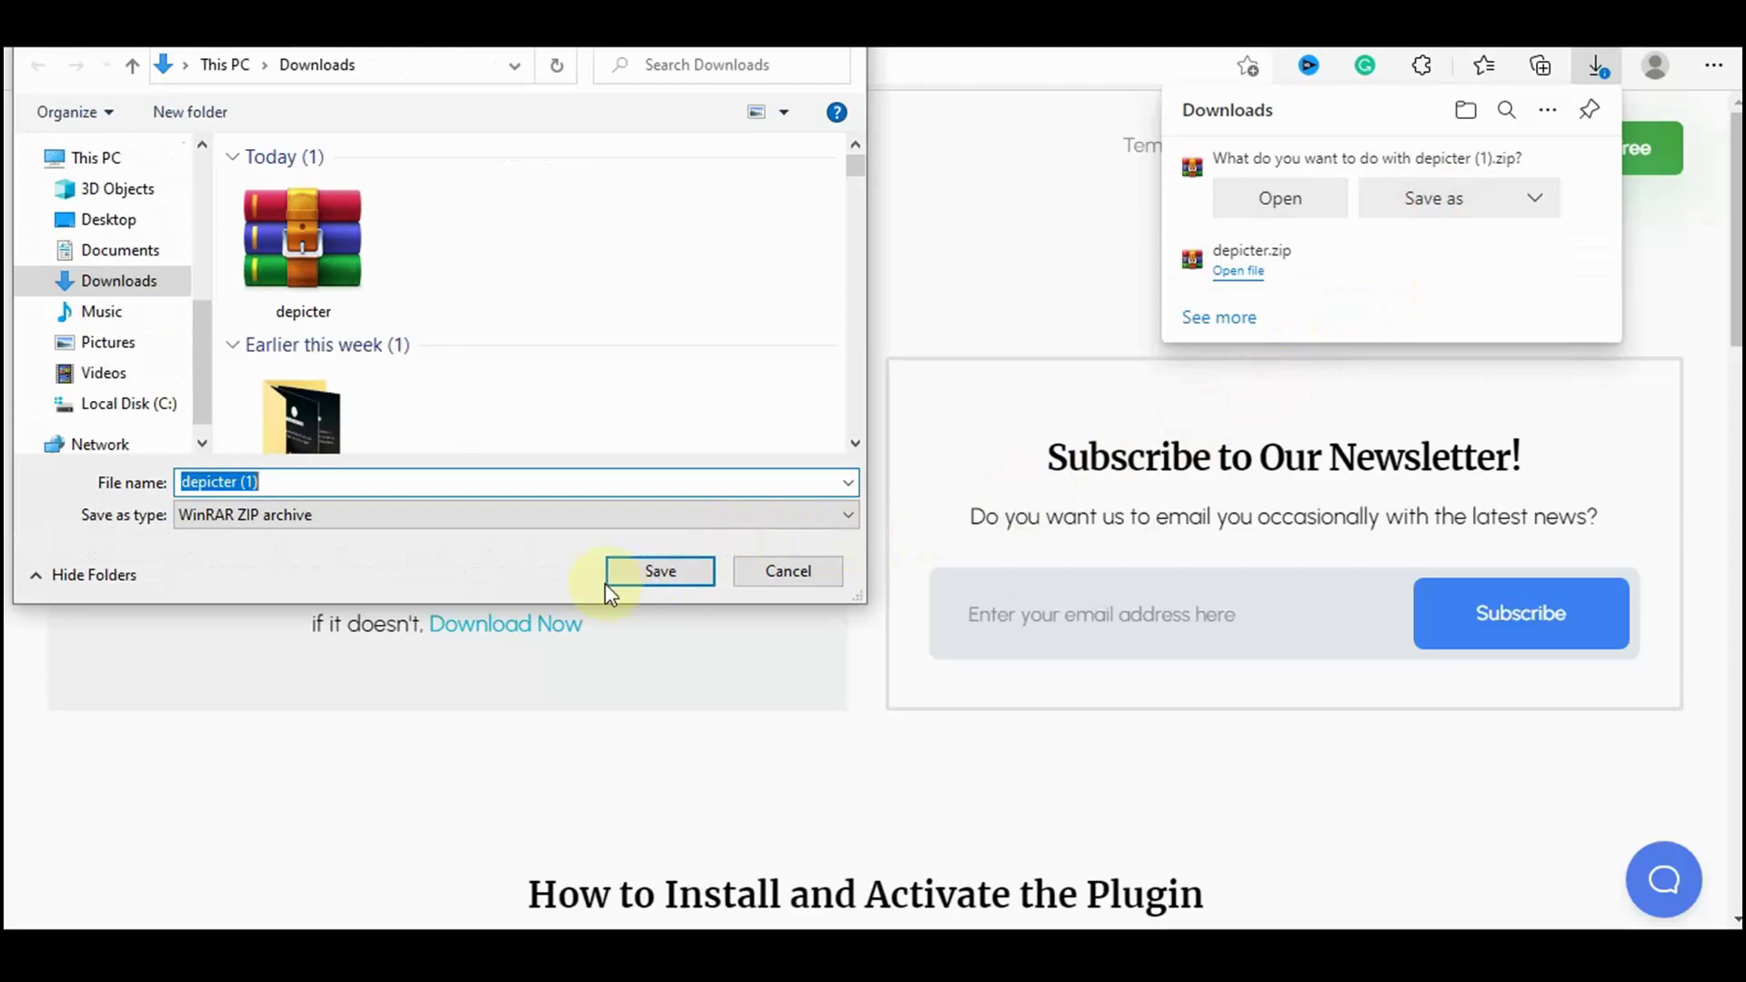
left_click(637, 579)
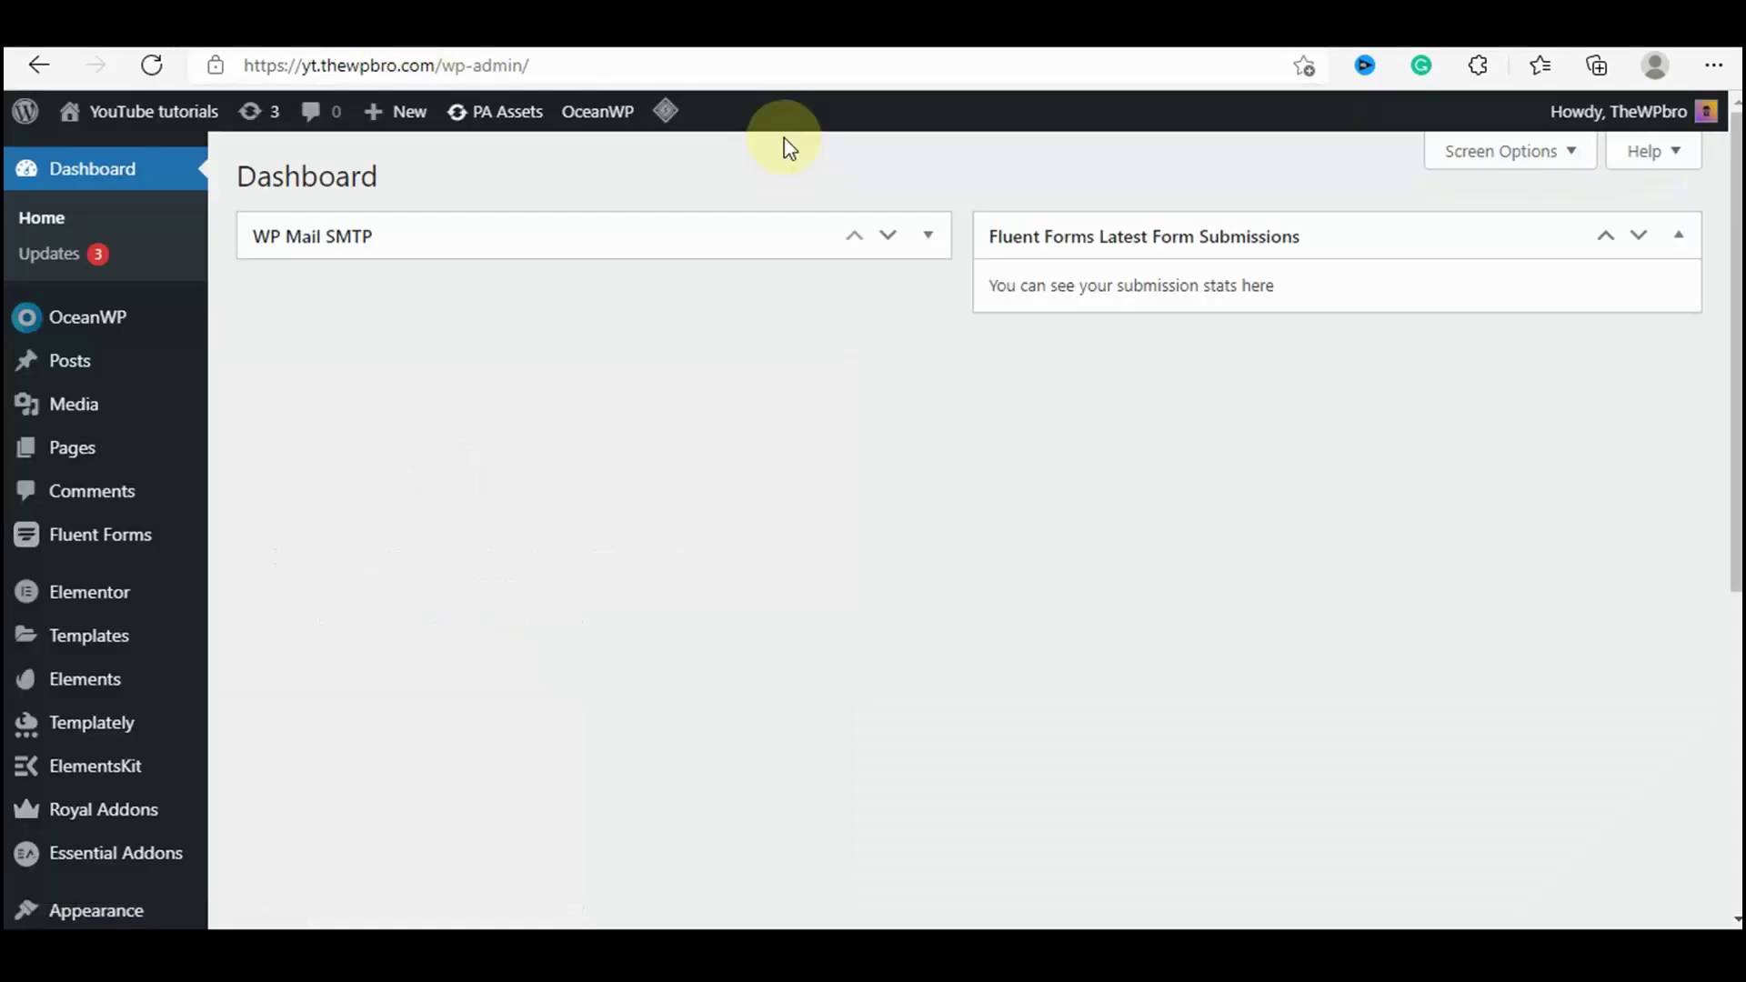
Install the Depicter plugin in the WordPress admin from the downloaded depicter (1).zip file and activate it.
scroll(436, 391, "down", 4)
mouse_move(179, 584)
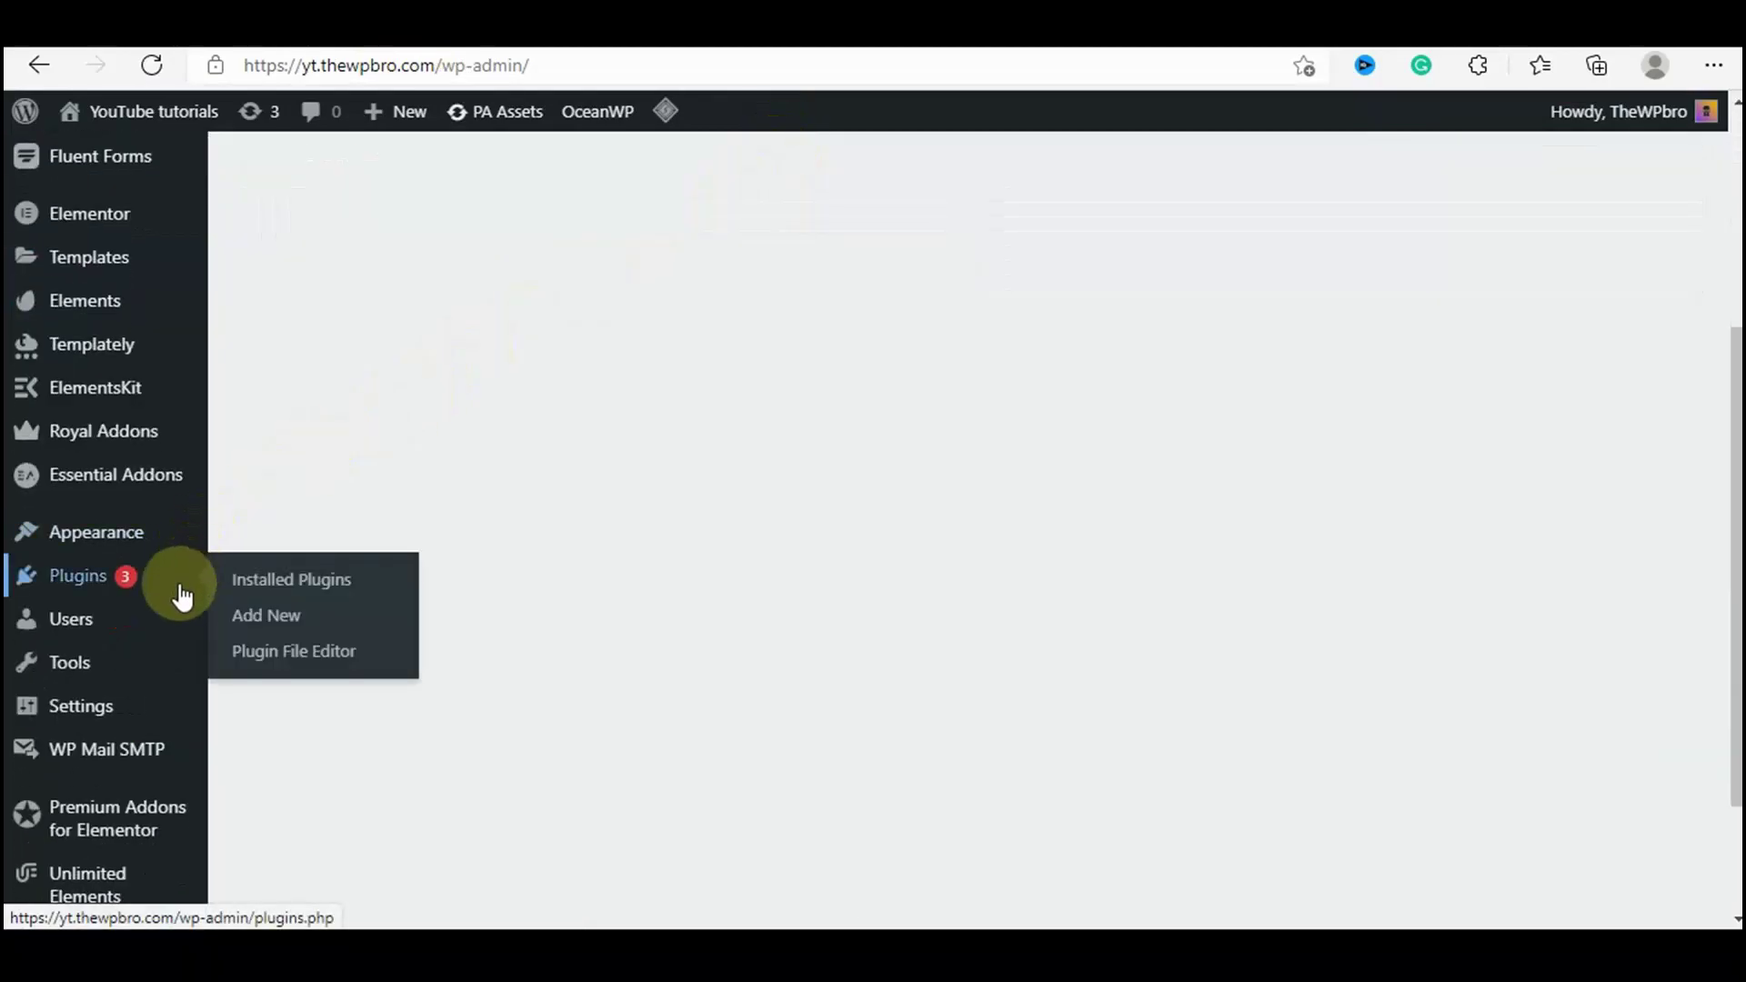
left_click(258, 617)
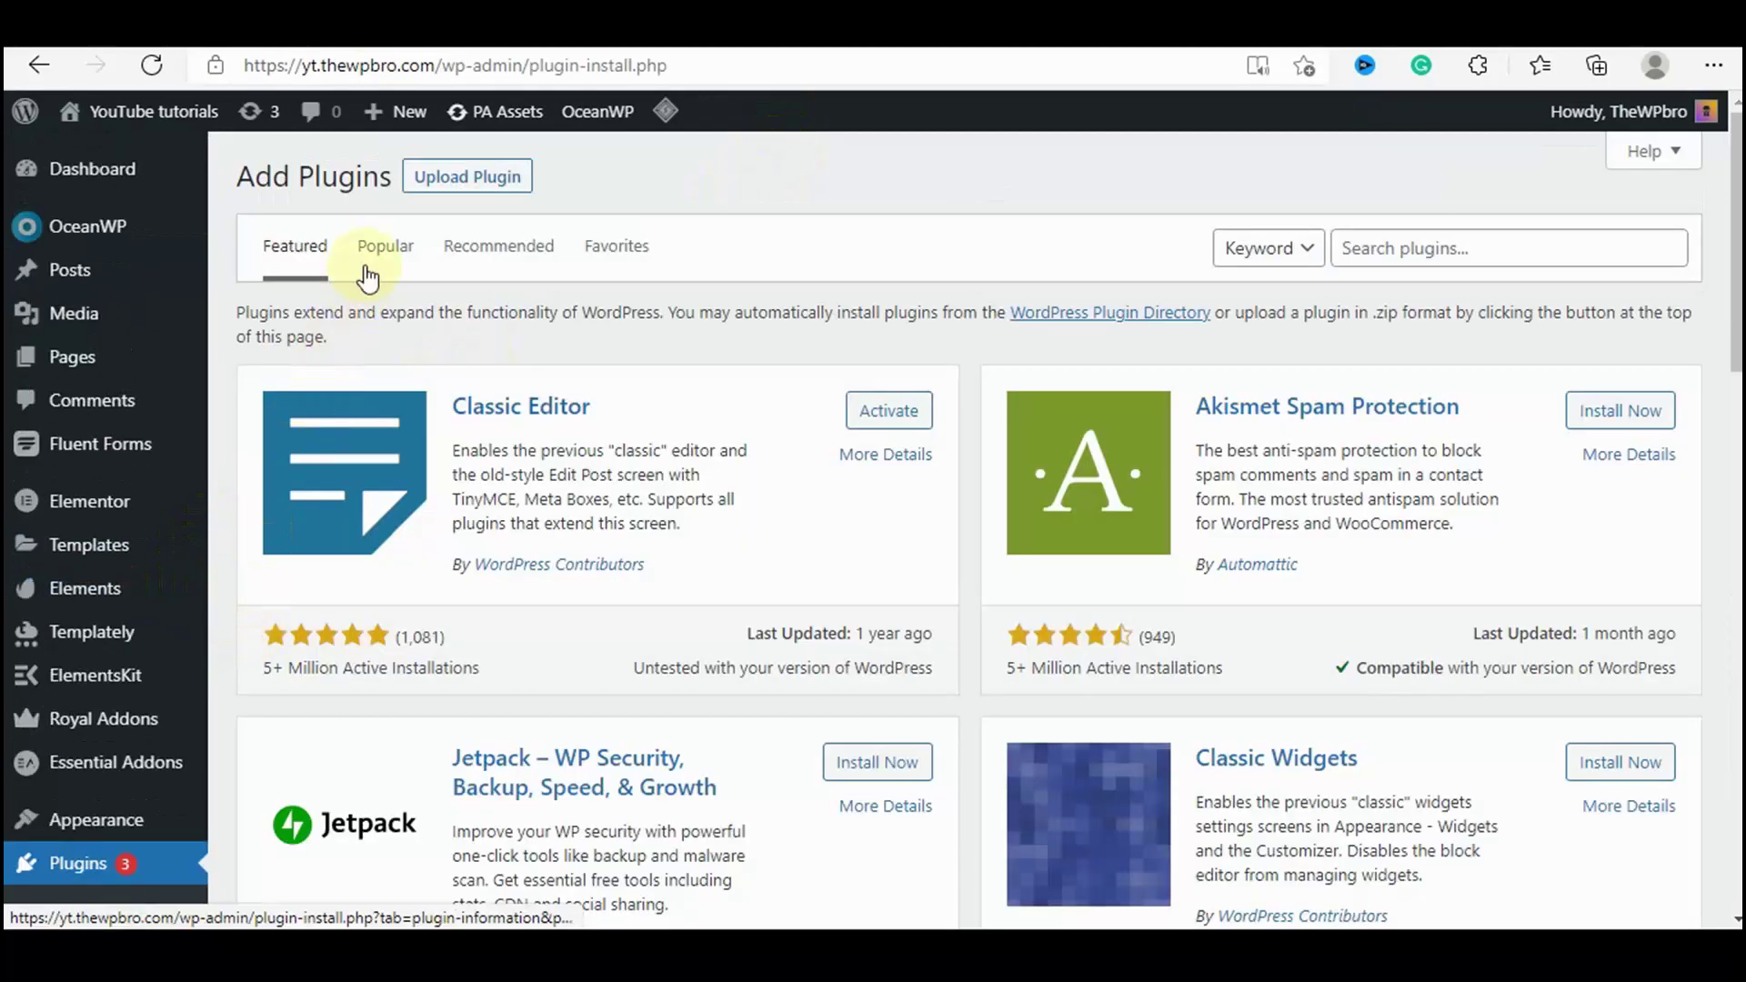
left_click(449, 185)
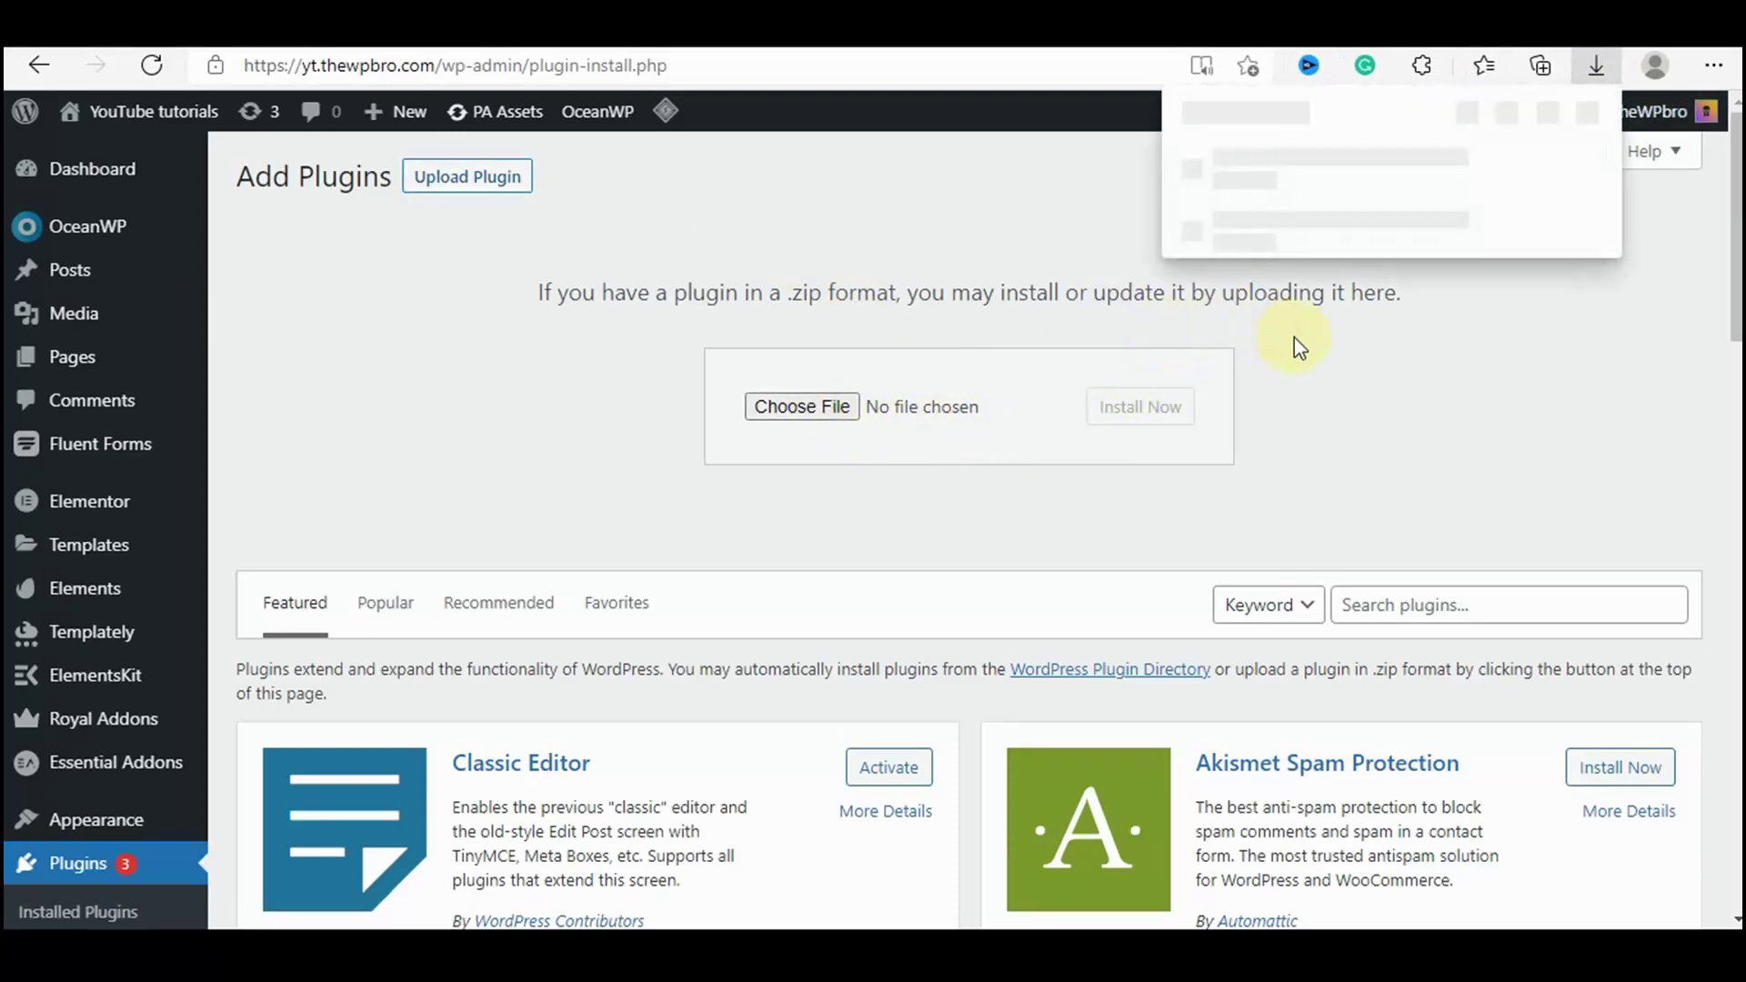
left_click_drag(1033, 334, 936, 409)
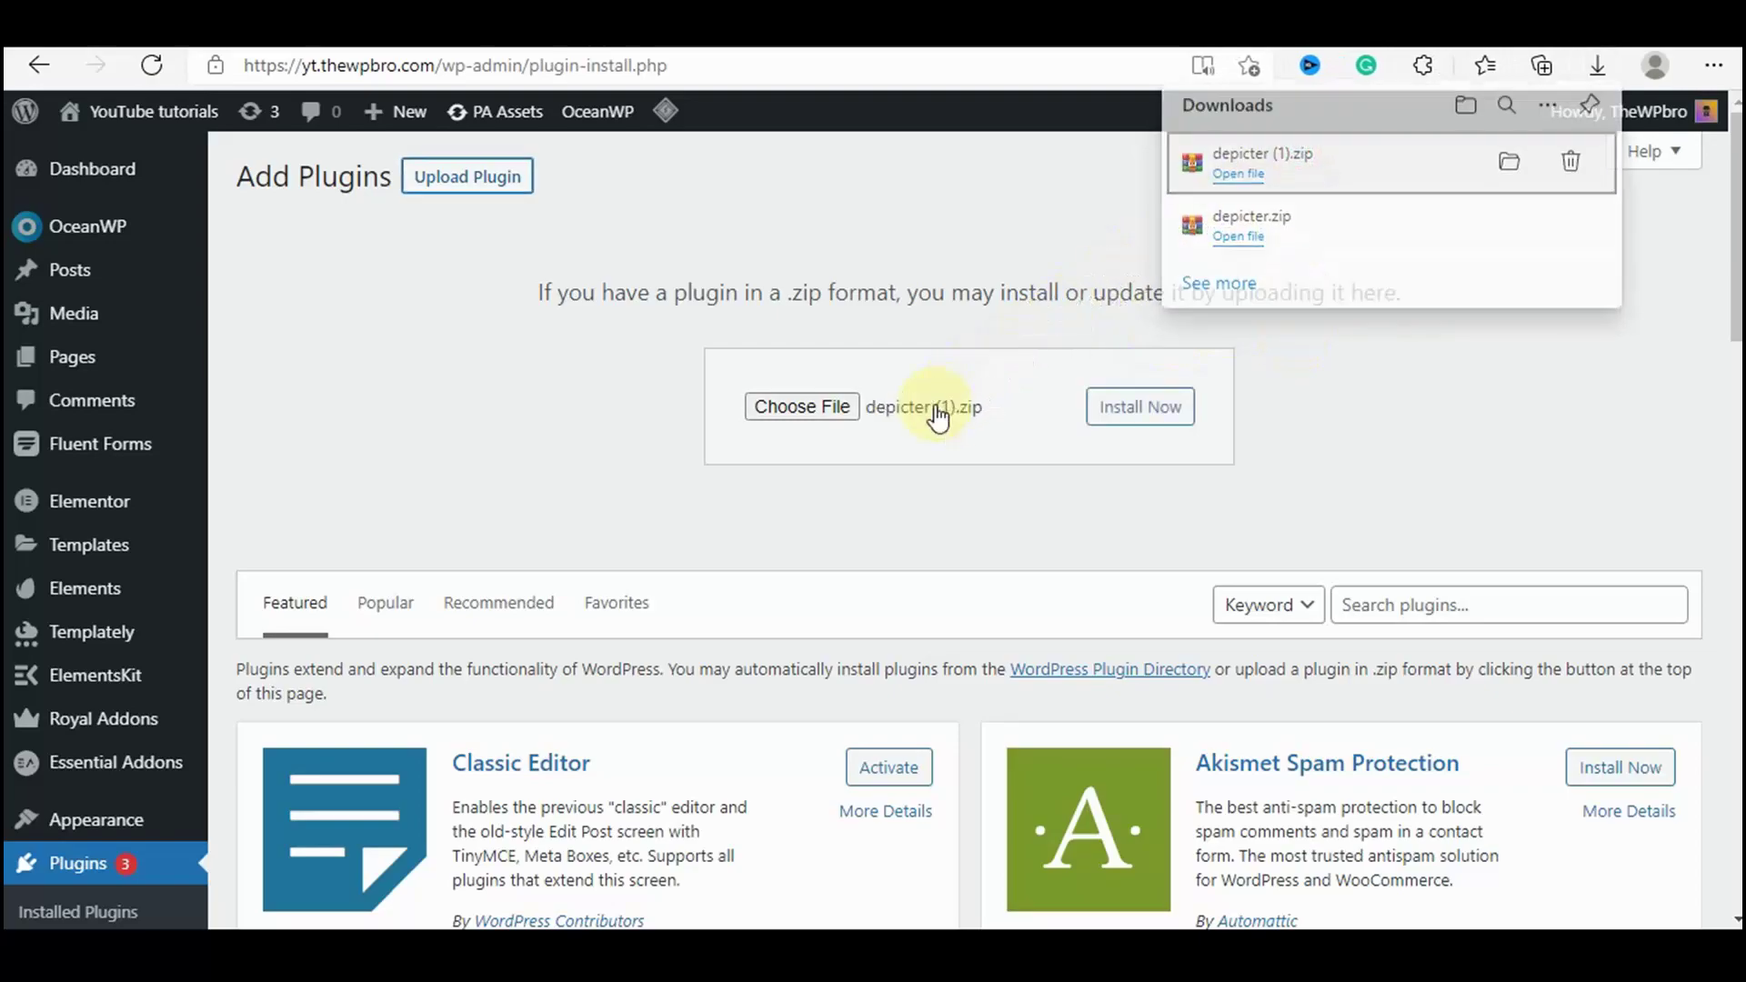
left_click(1136, 415)
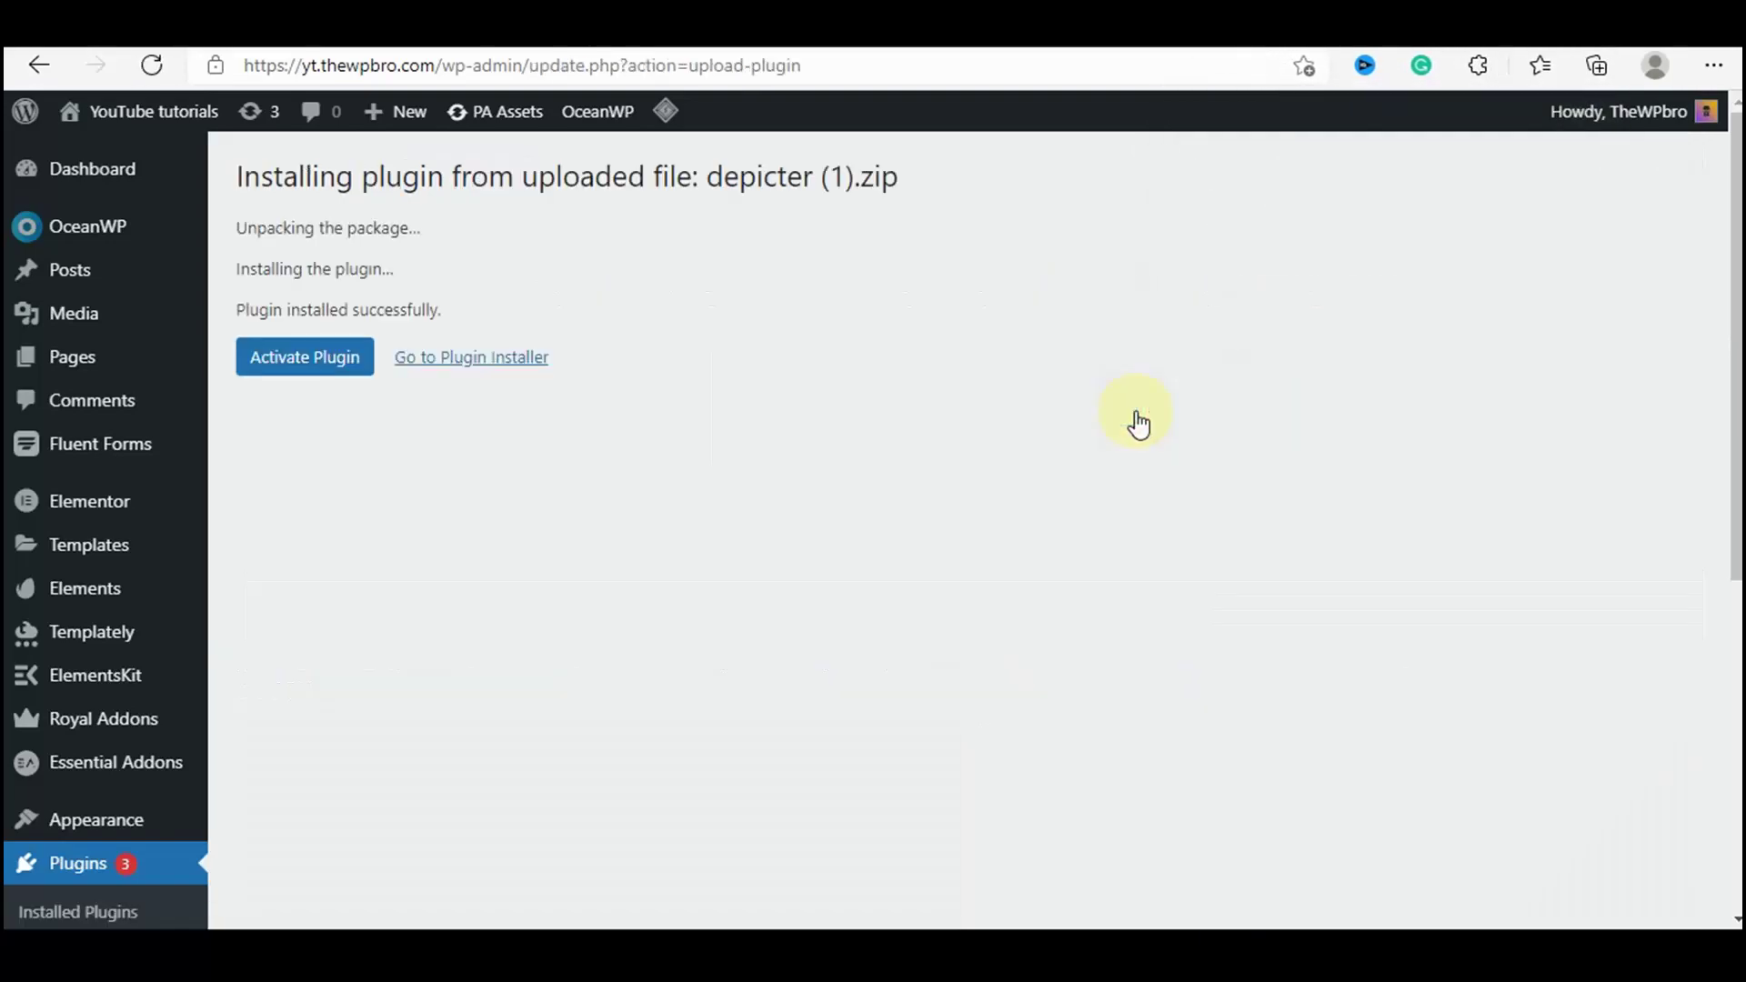
left_click(348, 380)
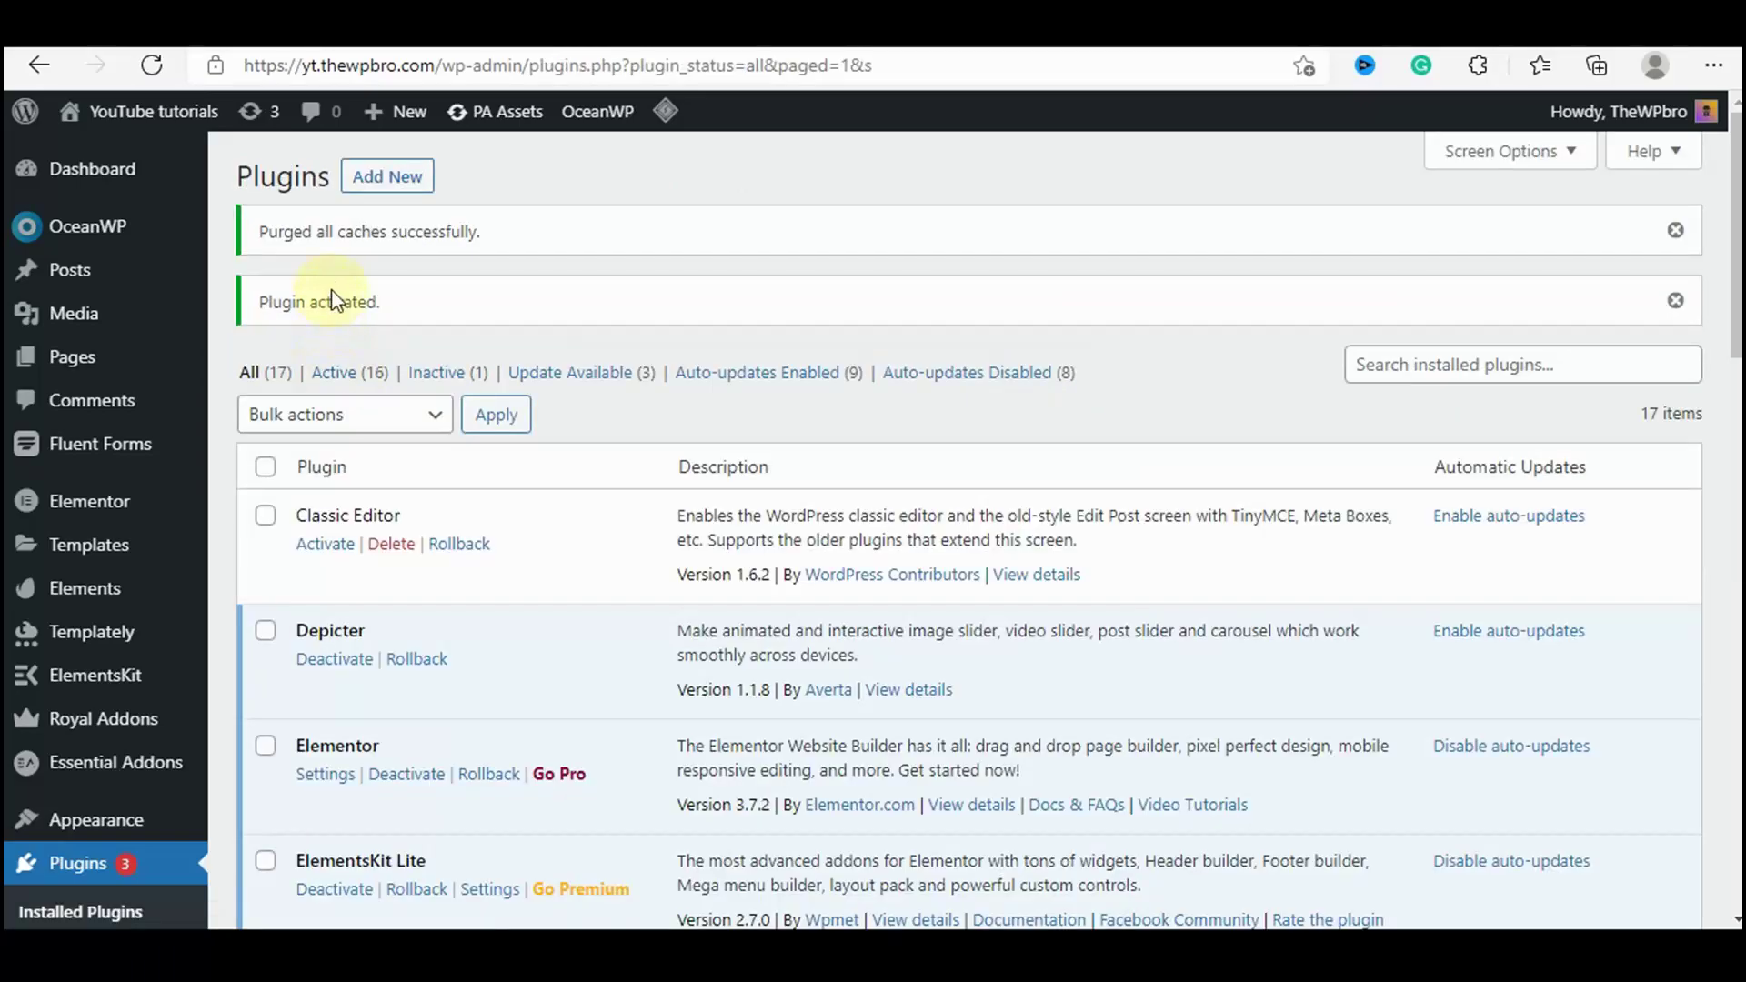
Open the Depicter dashboard in the WordPress admin and start creating a new slider.
scroll(80, 273, "down", 8)
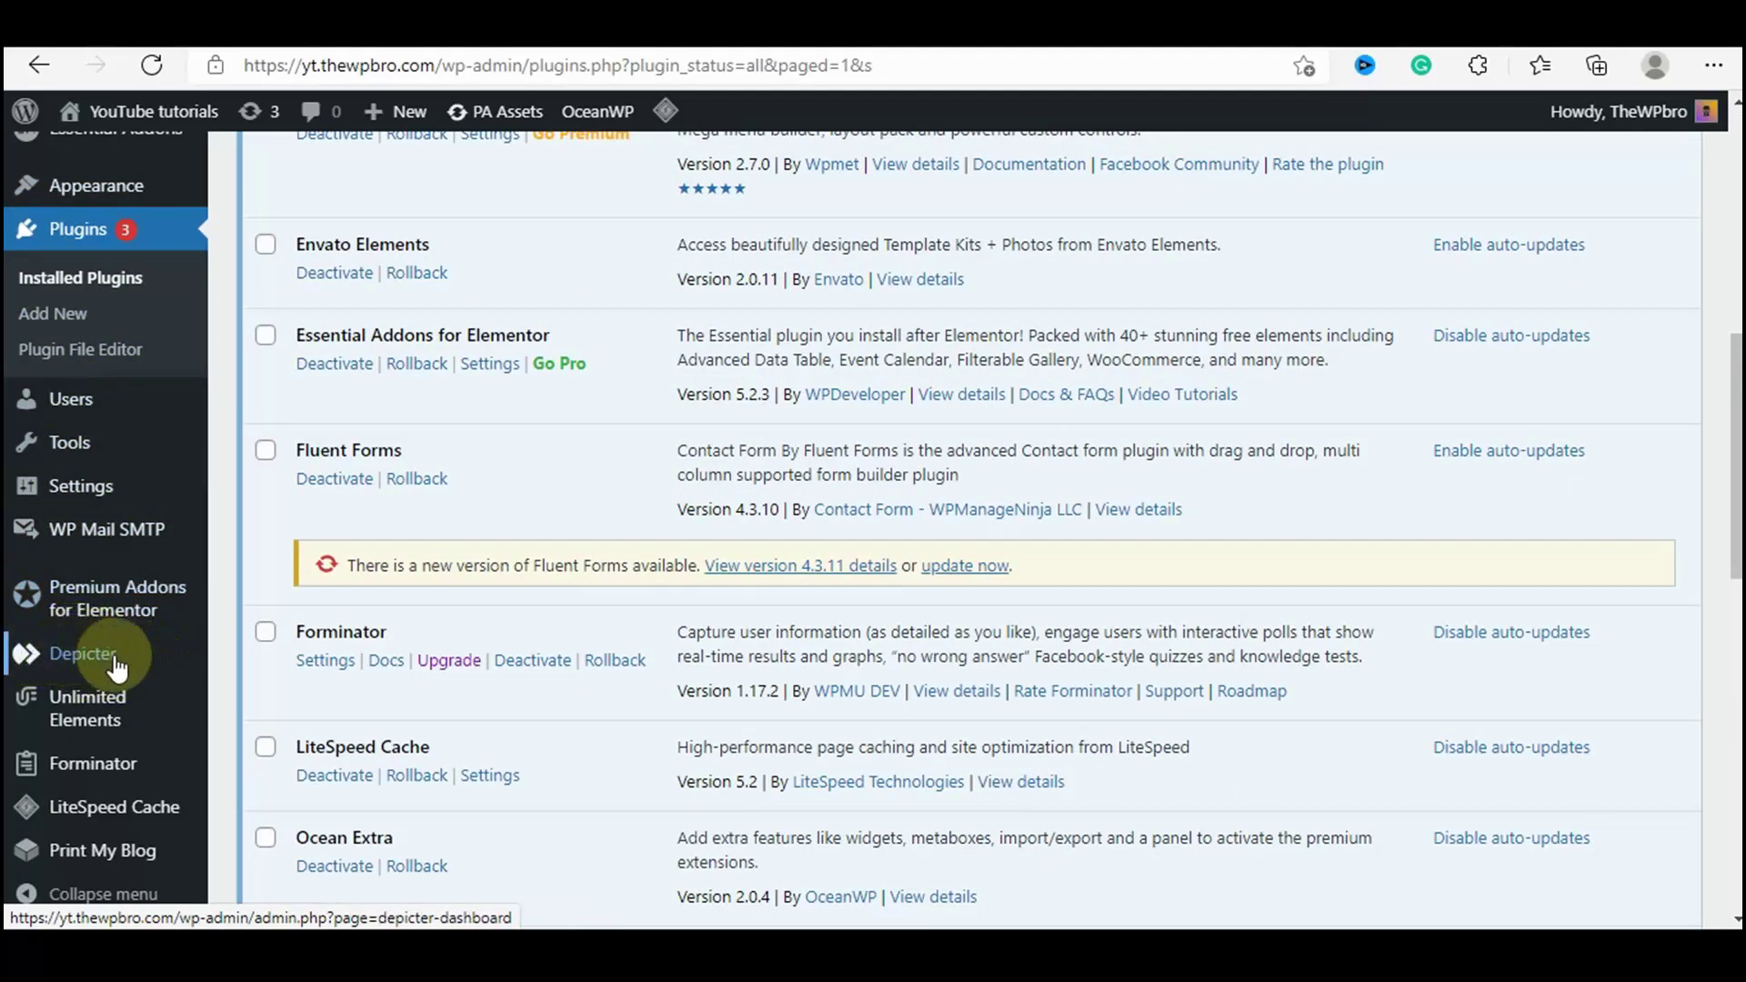
left_click(69, 673)
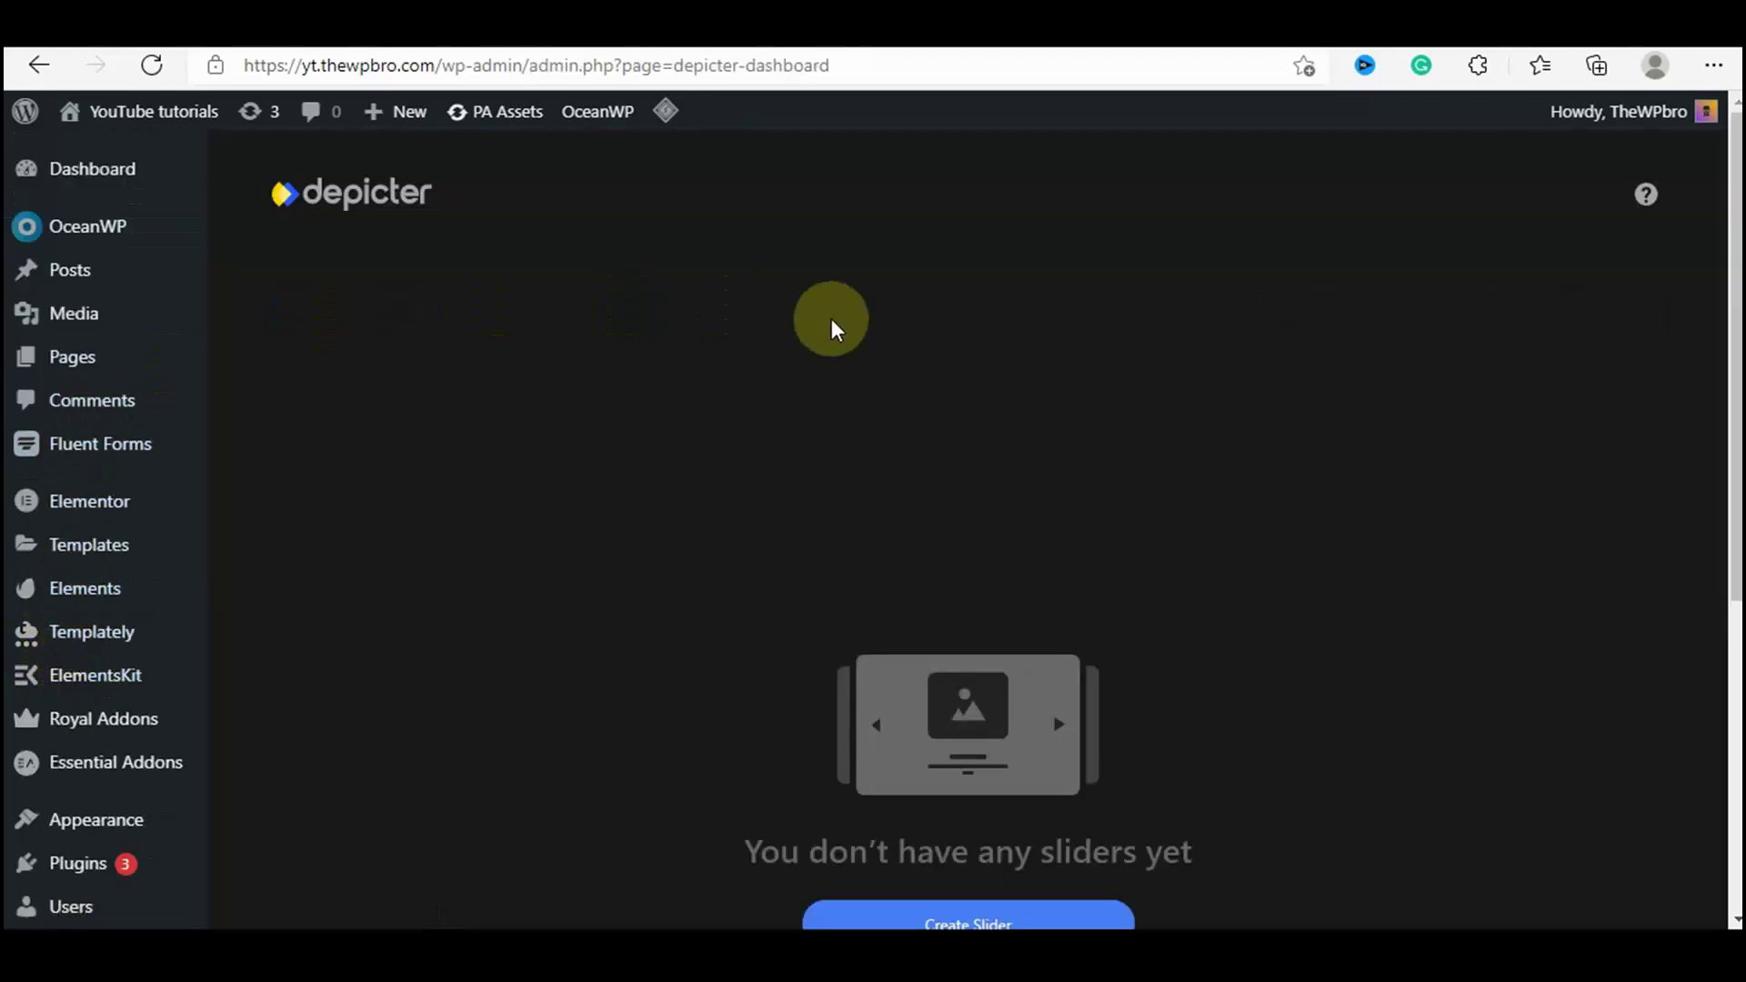
scroll(836, 319, "down", 3)
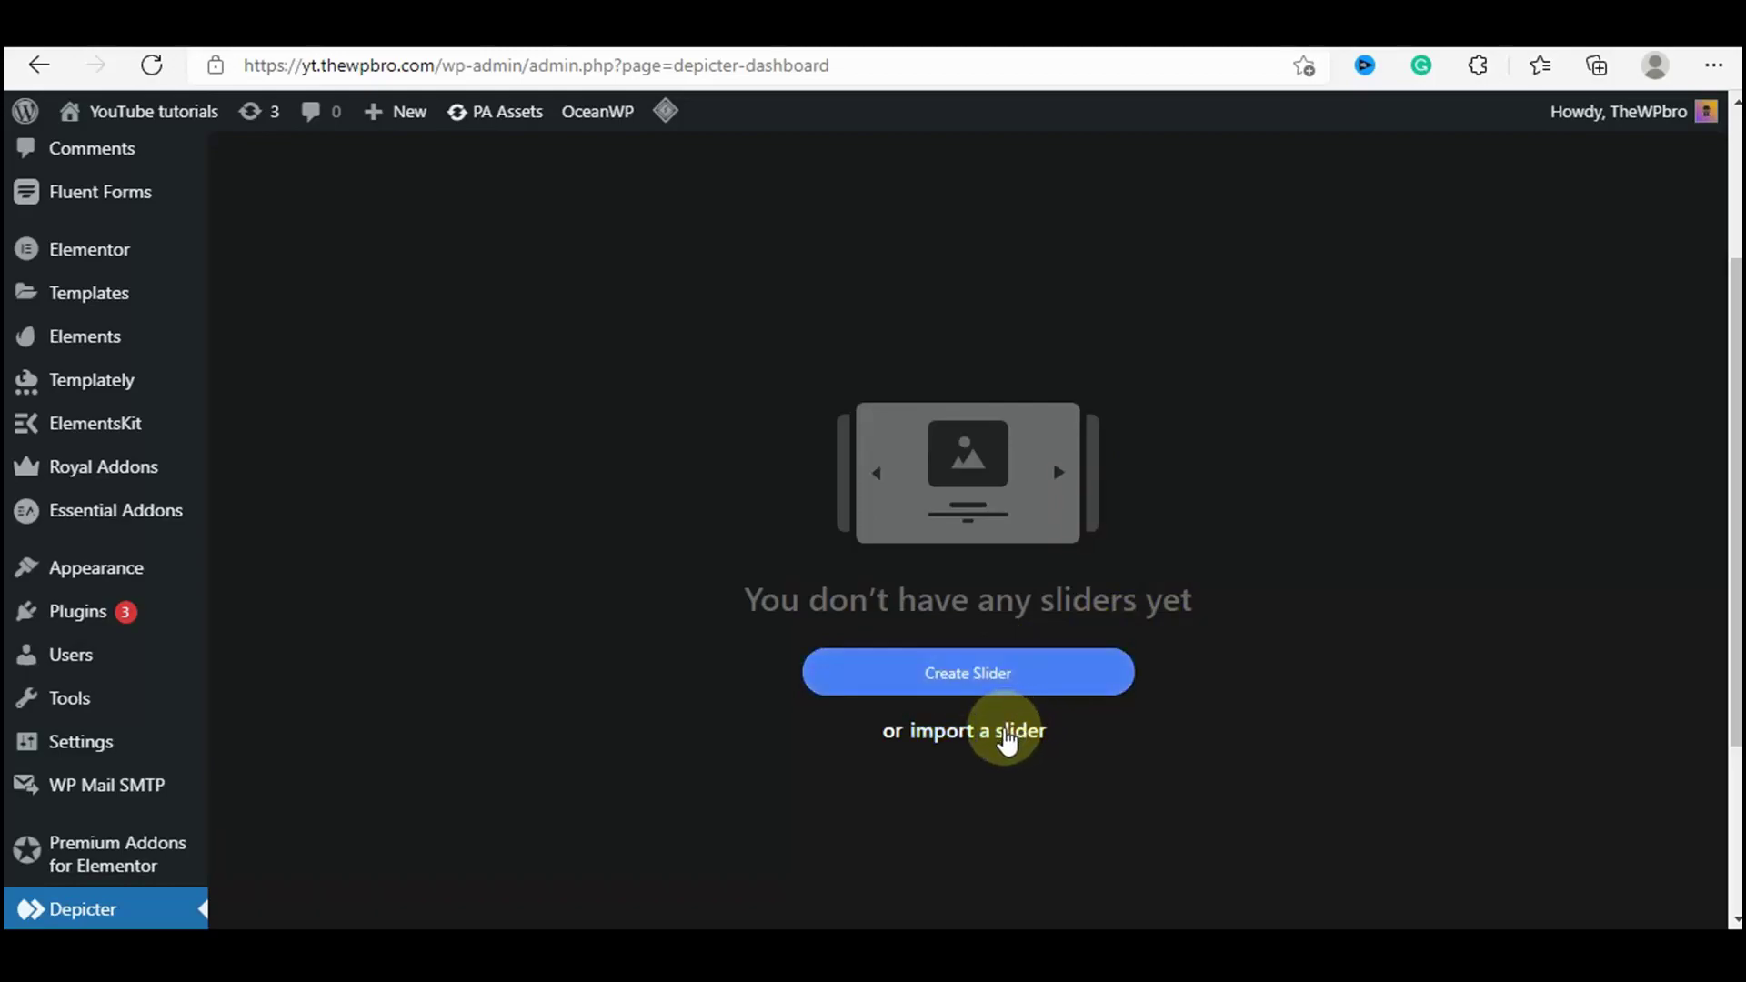
left_click(986, 675)
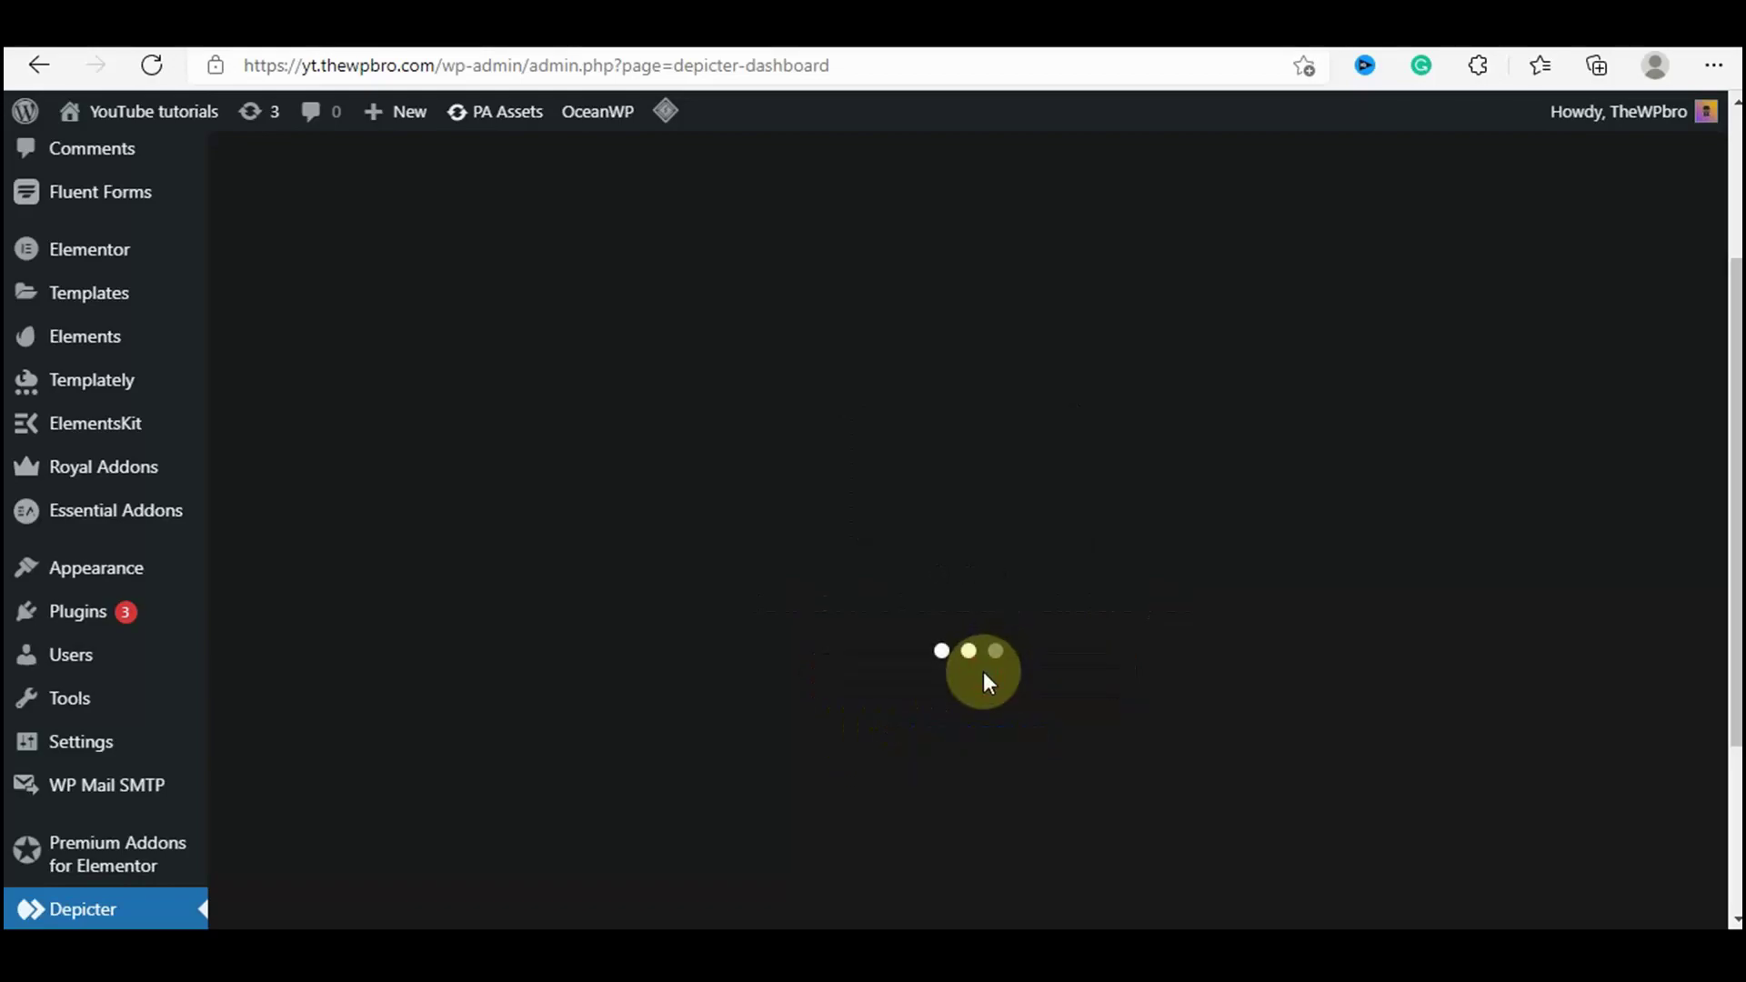
Examine the ready-made slider templates in the Depicter library, from Perfume shop through Restaurant and School.
mouse_move(1003, 480)
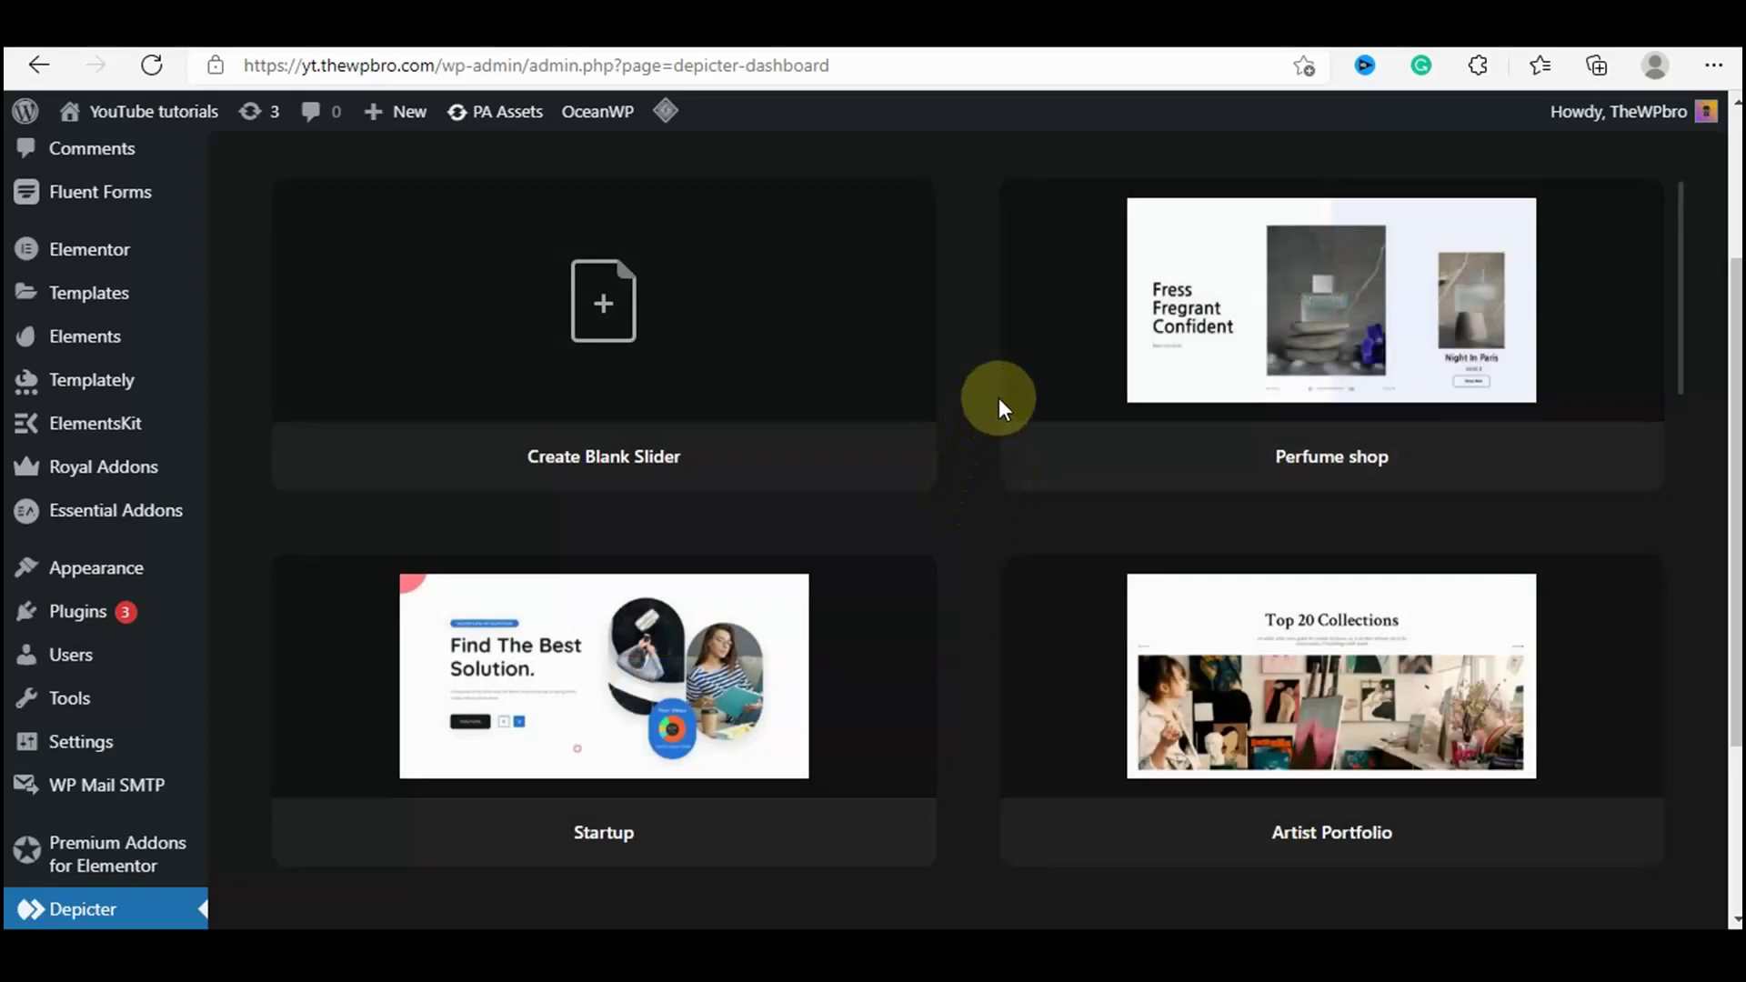
scroll(1434, 634, "down", 3)
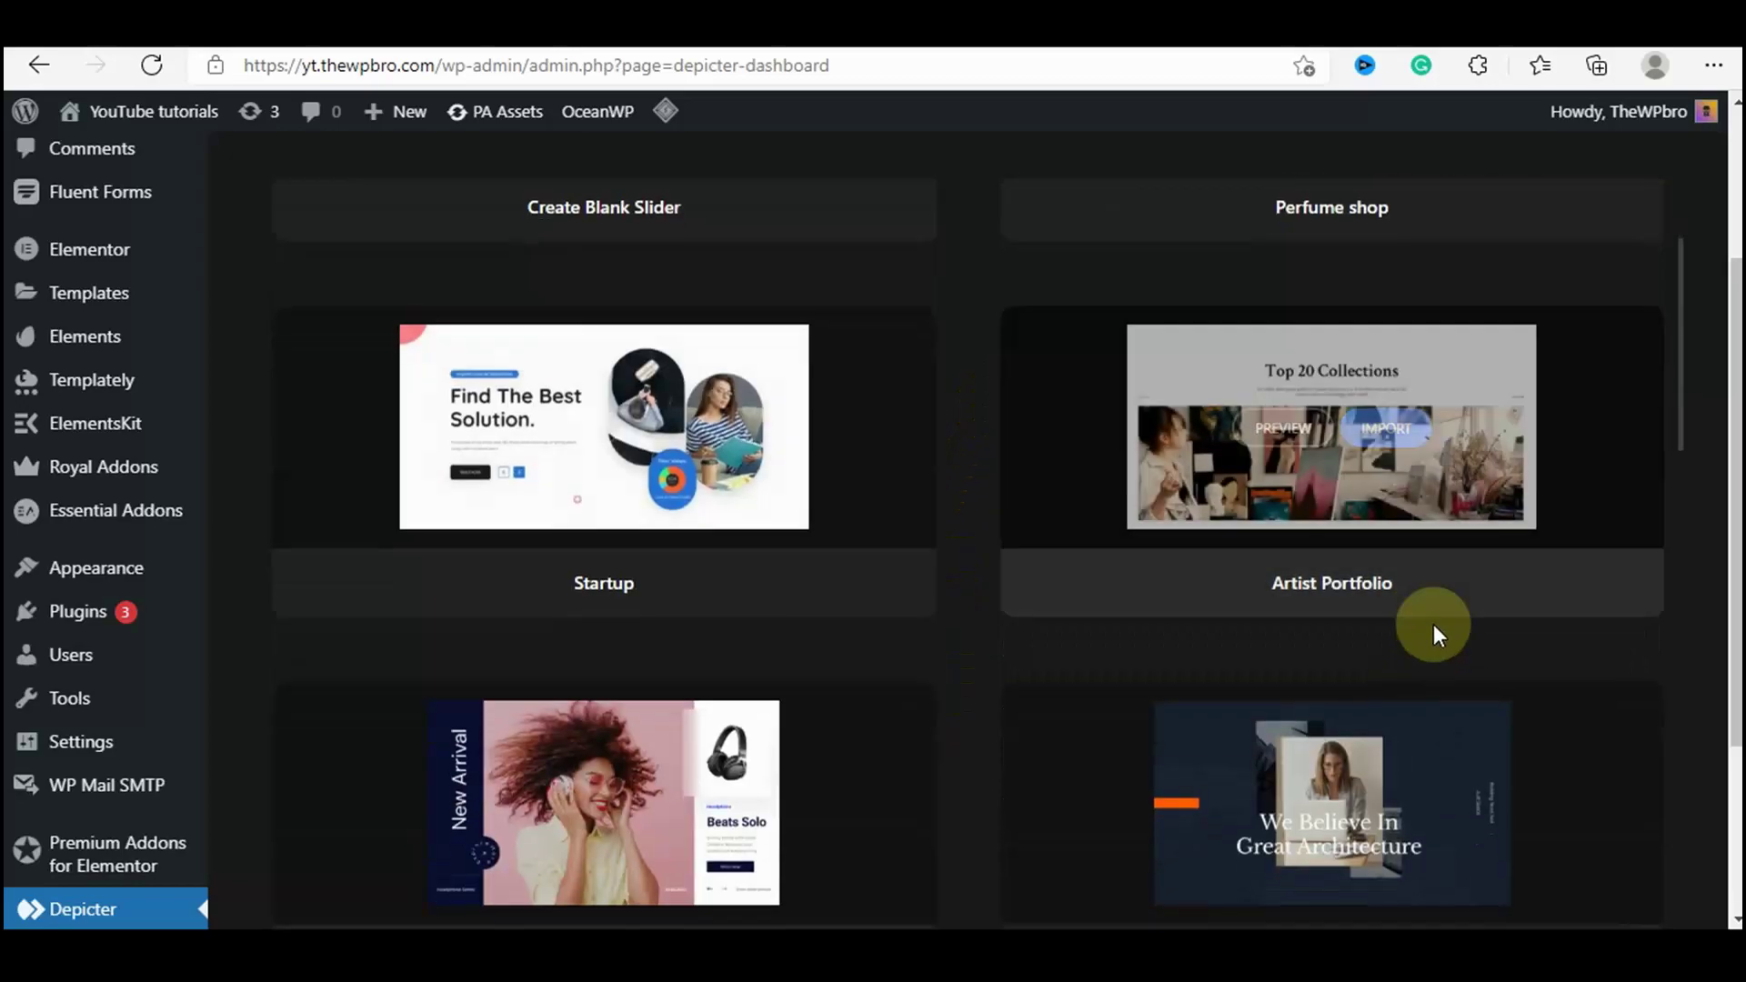
scroll(859, 694, "down", 6)
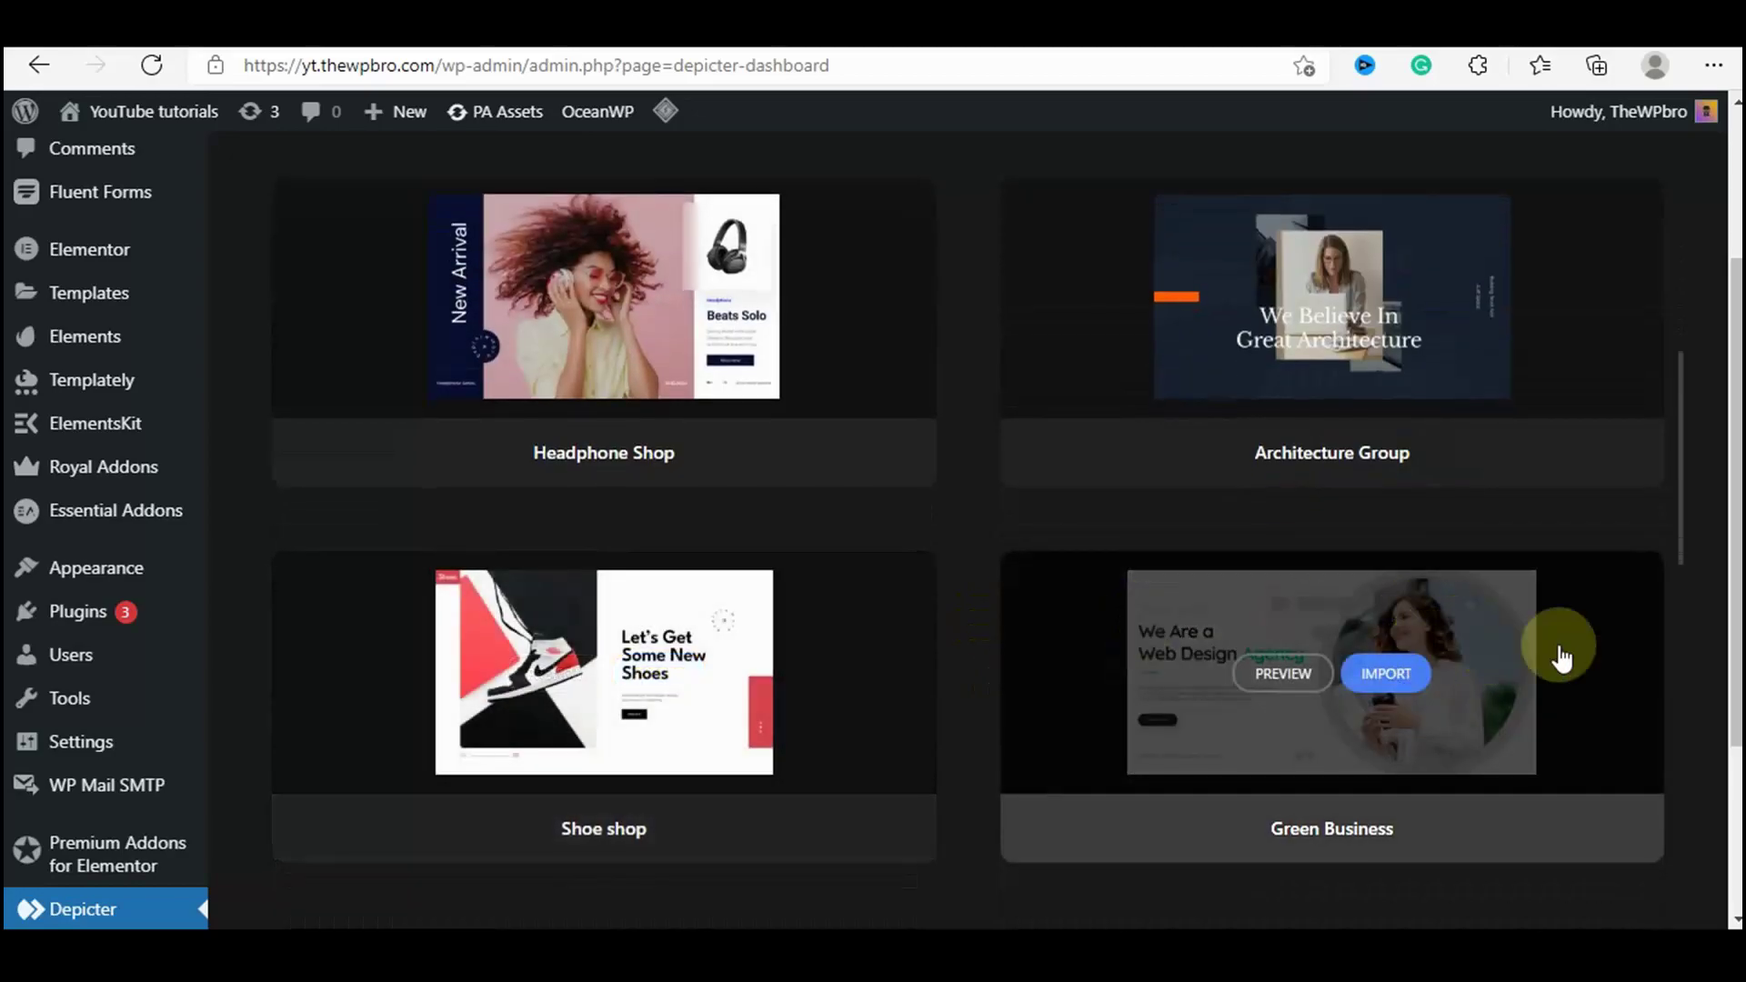
scroll(1455, 673, "down", 6)
scroll(1037, 636, "up", 15)
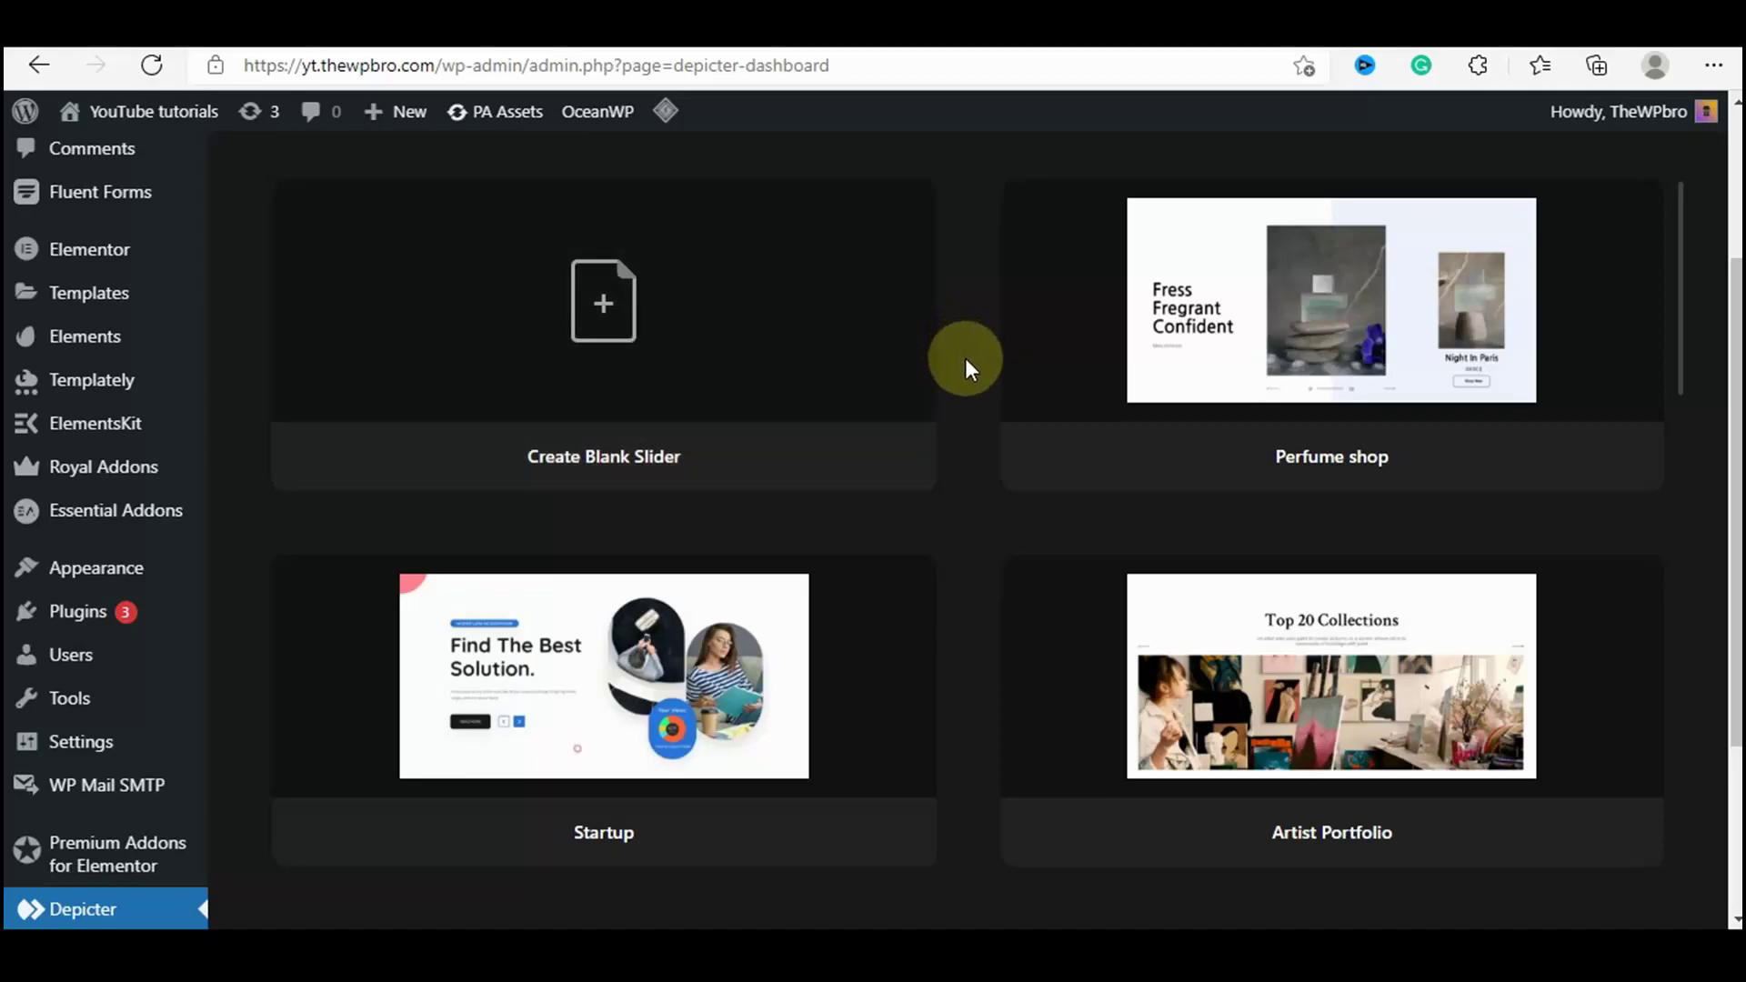
scroll(968, 362, "down", 2)
scroll(969, 364, "down", 5)
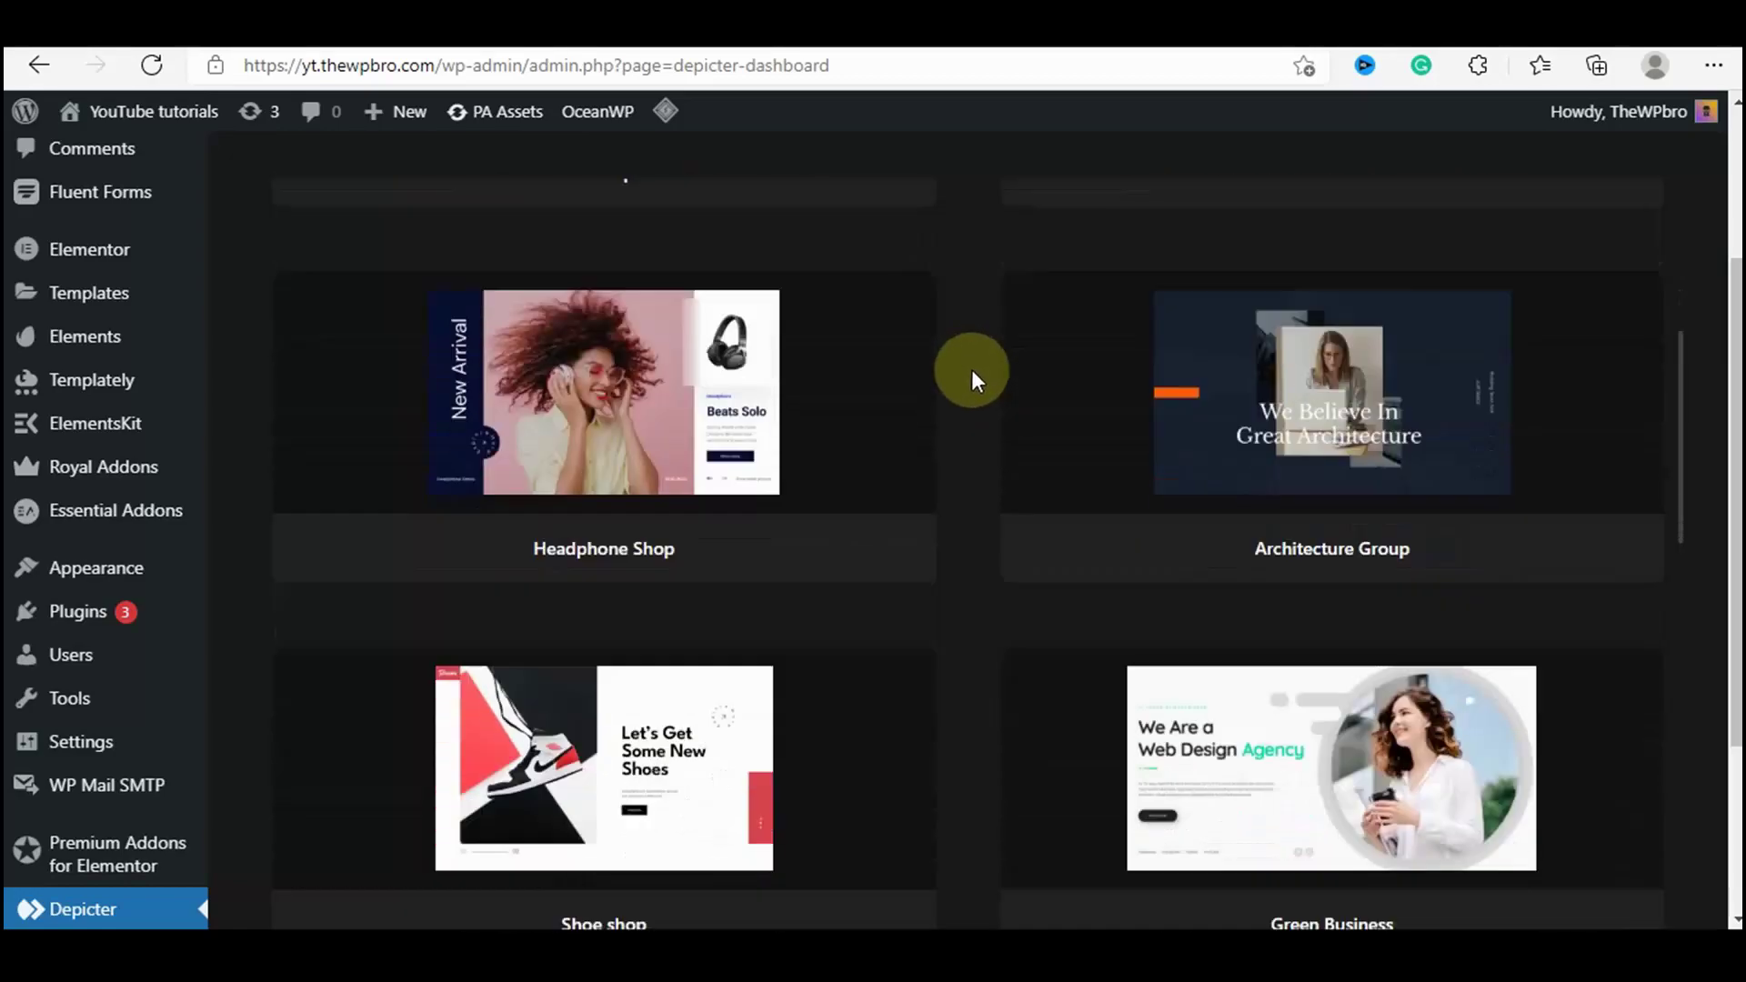
scroll(974, 371, "down", 7)
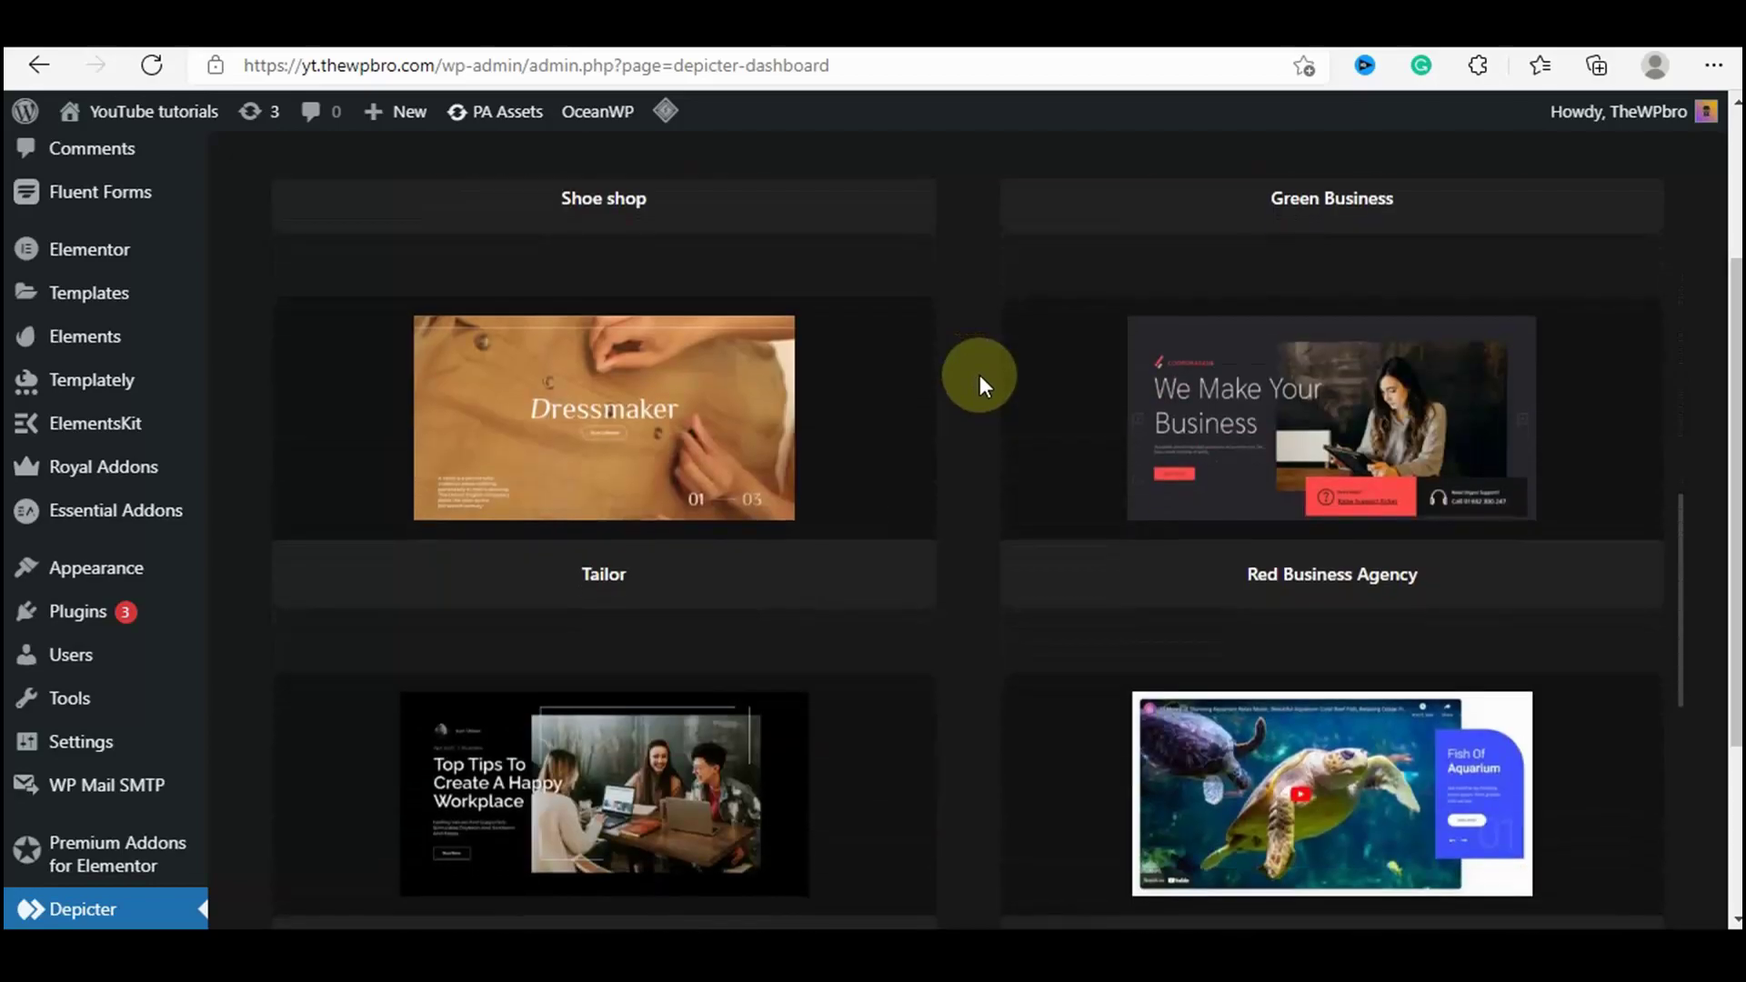
scroll(979, 375, "down", 1)
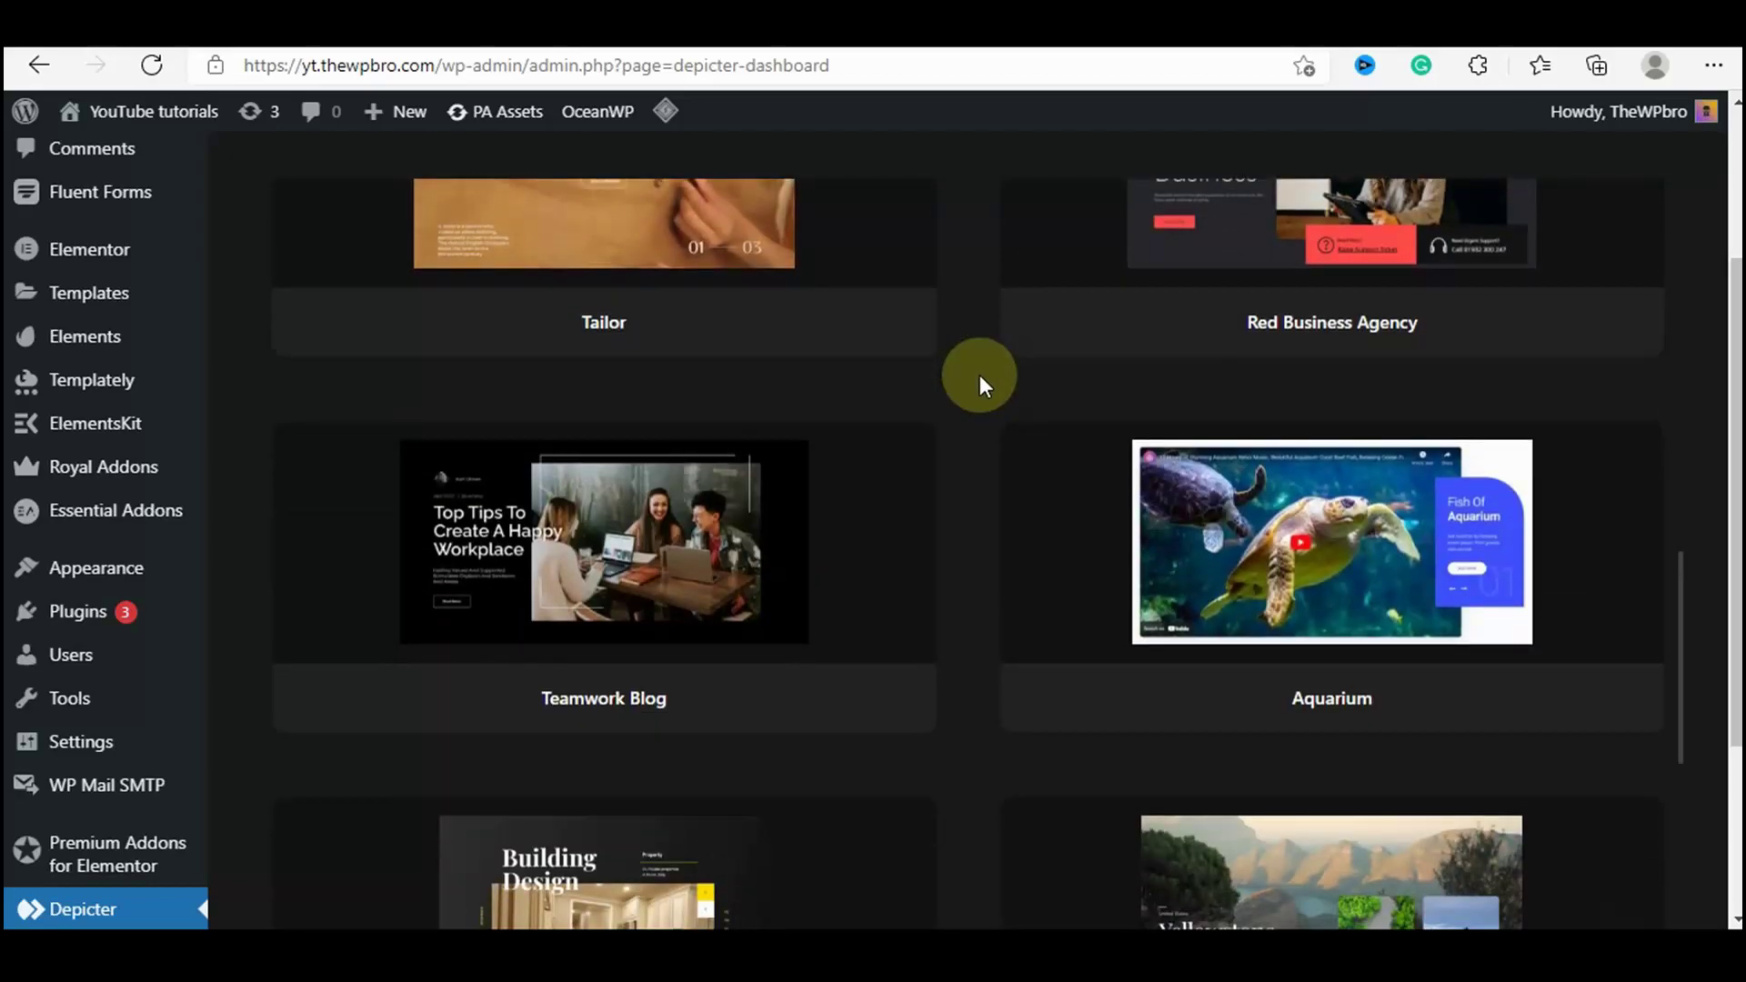
scroll(980, 375, "up", 4)
scroll(980, 375, "down", 5)
scroll(979, 375, "down", 3)
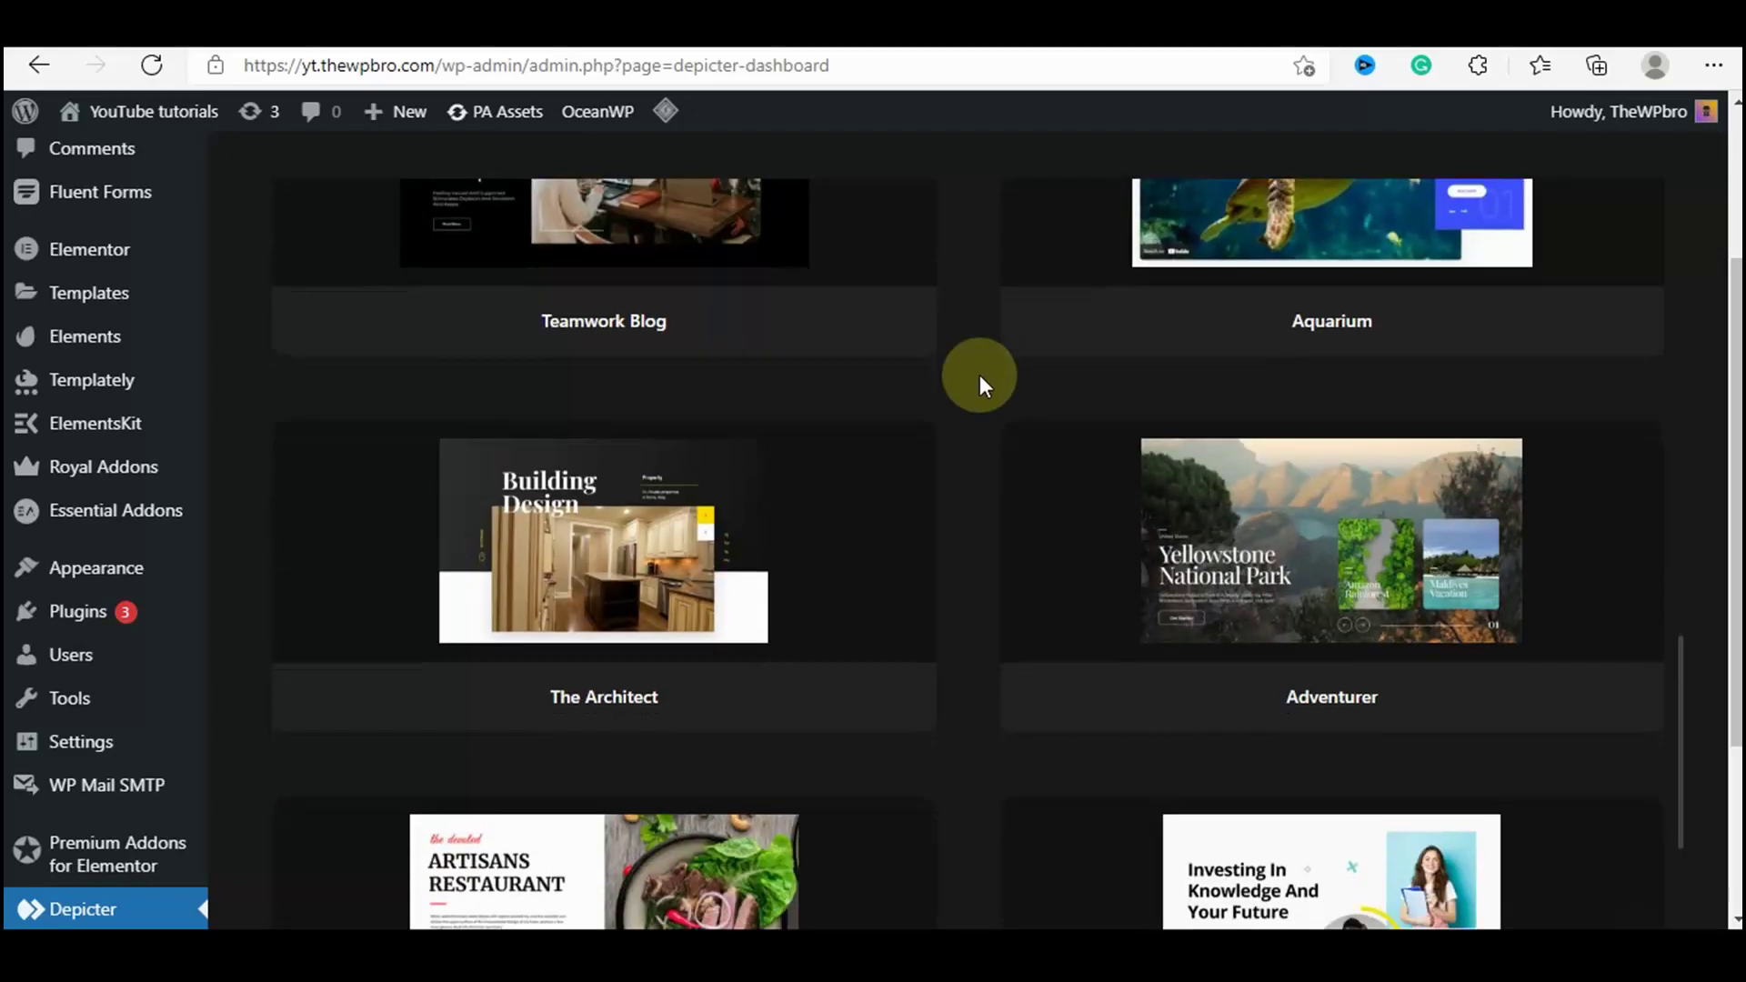
scroll(979, 374, "down", 5)
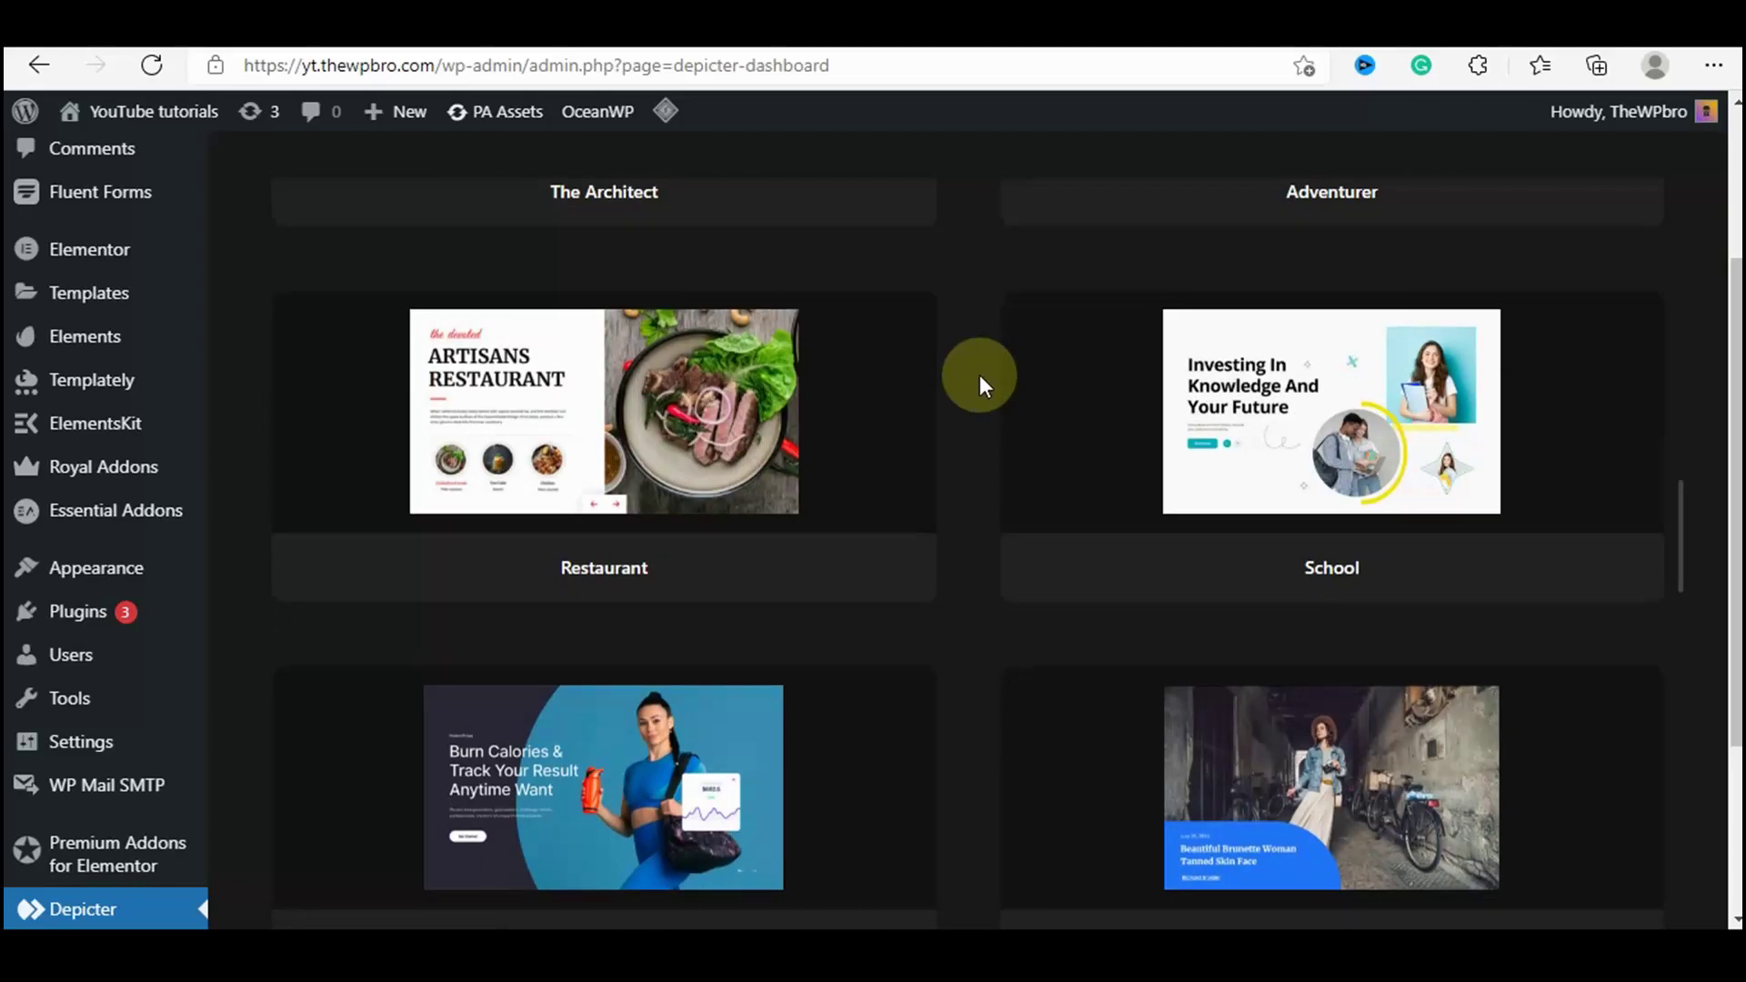
Import the Shoe shop template as a new slider and open it in the Depicter editor.
scroll(979, 374, "up", 15)
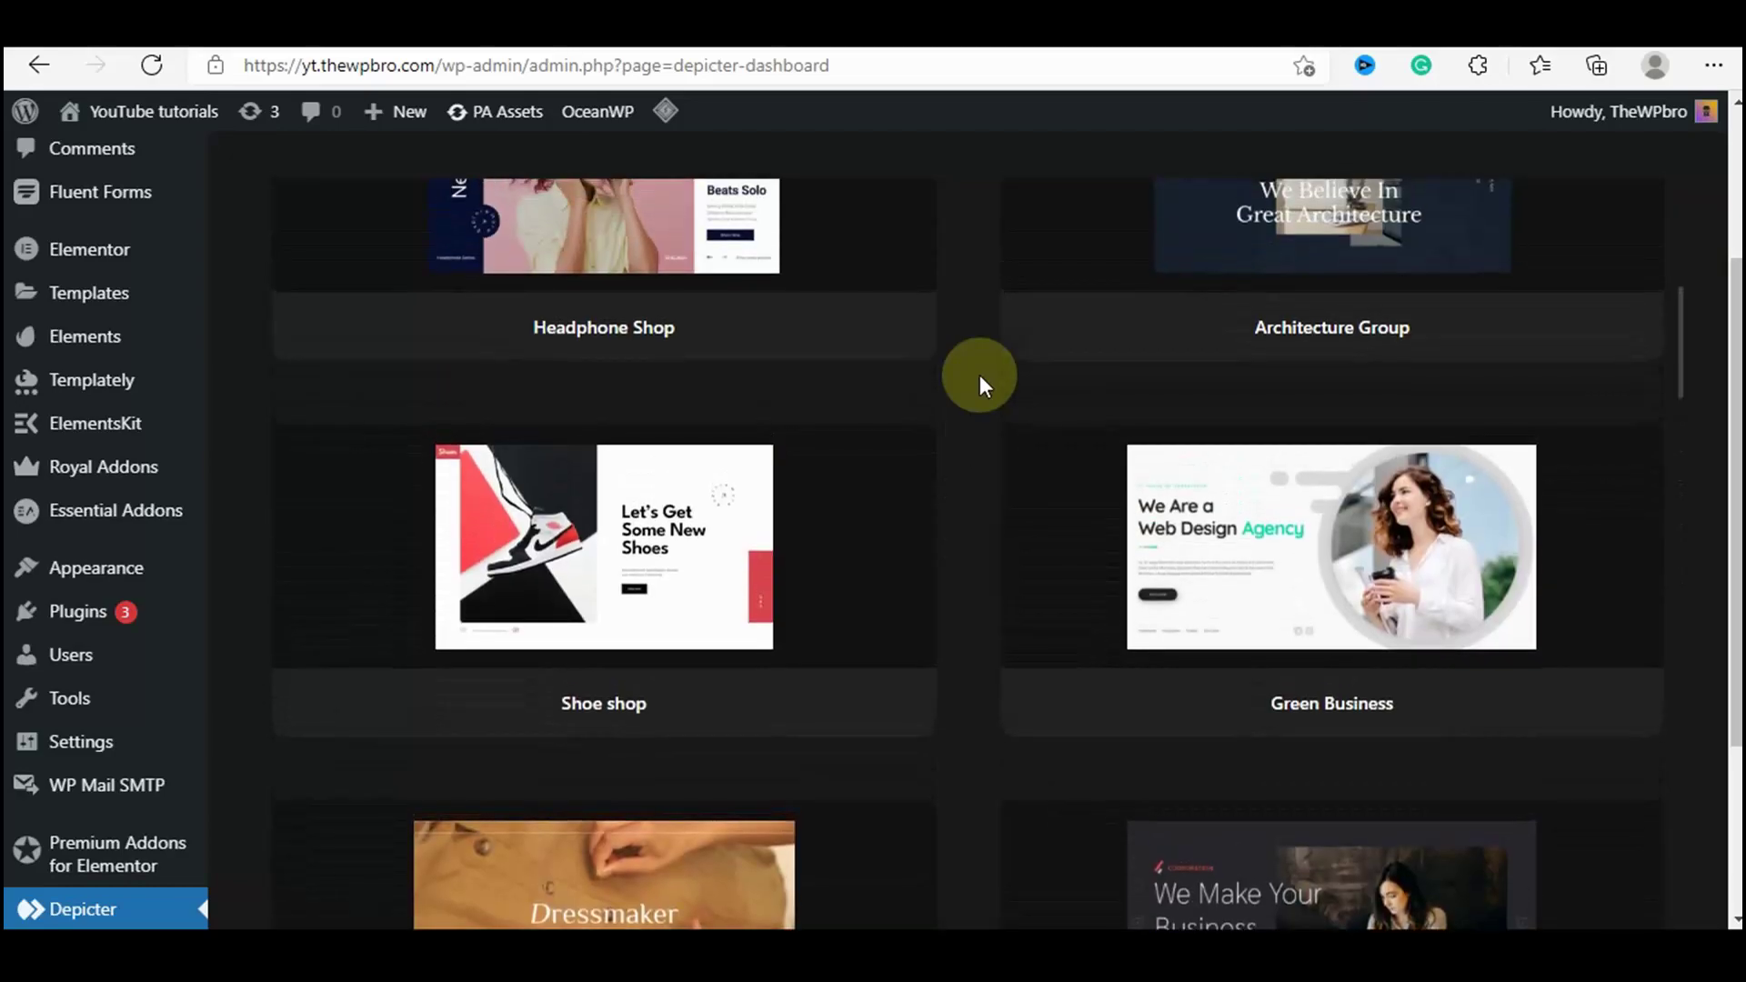
mouse_move(519, 591)
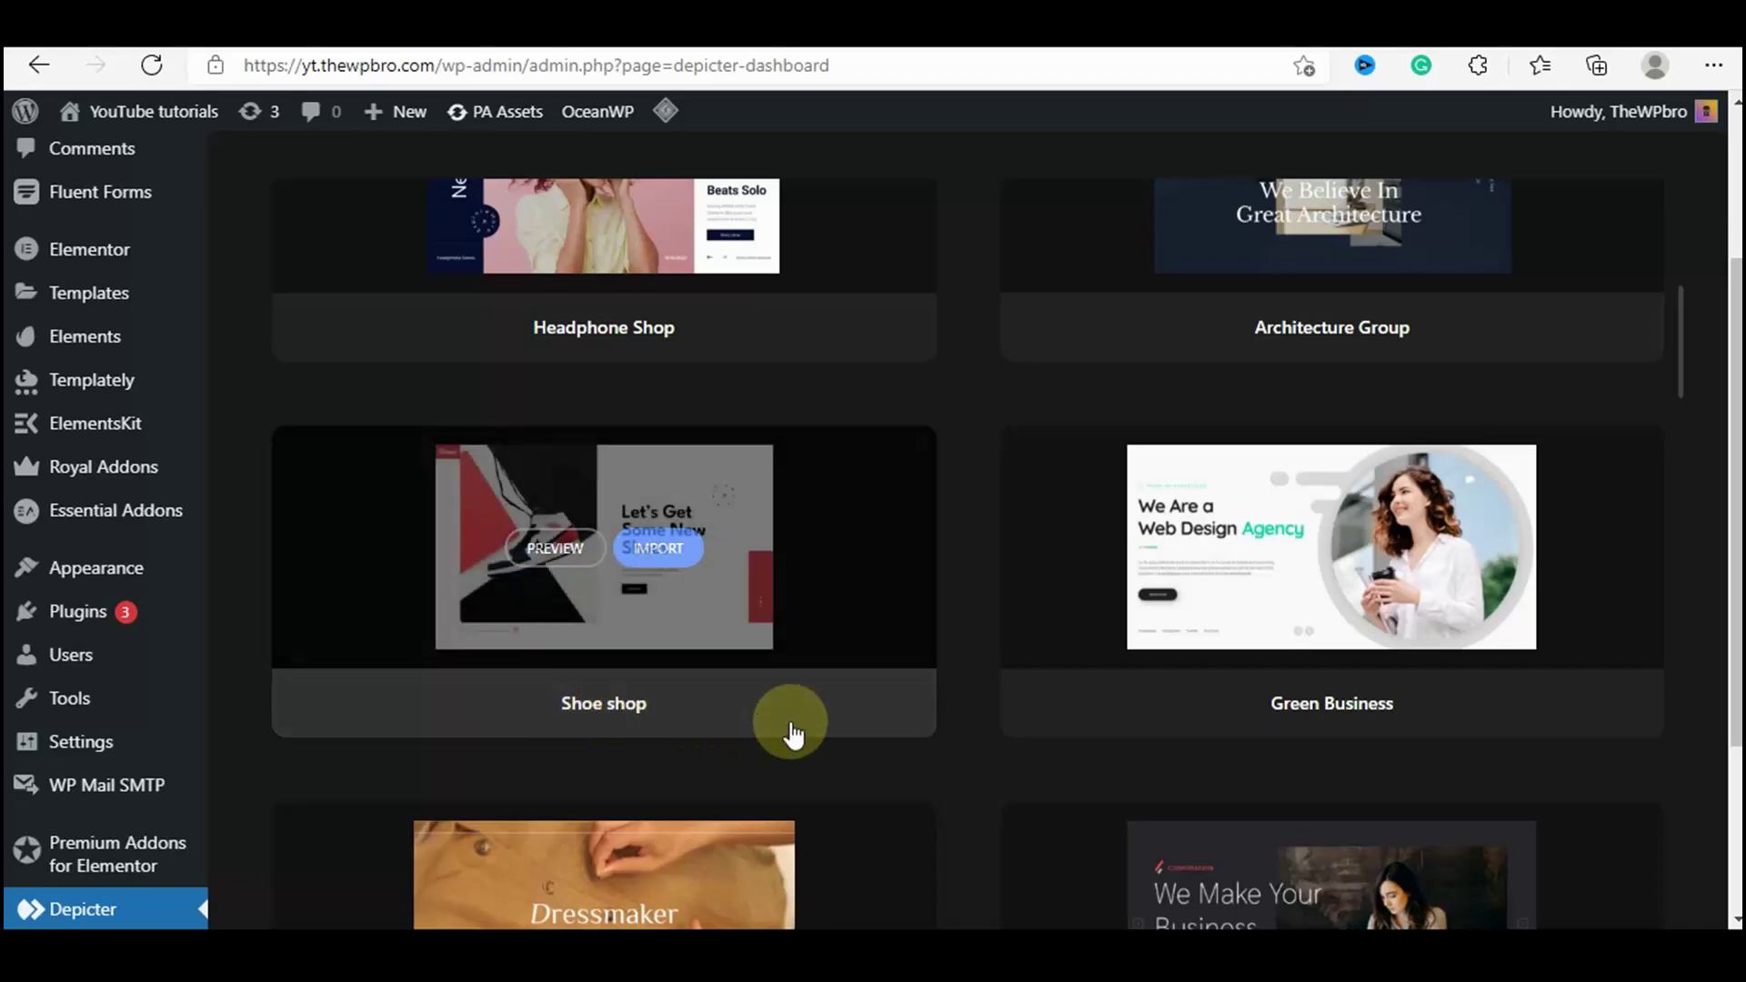
left_click(669, 548)
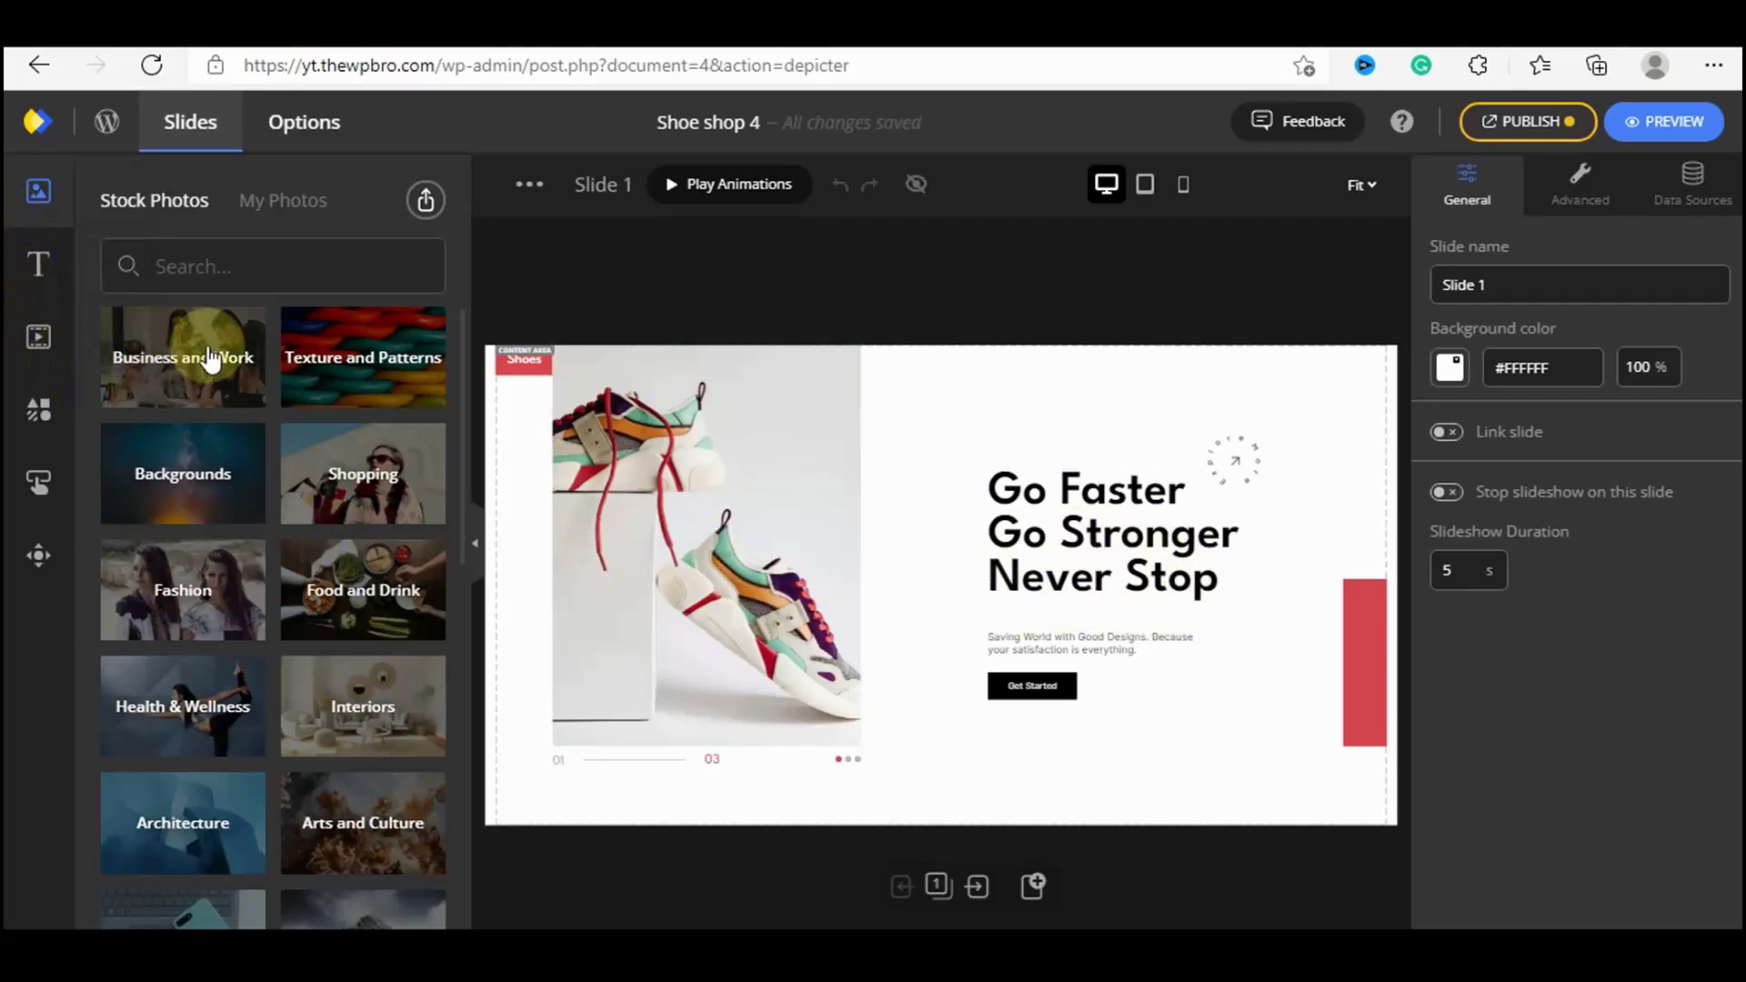
Examine the stock photo categories and the available heading, subheading, paragraph and combination text styles for the slide.
scroll(345, 509, "down", 5)
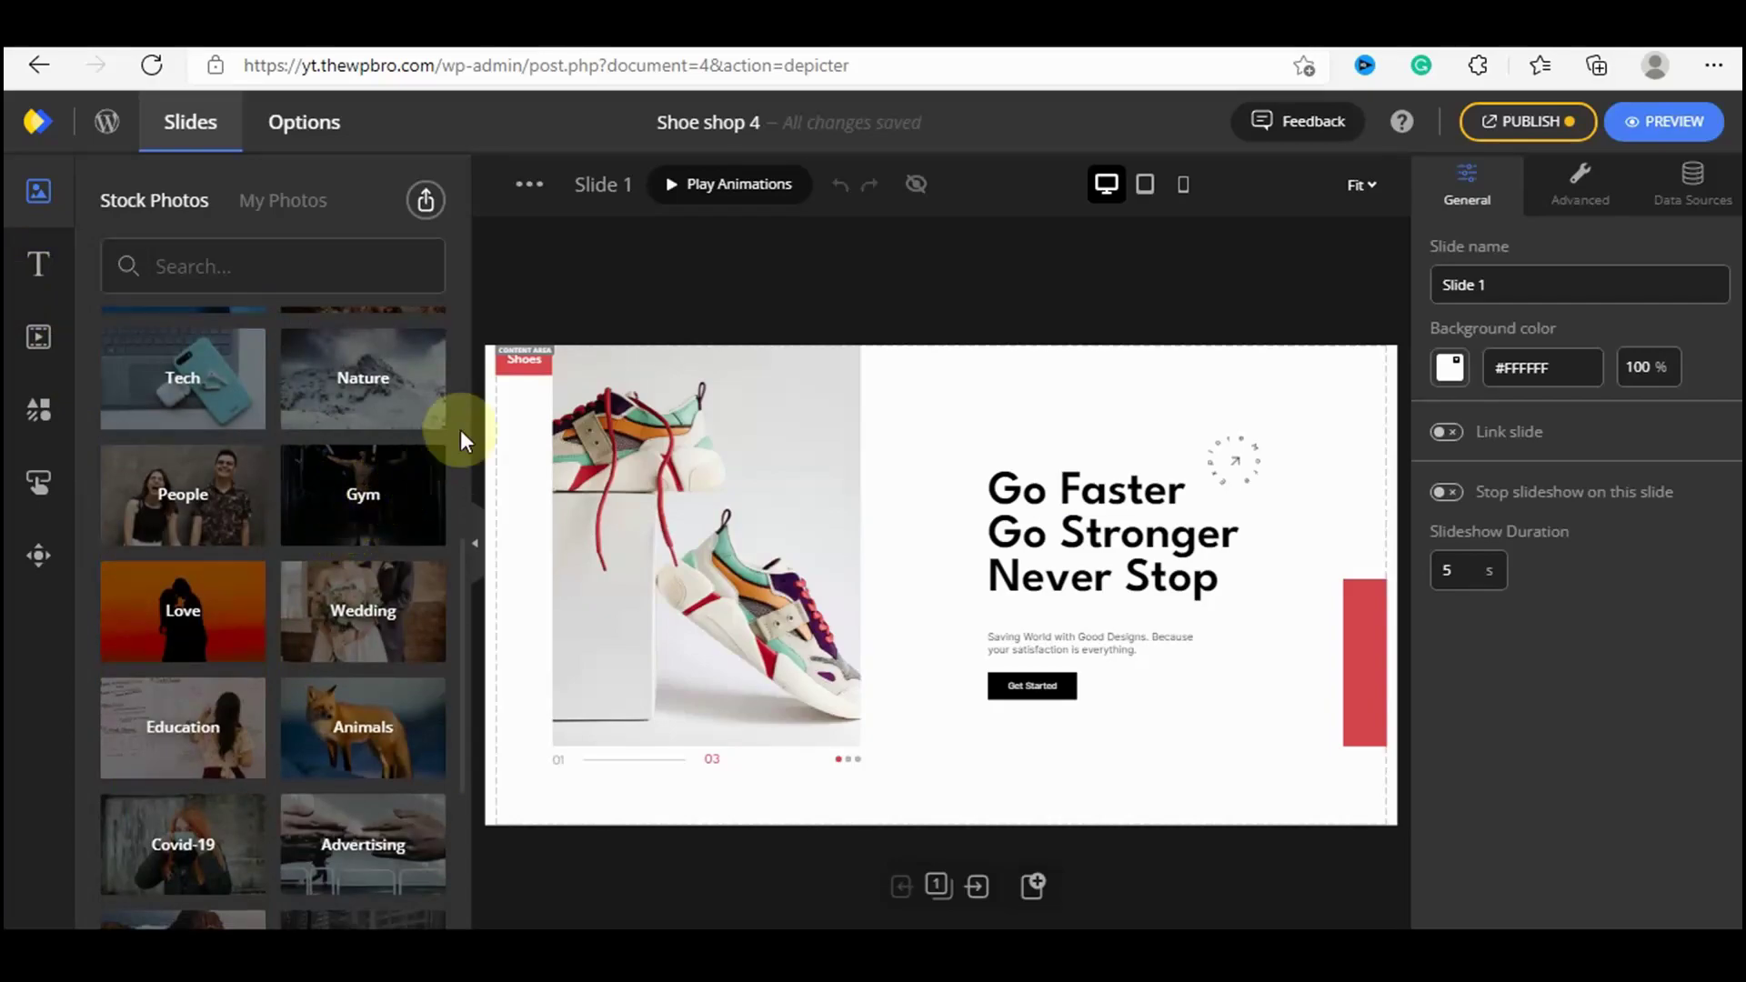
scroll(386, 414, "up", 5)
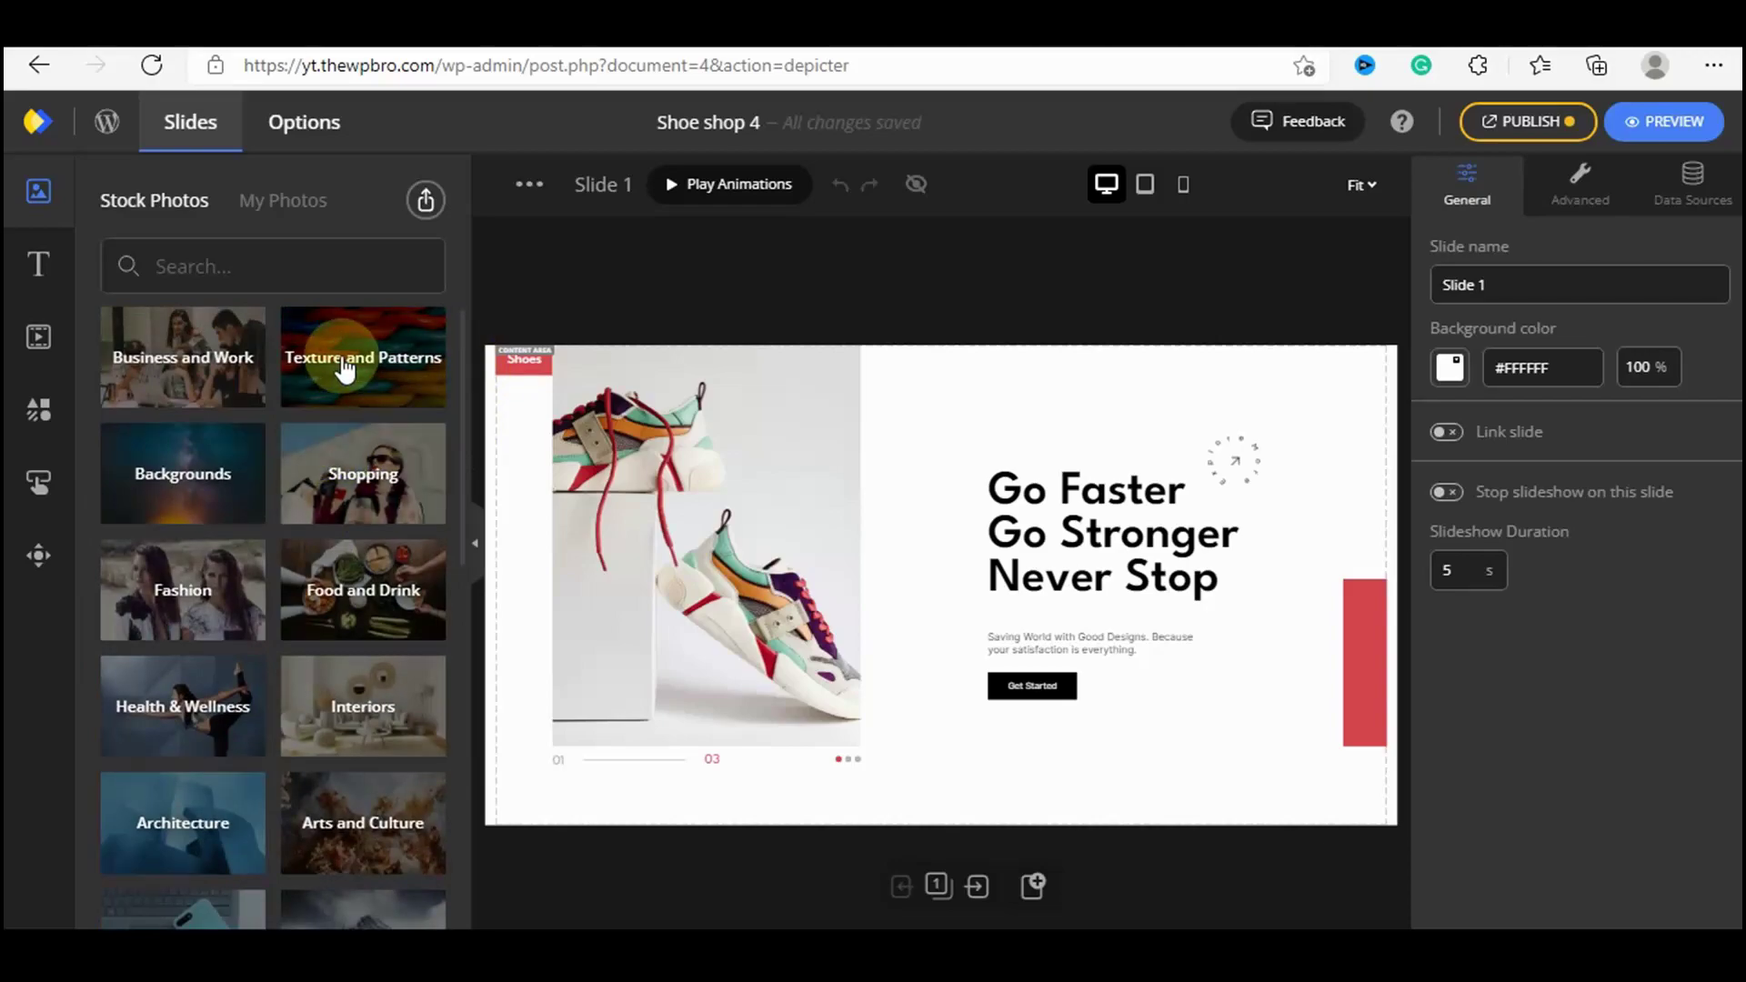
left_click(701, 518)
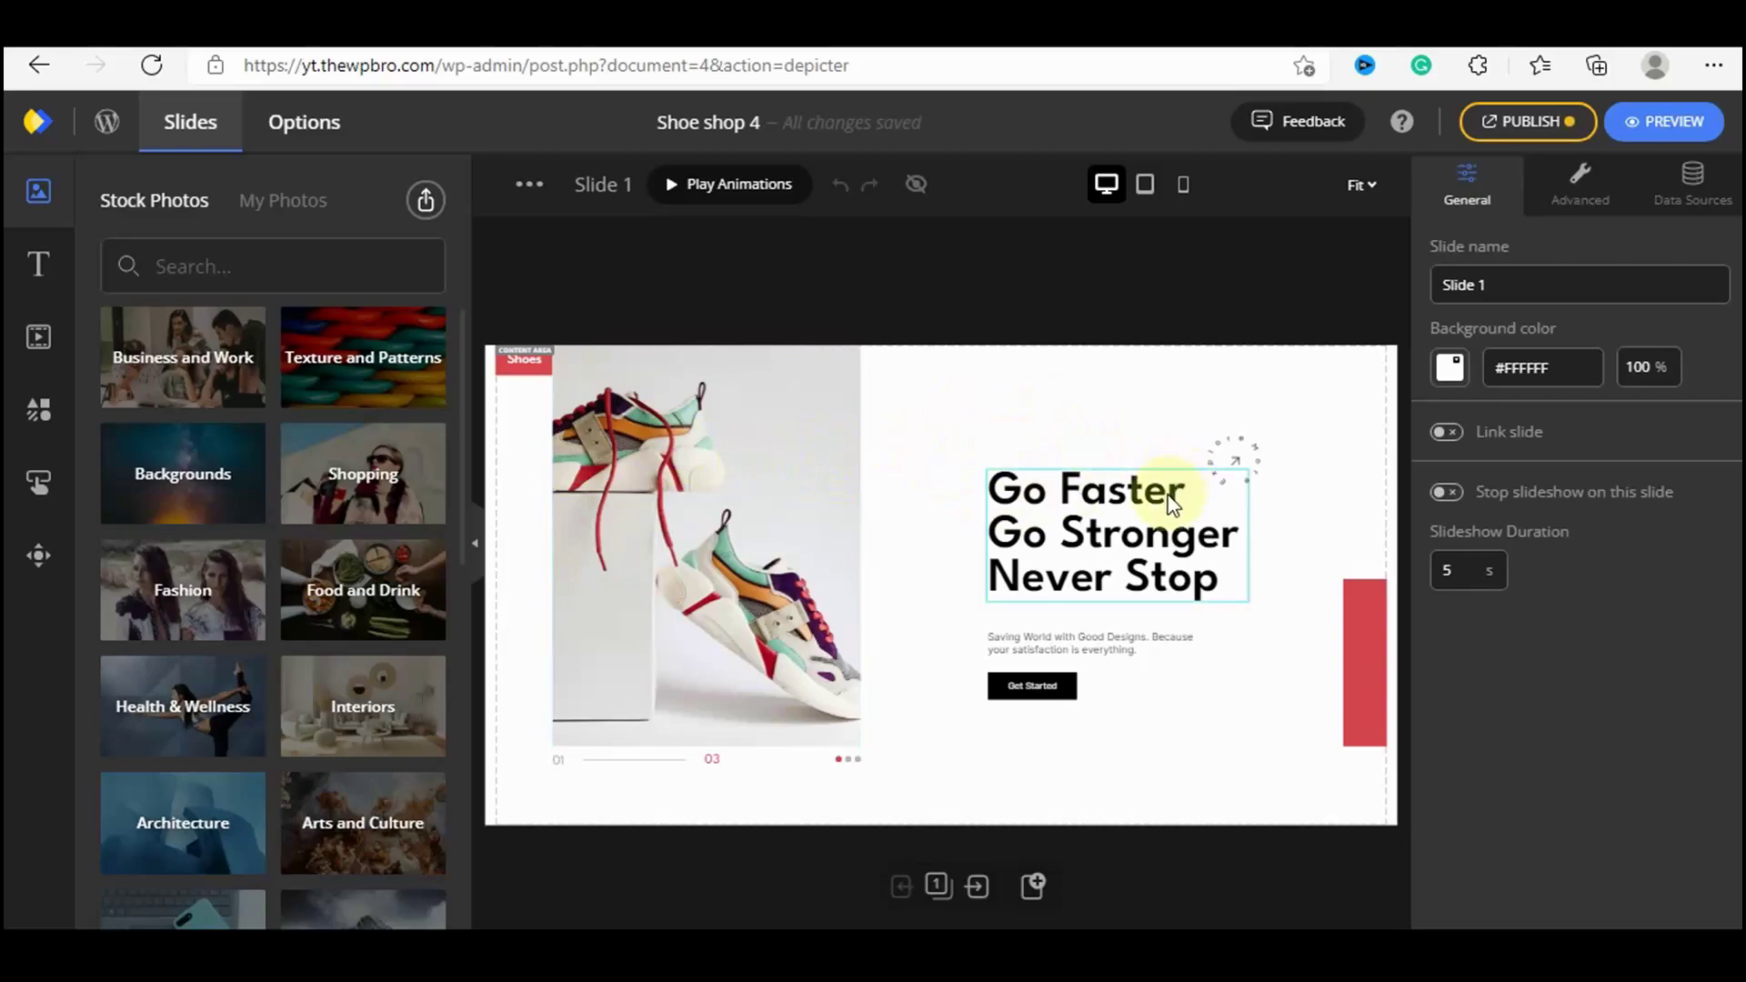
left_click(41, 266)
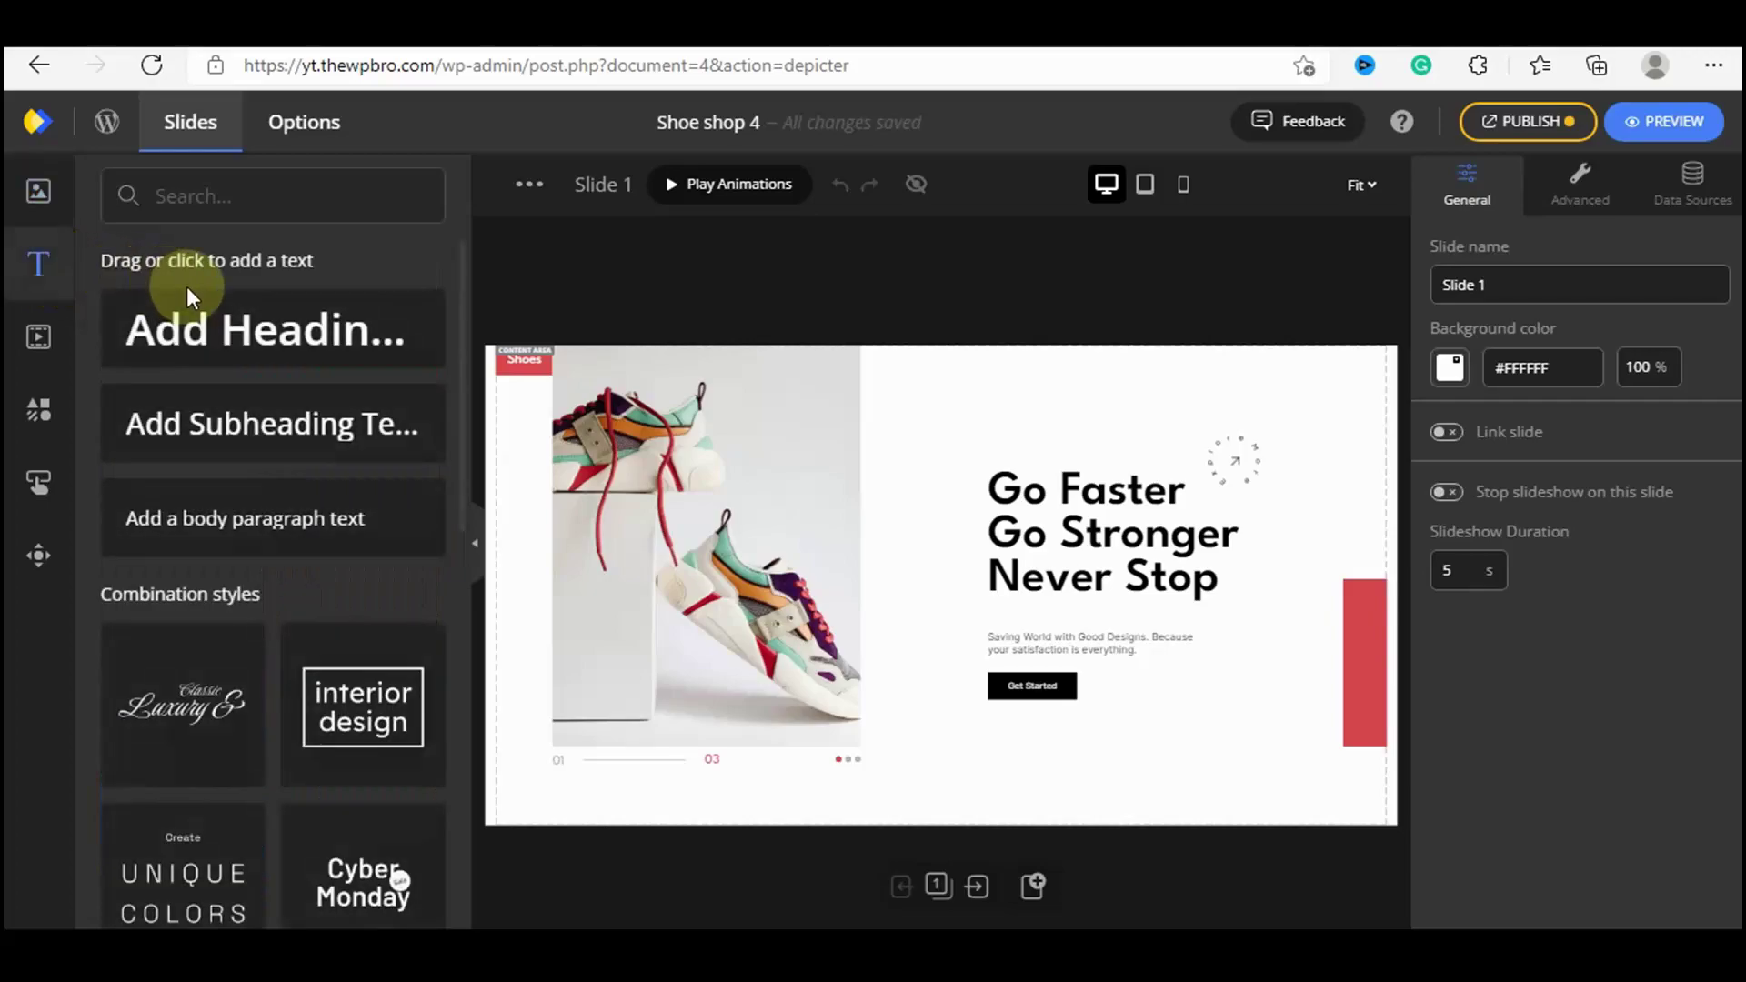
scroll(331, 585, "down", 5)
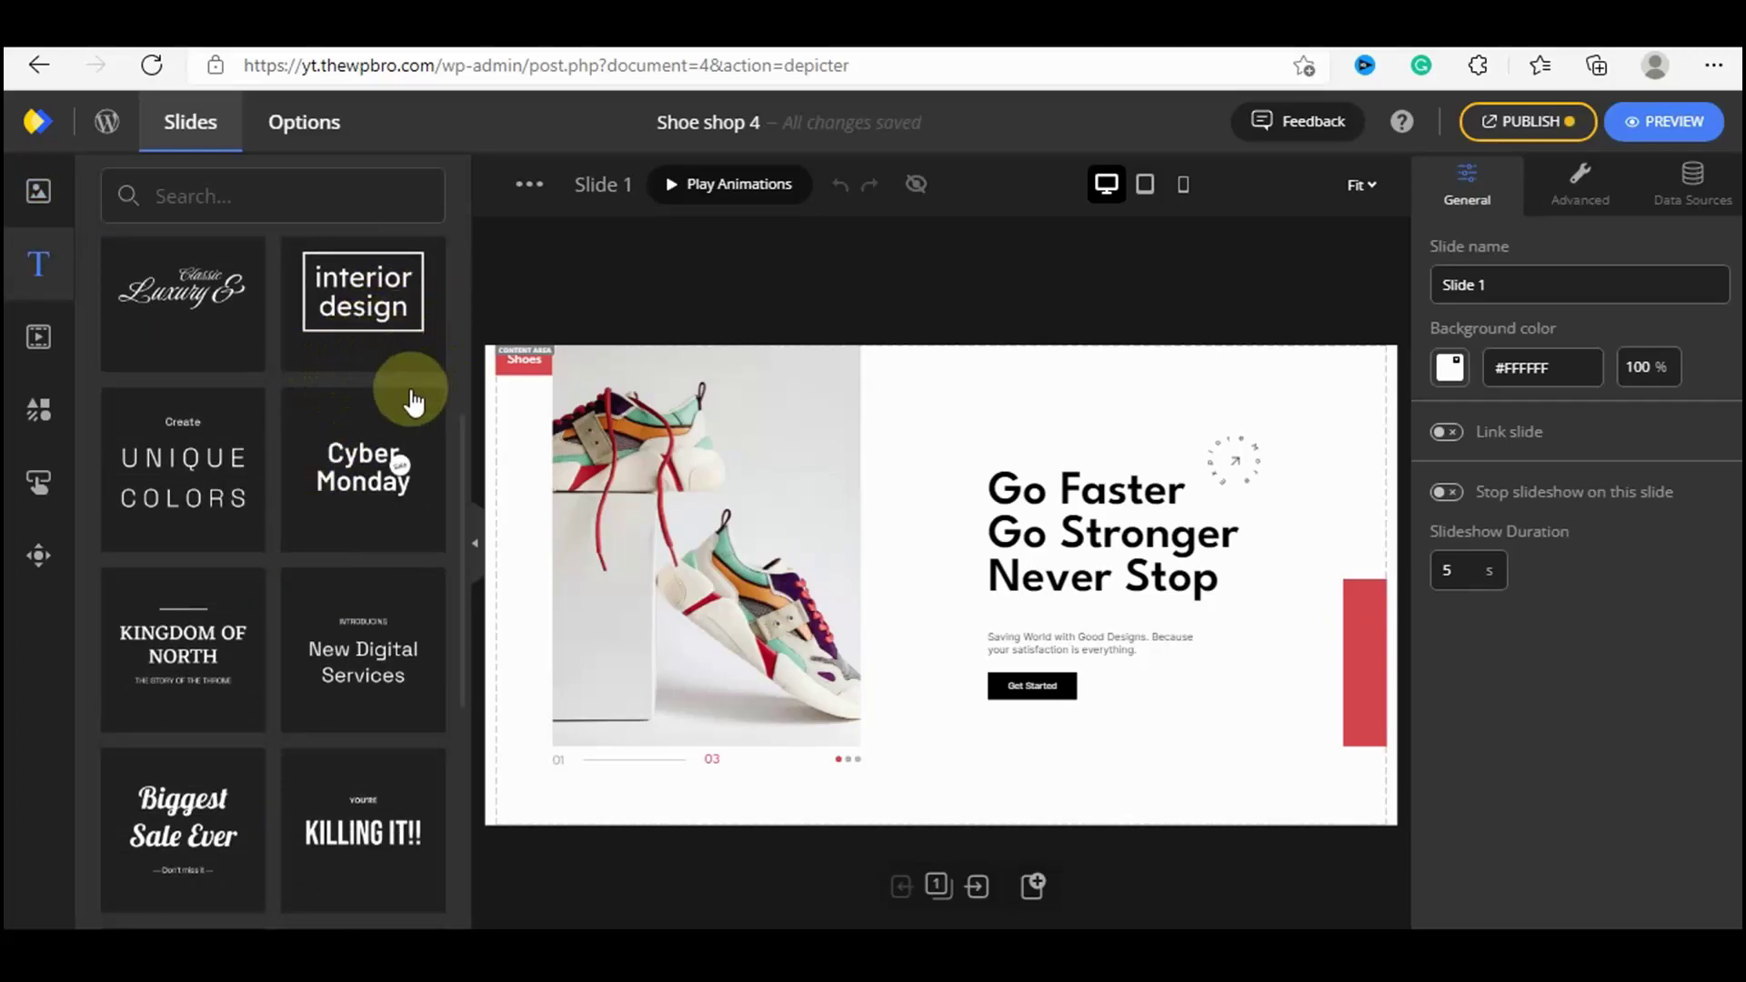
left_click(1073, 522)
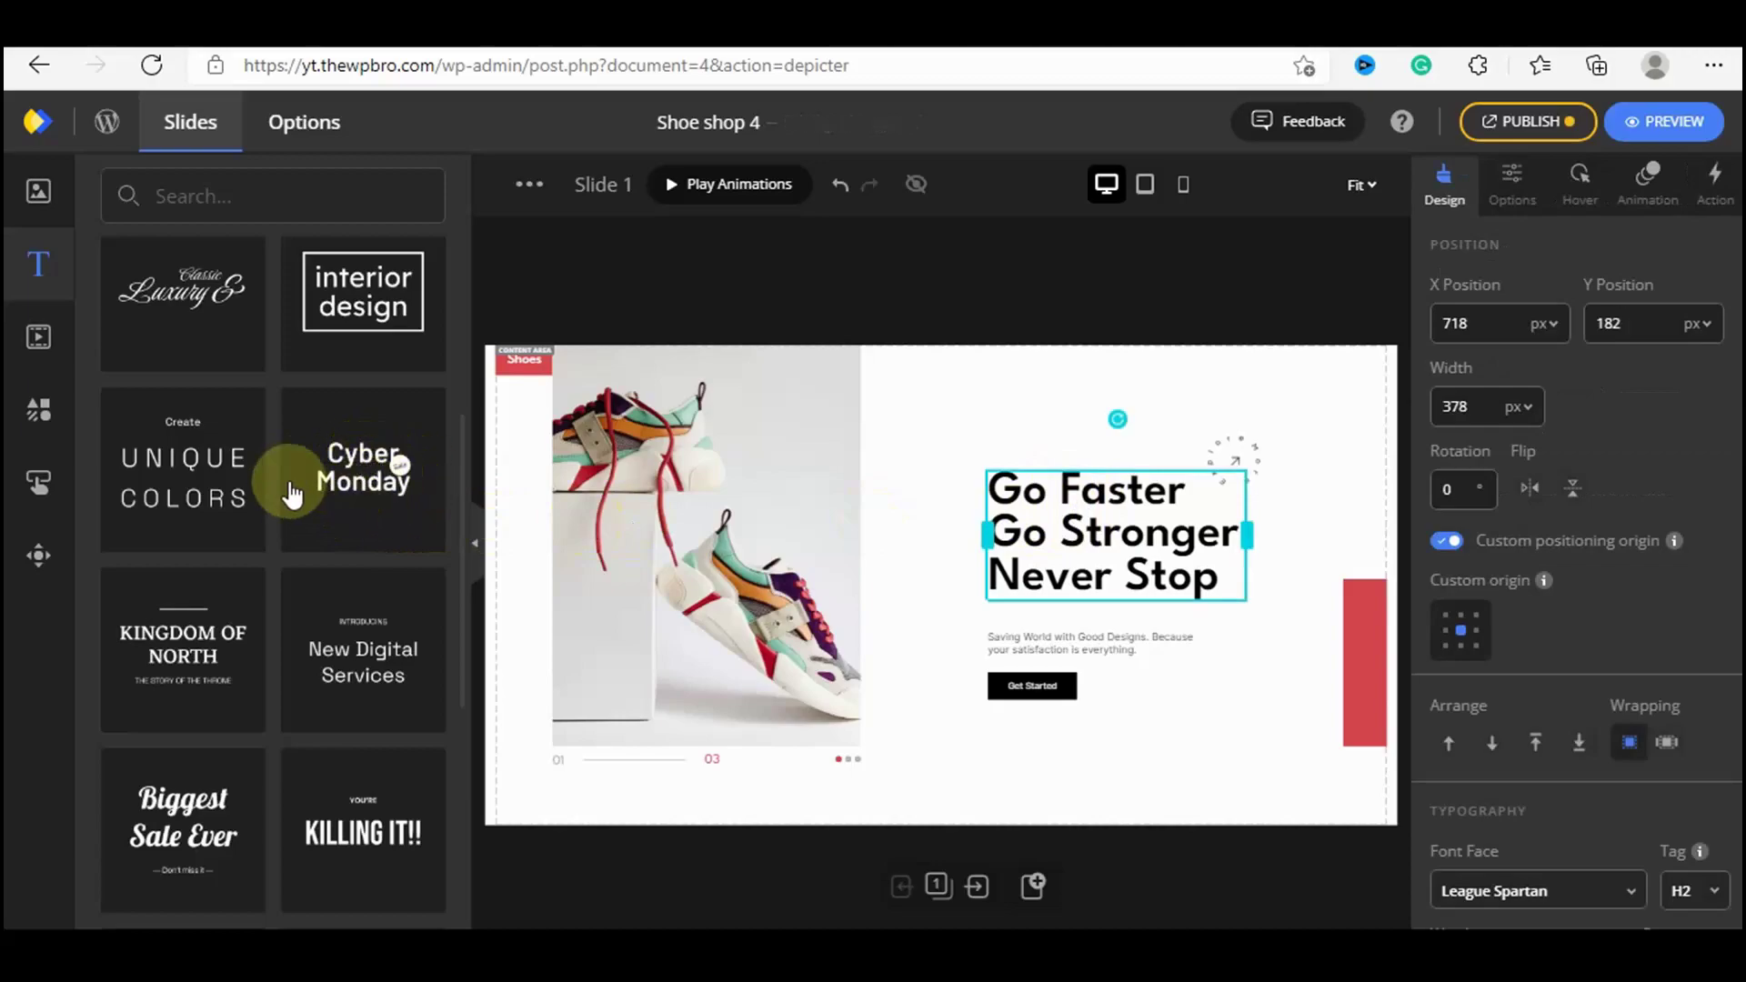
scroll(272, 564, "down", 2)
scroll(300, 701, "up", 4)
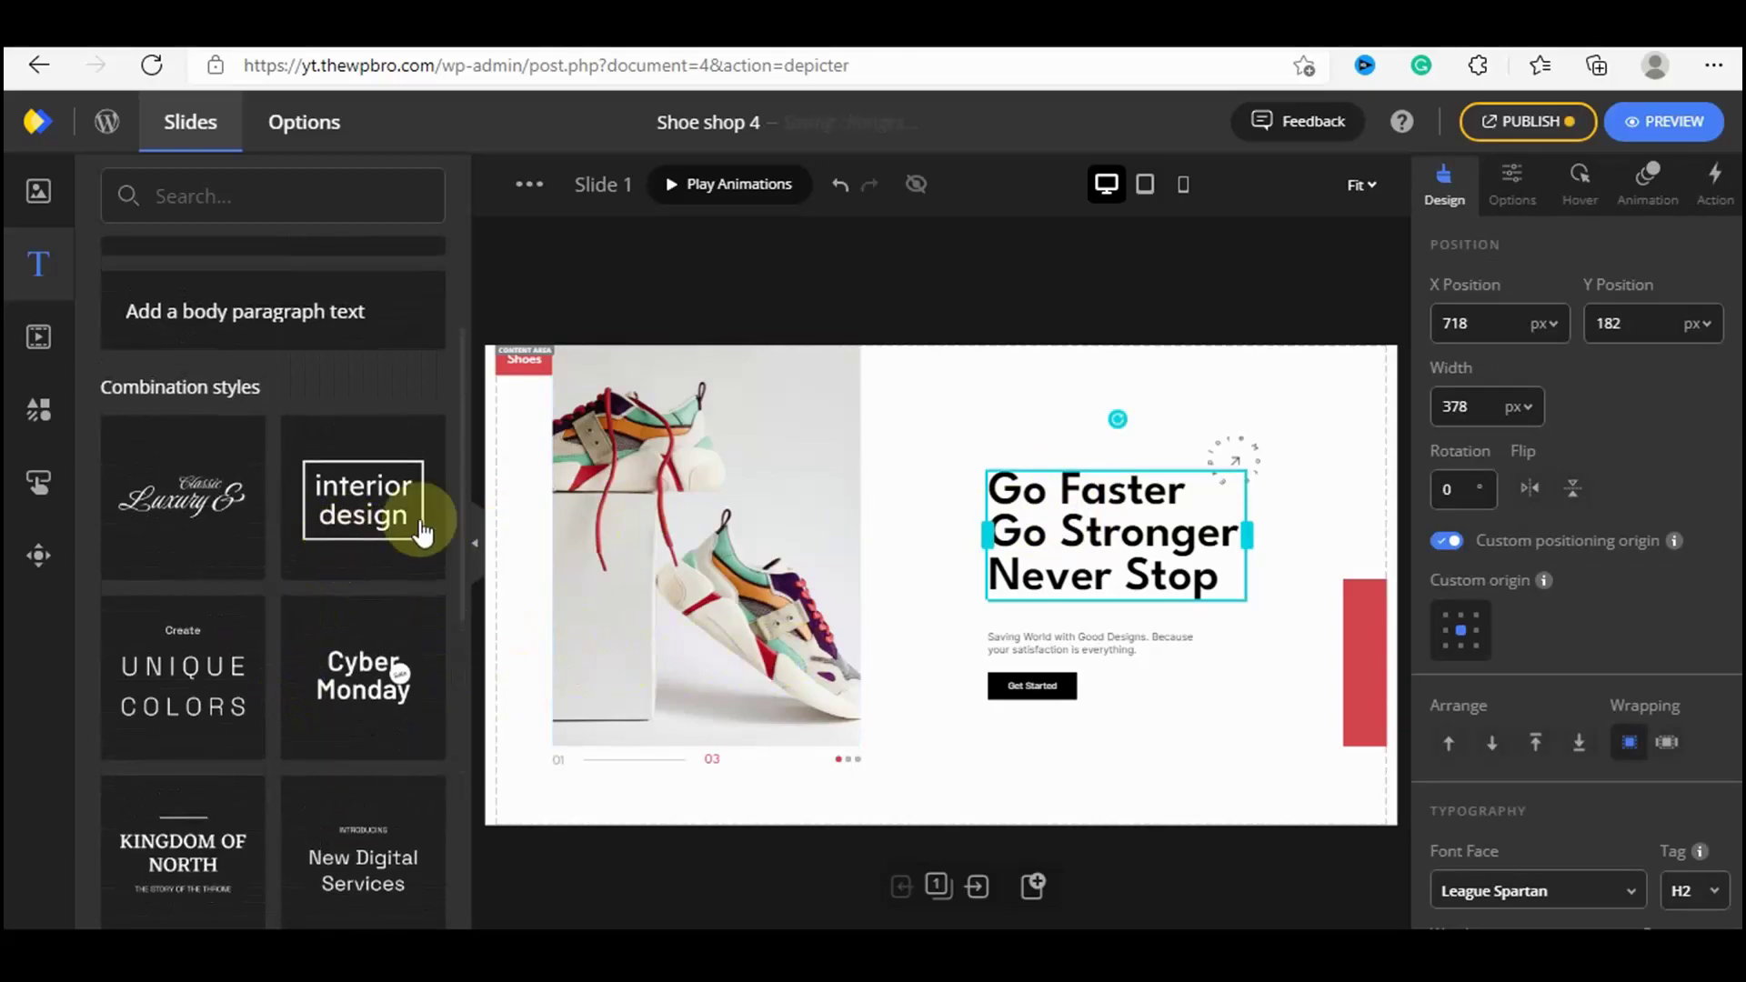
scroll(273, 714, "up", 2)
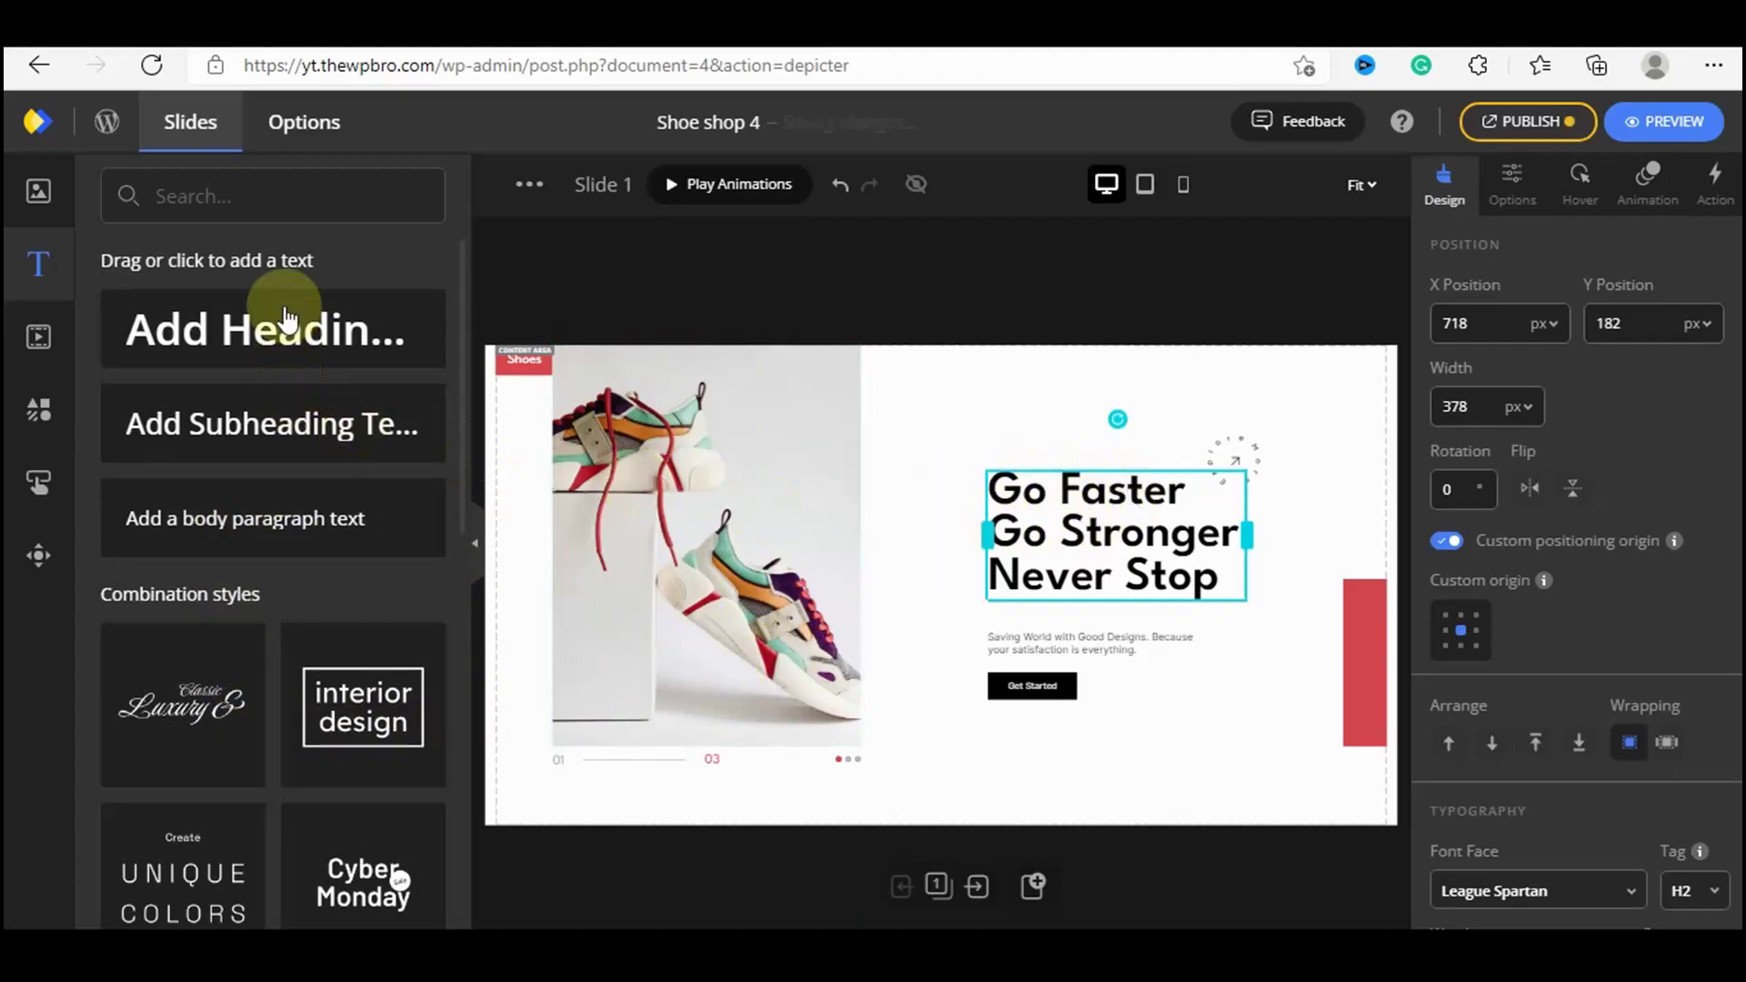
Examine the video library, shapes, button styles and navigation controls, and return to the stock photos.
left_click(33, 350)
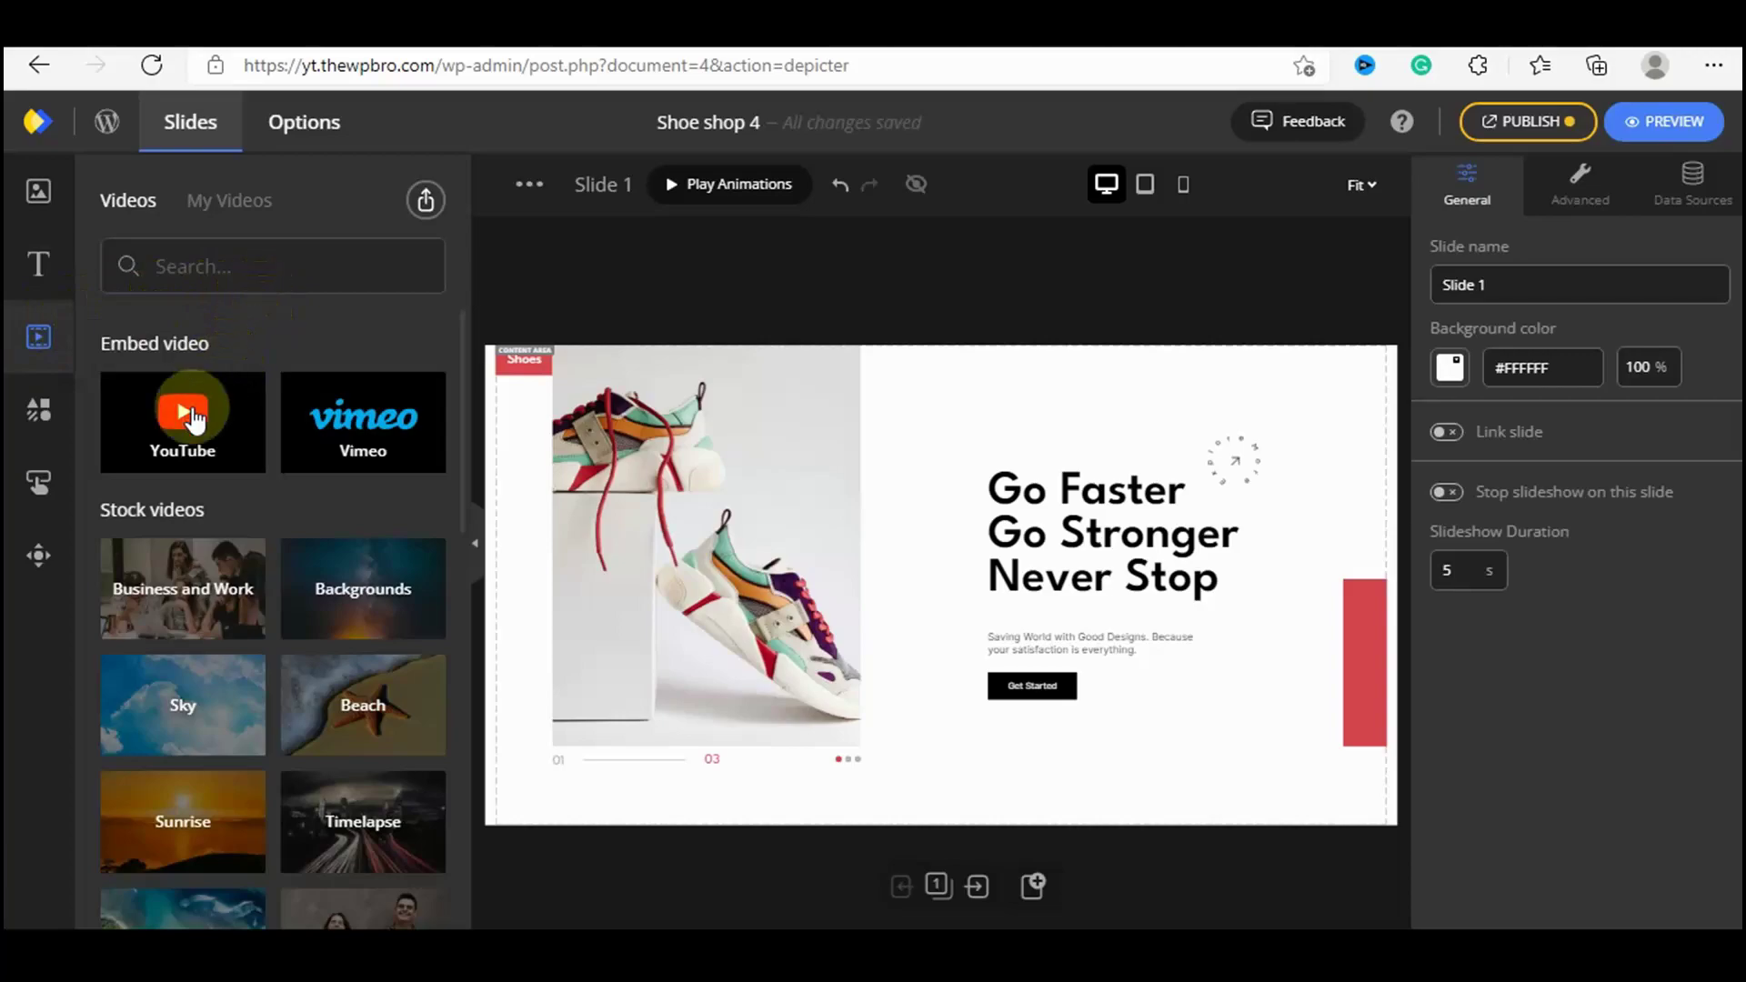
scroll(312, 498, "down", 5)
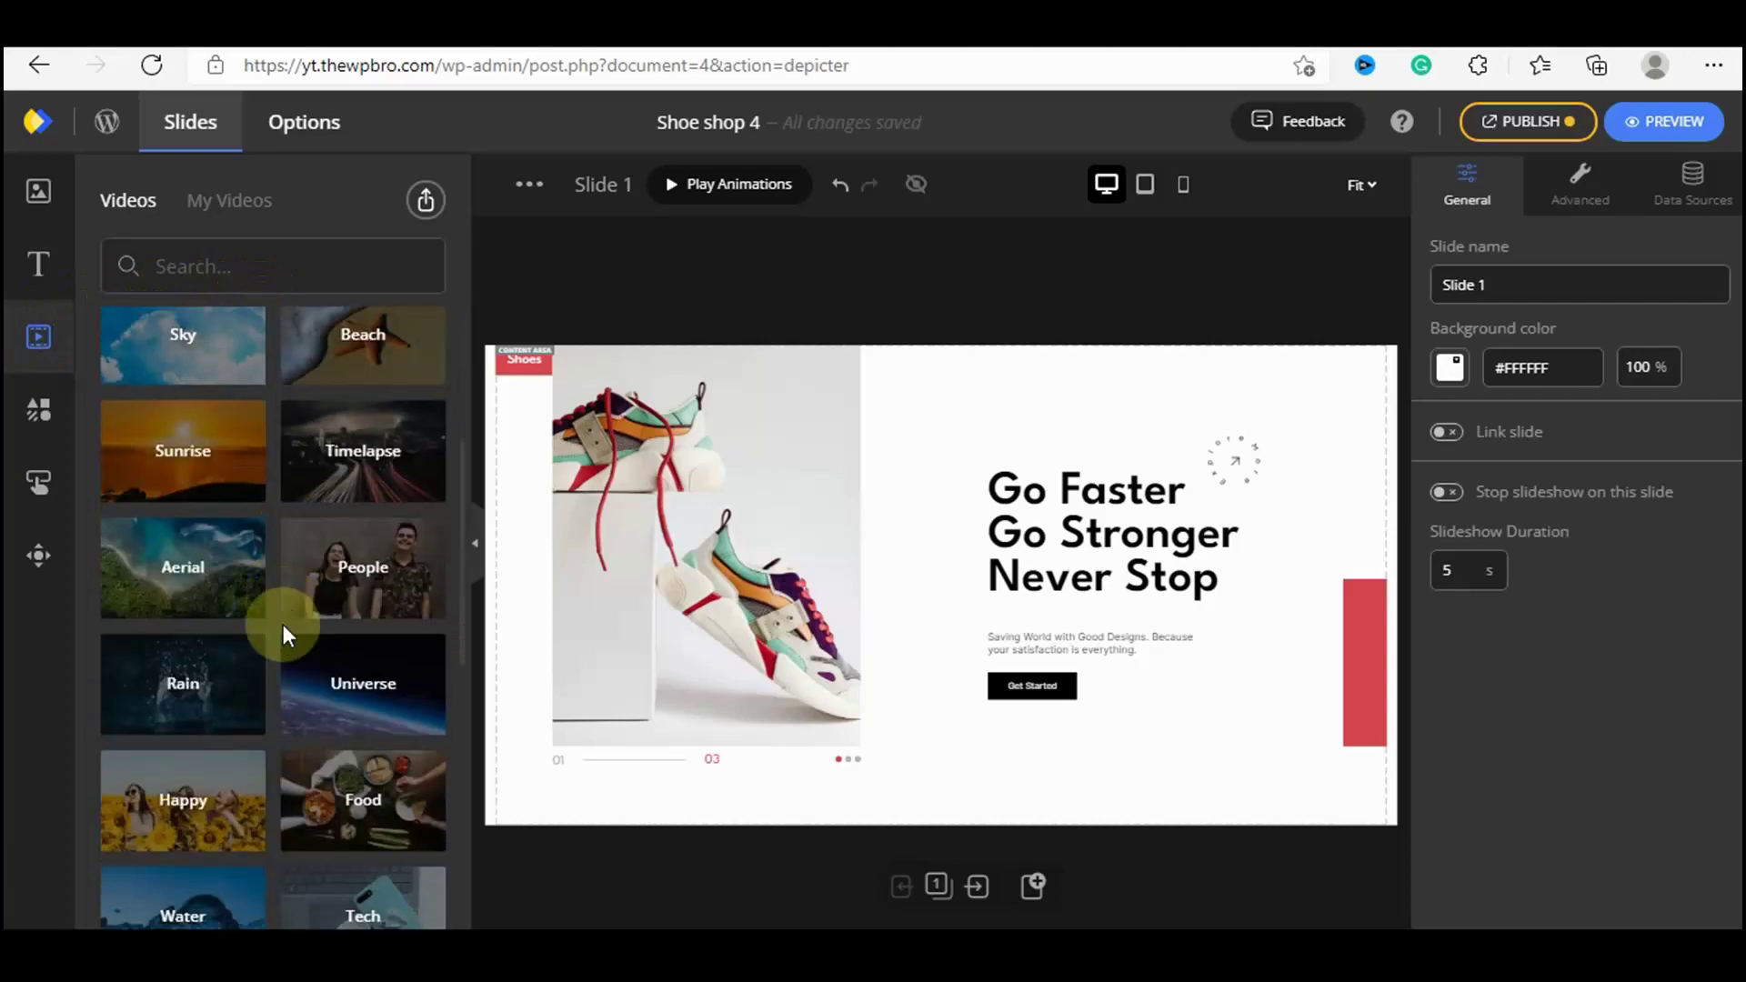
scroll(301, 782, "down", 9)
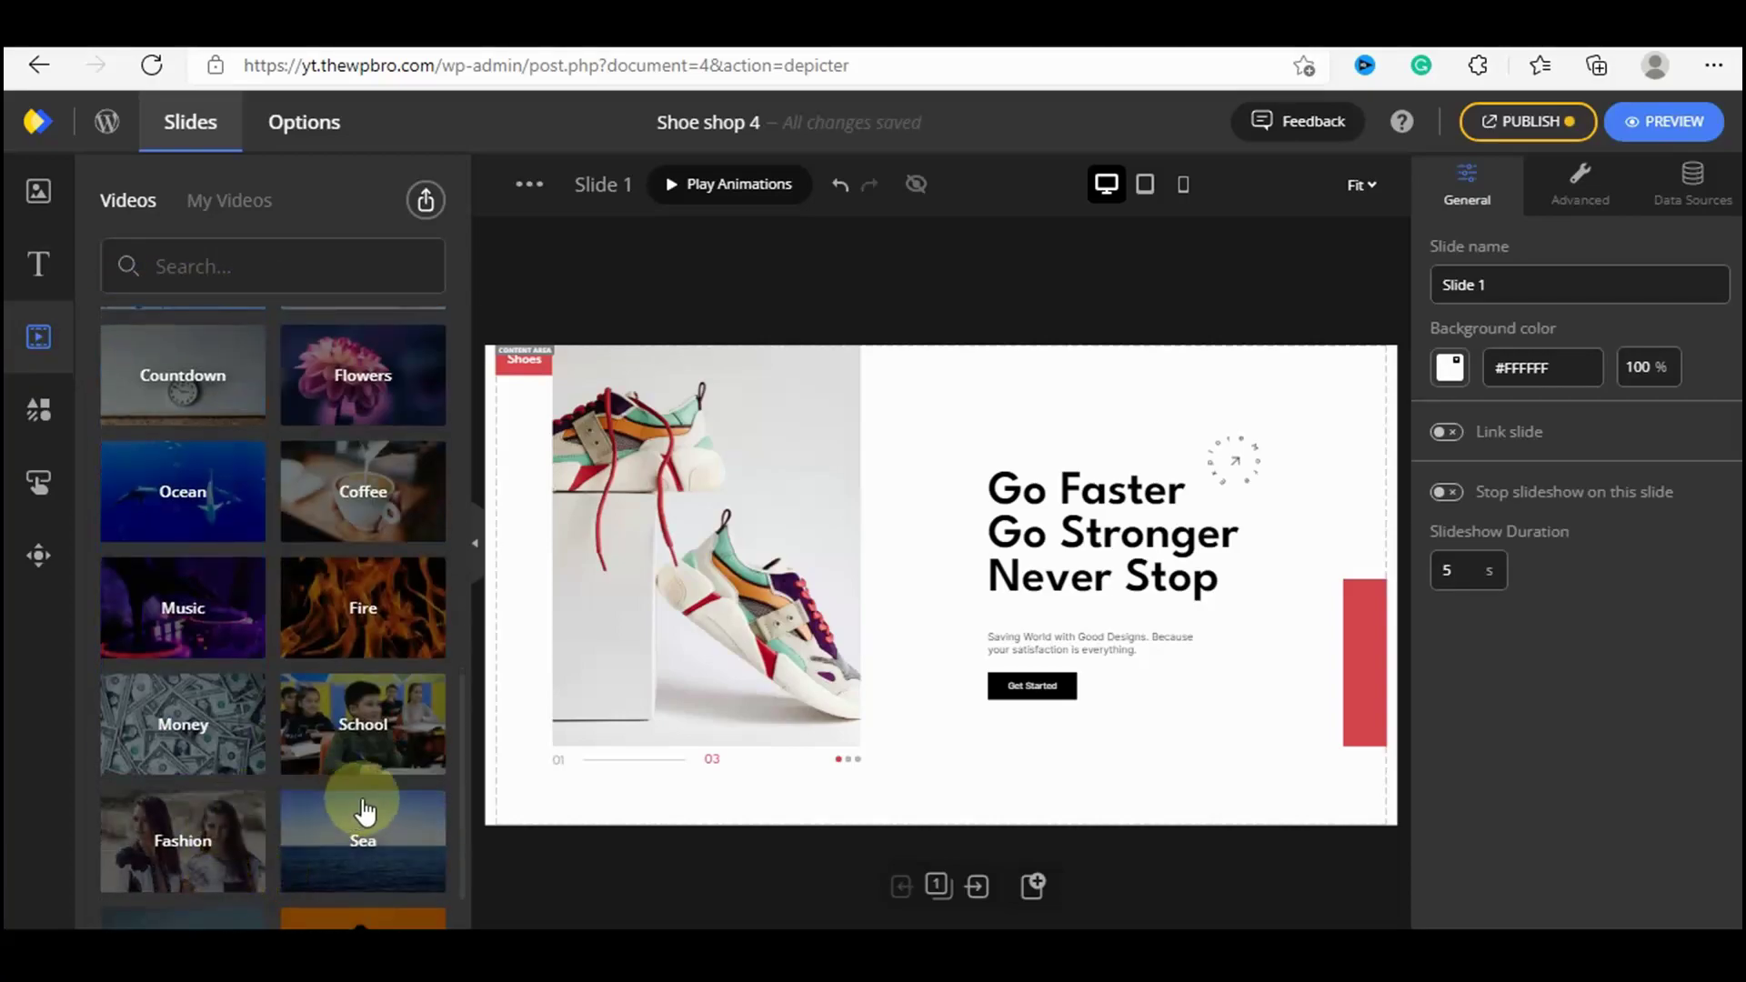
scroll(359, 807, "down", 1)
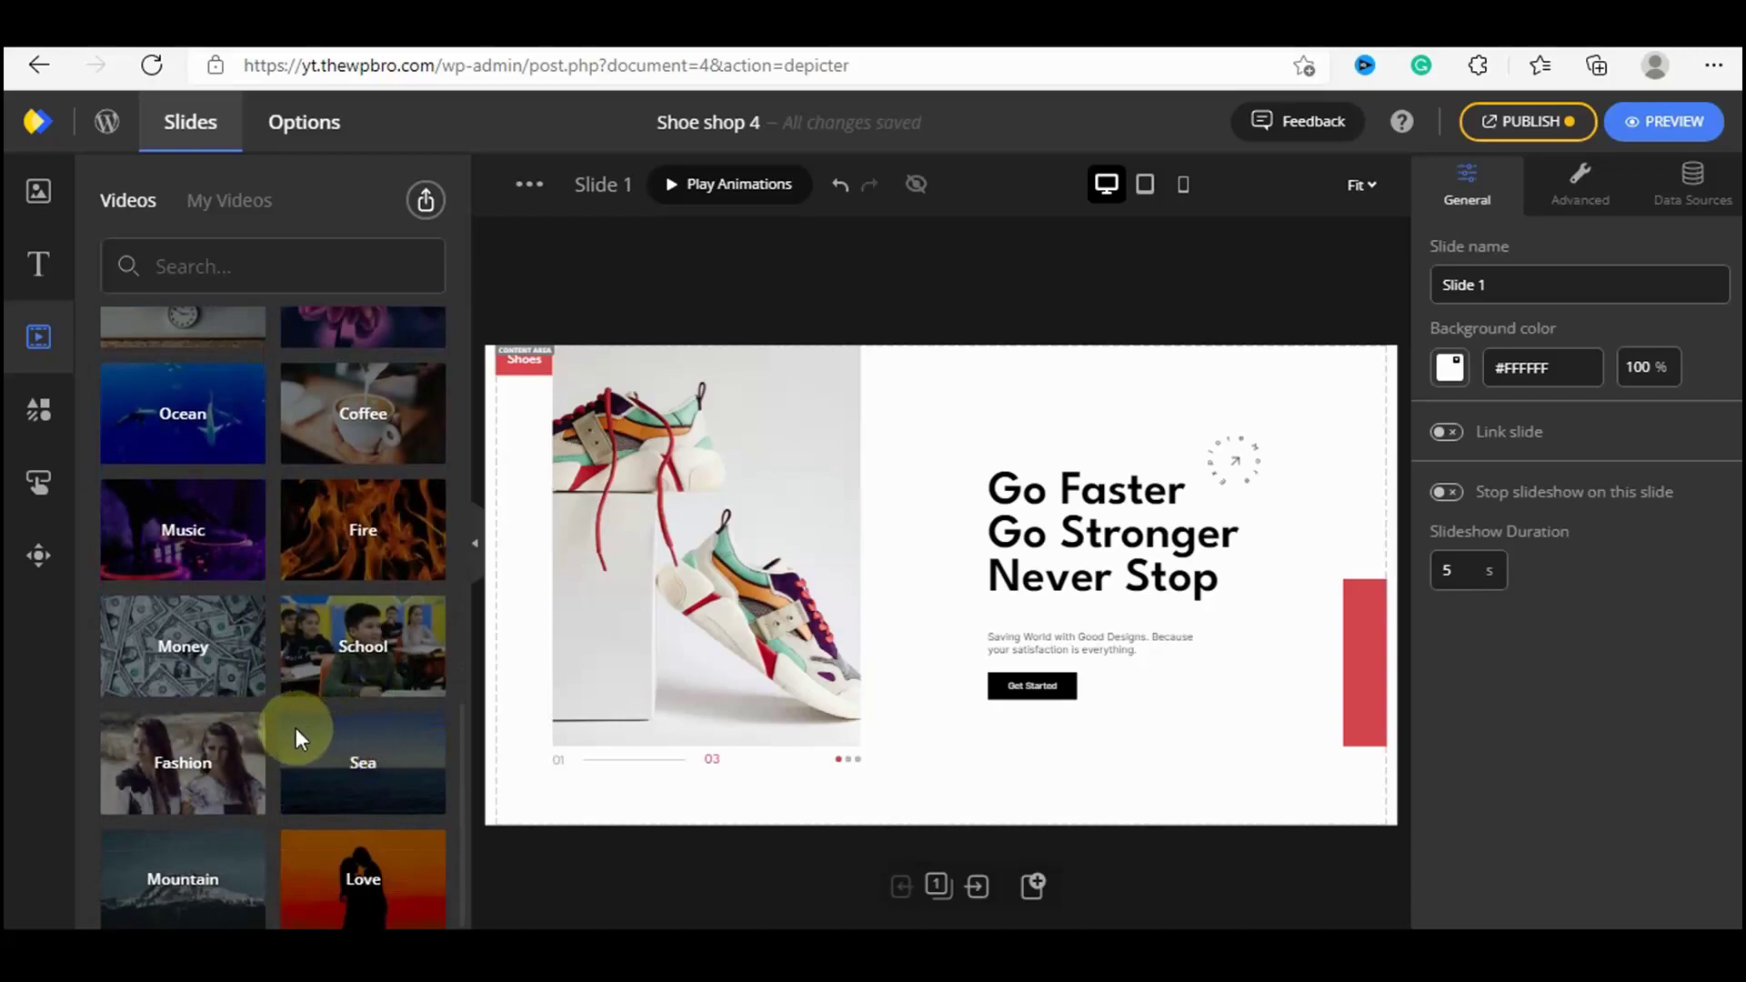
scroll(296, 733, "up", 7)
left_click(14, 429)
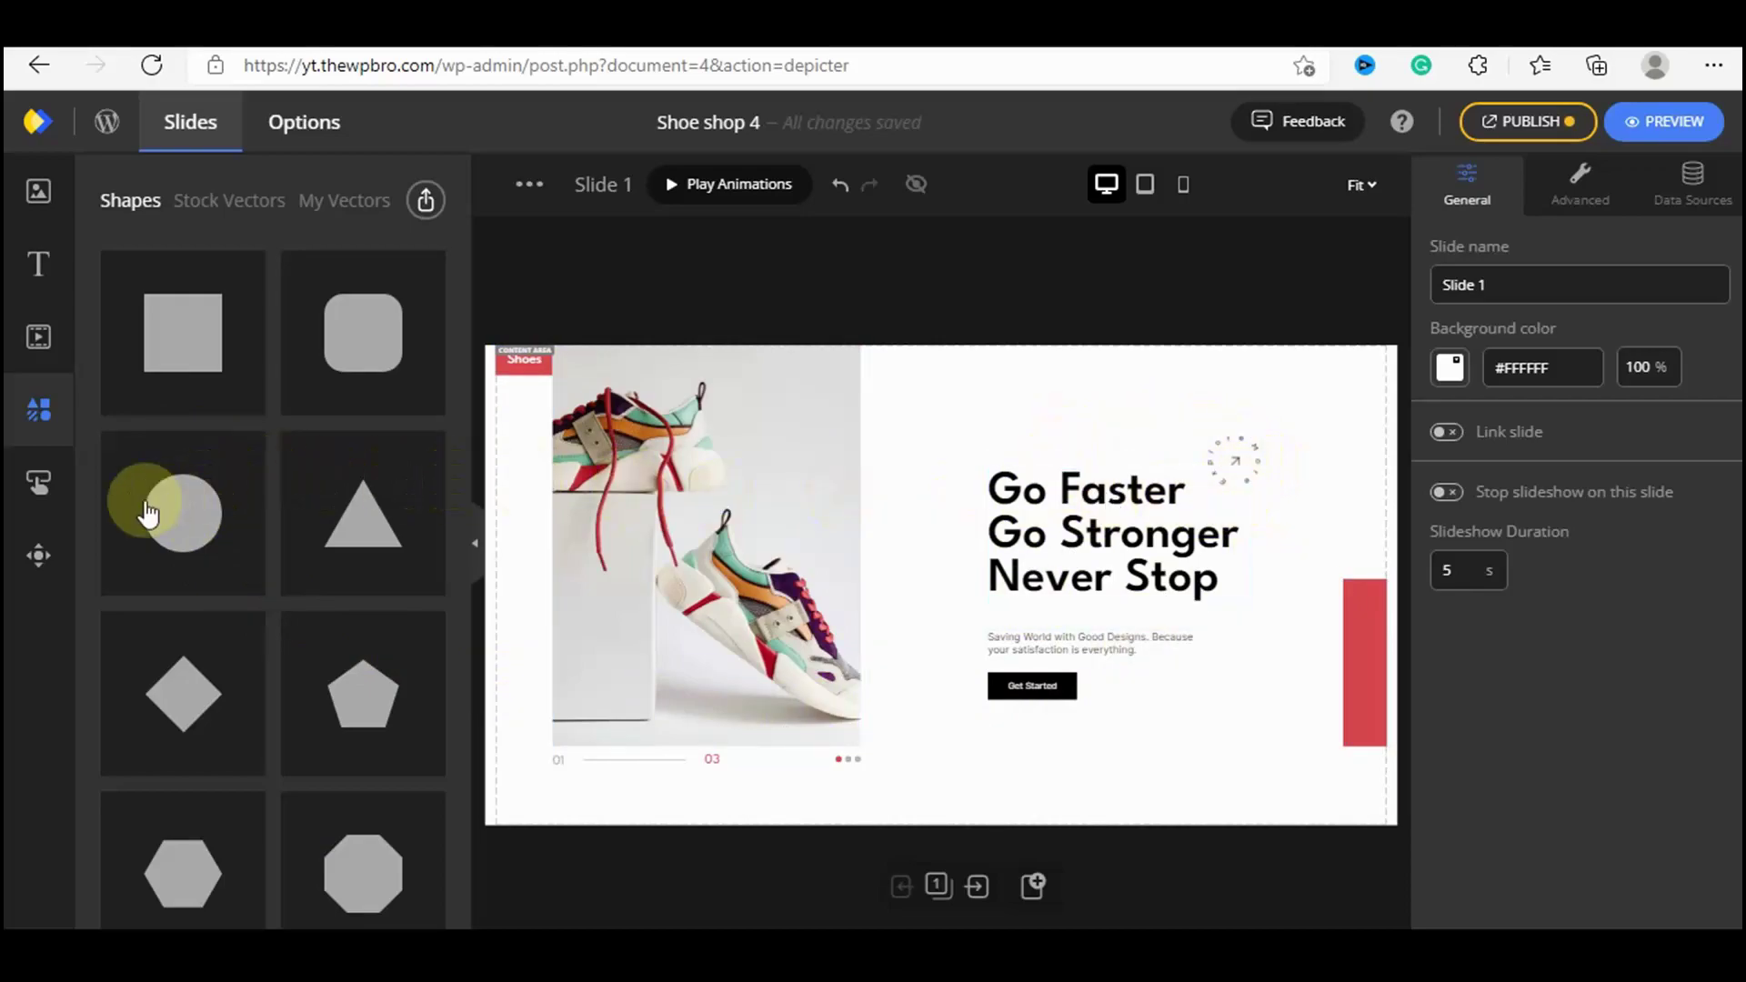
left_click(43, 485)
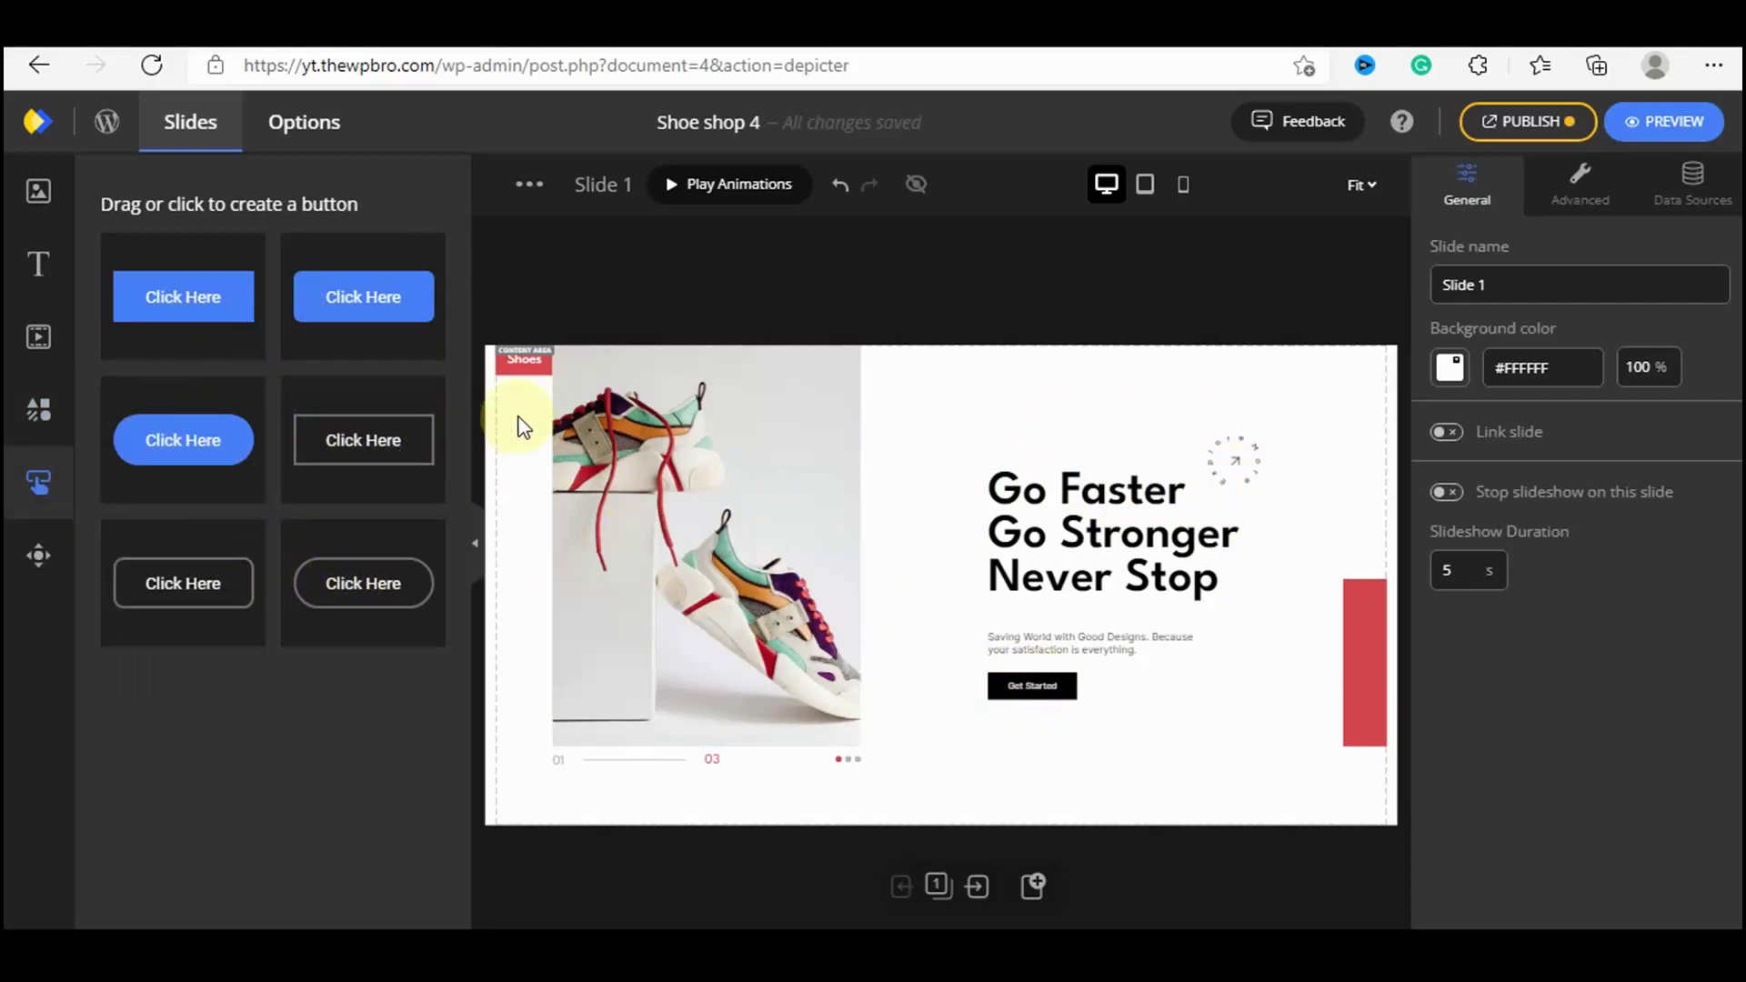
left_click(38, 555)
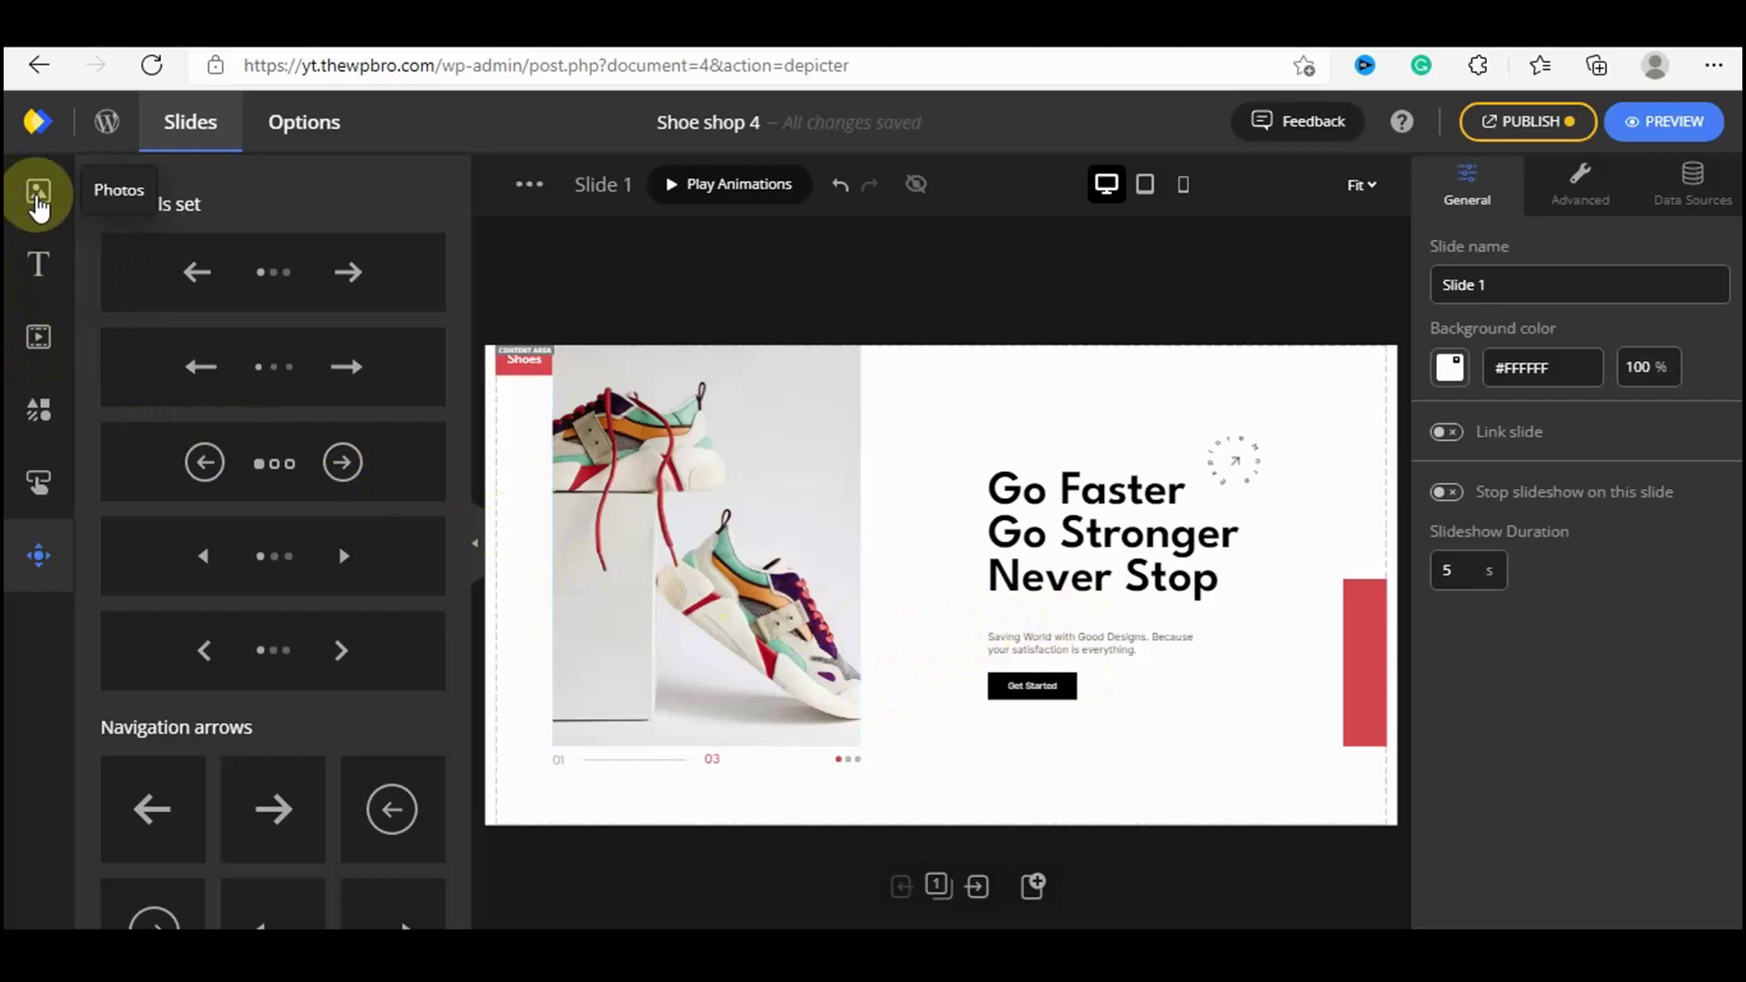
left_click(38, 208)
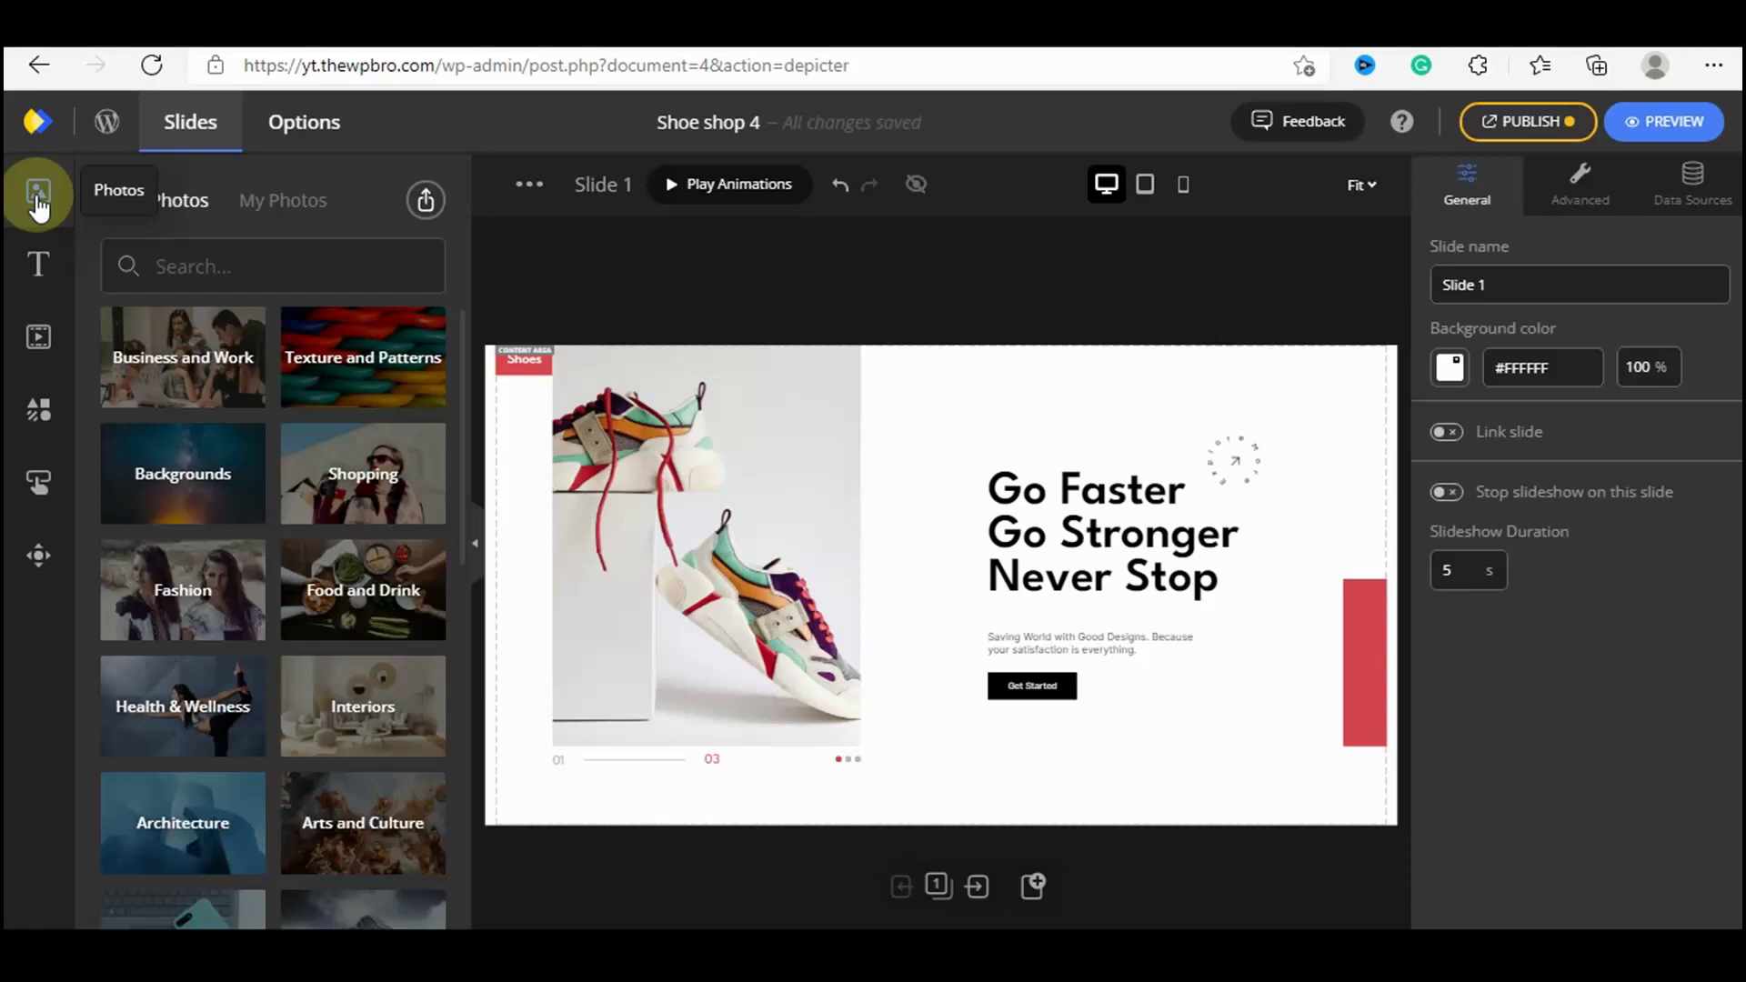
Select the "Go Faster Go Stronger Never Stop" heading and review its position, arrangement and typography settings.
left_click(1109, 532)
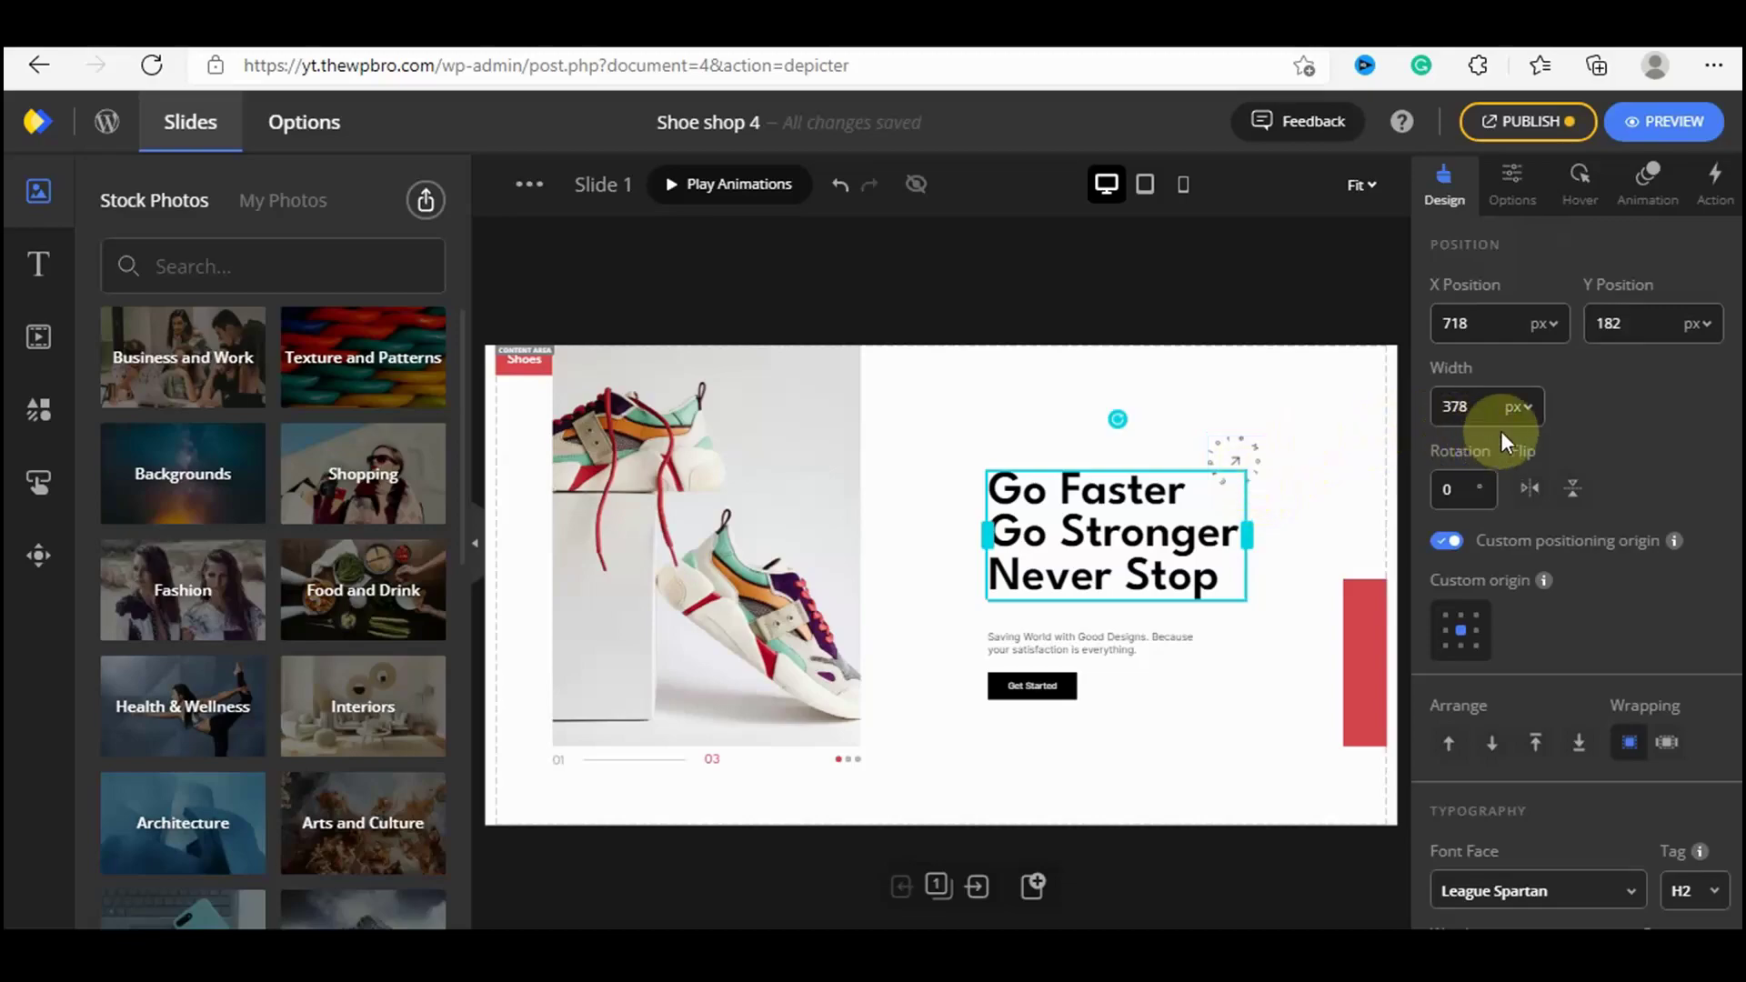
scroll(1499, 732, "down", 2)
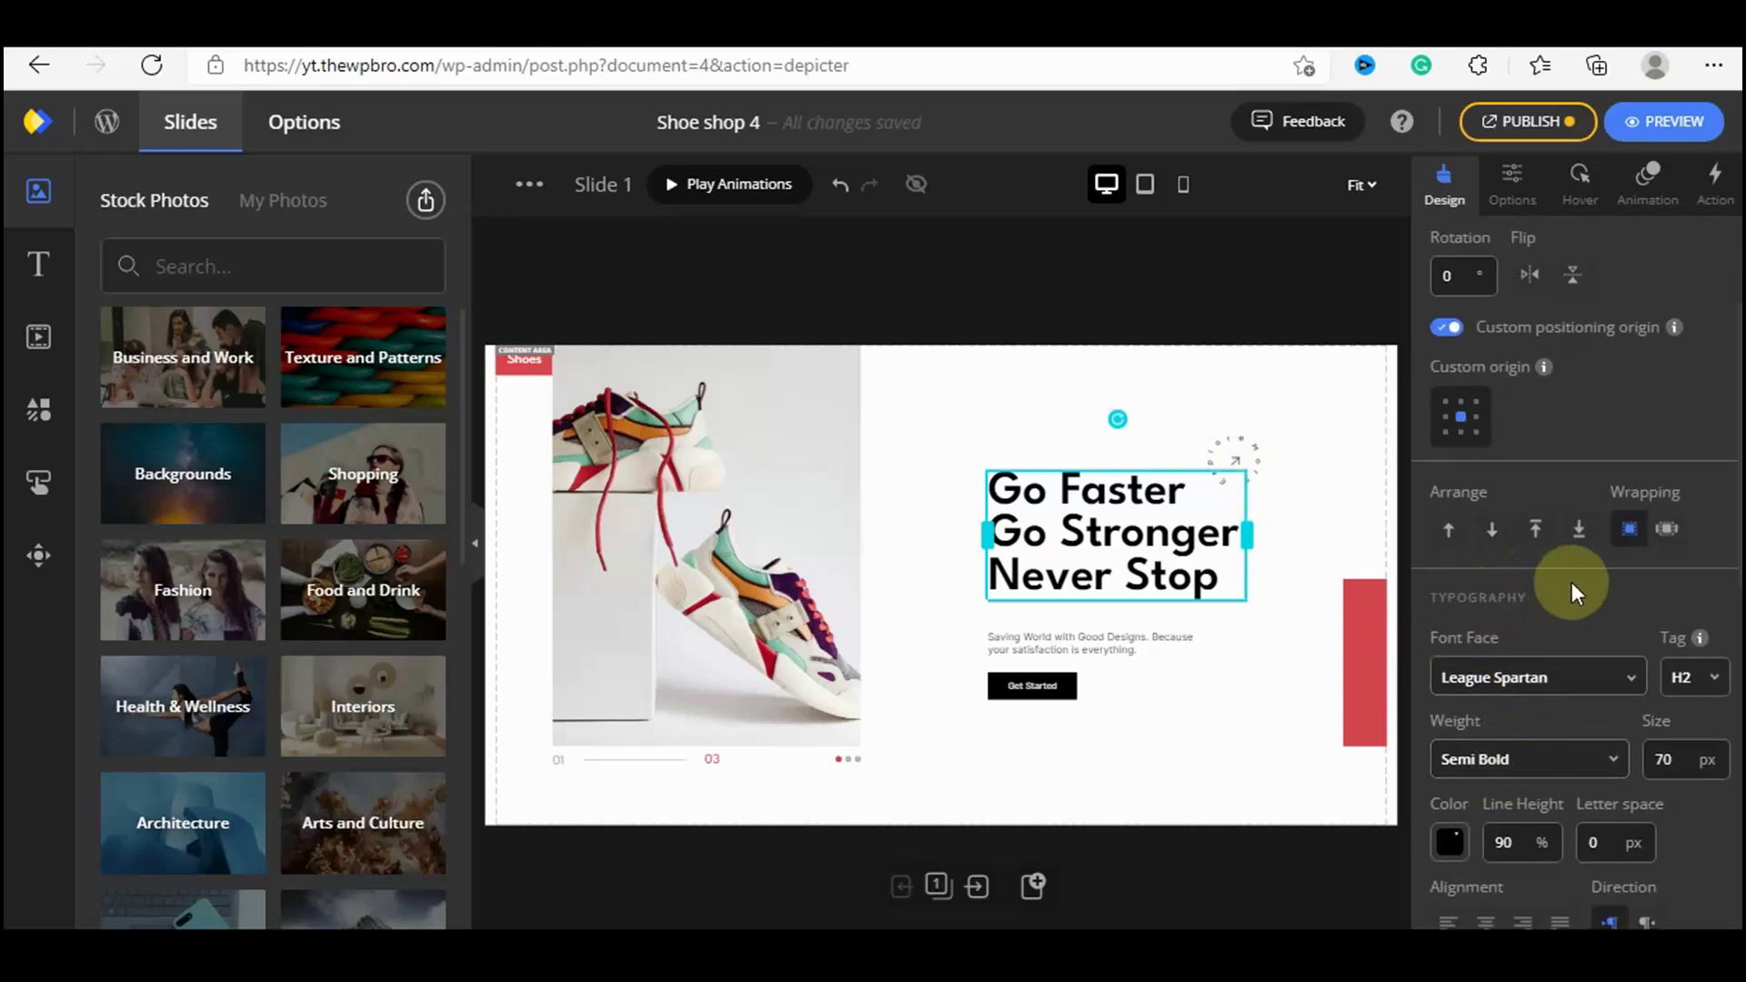
scroll(1499, 640, "down", 2)
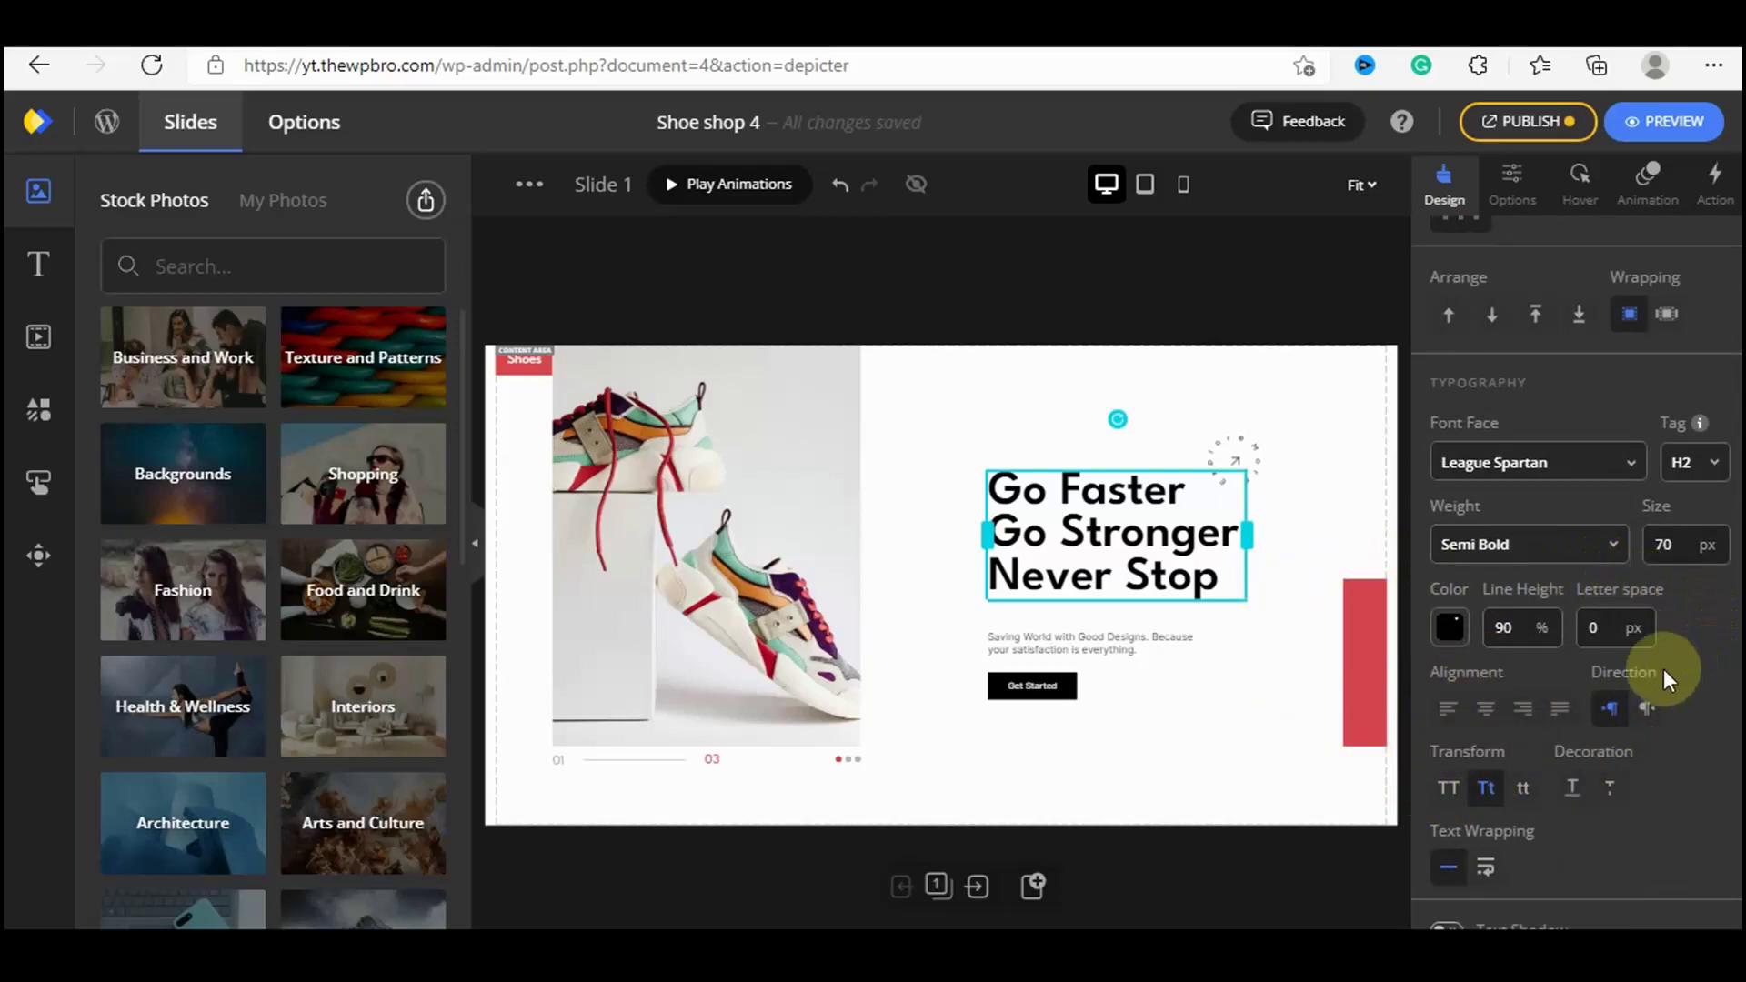
scroll(1628, 409, "up", 4)
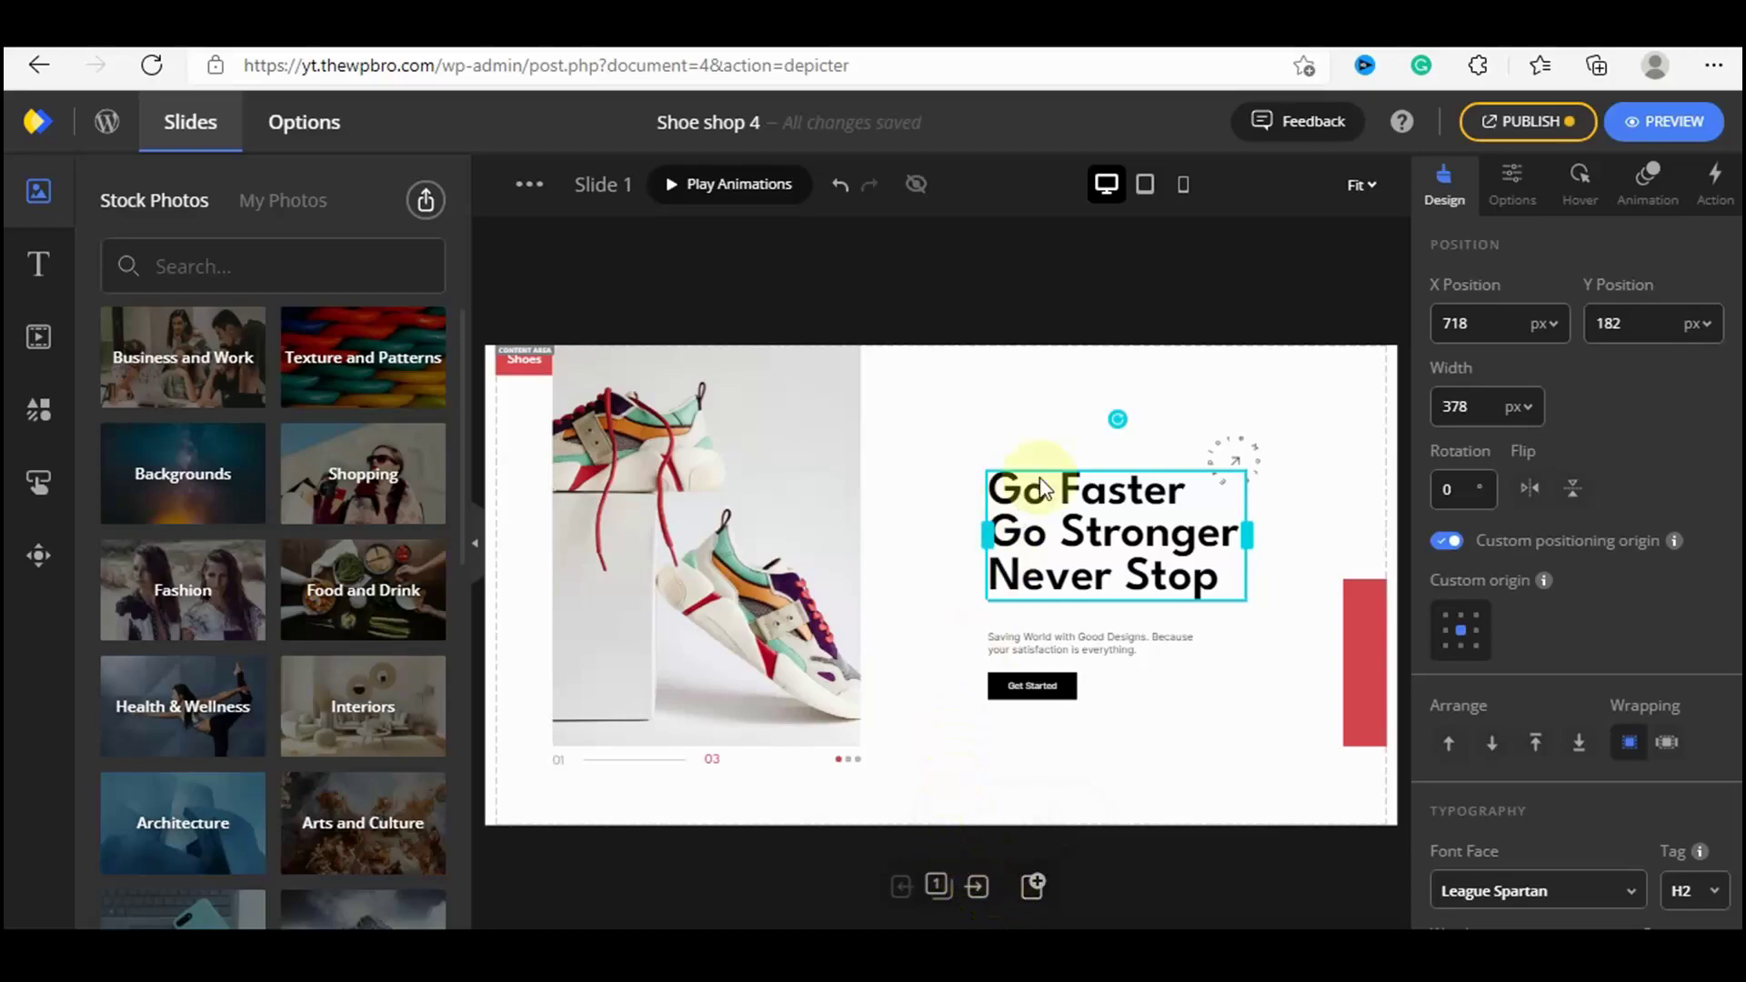
Look through slides 2 and 3 of the shoe slider and go back to slide 2.
left_click(976, 886)
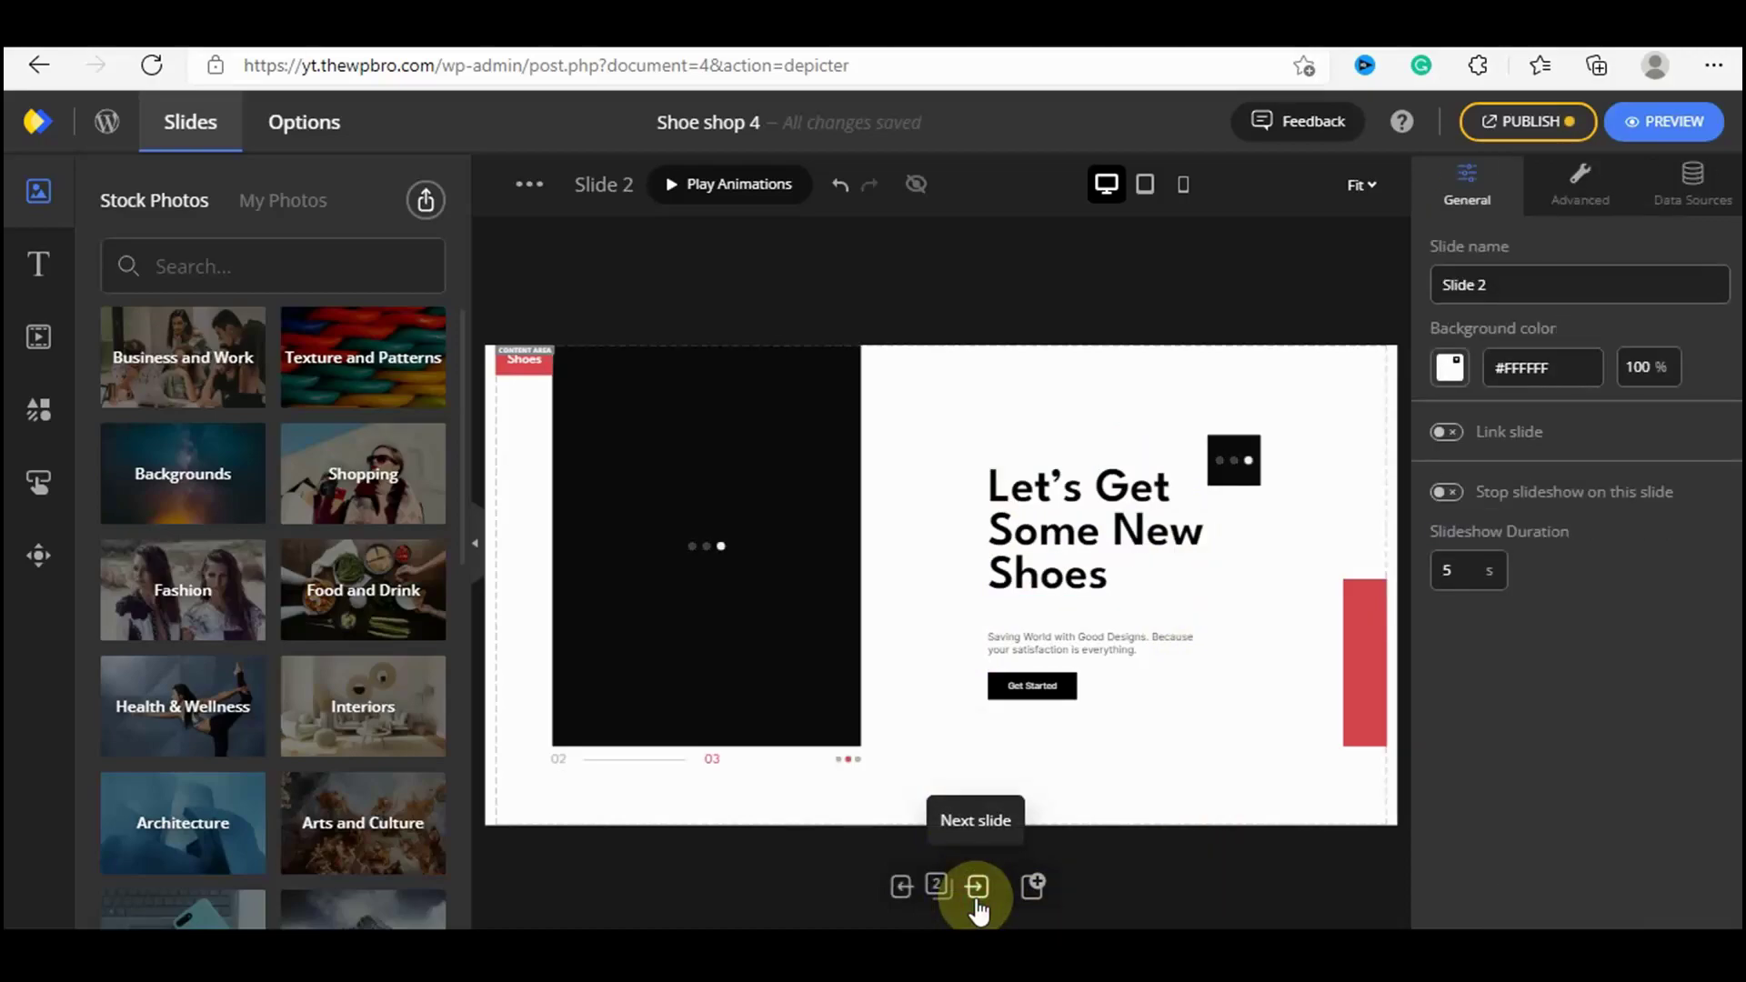
left_click(977, 886)
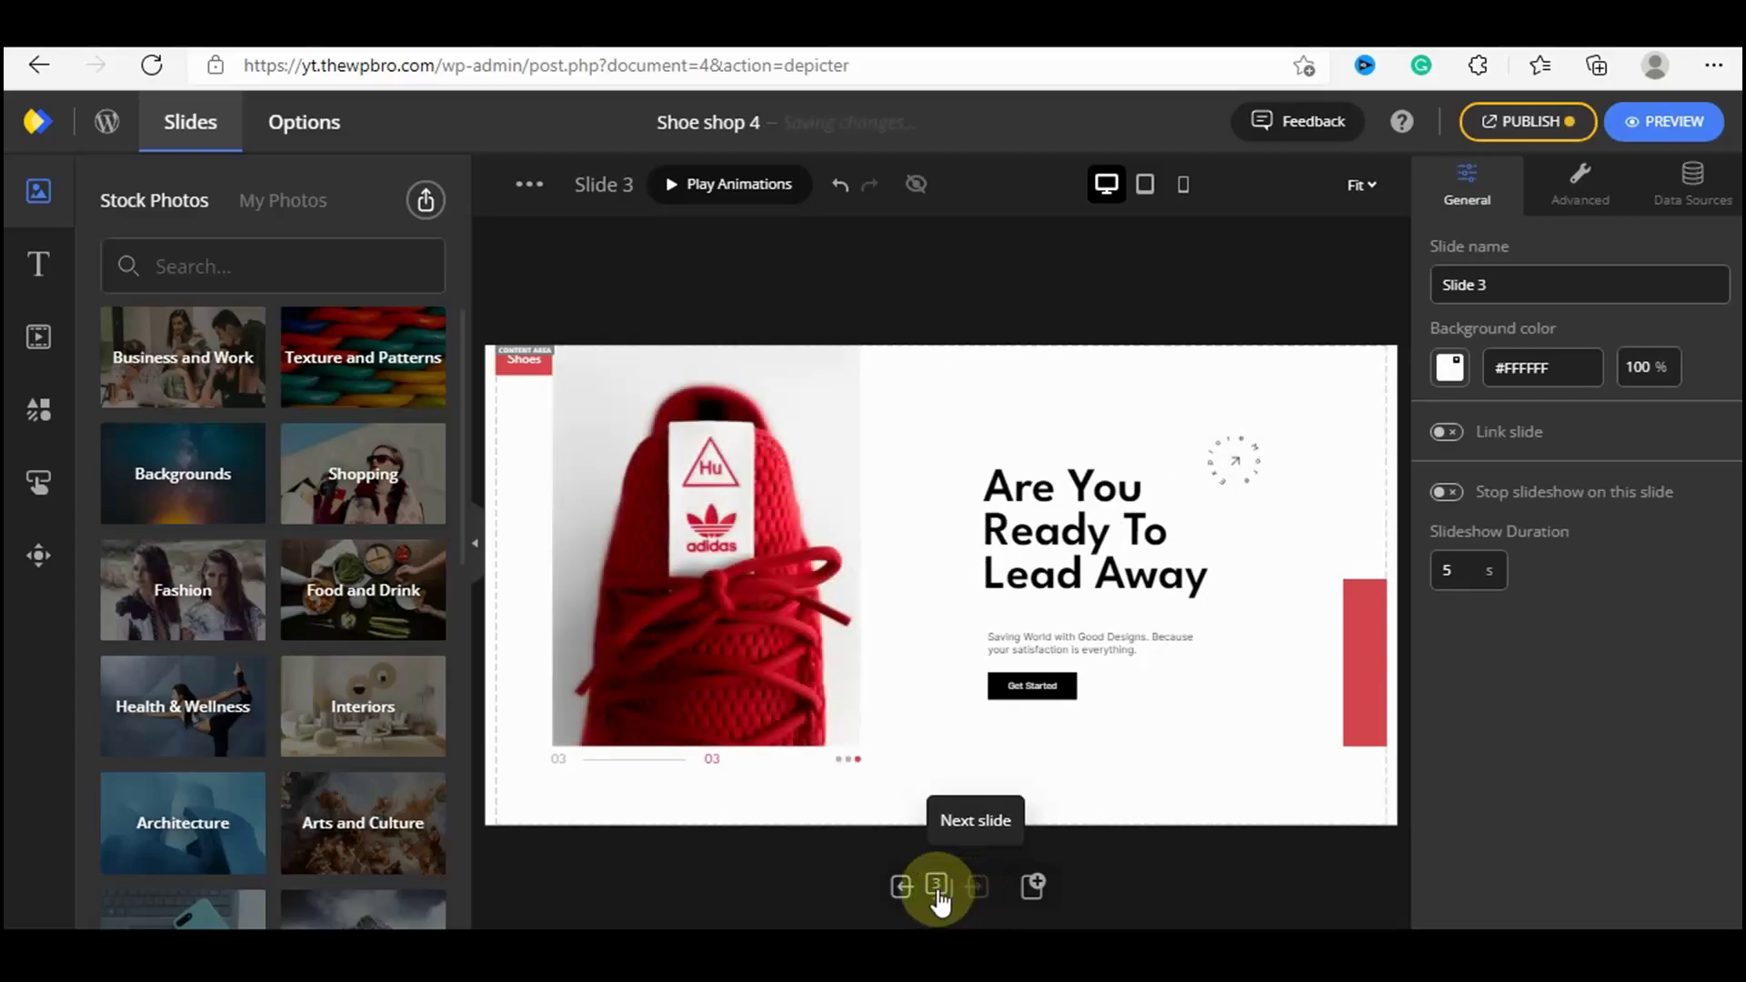
left_click(902, 886)
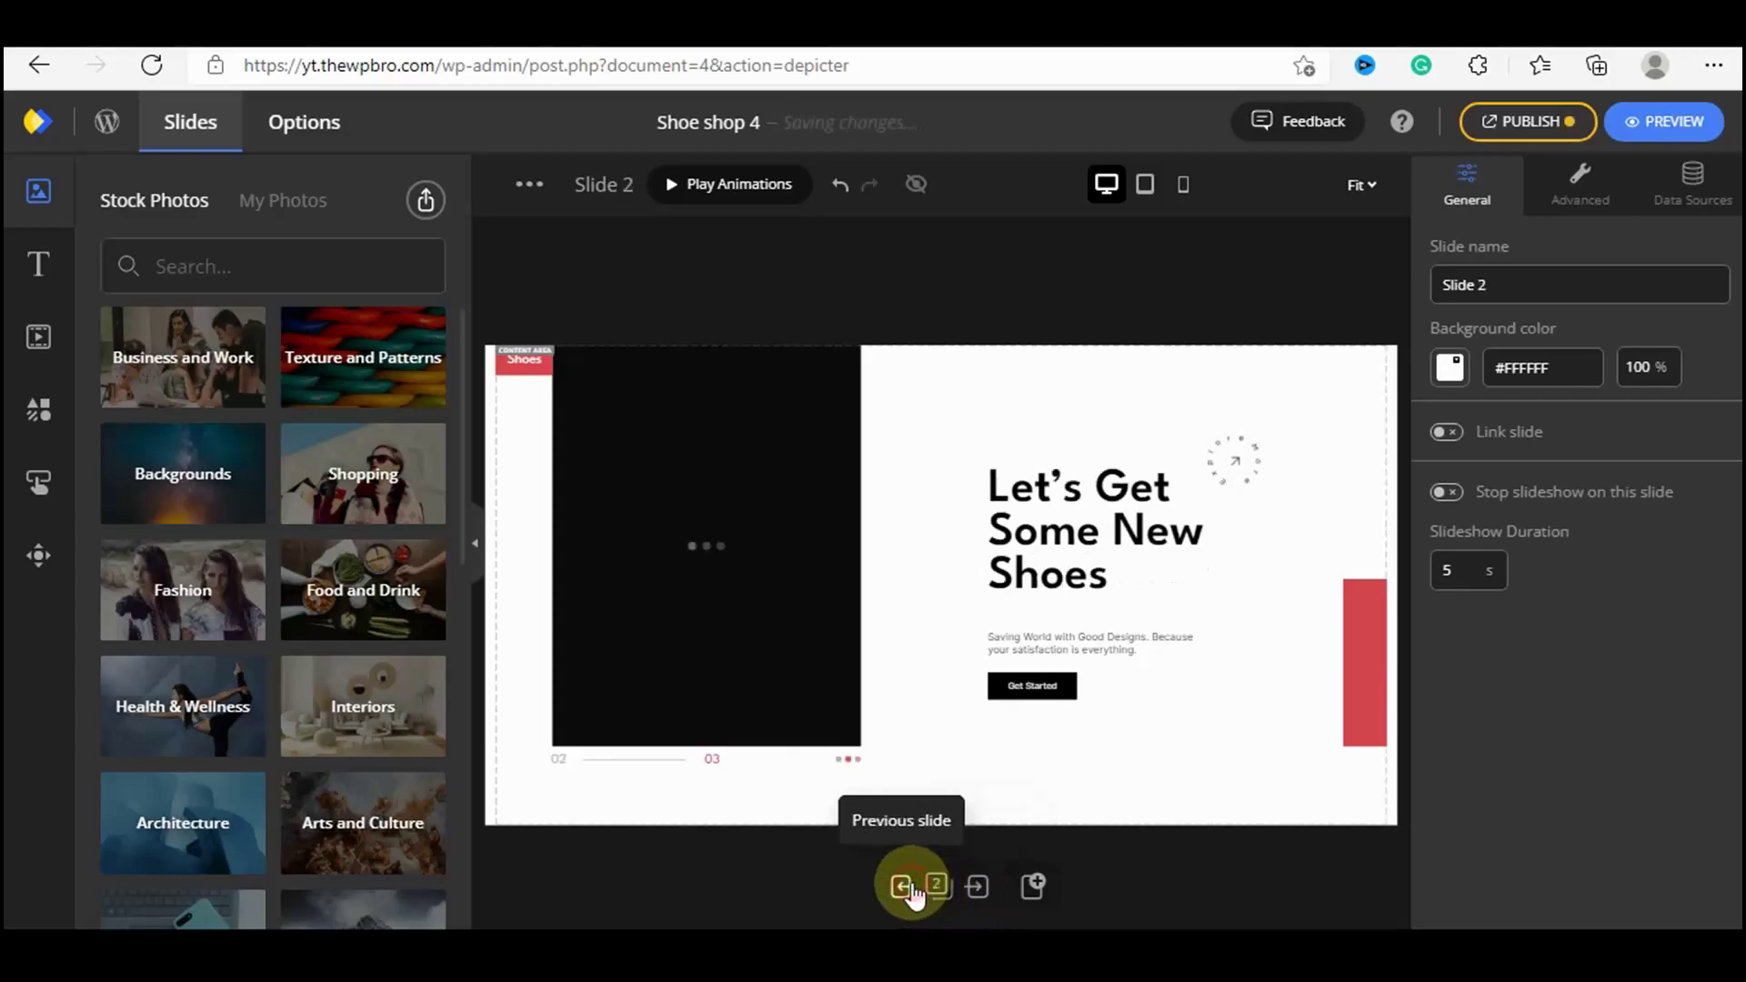
Search the stock photos for shoes and replace slide 1's shoe picture with the maroon sneaker photo on the orange background.
left_click(902, 887)
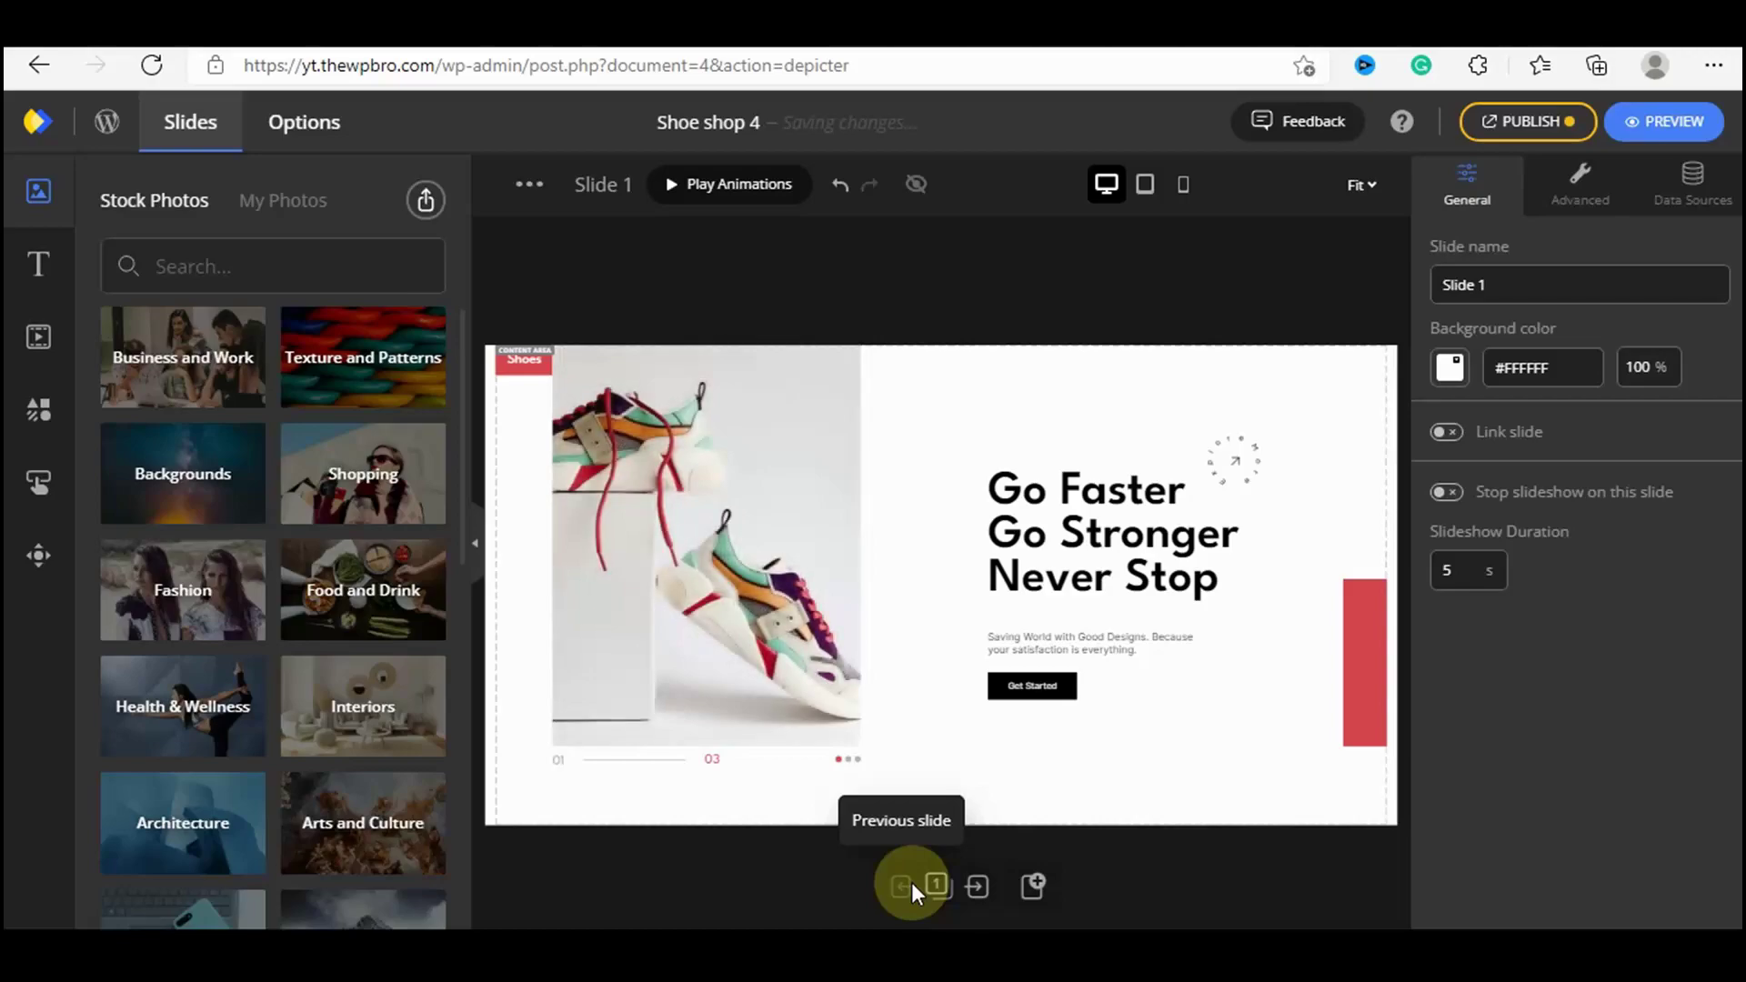
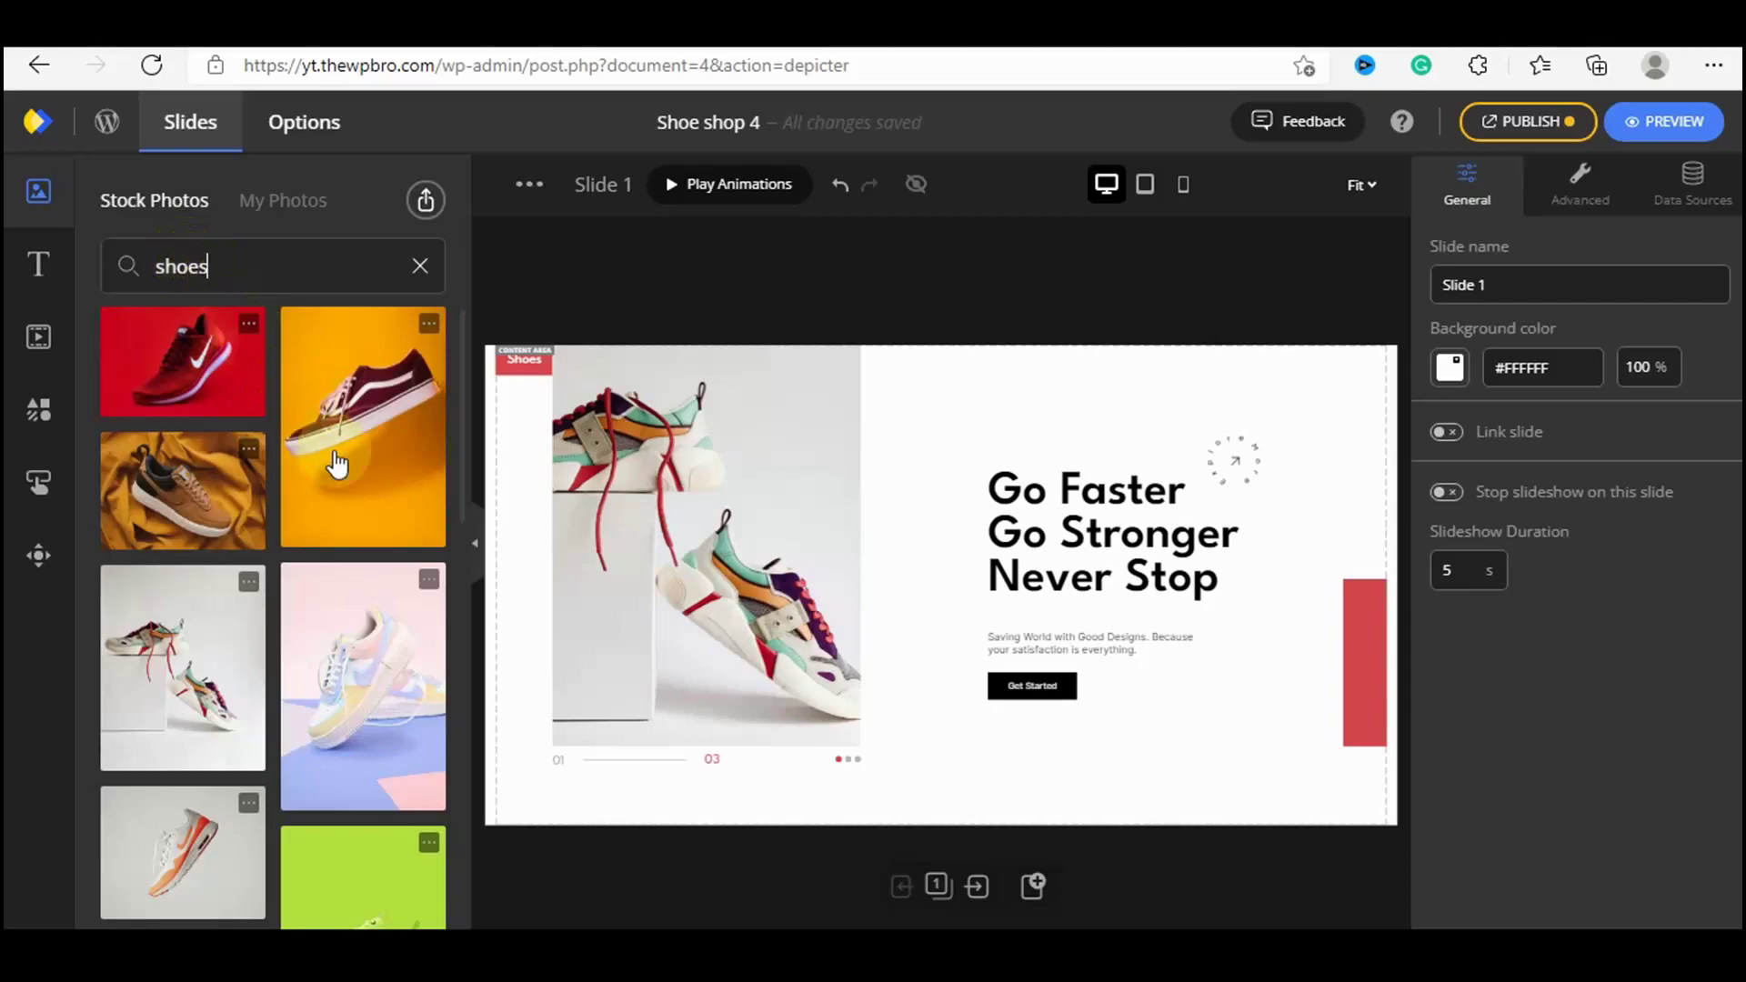
scroll(319, 670, "down", 3)
scroll(331, 741, "up", 2)
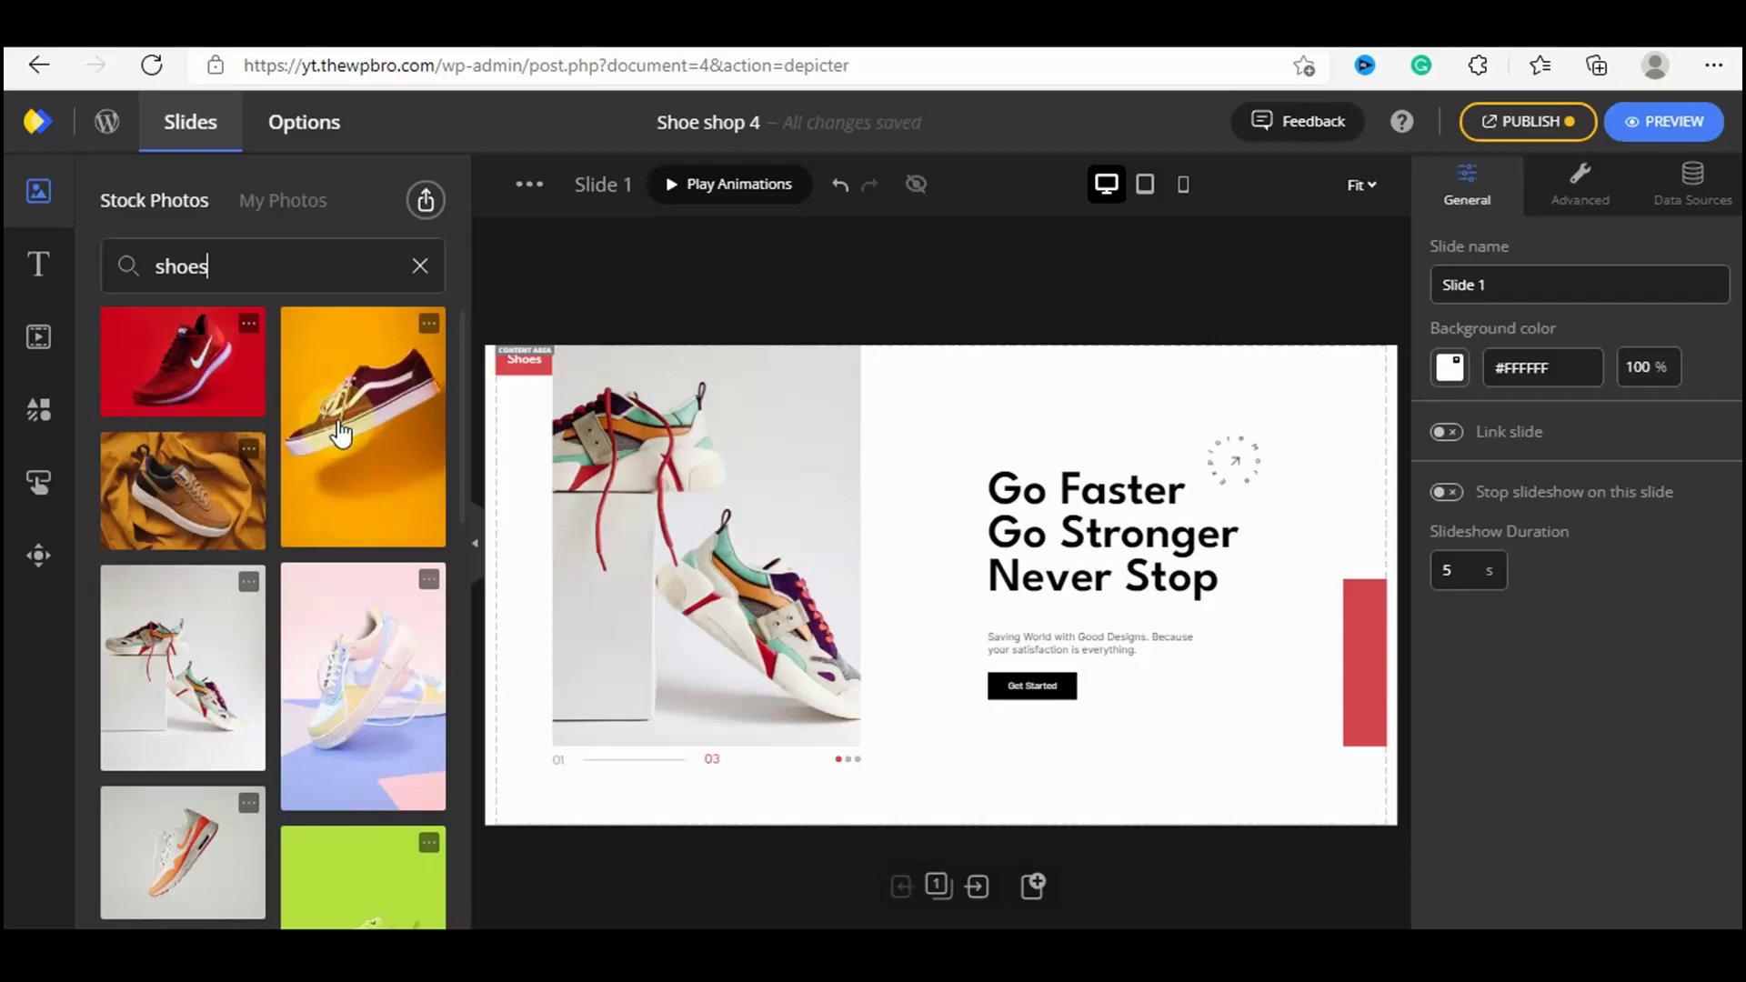
left_click_drag(341, 434, 1004, 539)
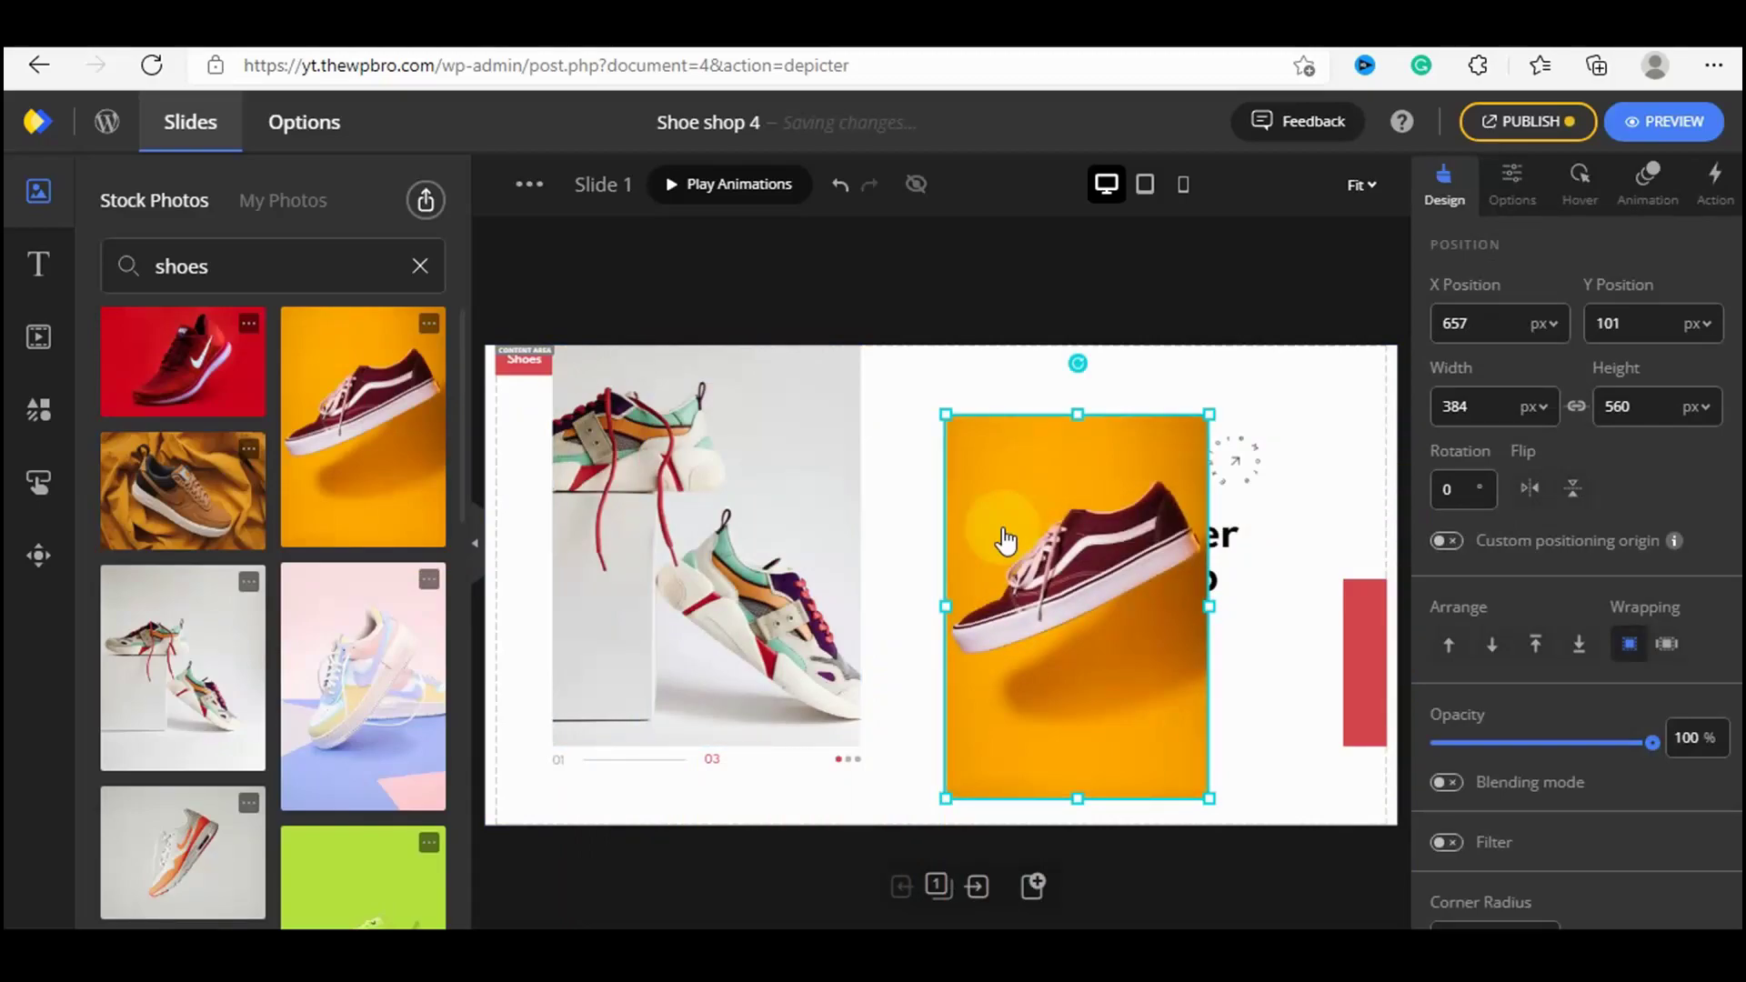
key("Delete")
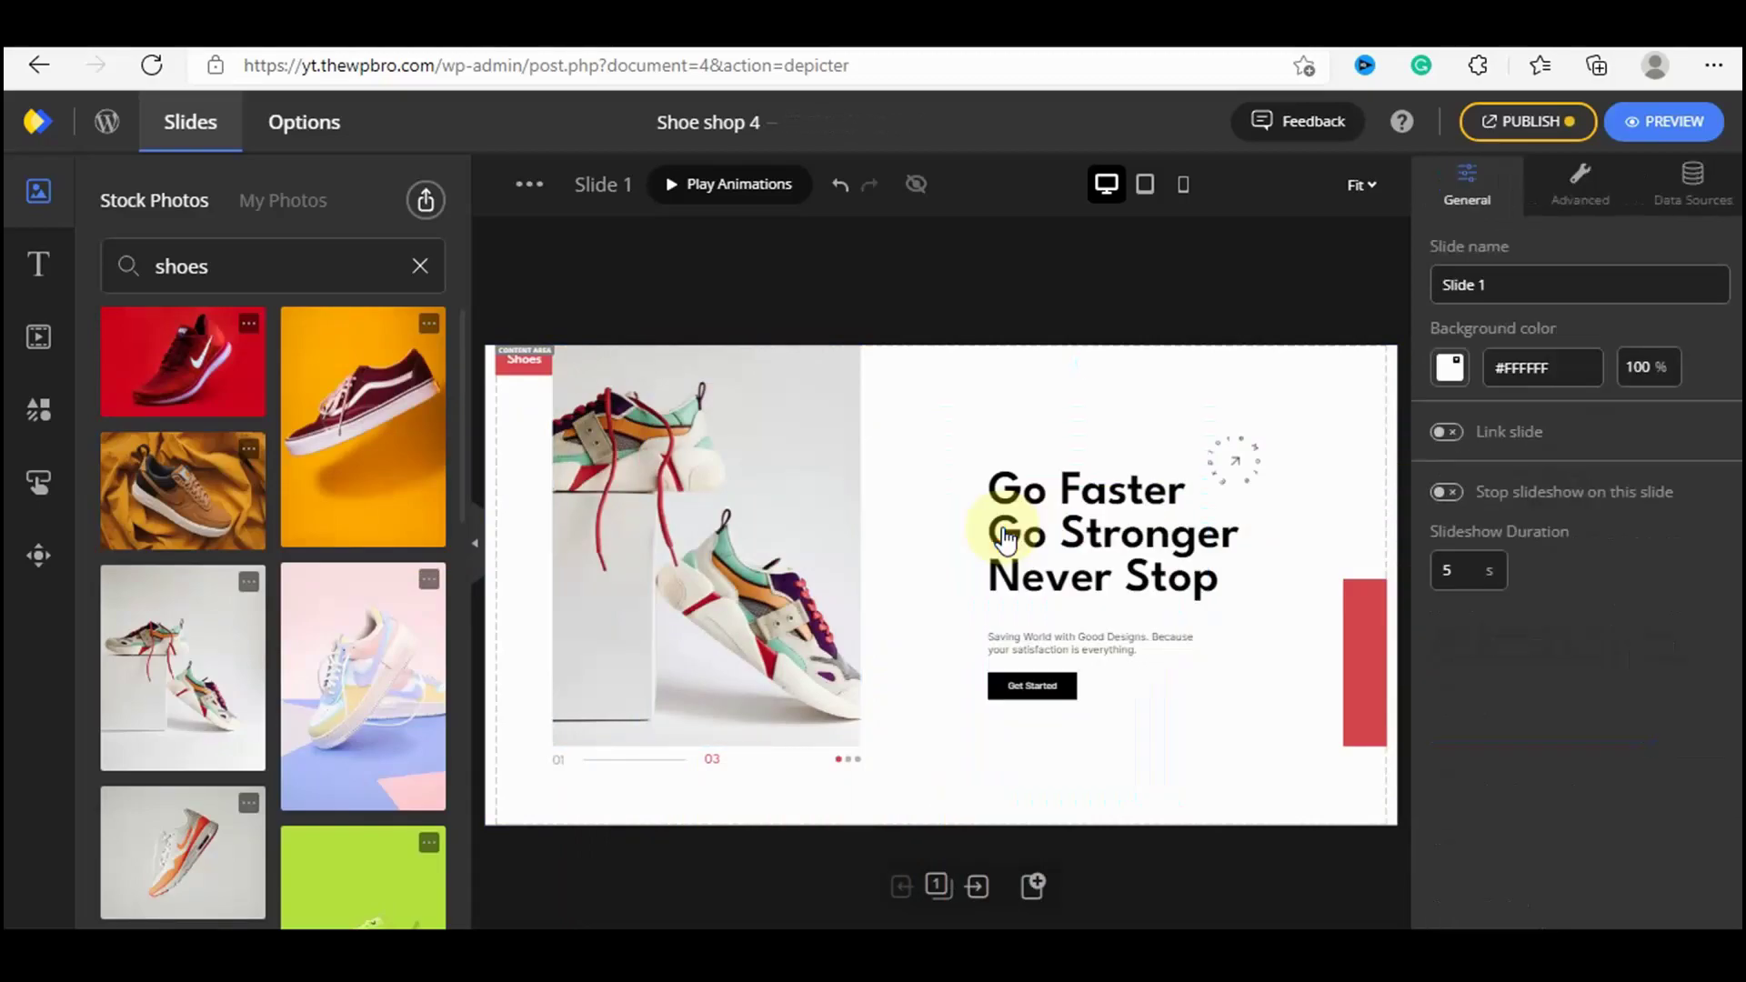
left_click_drag(385, 509, 707, 511)
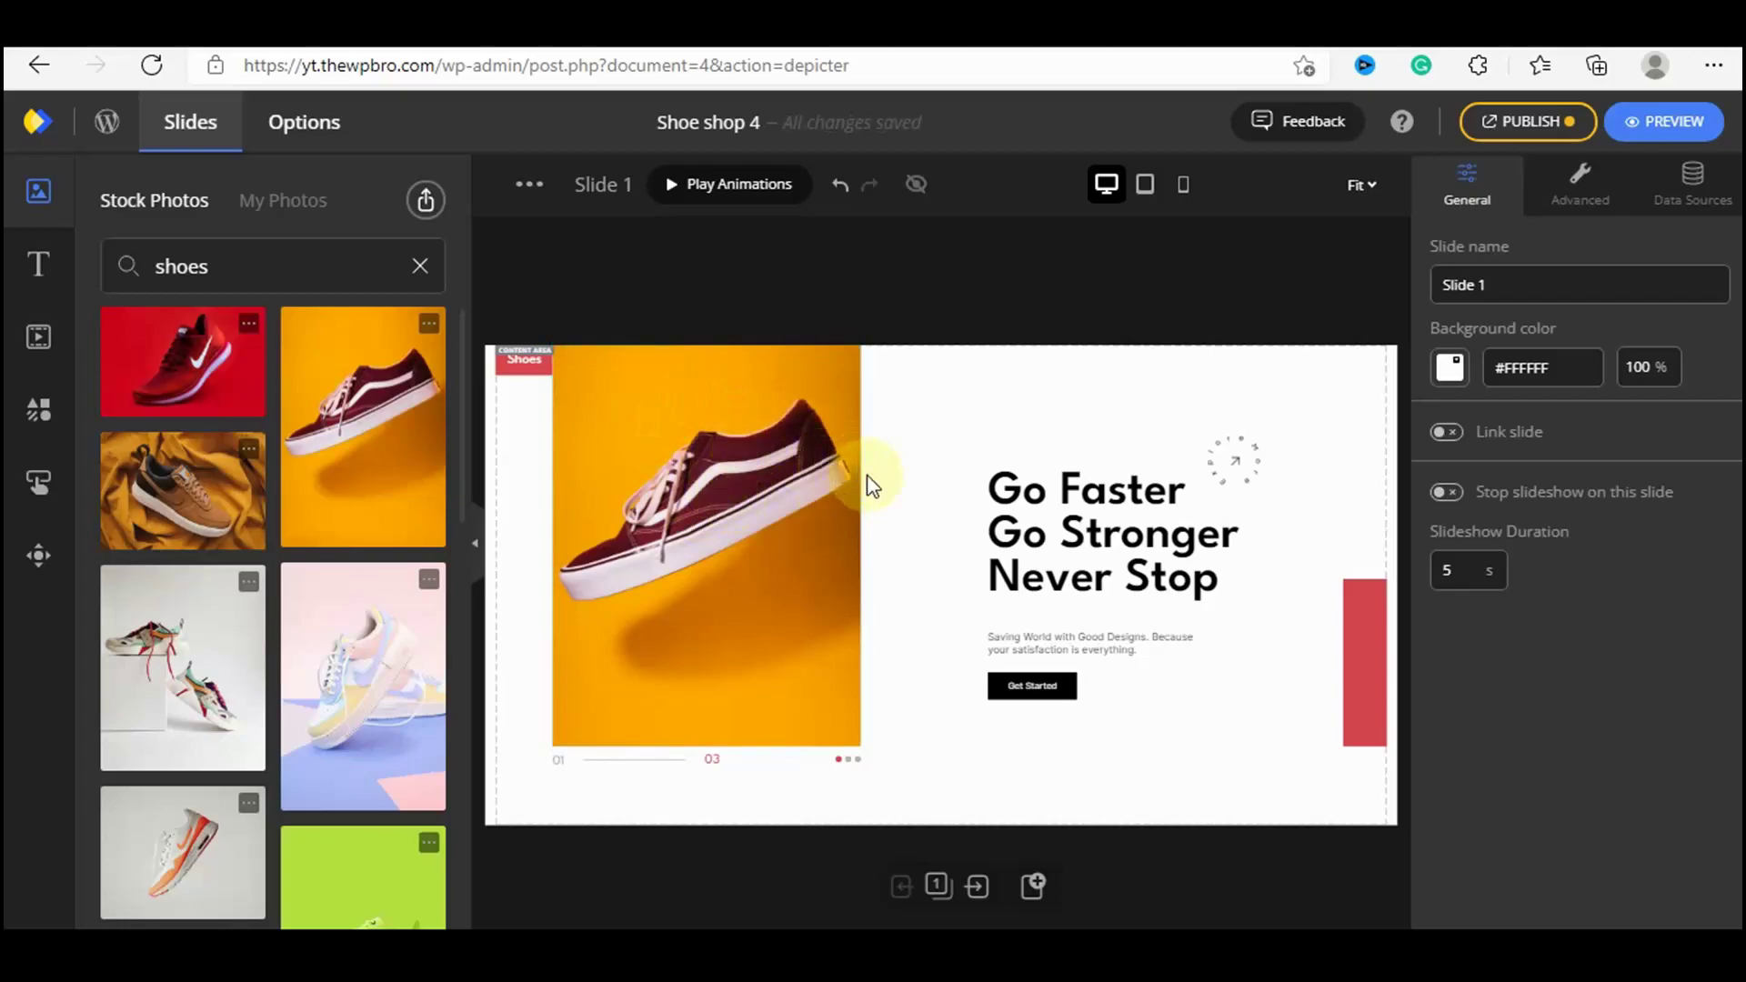
Shift the sneaker photo down inside its frame on slide 1 and leave the crop editing.
left_click(788, 412)
left_click_drag(764, 522, 767, 592)
left_click(860, 794)
mouse_move(861, 794)
left_mouse_down()
mouse_move(971, 927)
mouse_move(898, 878)
mouse_move(874, 814)
left_mouse_up()
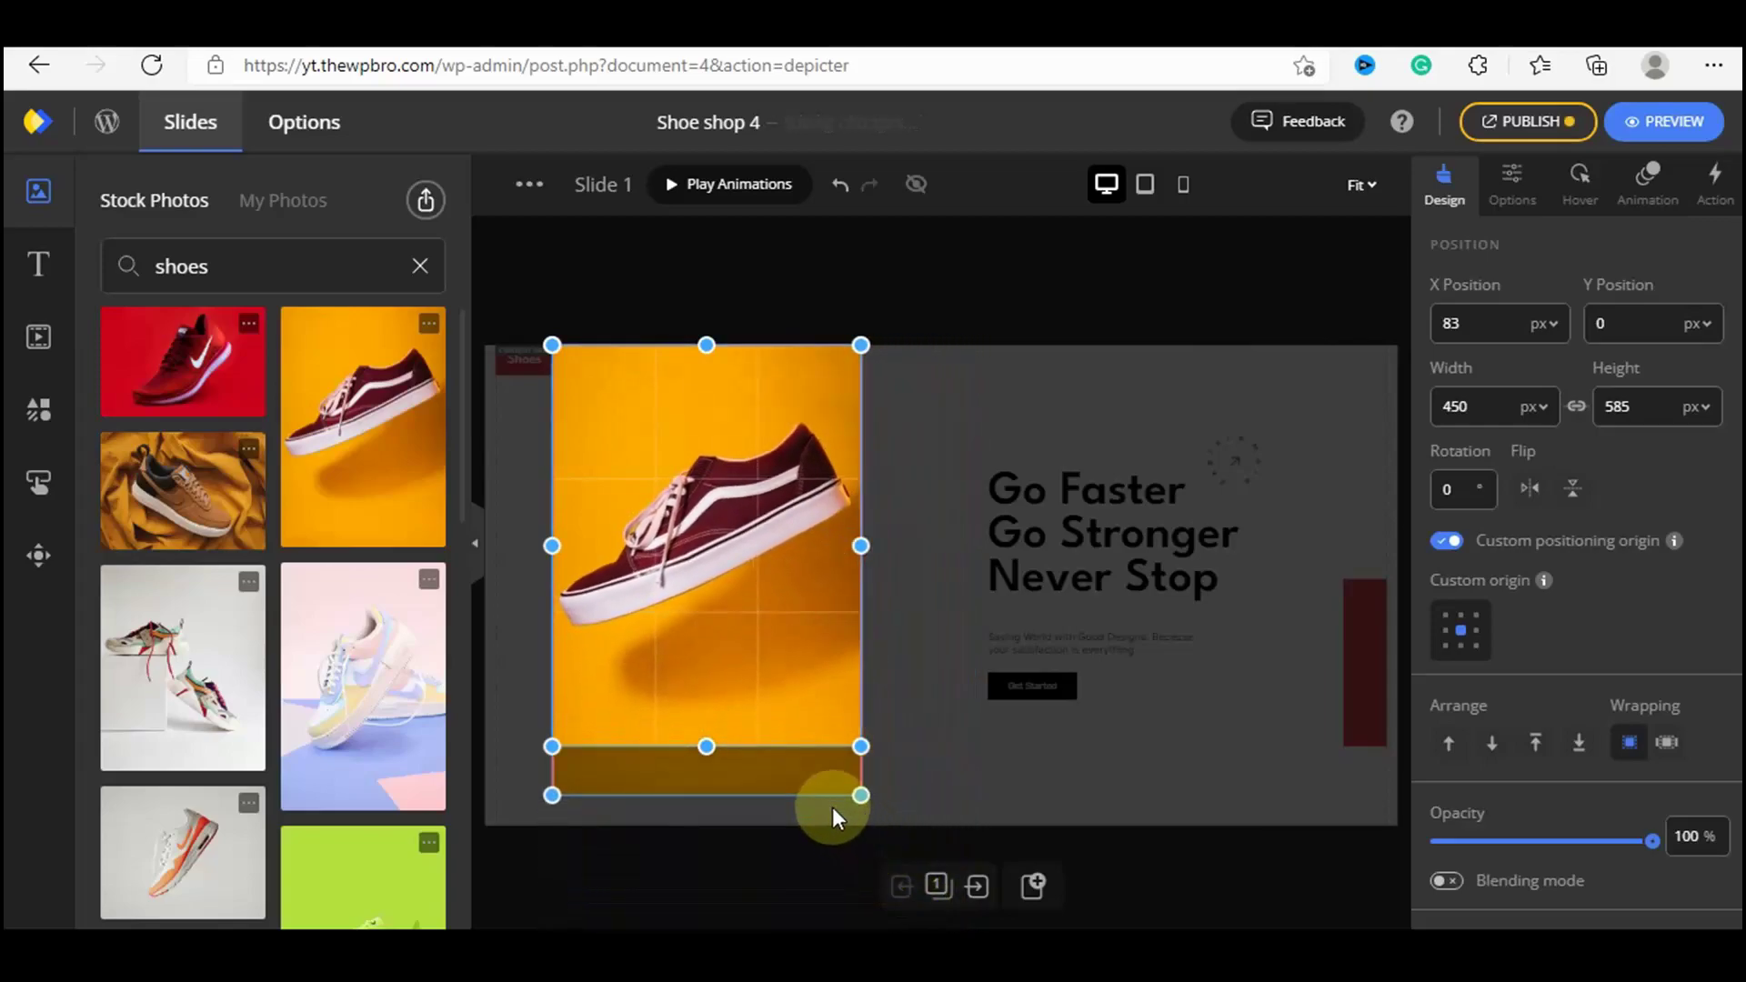
left_click(794, 291)
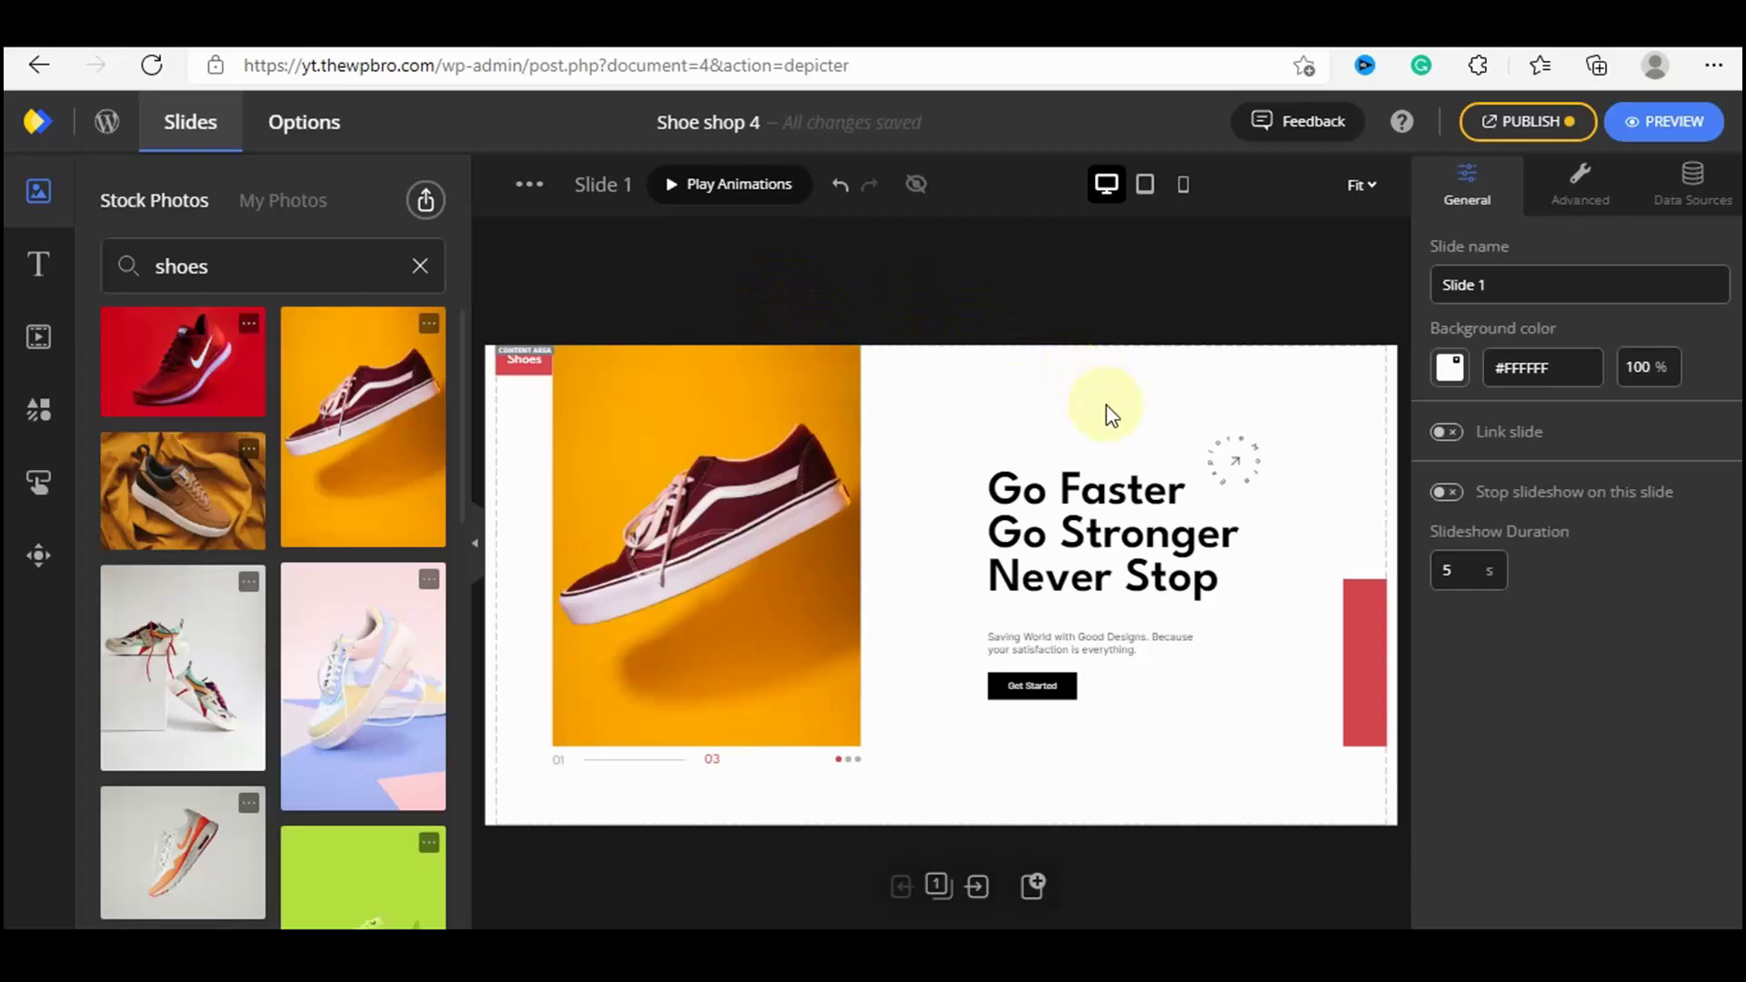
Move the "Go Faster Go Stronger Never Stop" heading slightly up to a Y position of about 175 px.
left_click(1112, 535)
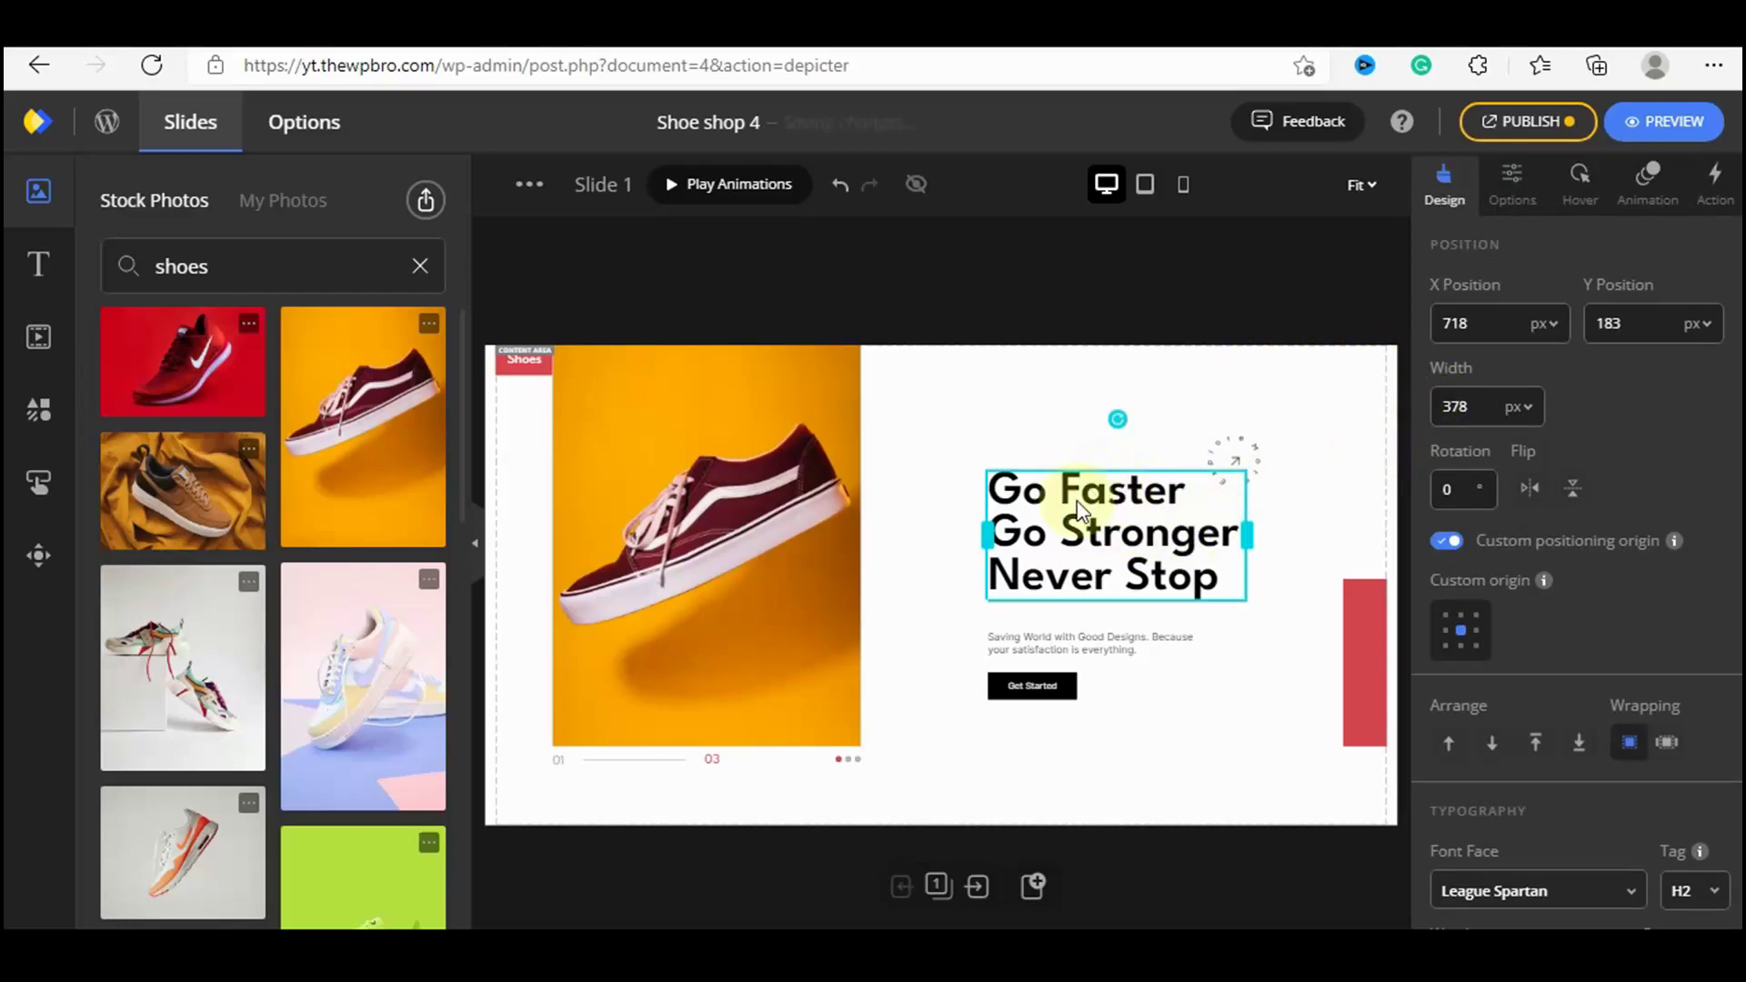
left_click(1119, 509)
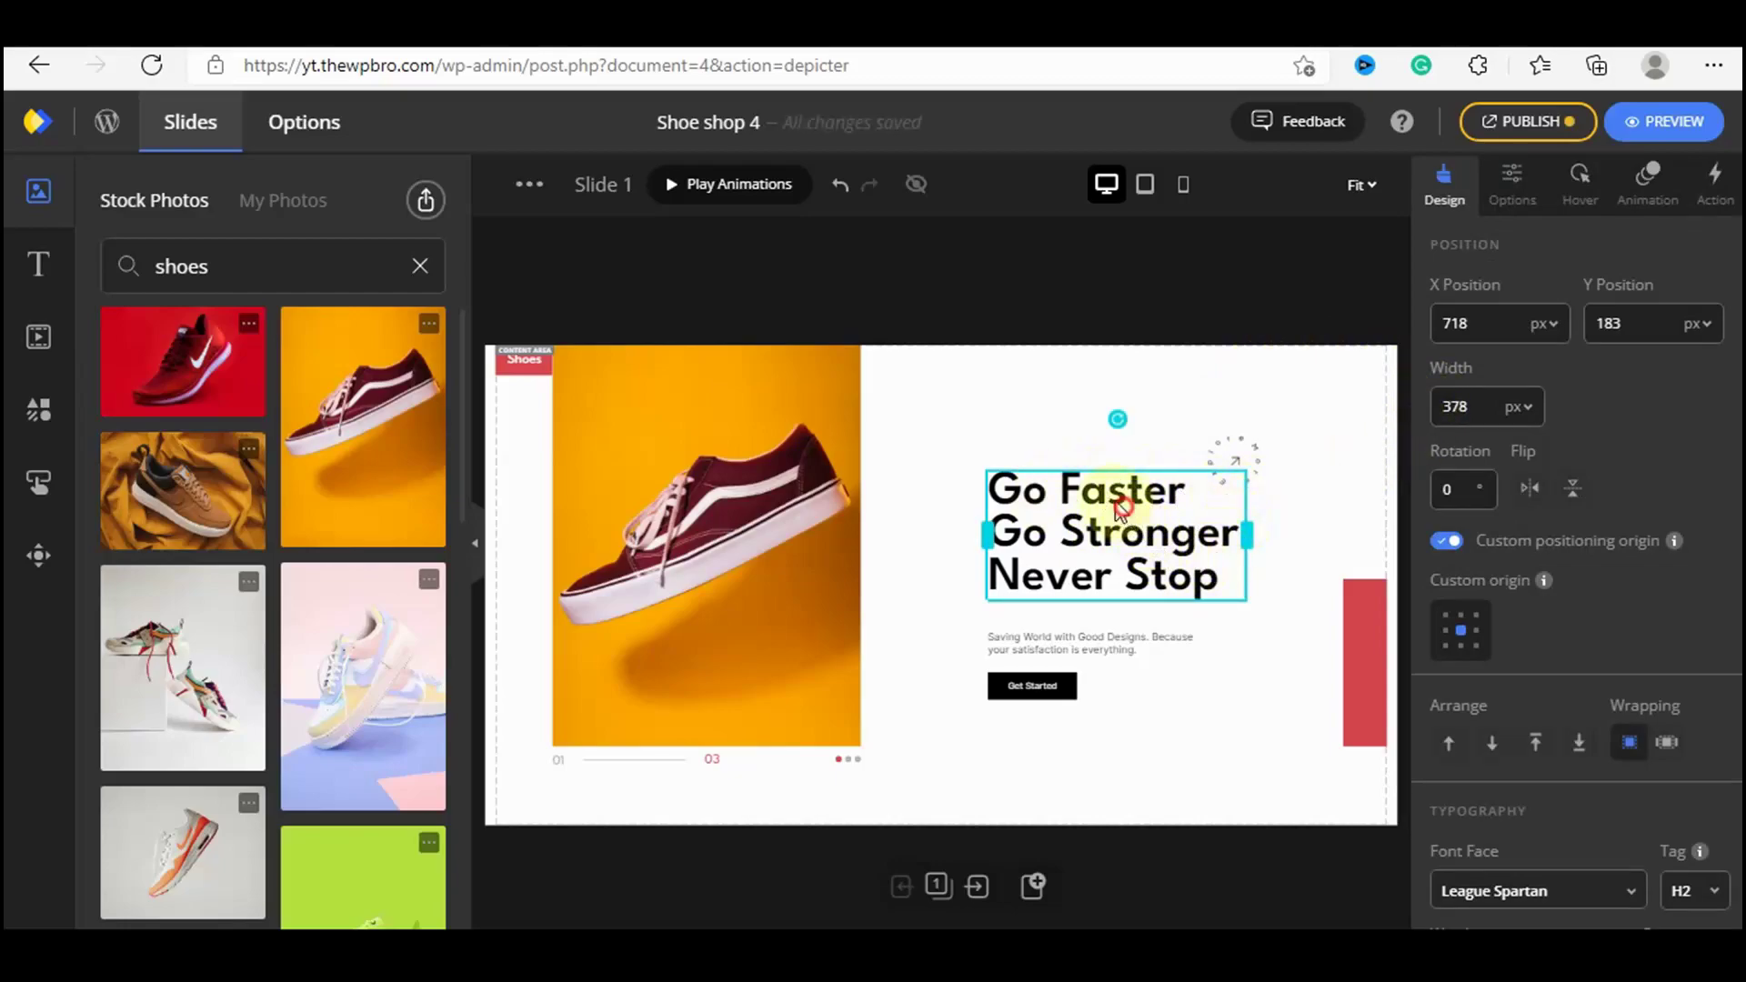
mouse_move(1120, 509)
left_mouse_down()
mouse_move(1032, 450)
mouse_move(855, 550)
mouse_move(1128, 564)
mouse_move(1142, 503)
mouse_move(1070, 489)
mouse_move(1076, 451)
mouse_move(1109, 450)
mouse_move(1053, 494)
mouse_move(1117, 499)
mouse_move(1080, 446)
mouse_move(1023, 491)
mouse_move(1122, 612)
mouse_move(1118, 499)
mouse_move(1132, 503)
mouse_move(1148, 526)
mouse_move(1125, 527)
mouse_move(1122, 500)
mouse_move(1123, 628)
mouse_move(1123, 503)
left_mouse_up()
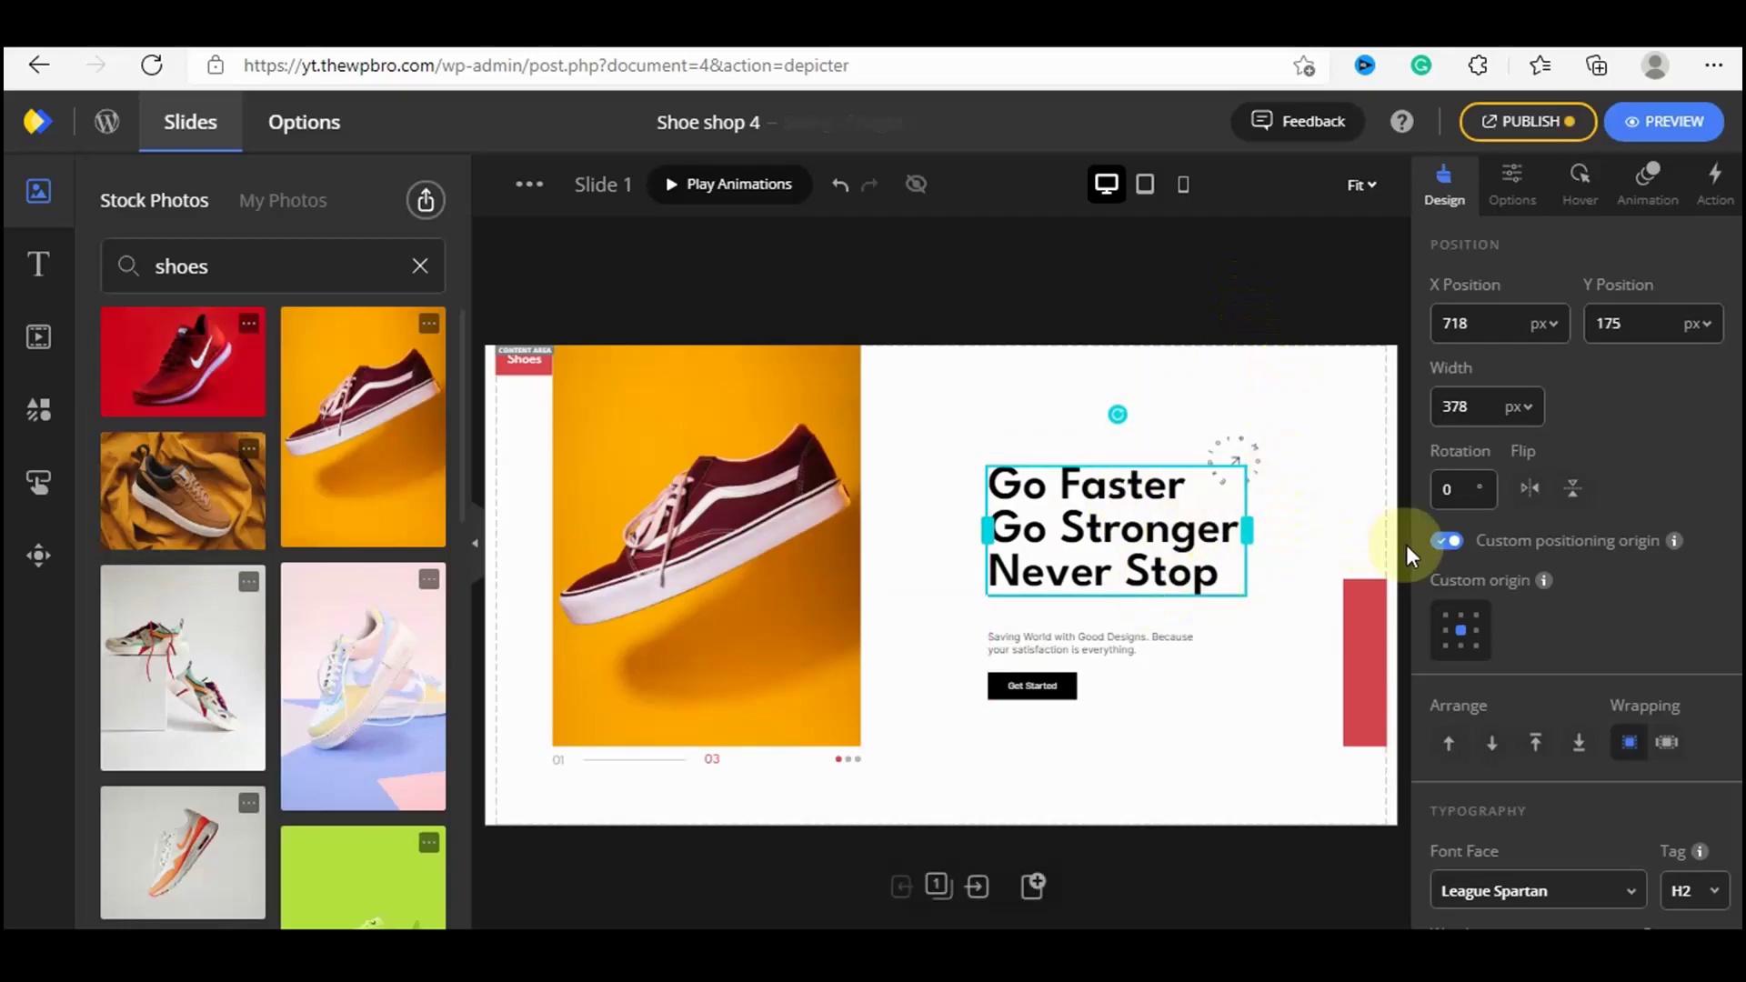
Change the slide 1 heading's font face to Poppins and its weight to Medium.
scroll(1558, 630, "down", 2)
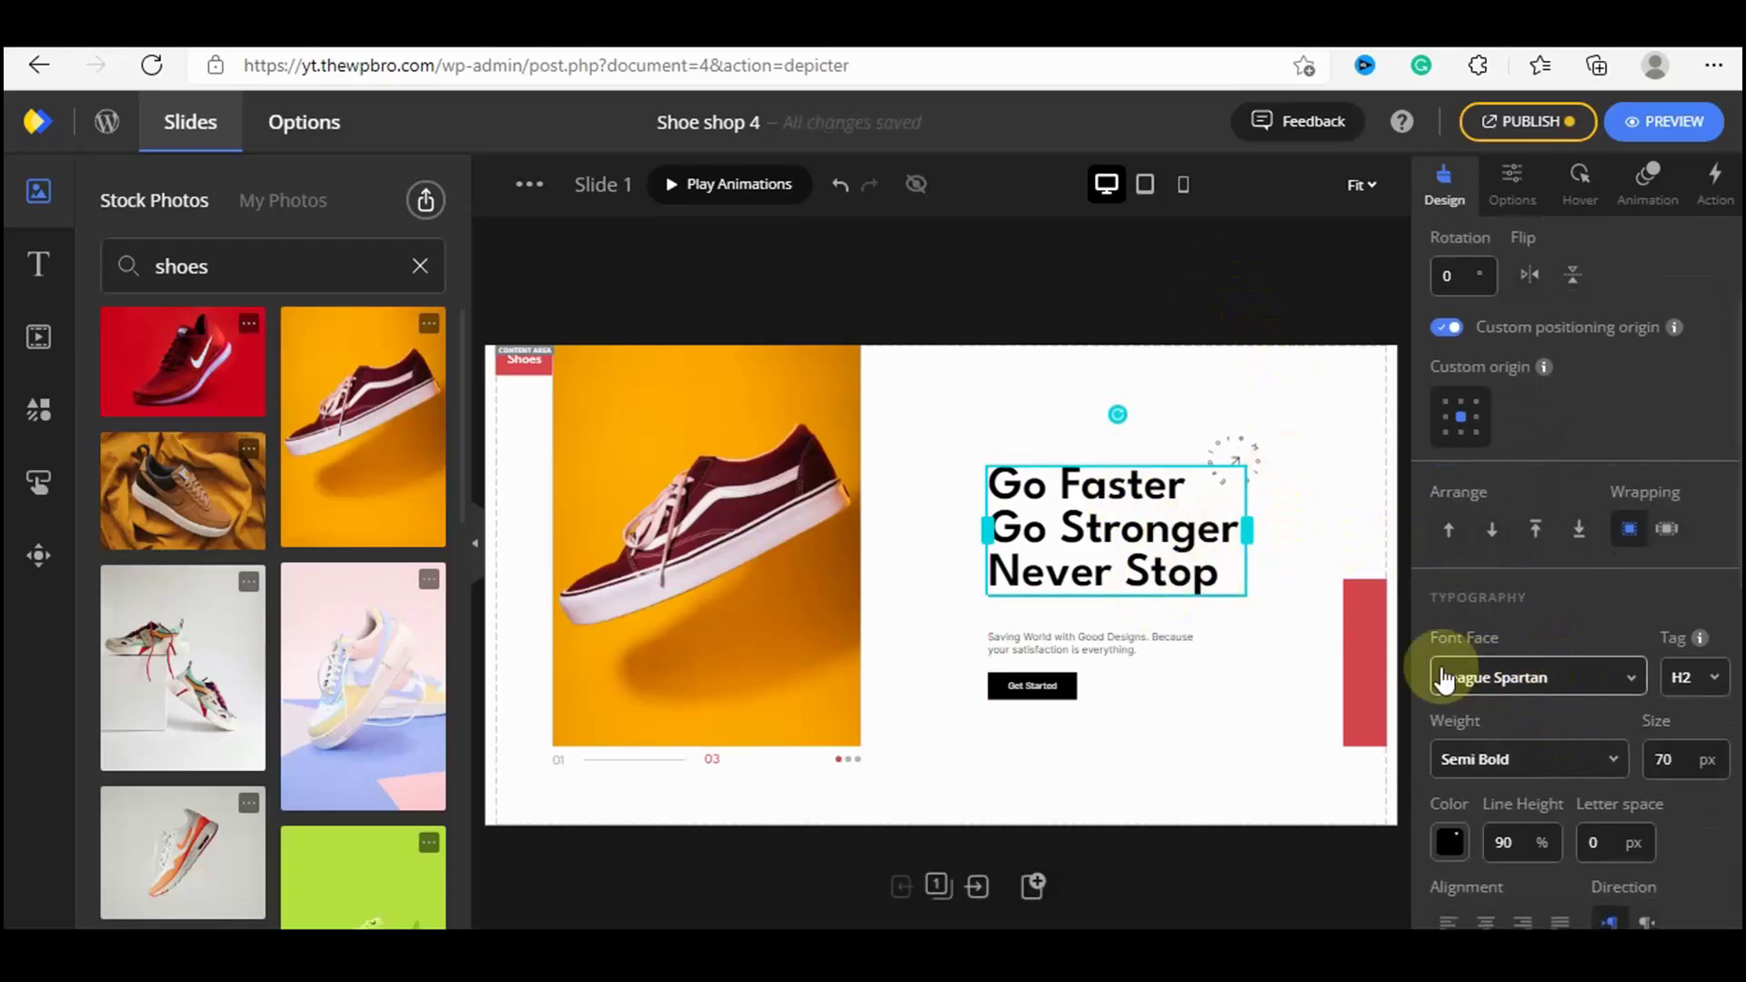
left_click(1593, 695)
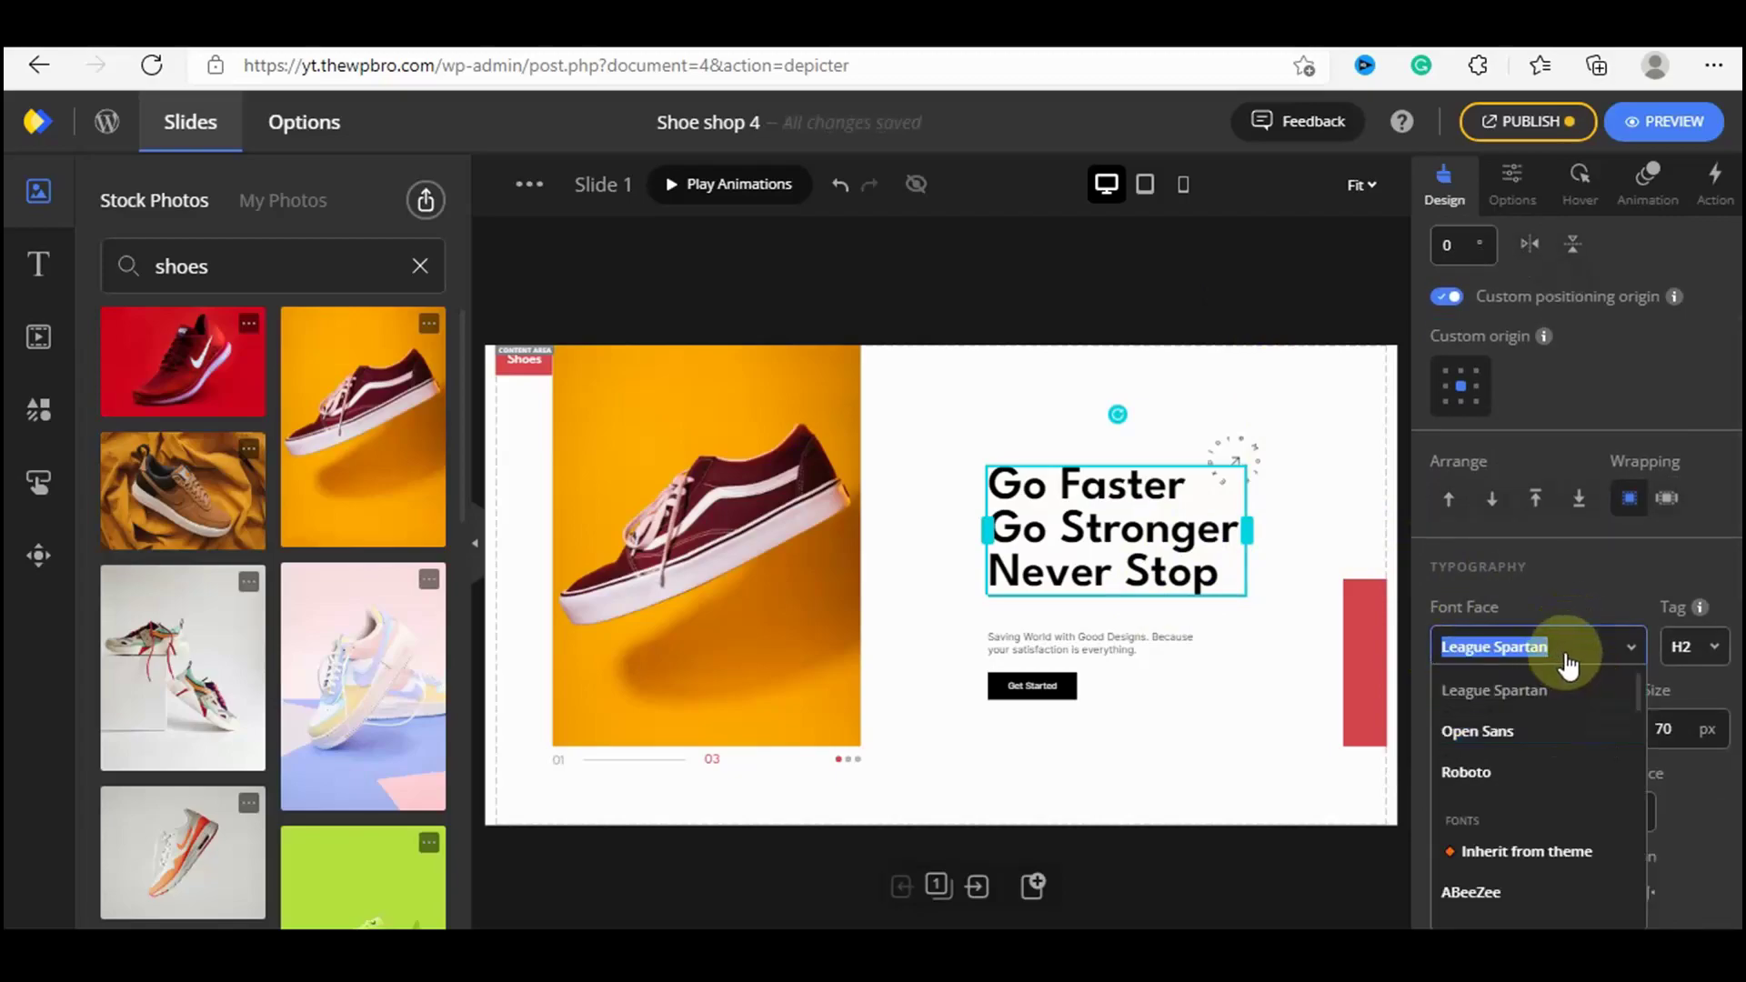
type("popp")
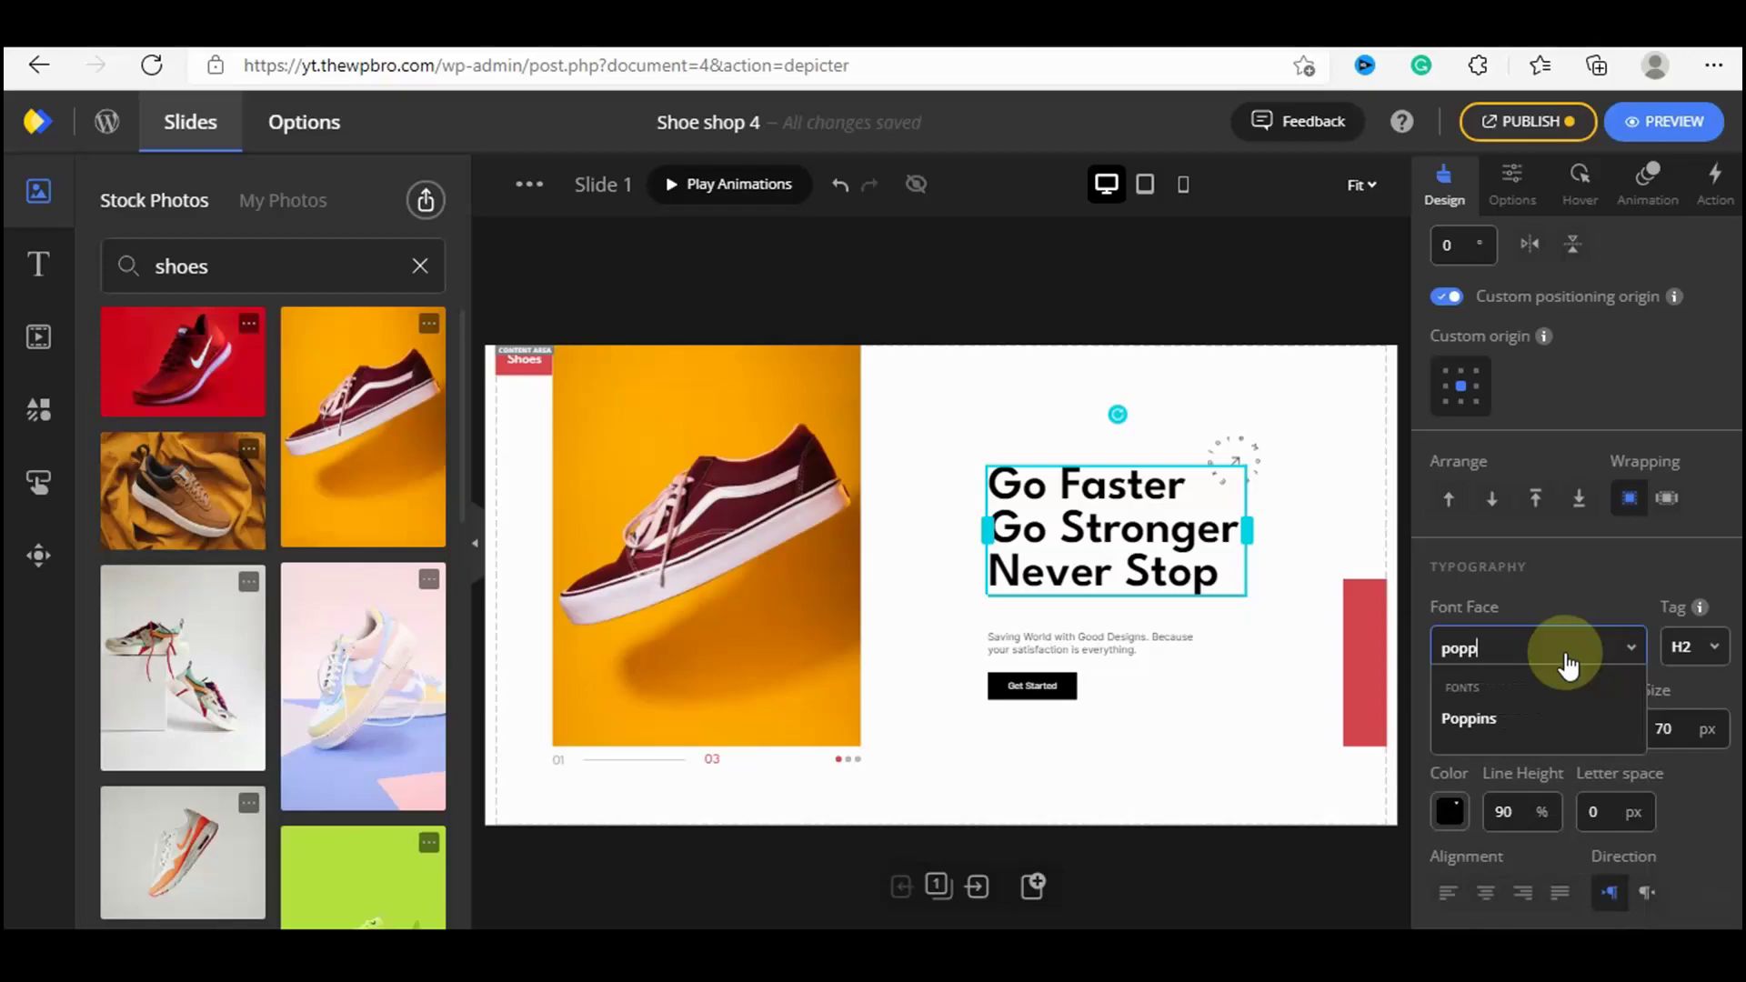
left_click(1582, 730)
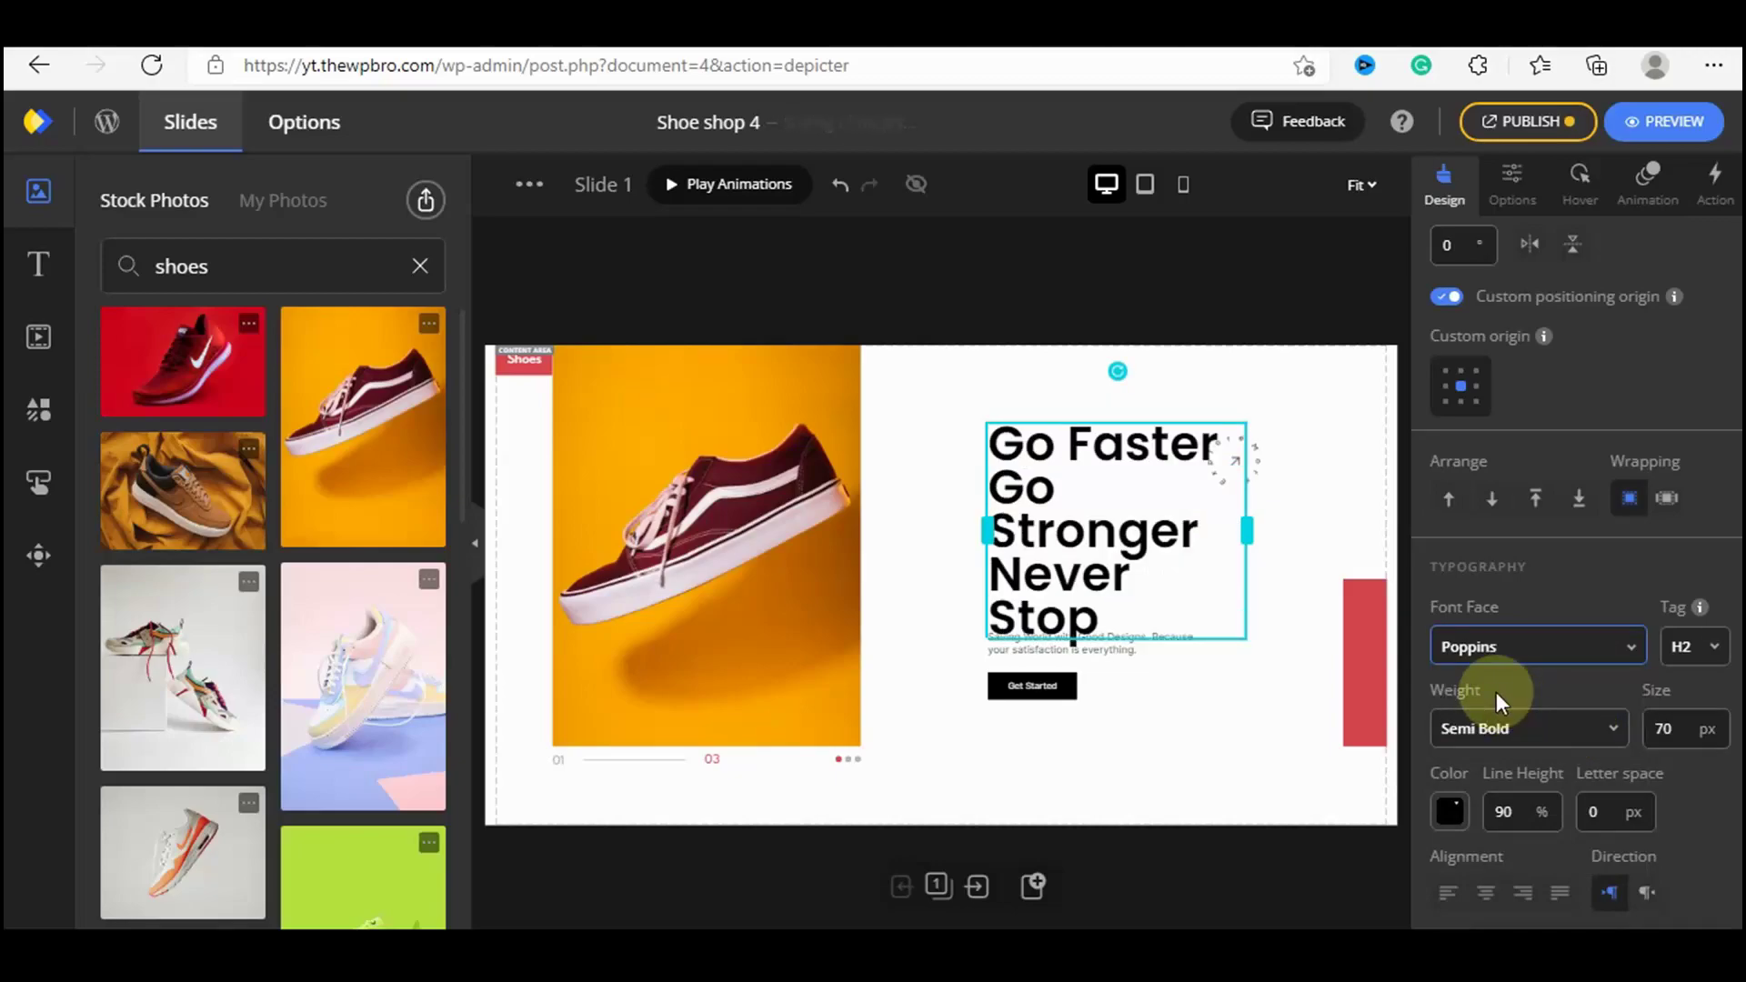
left_click(1552, 728)
scroll(1548, 737, "down", 4)
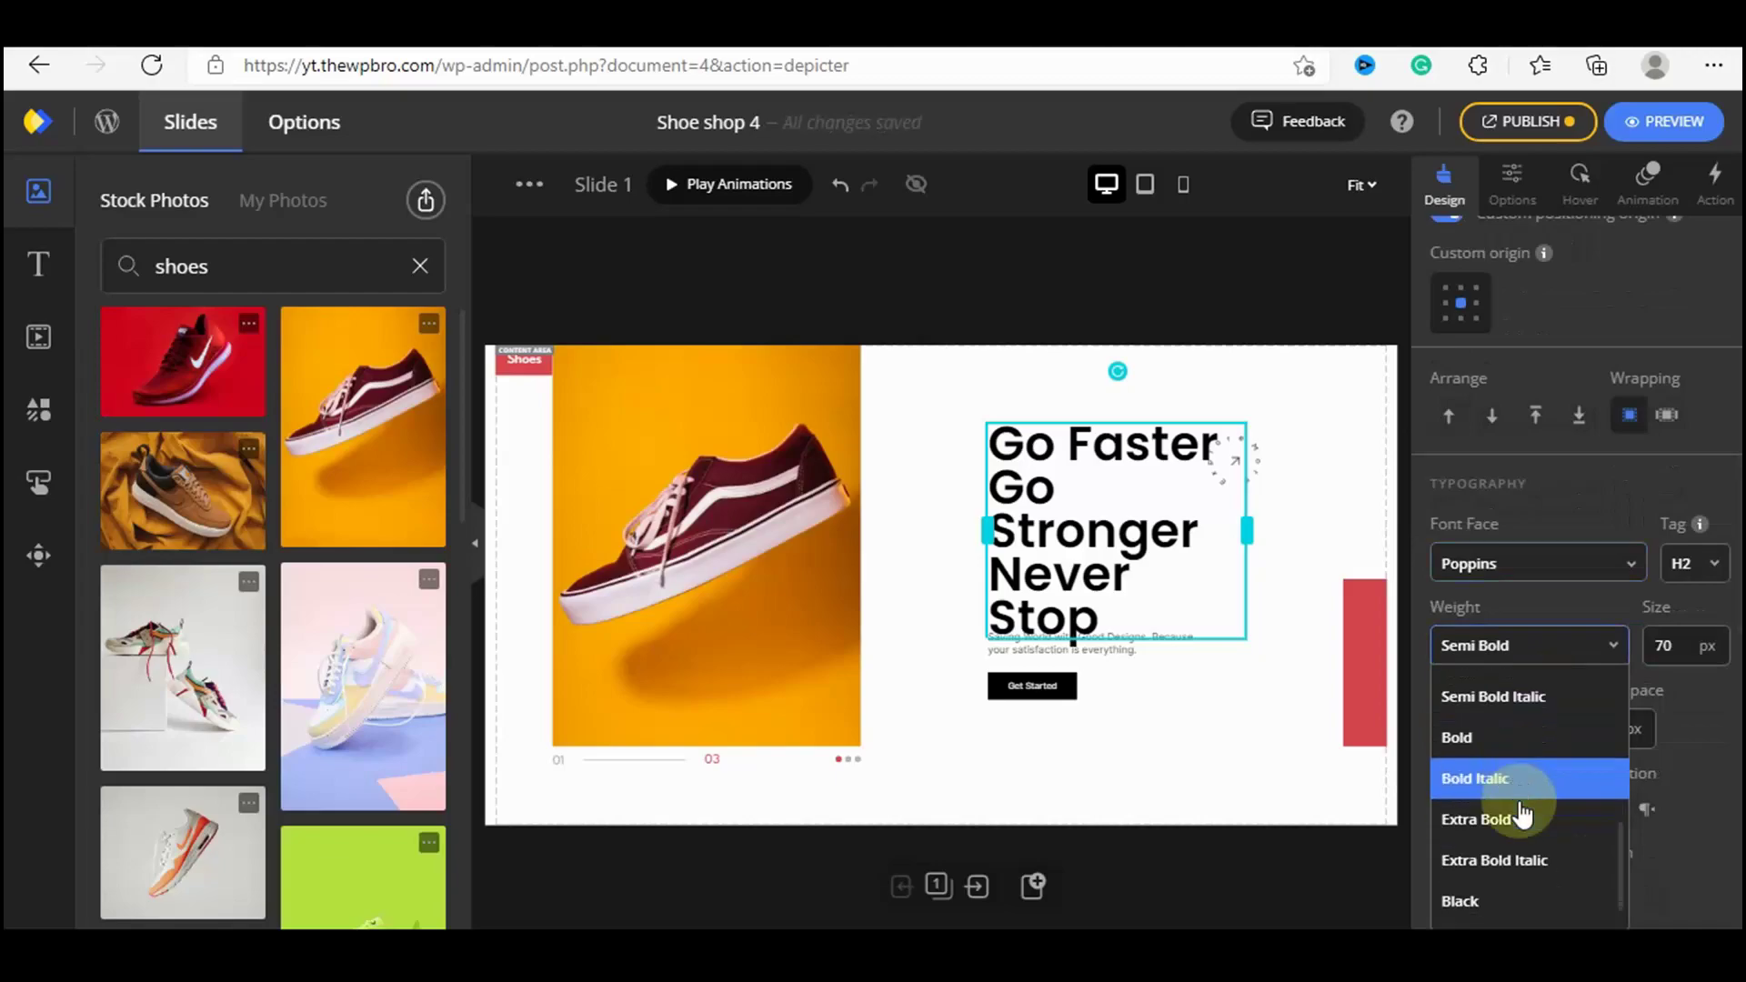
scroll(1526, 684, "up", 3)
scroll(1532, 636, "up", 1)
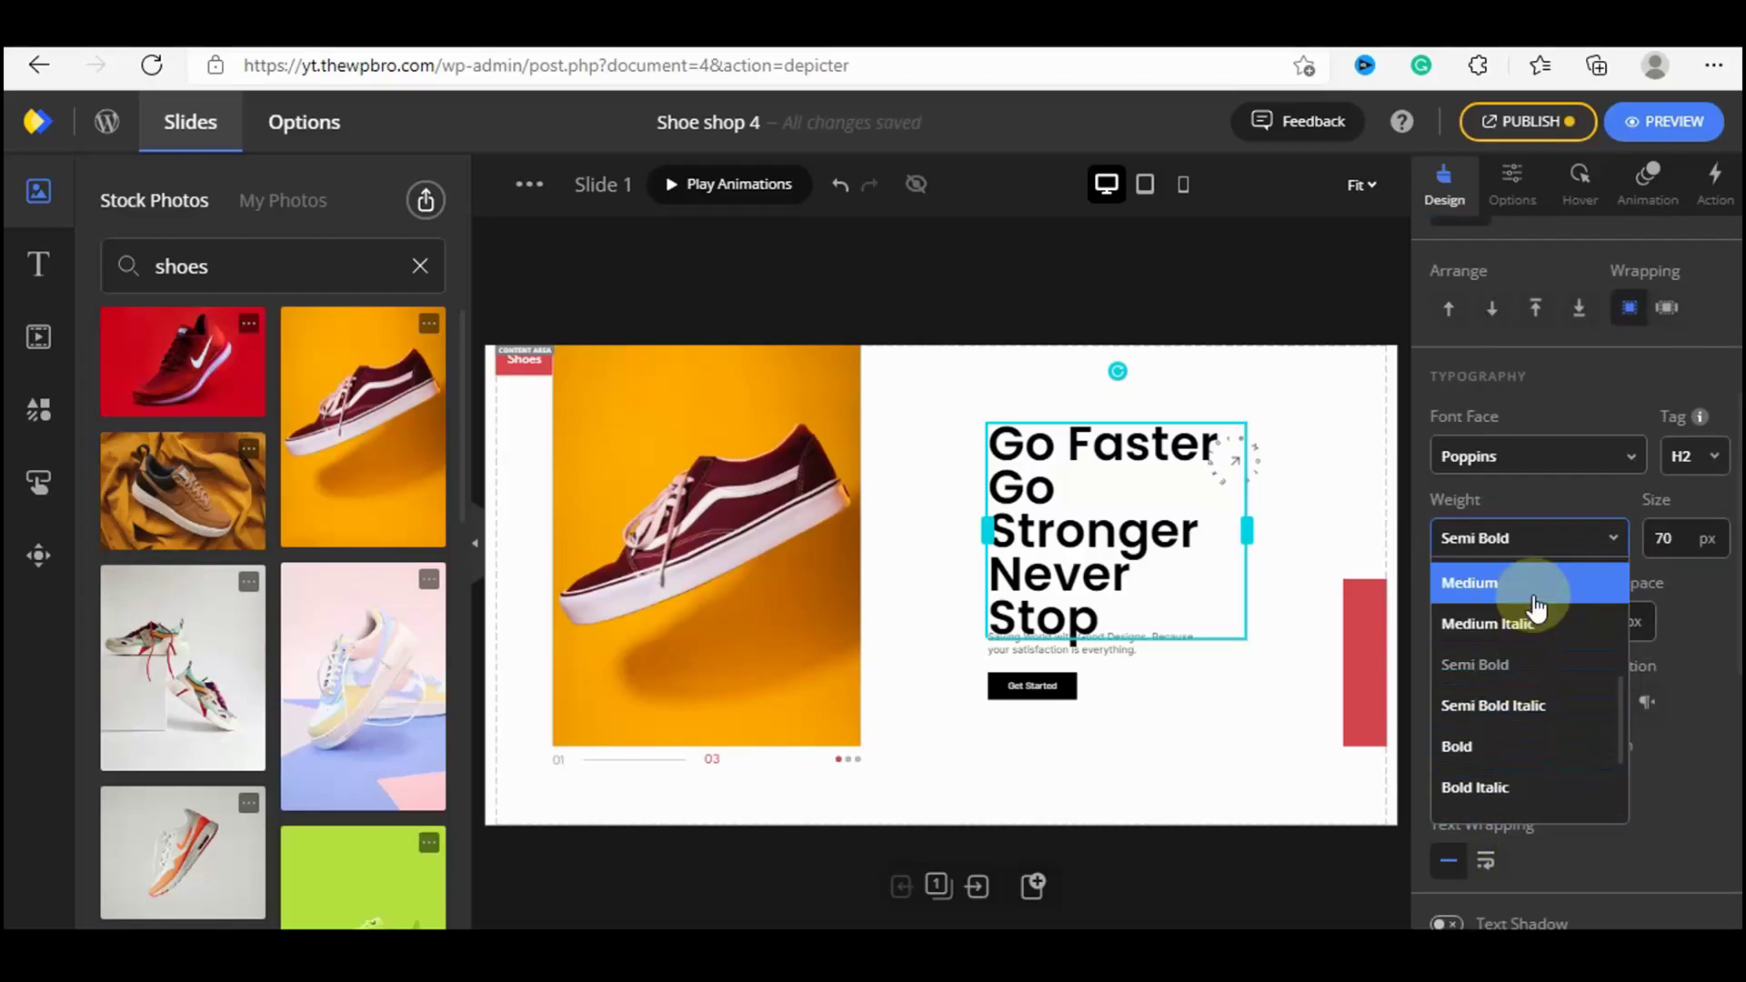
left_click(1528, 582)
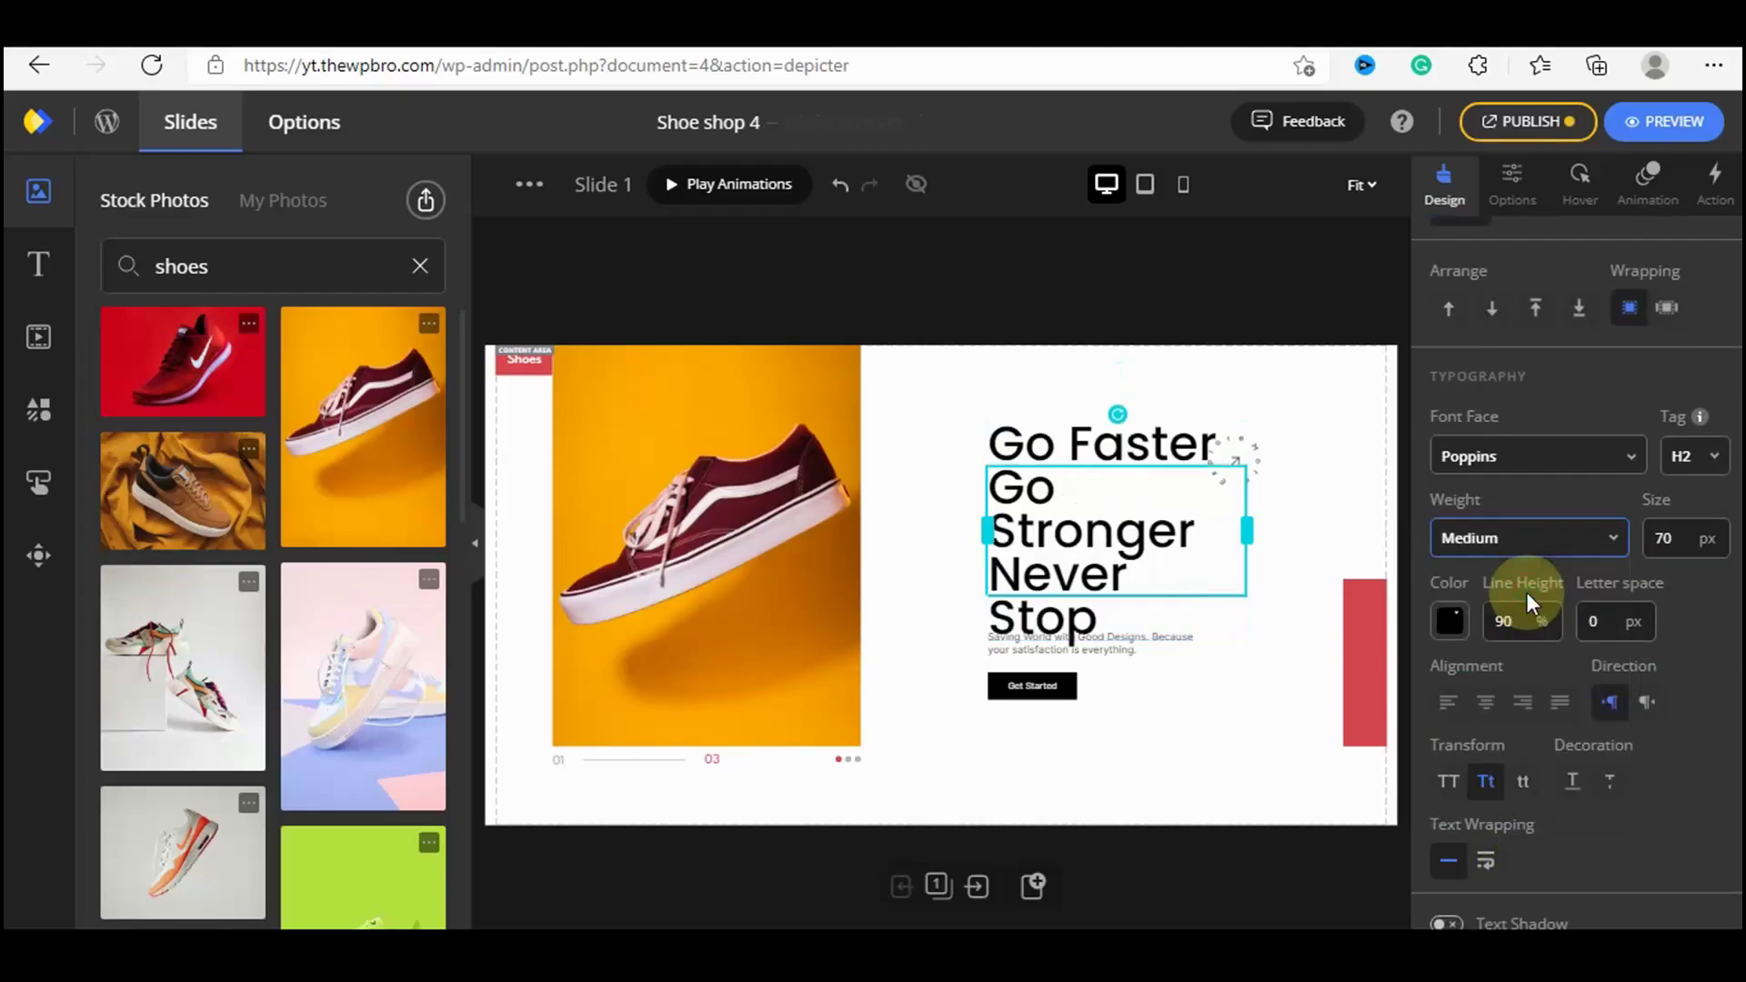
Set the heading's font size to 50 px.
left_click(1694, 543)
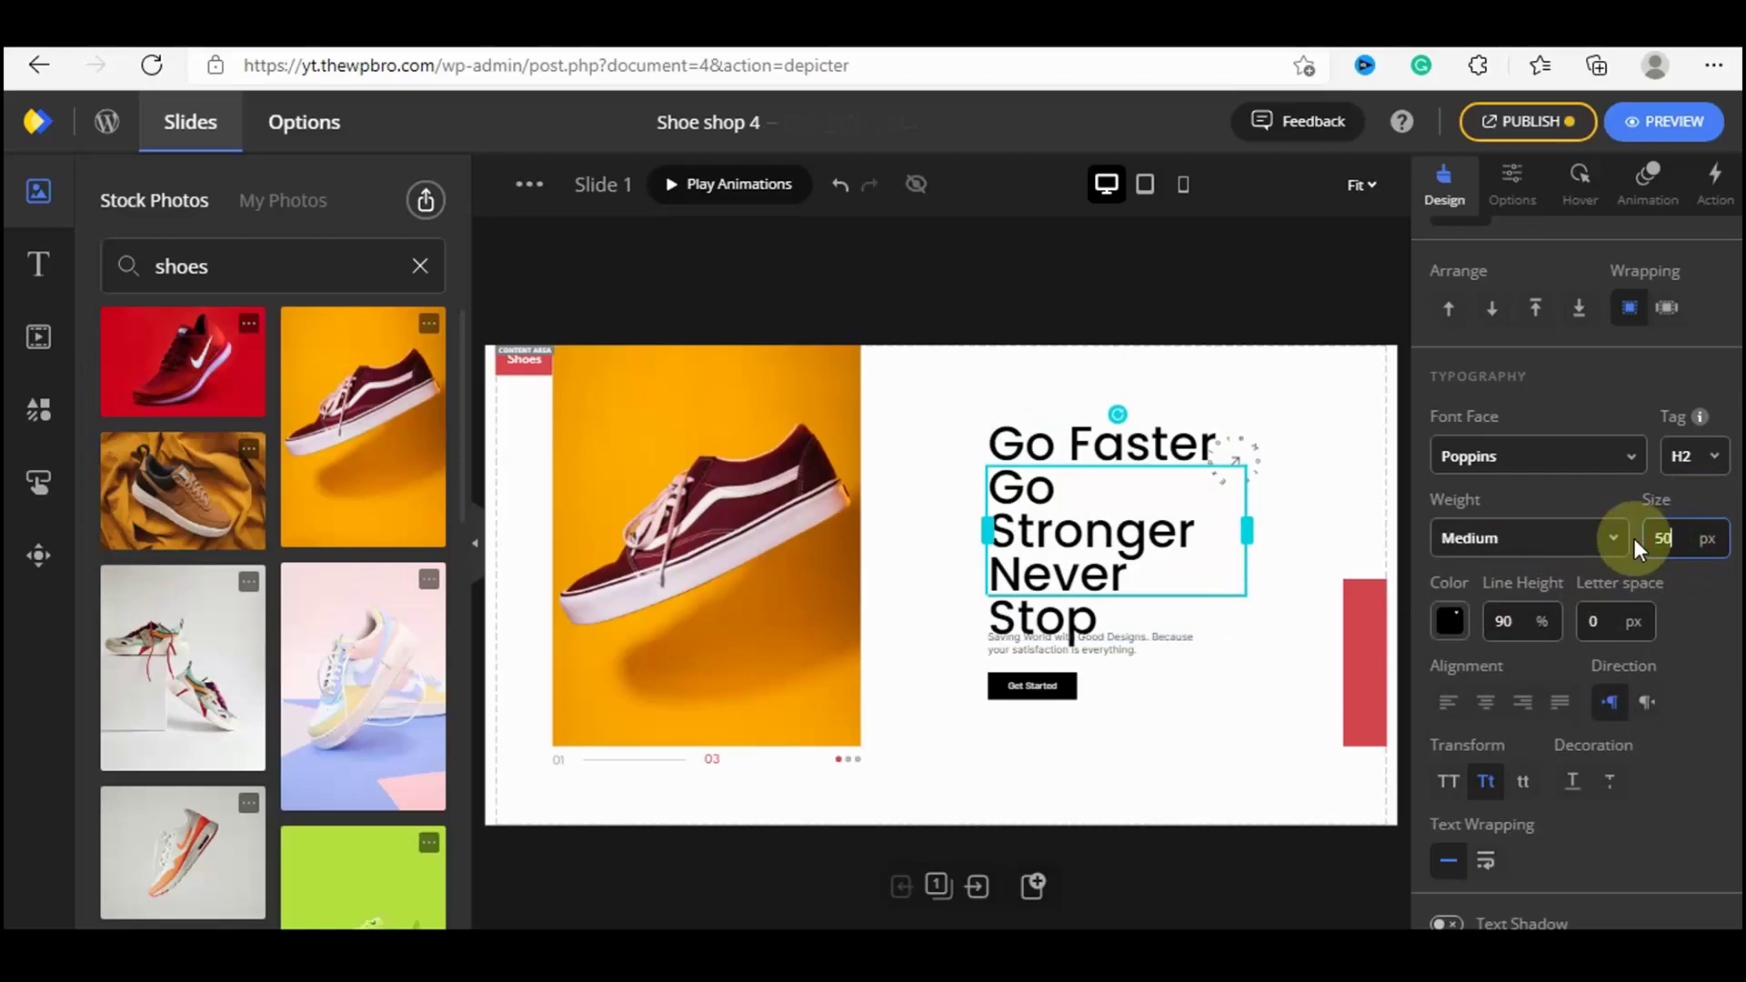
type("50")
left_click(1622, 494)
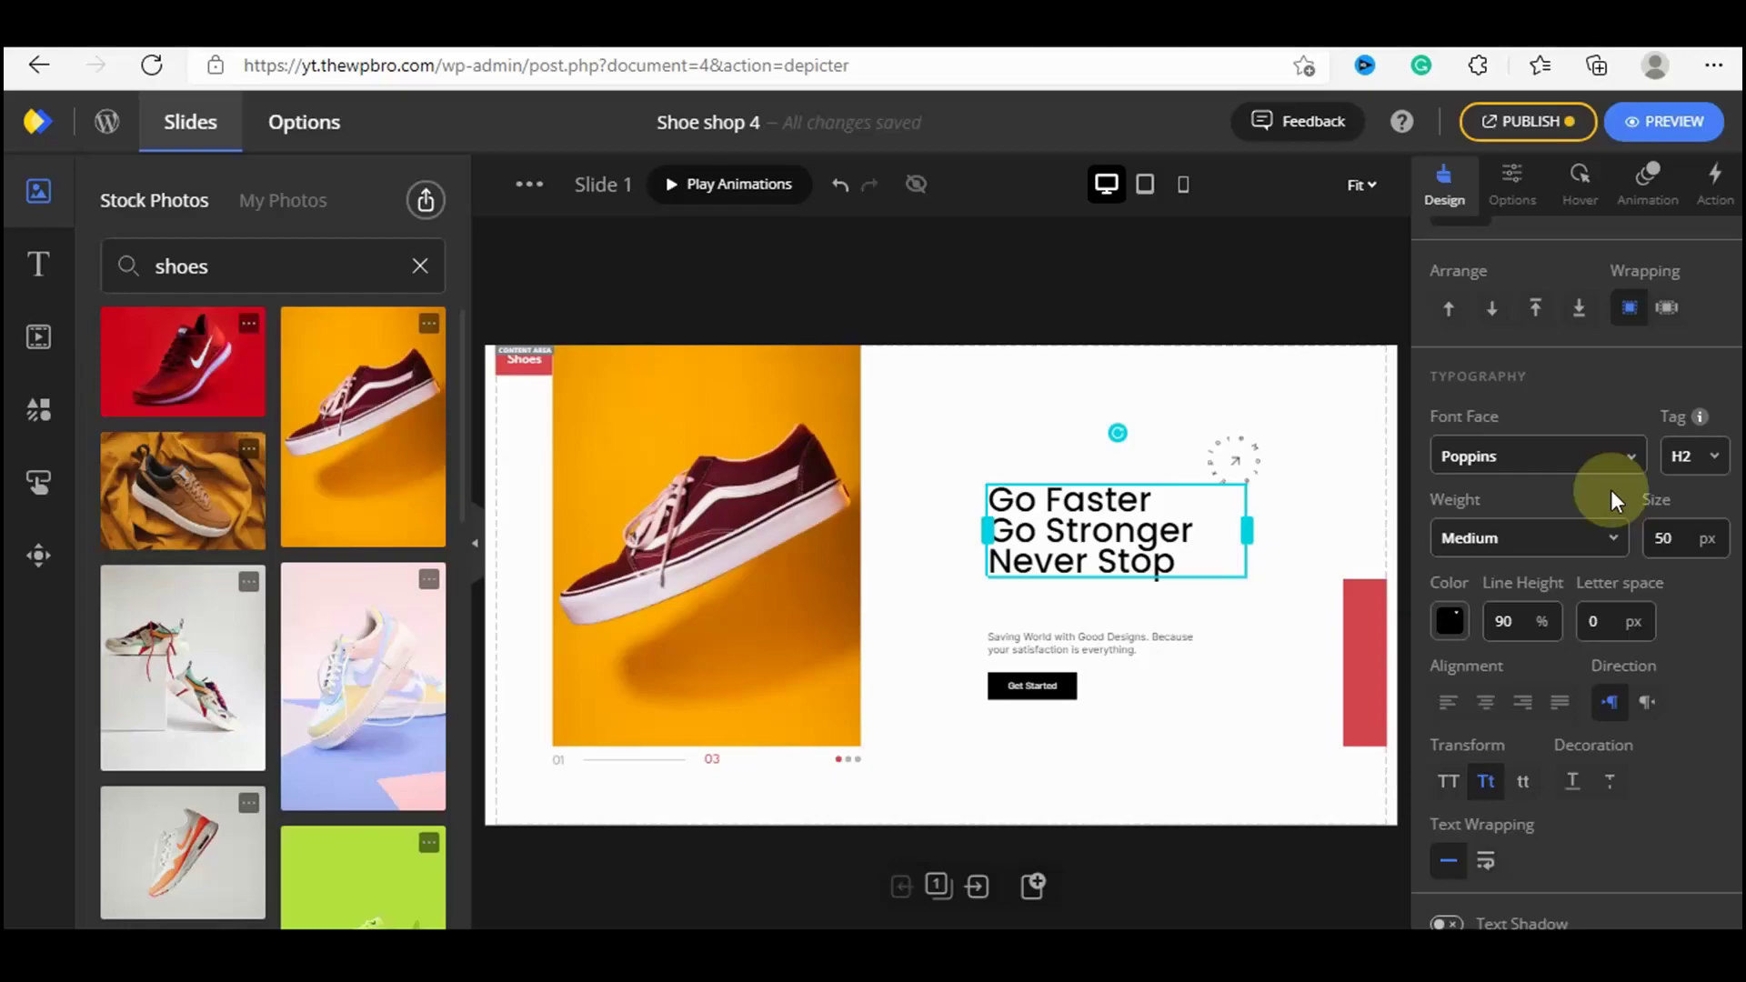
Undo the heading's font size, weight and font face changes.
key("ctrl+z")
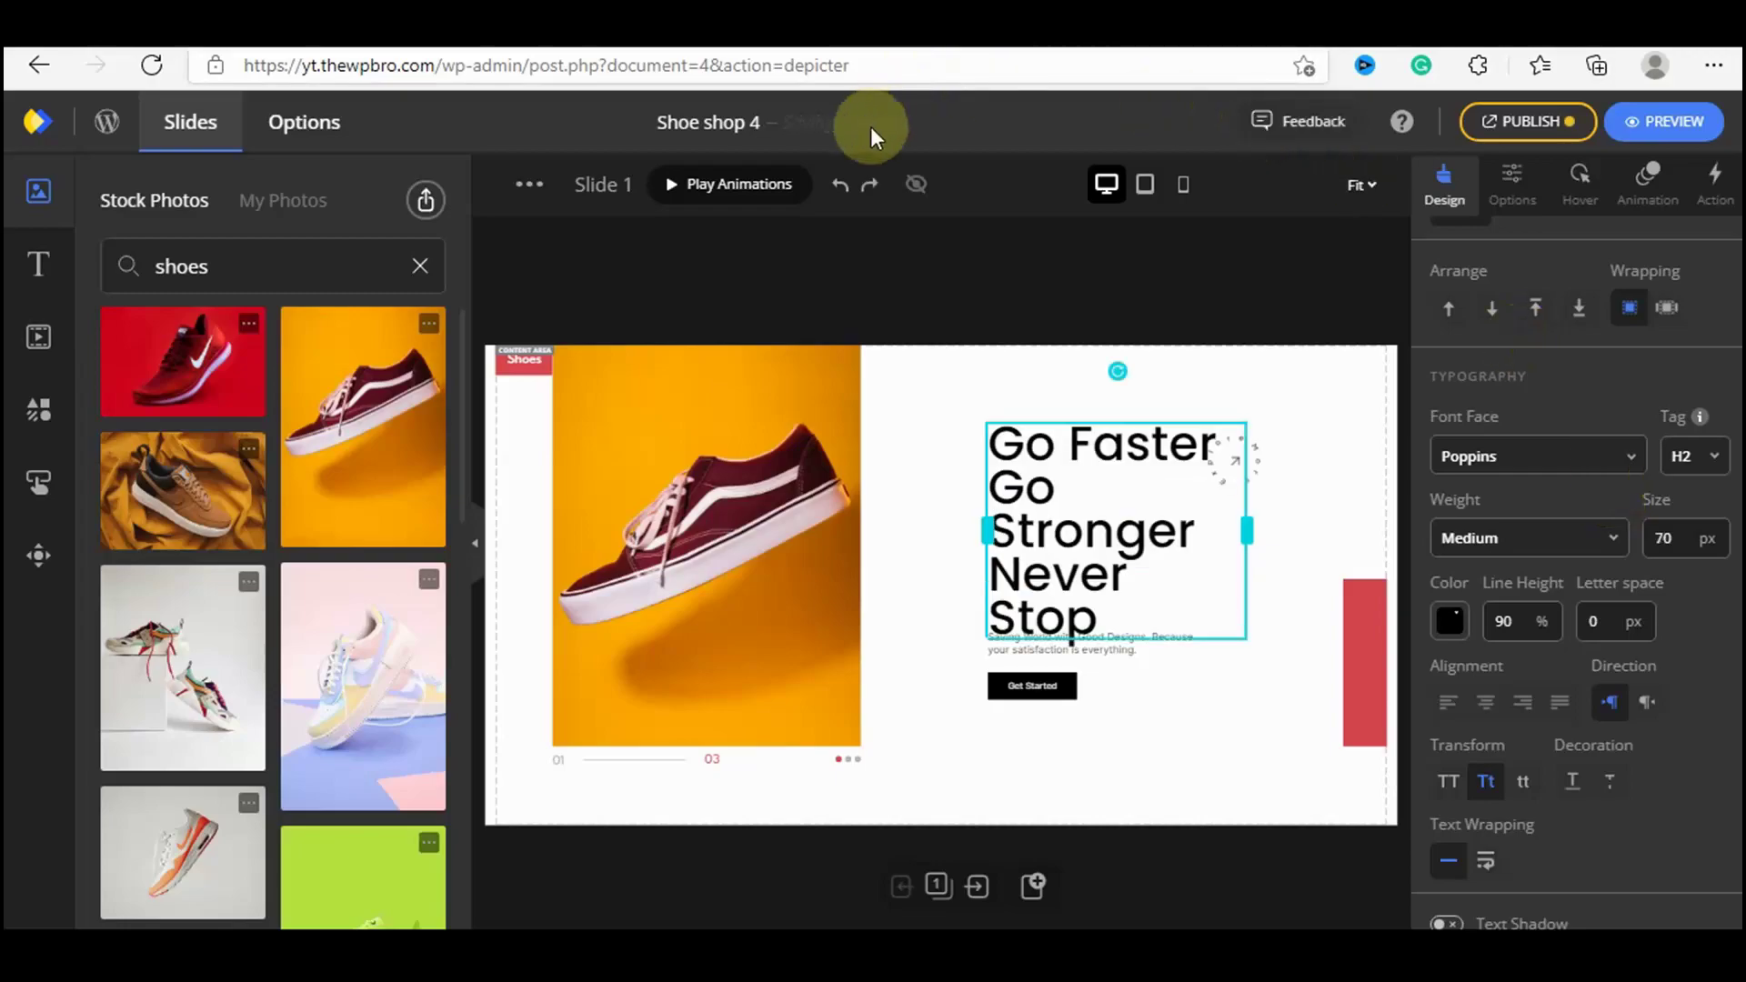
left_click(841, 191)
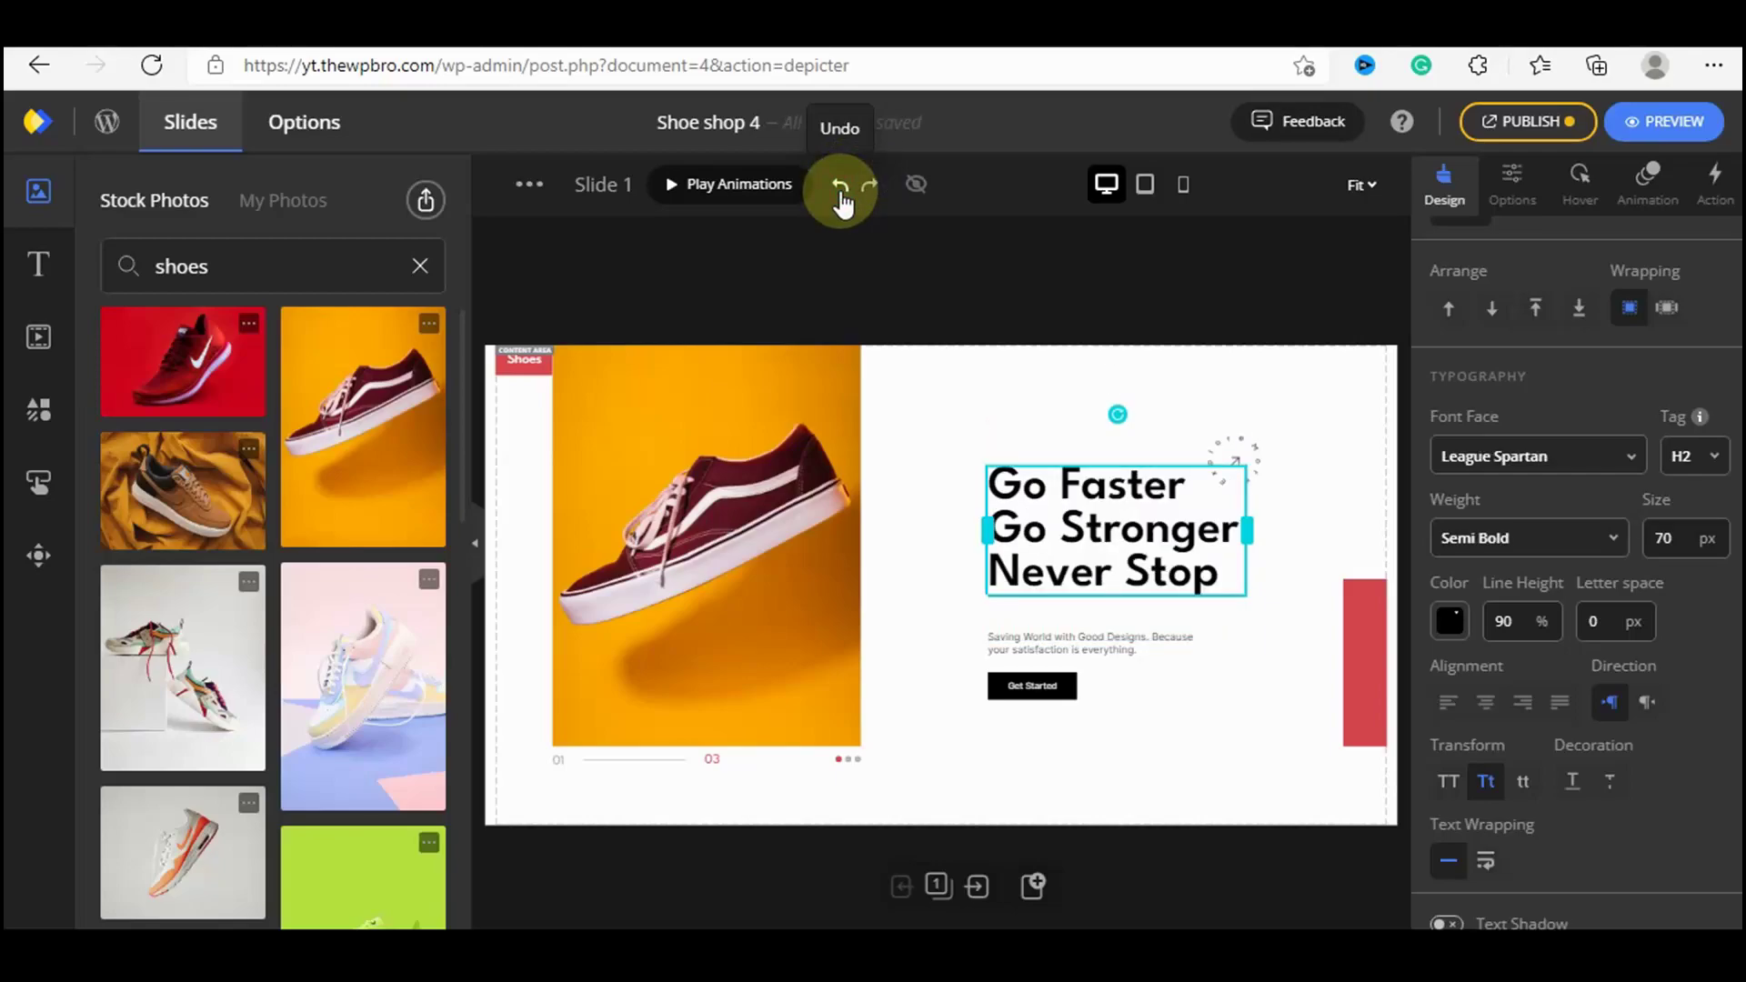
left_click(841, 191)
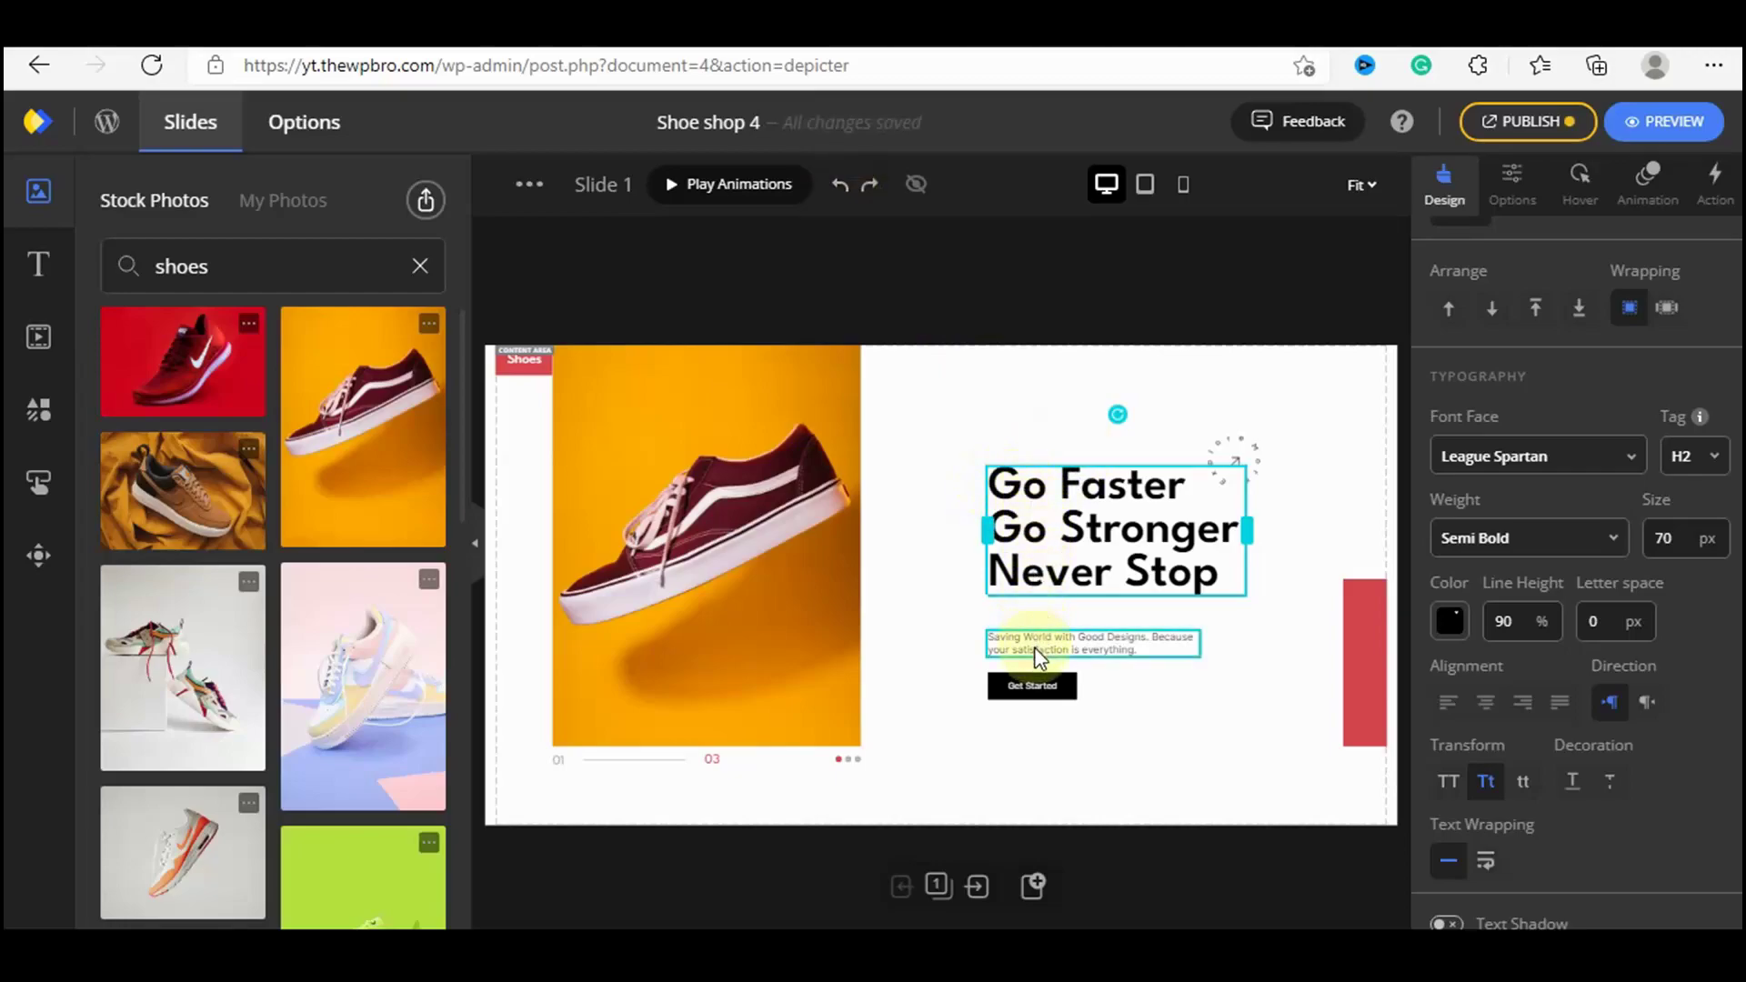
Reword the slide 1 heading to "Go Quicker Go Faster Never Stop".
left_click(1066, 482)
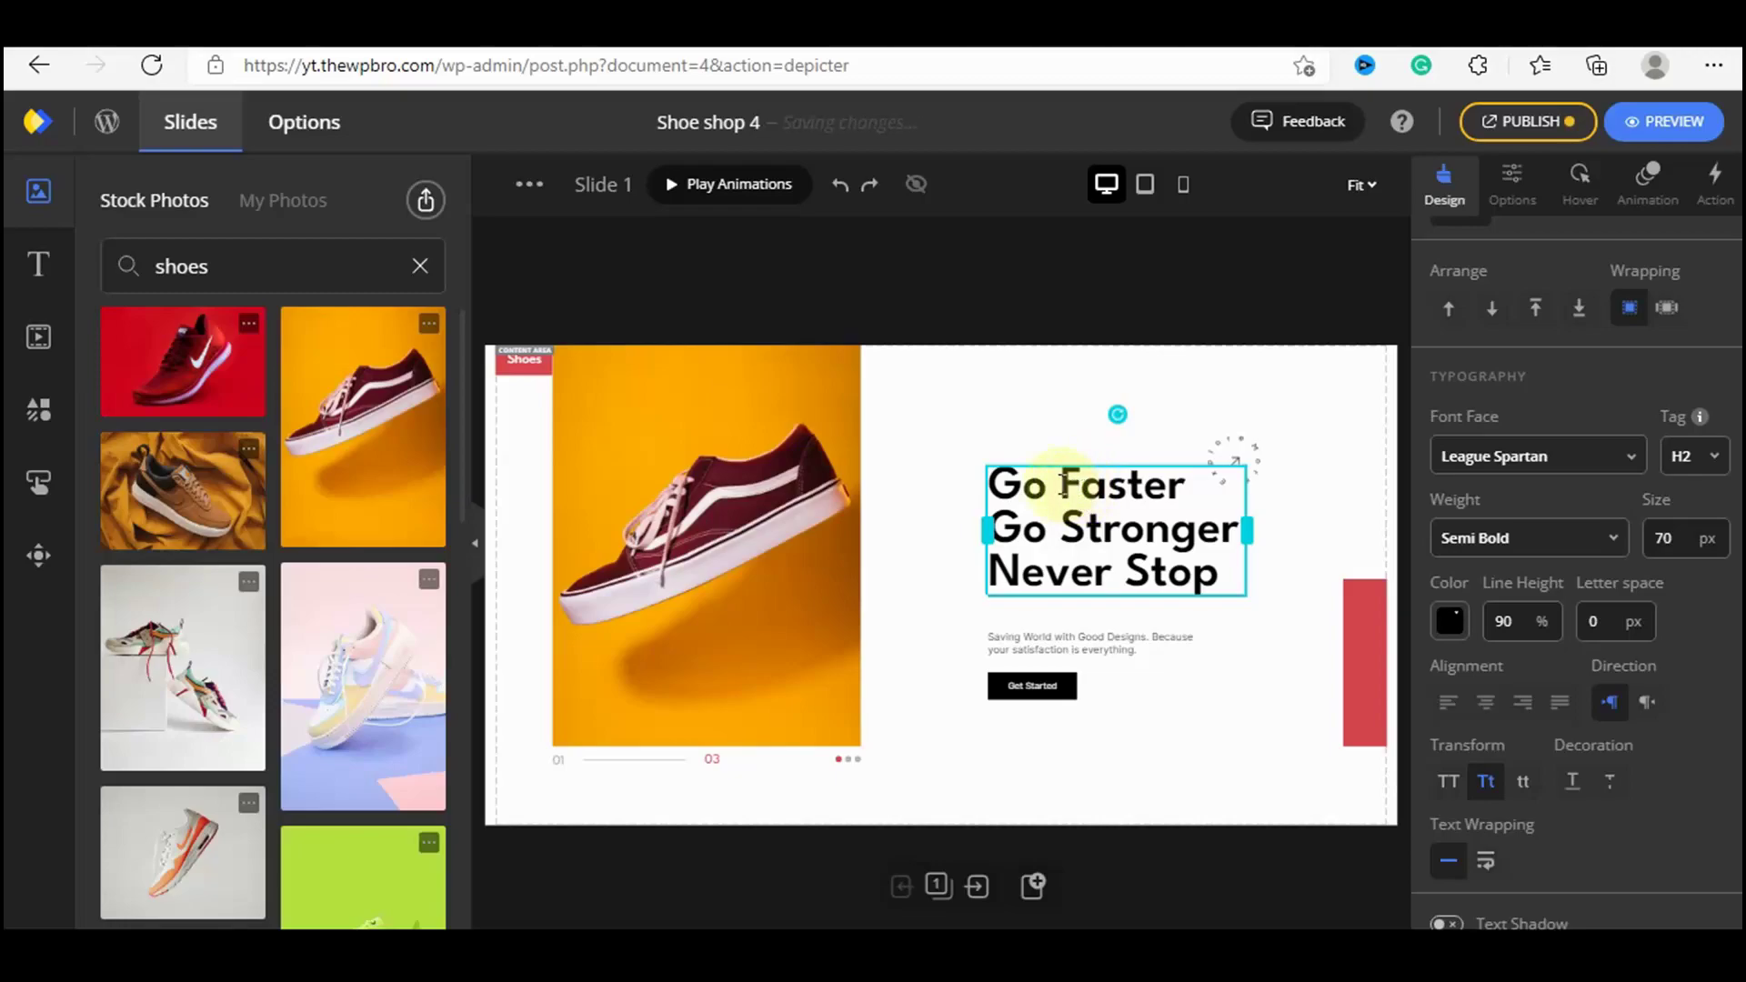
left_click_drag(1066, 482, 1200, 491)
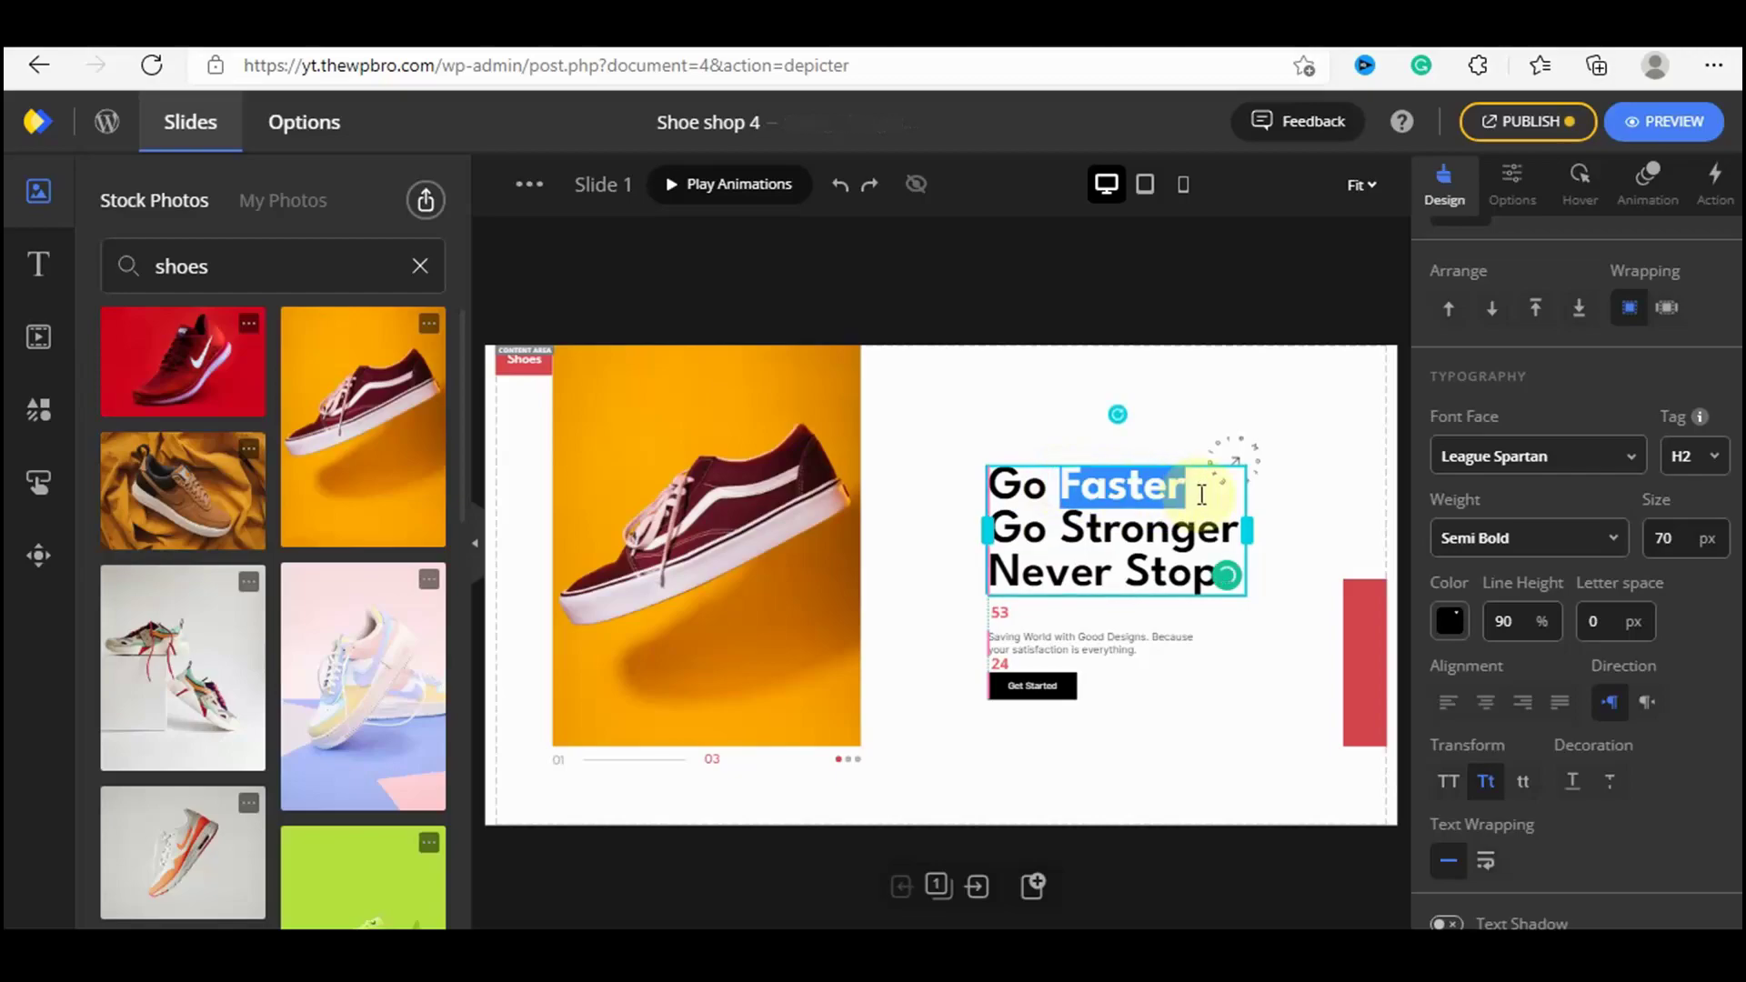
type("Quicker")
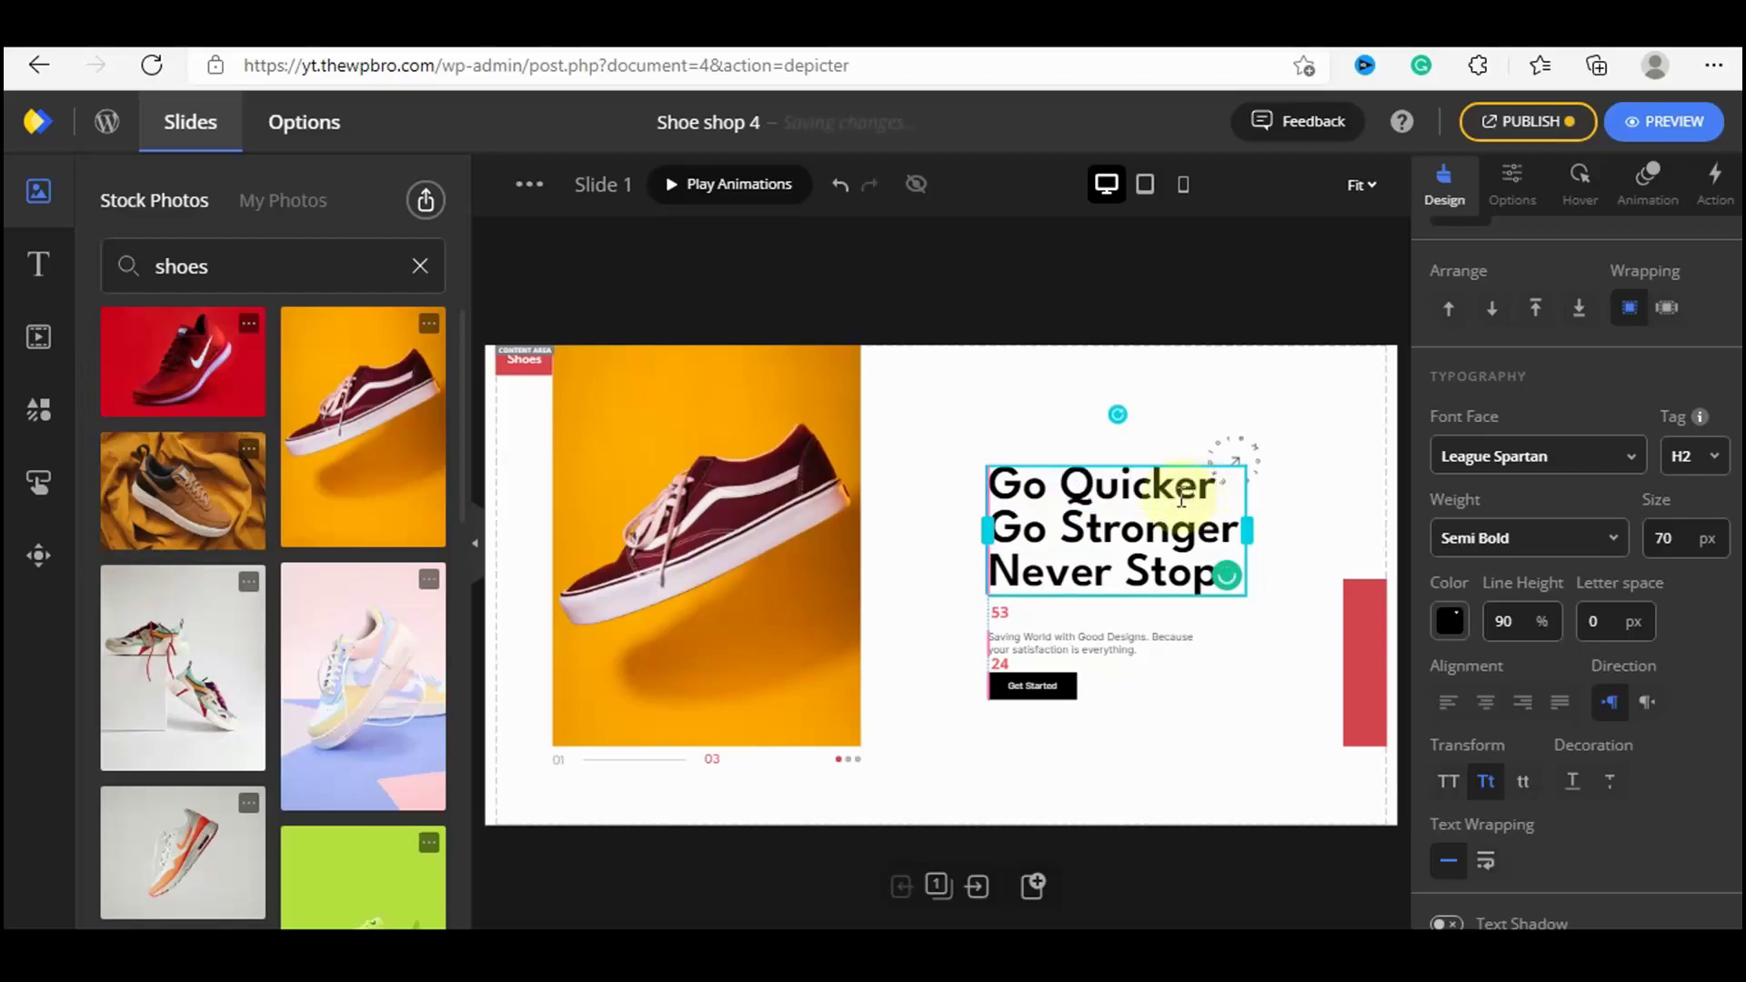
left_click_drag(1062, 527, 1235, 538)
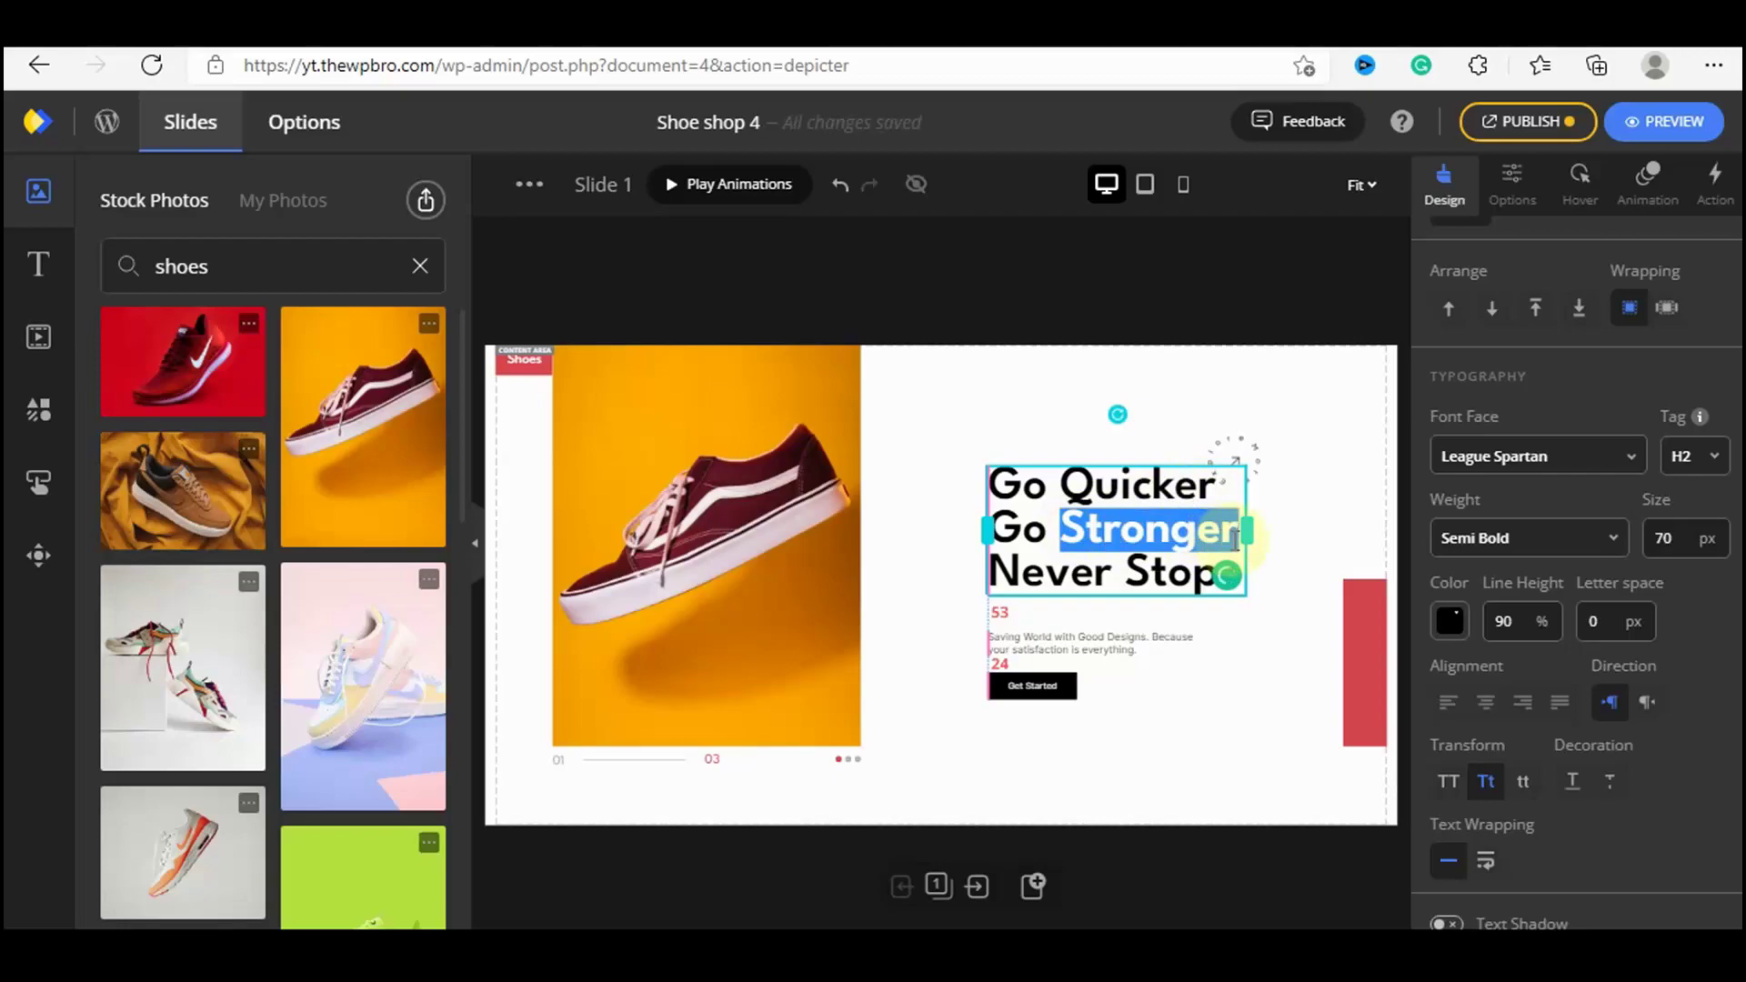
type("Fat")
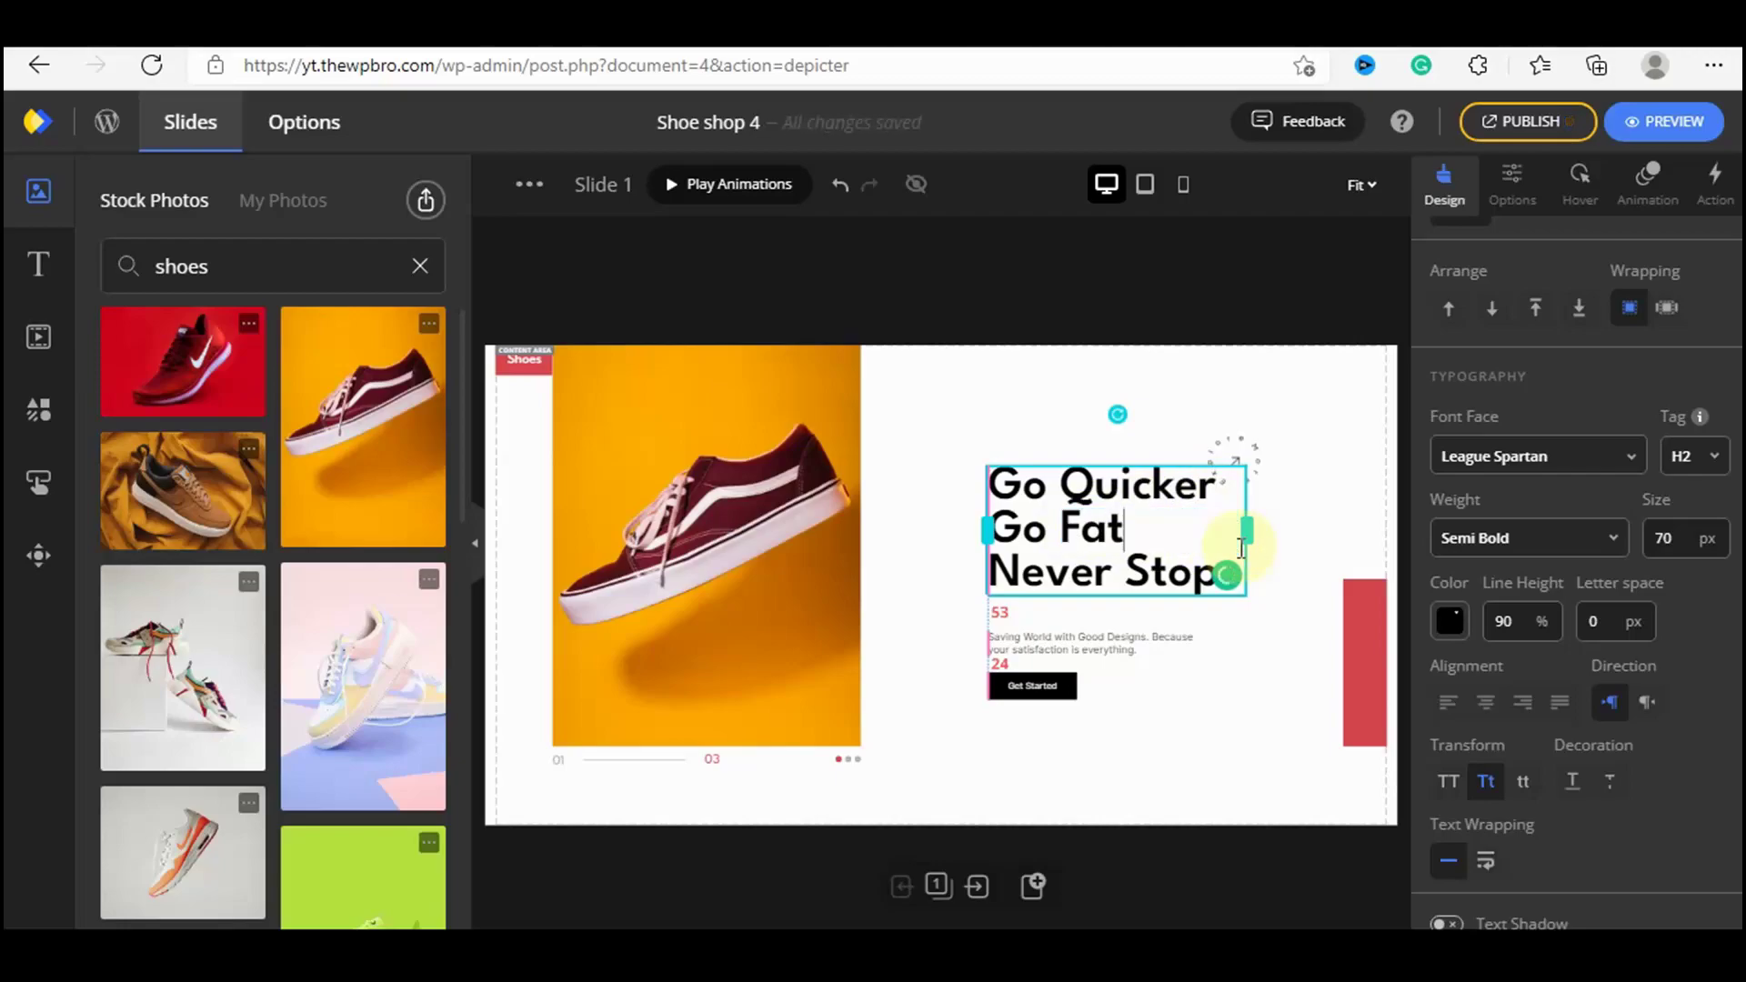
key("BackSpace")
type("ster")
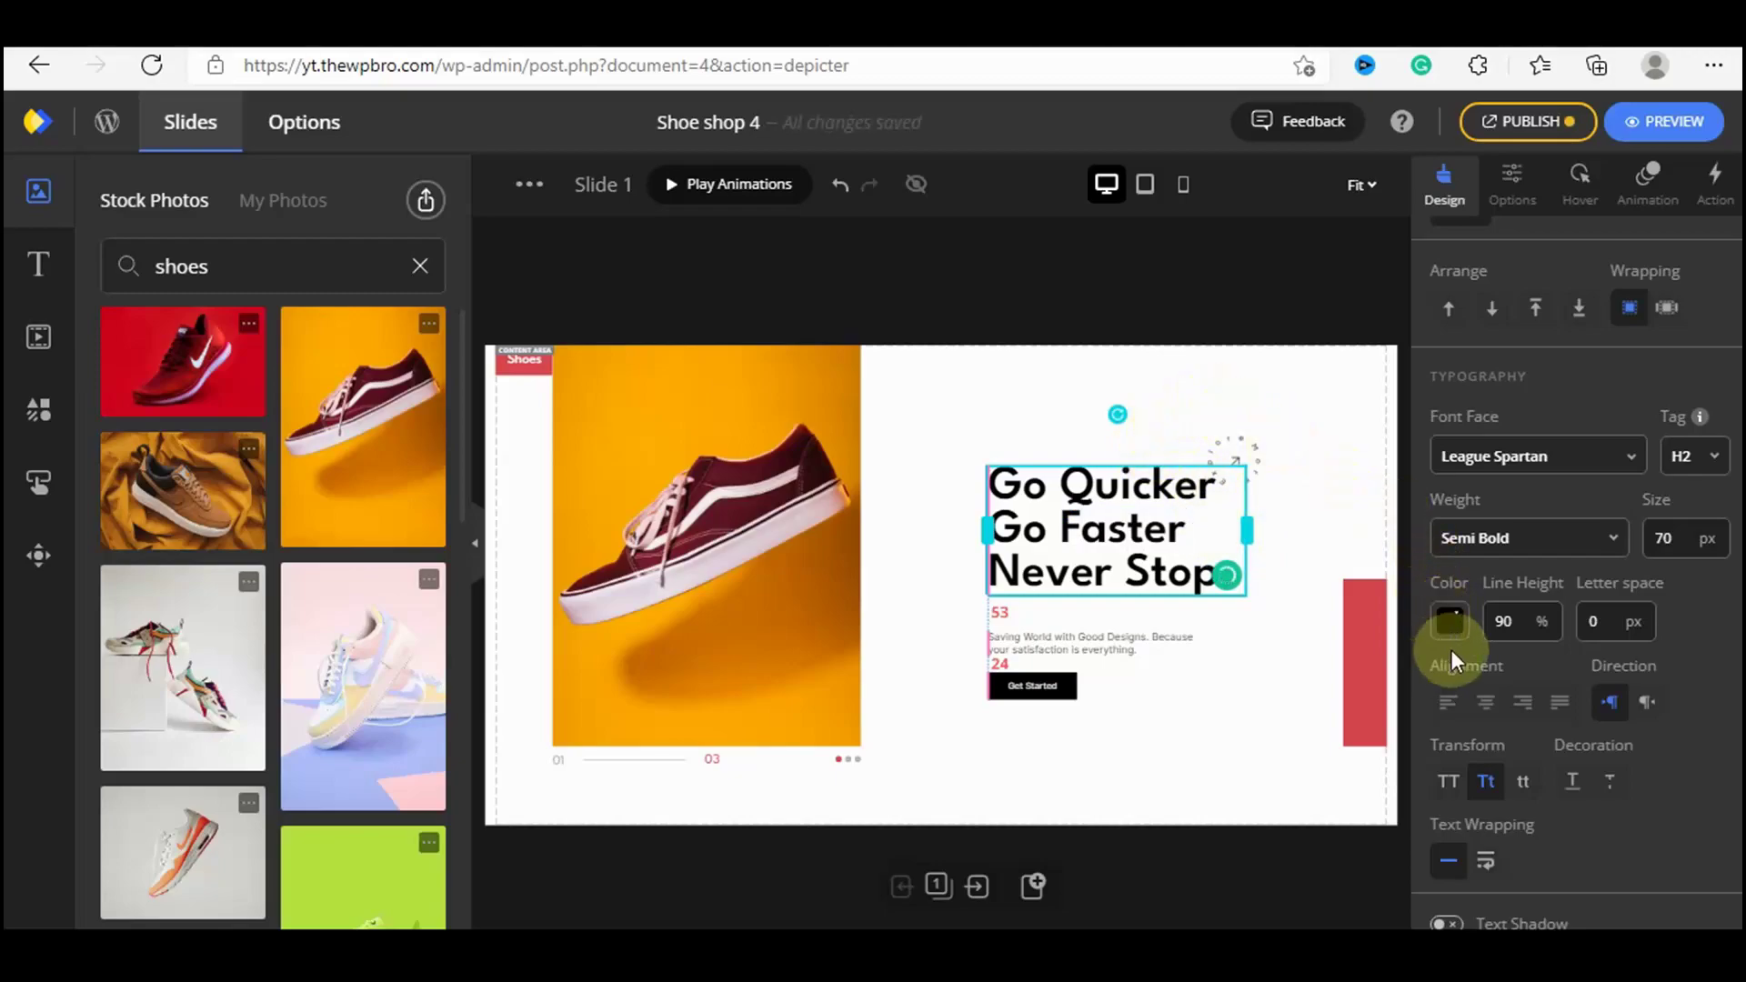
left_click(1364, 532)
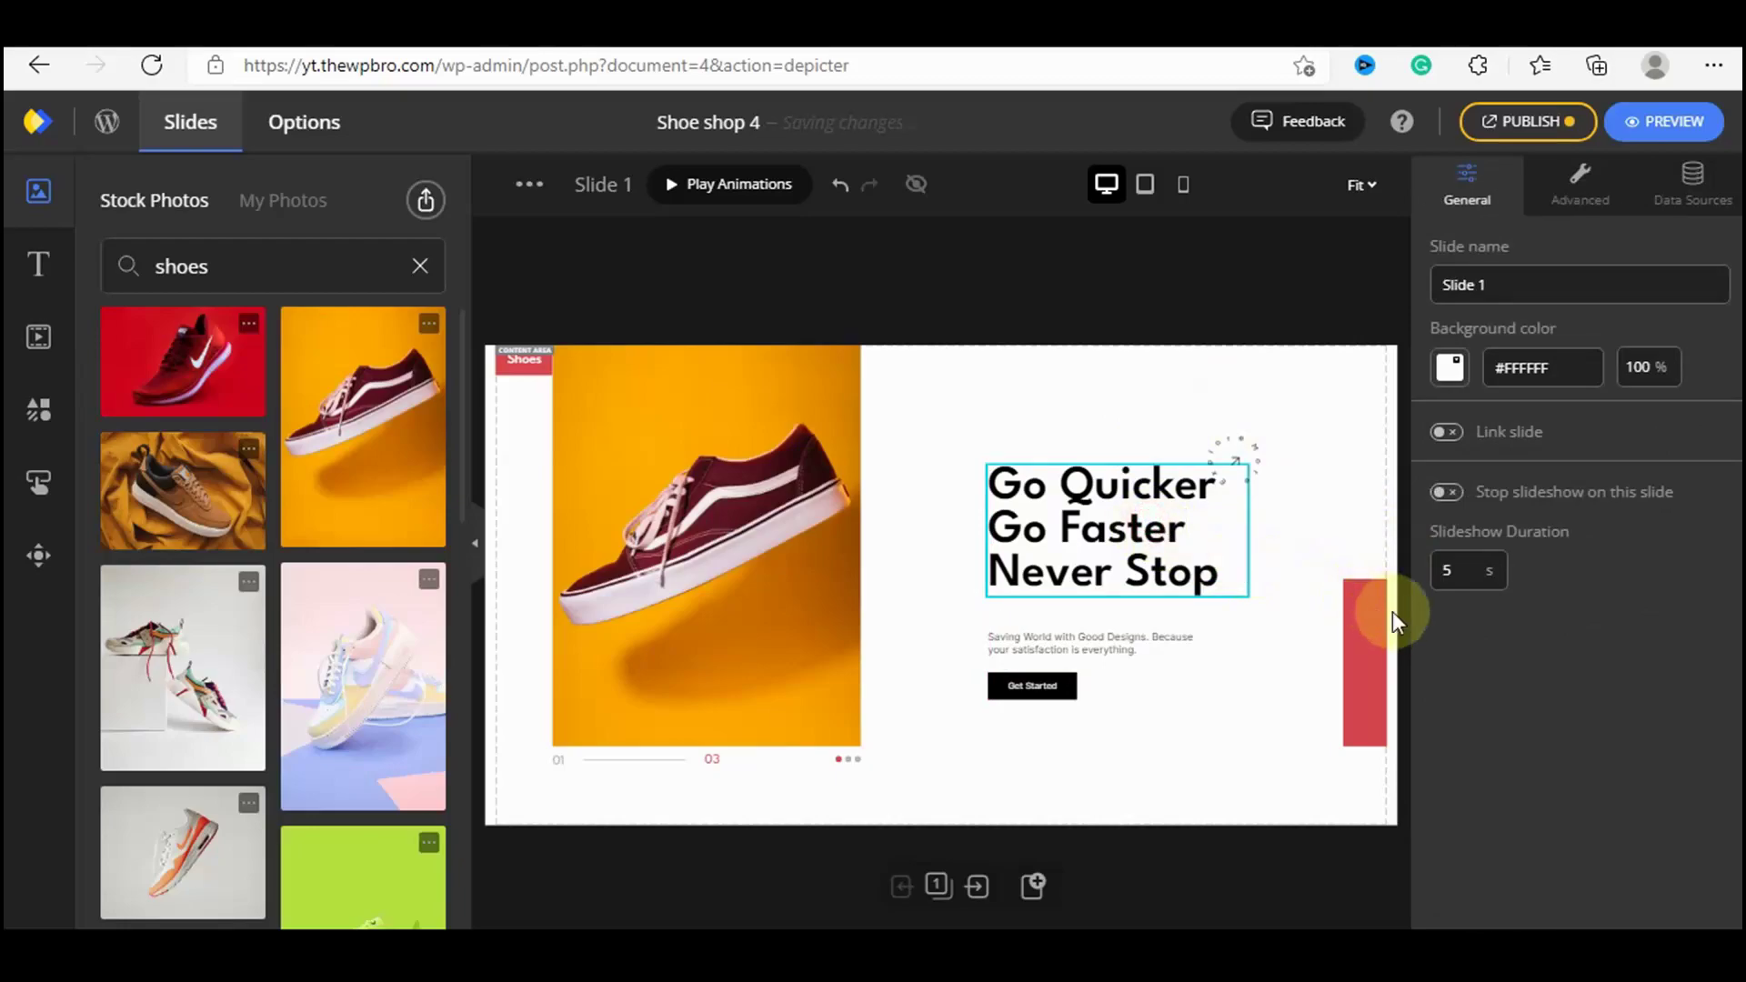
Try orange #FA8702 as the heading's text color, and set it back to black #000000.
left_click(1114, 527)
scroll(1496, 719, "down", 2)
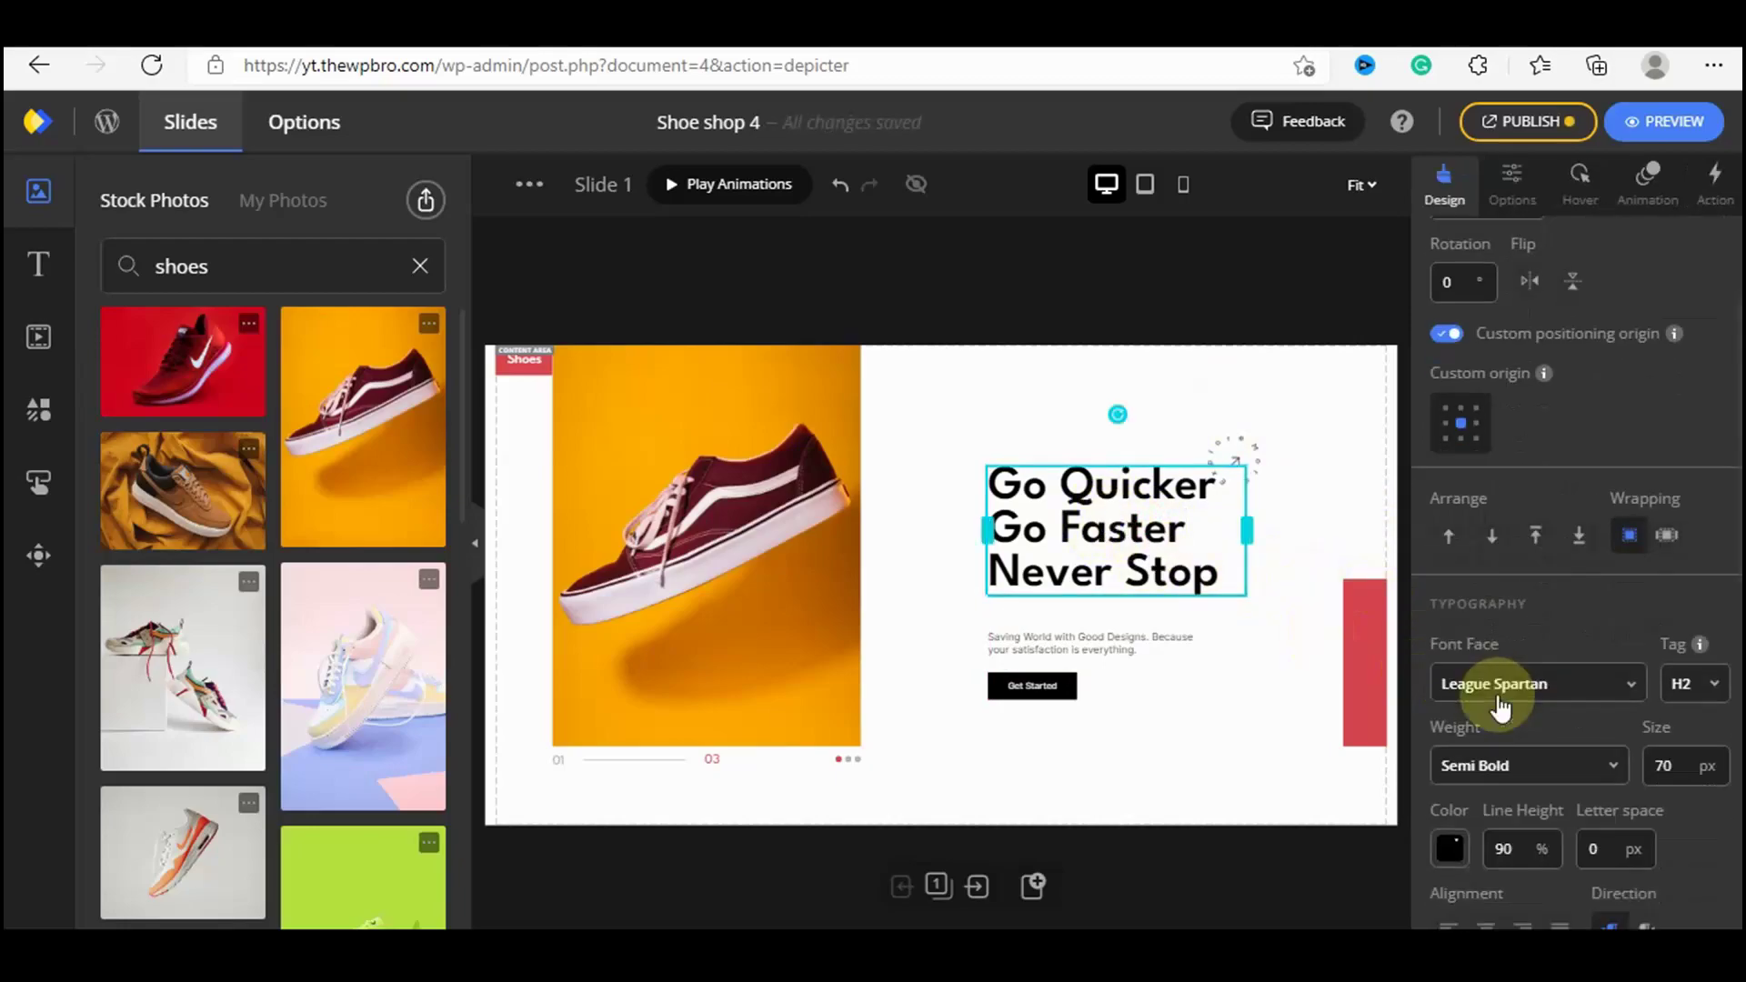
scroll(1499, 708, "down", 3)
left_click(1452, 518)
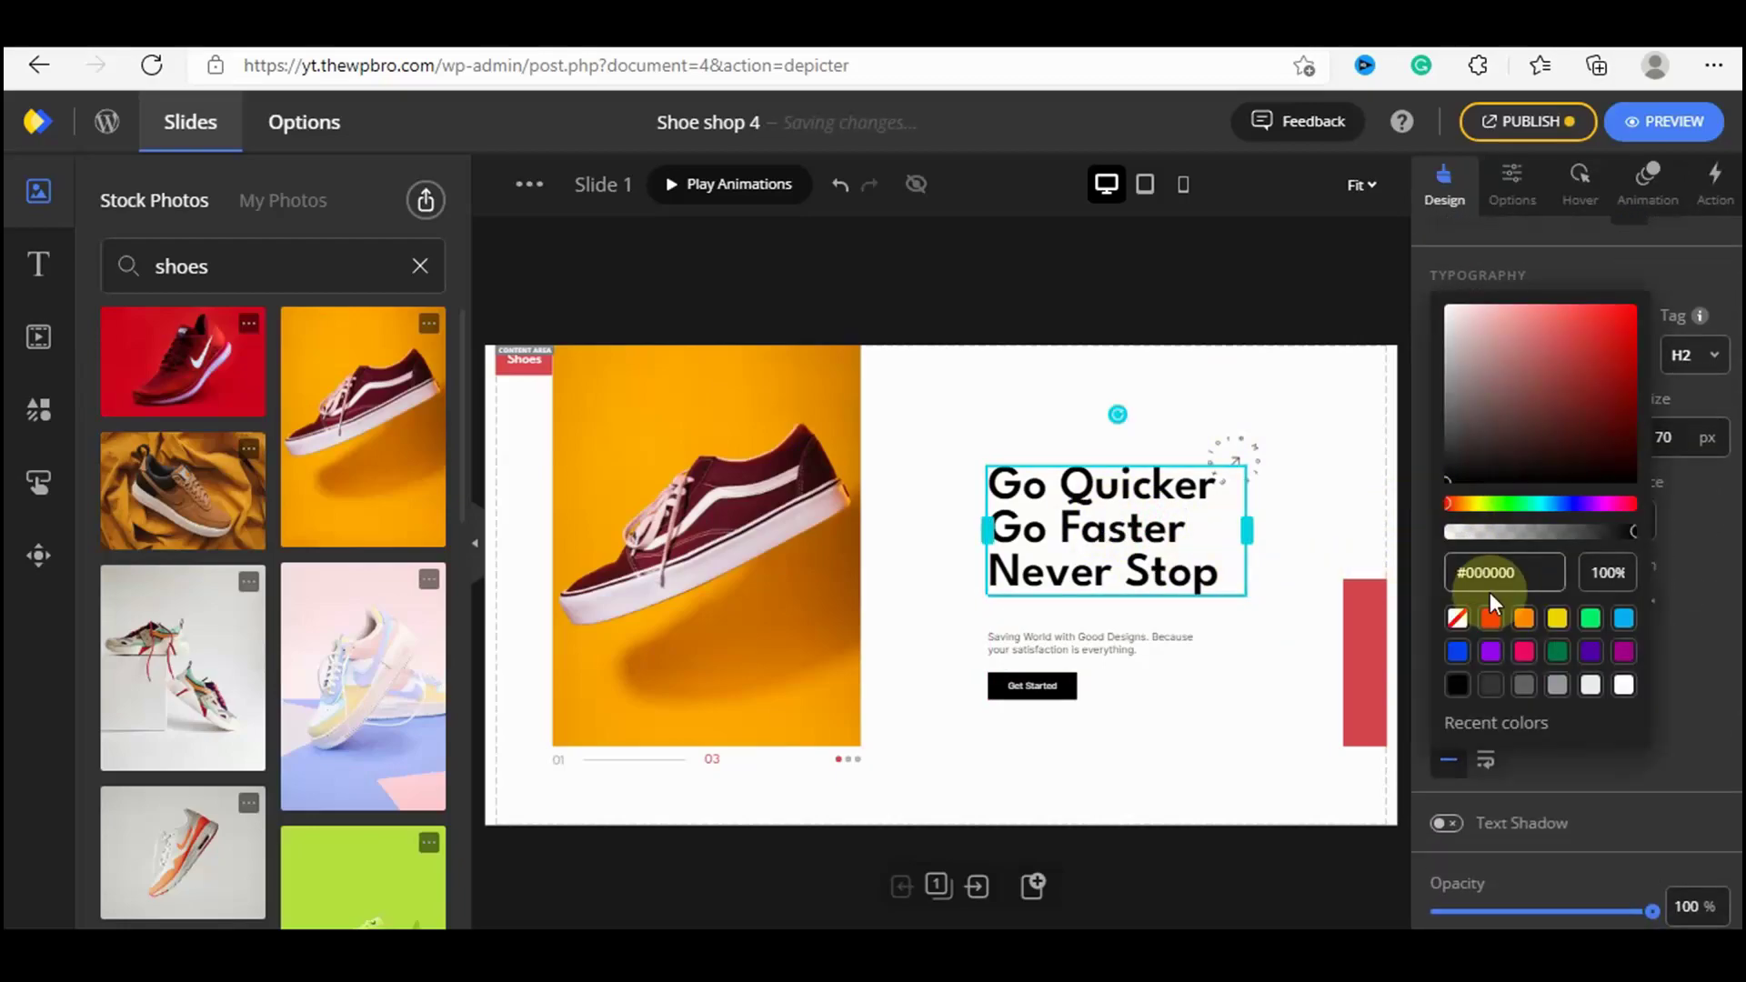
left_click(1524, 622)
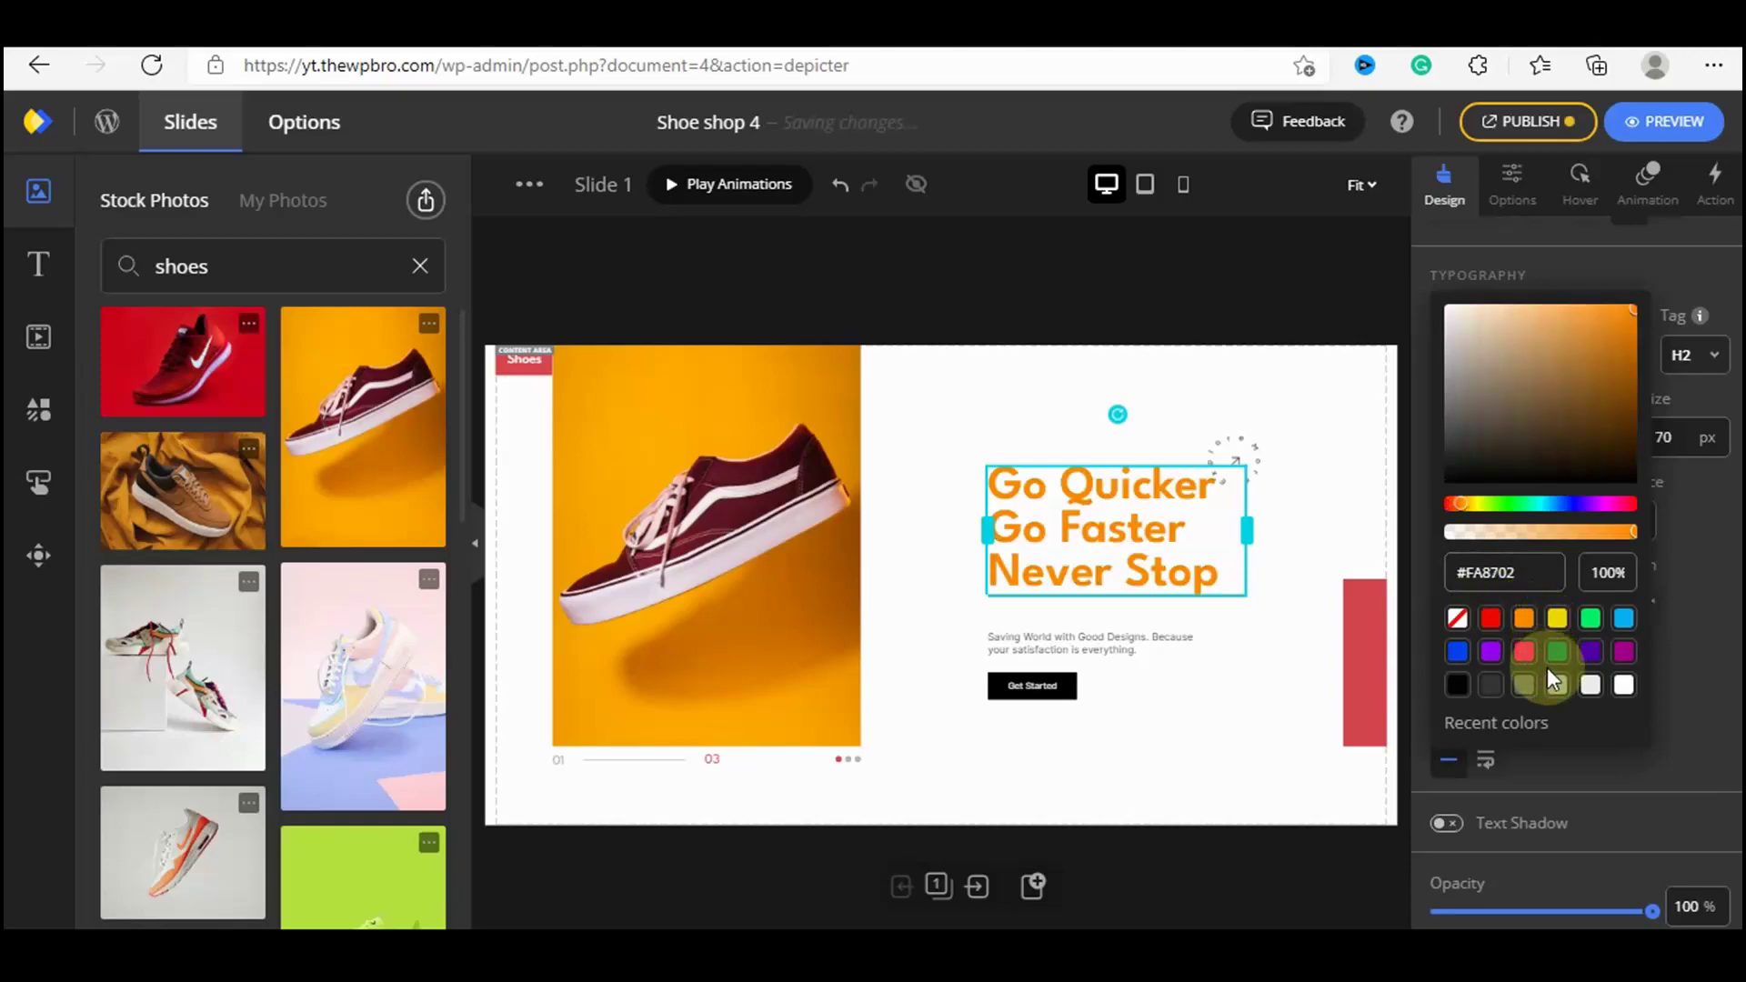
left_click(1490, 651)
left_click(1460, 696)
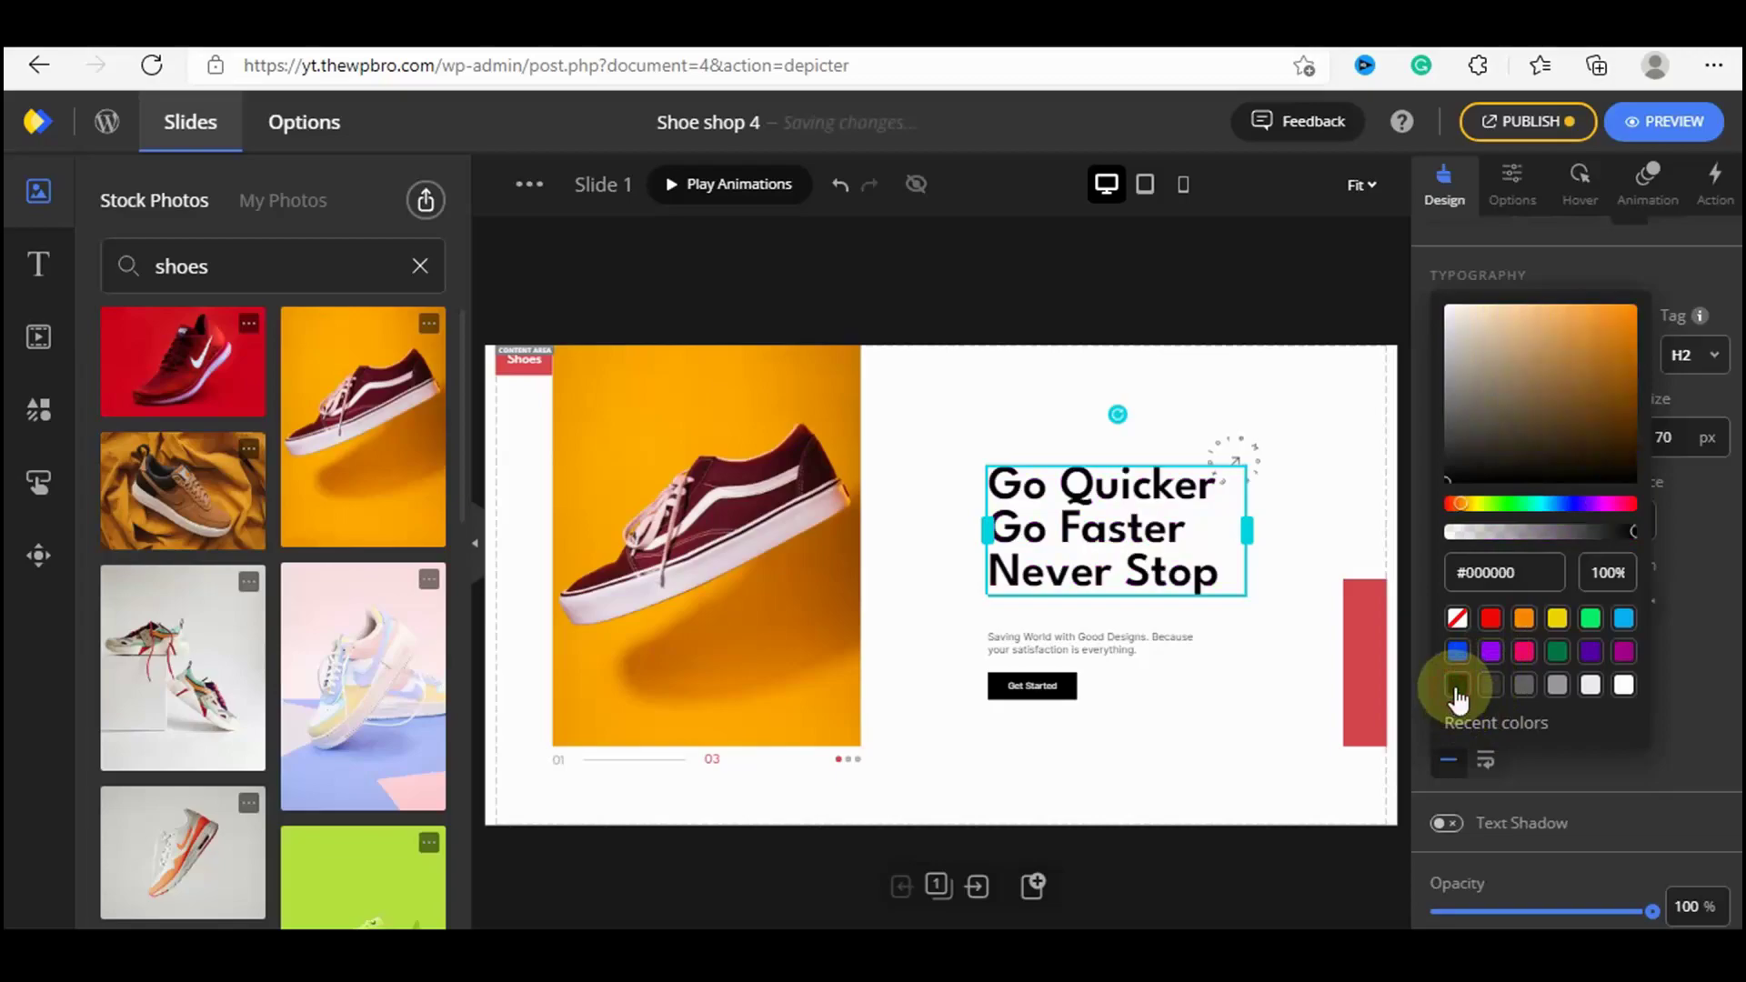
left_click(1623, 753)
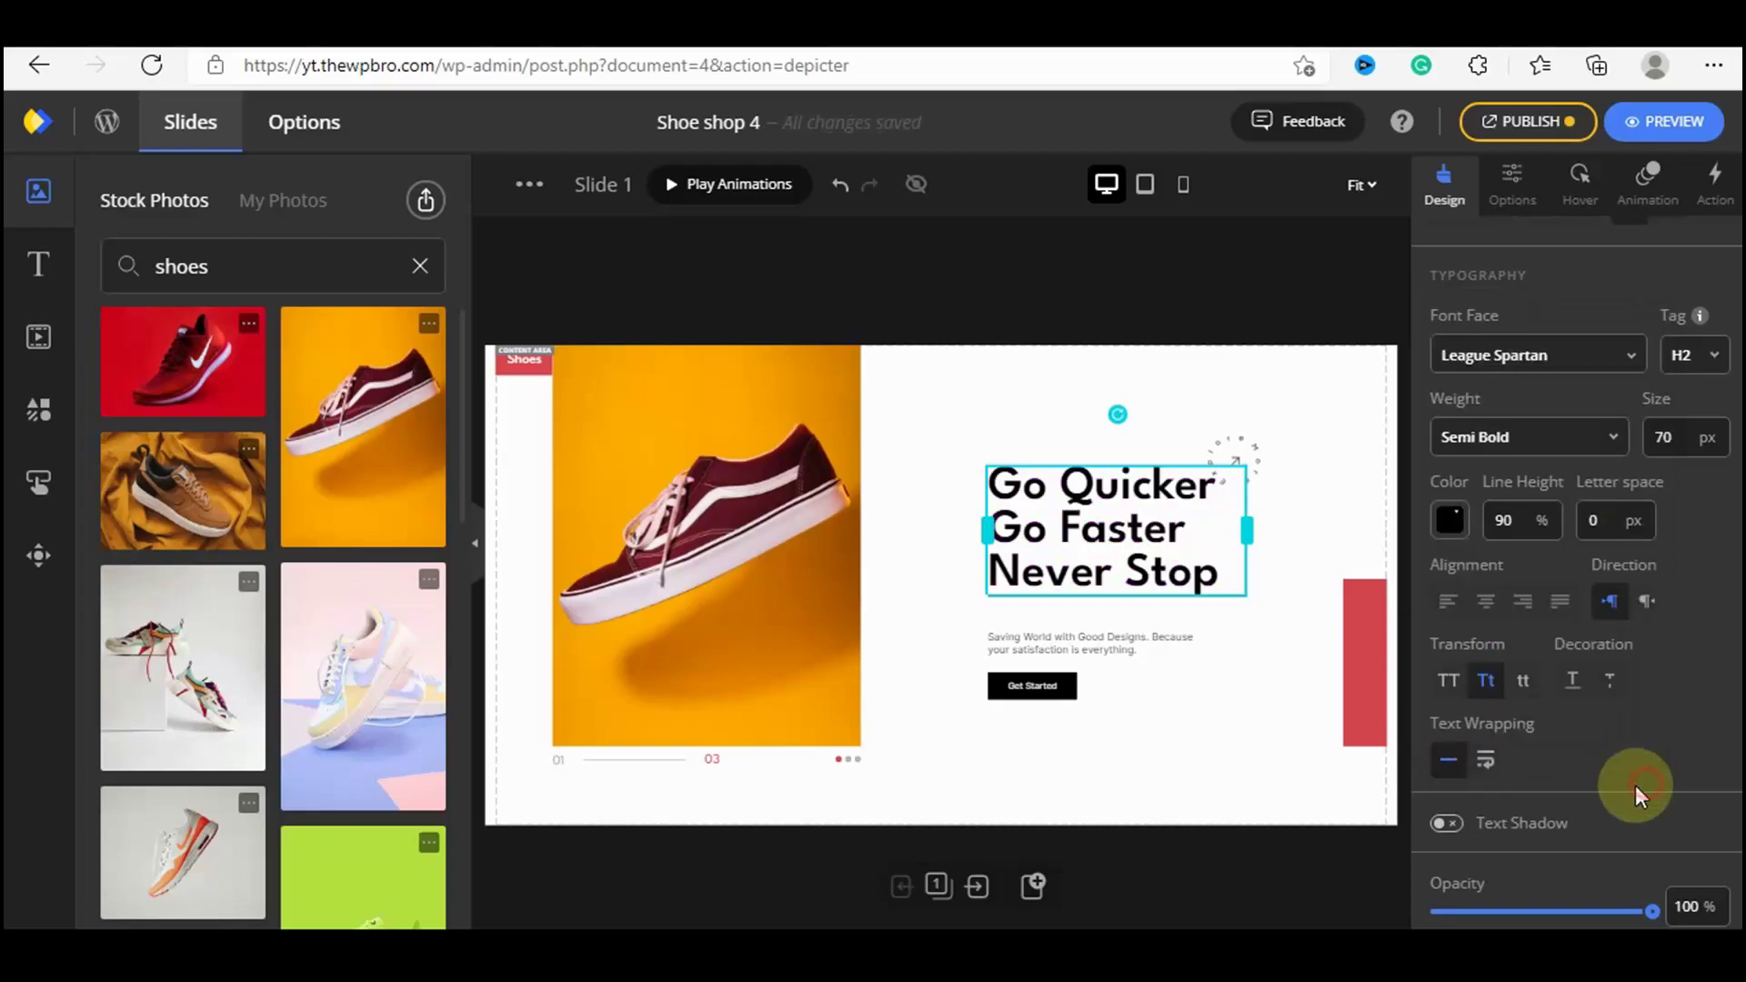
Set the font size of the paragraph below the slide 1 heading to 20 px.
left_click(1119, 701)
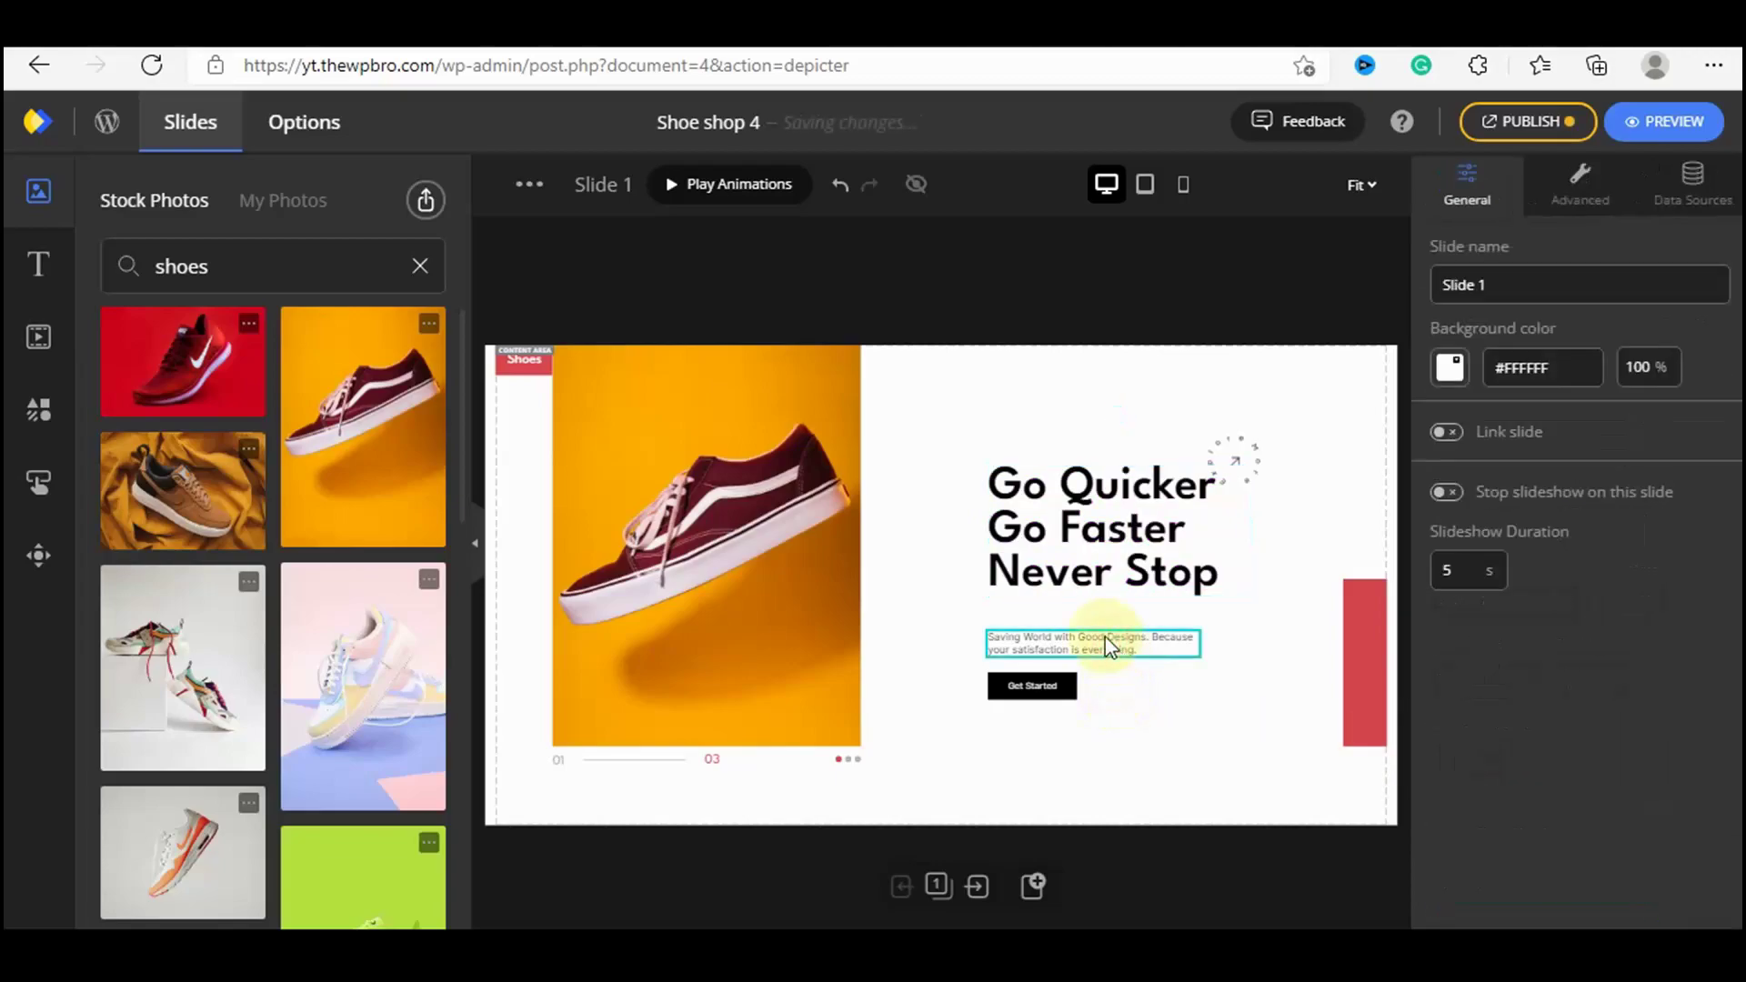
left_click(1108, 647)
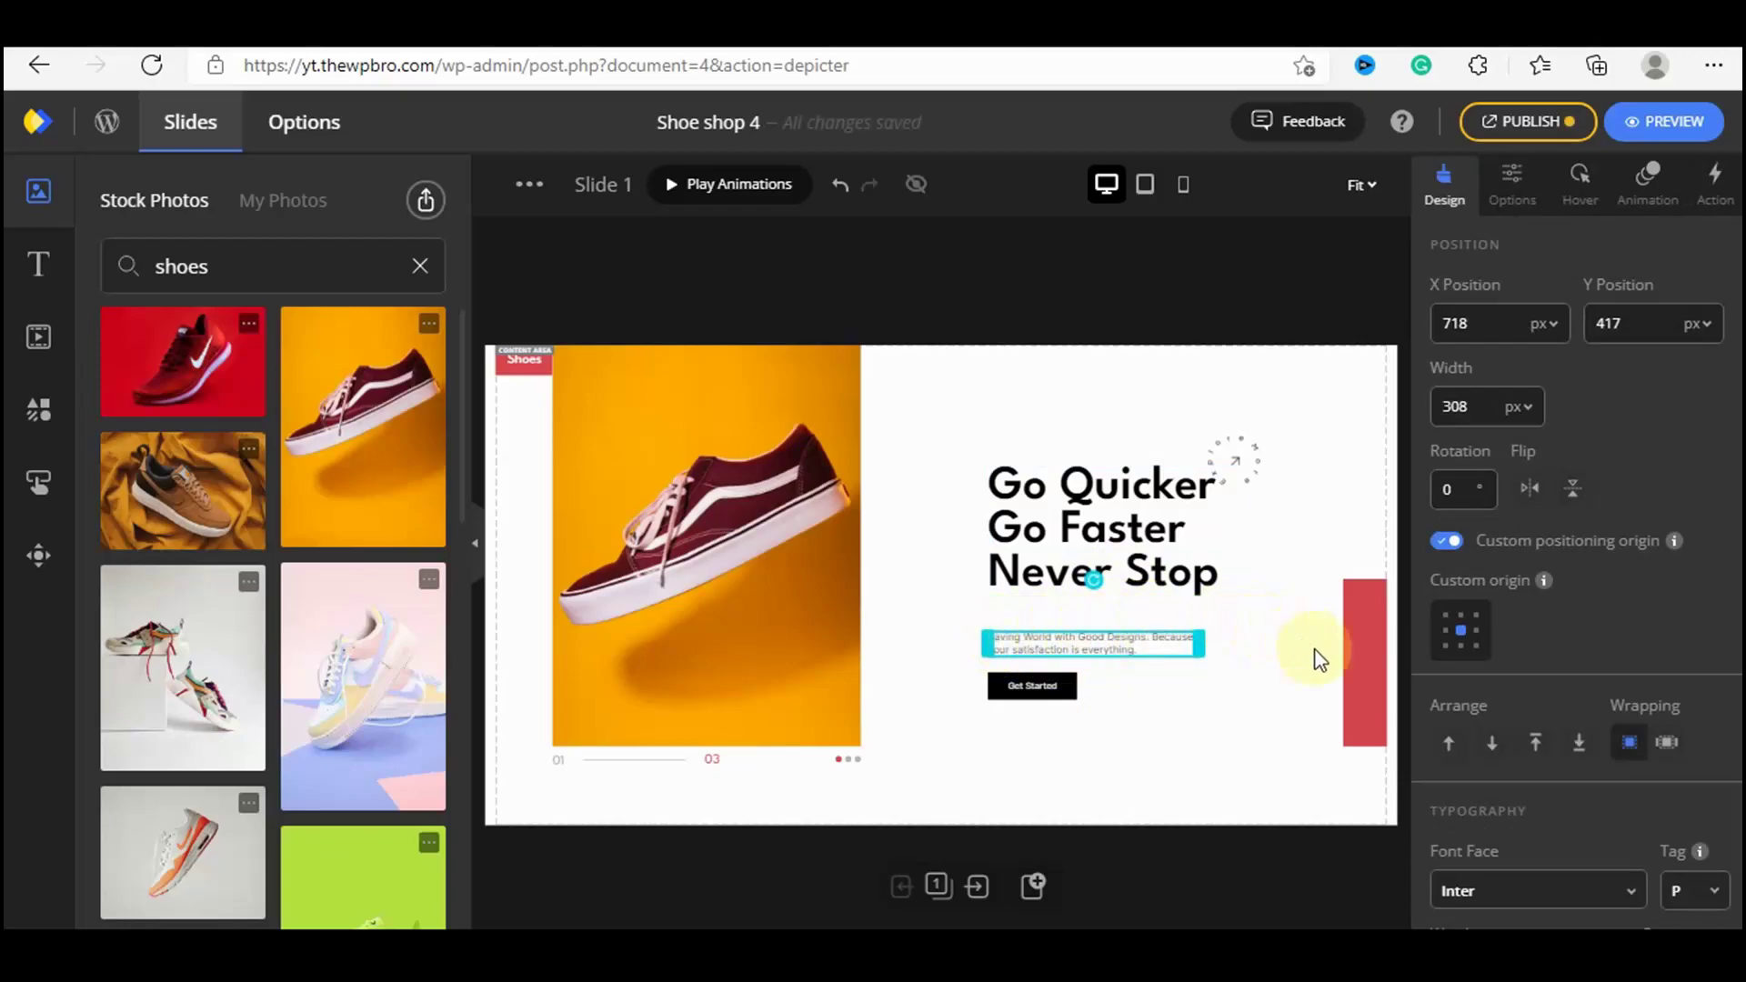
left_click(1284, 700)
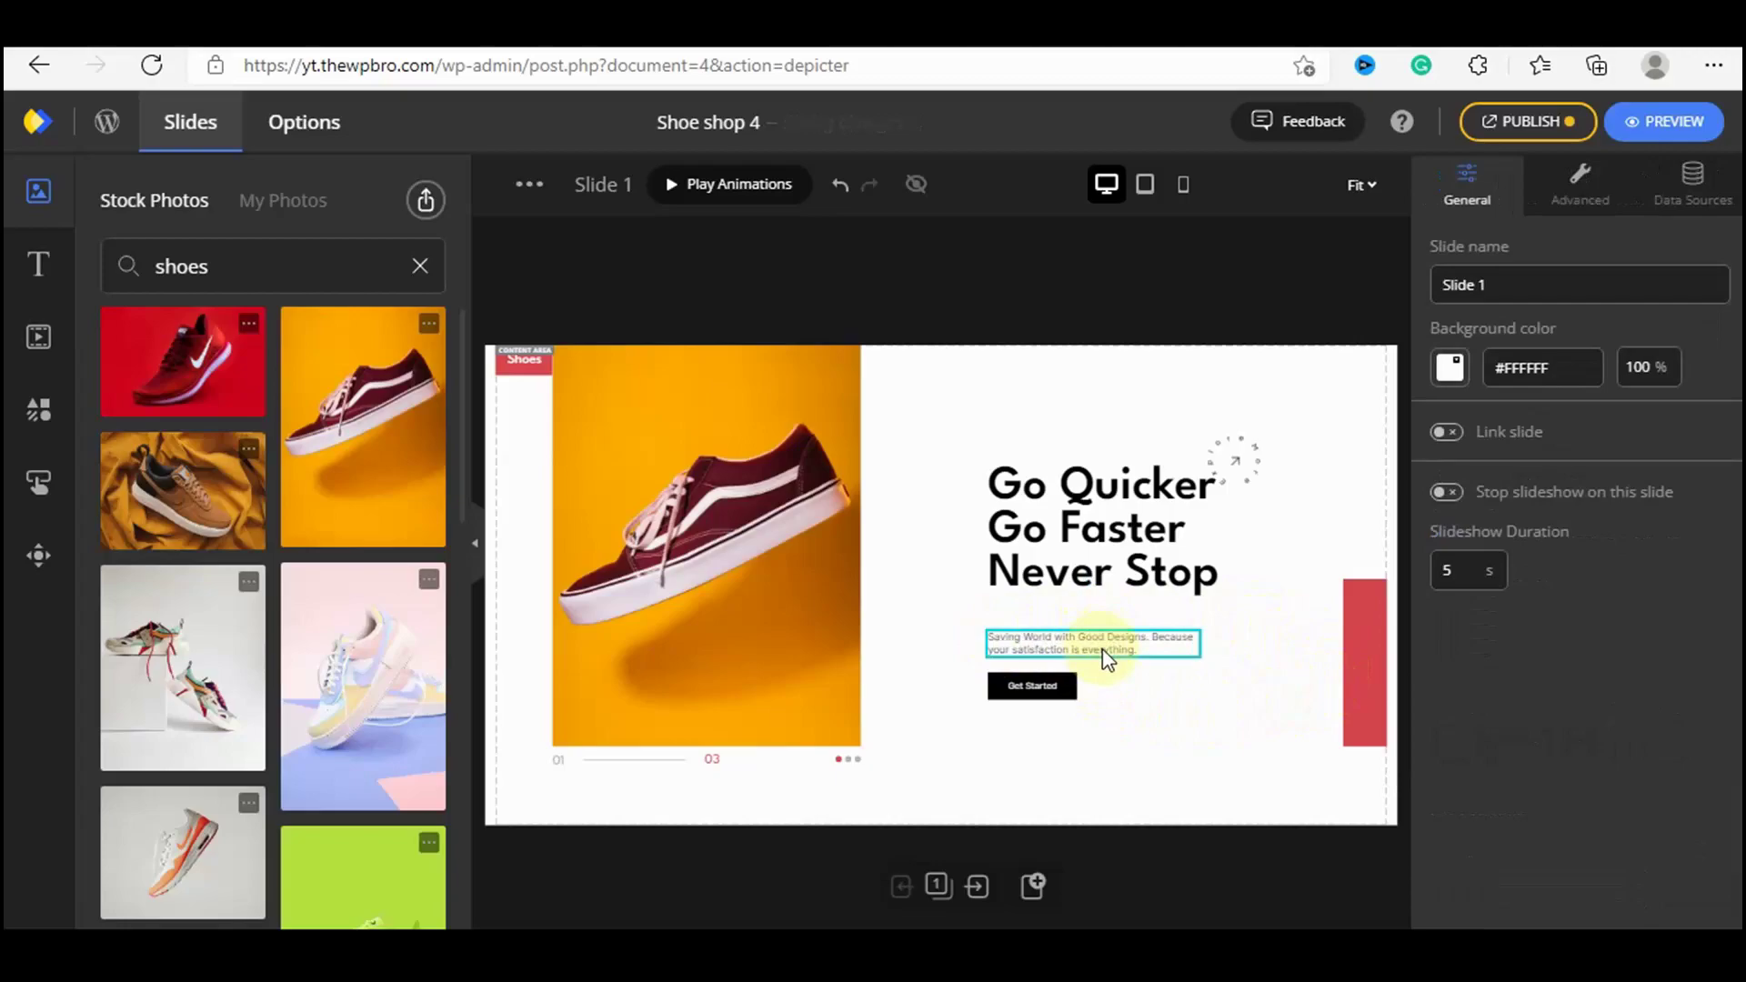
left_click(1201, 641)
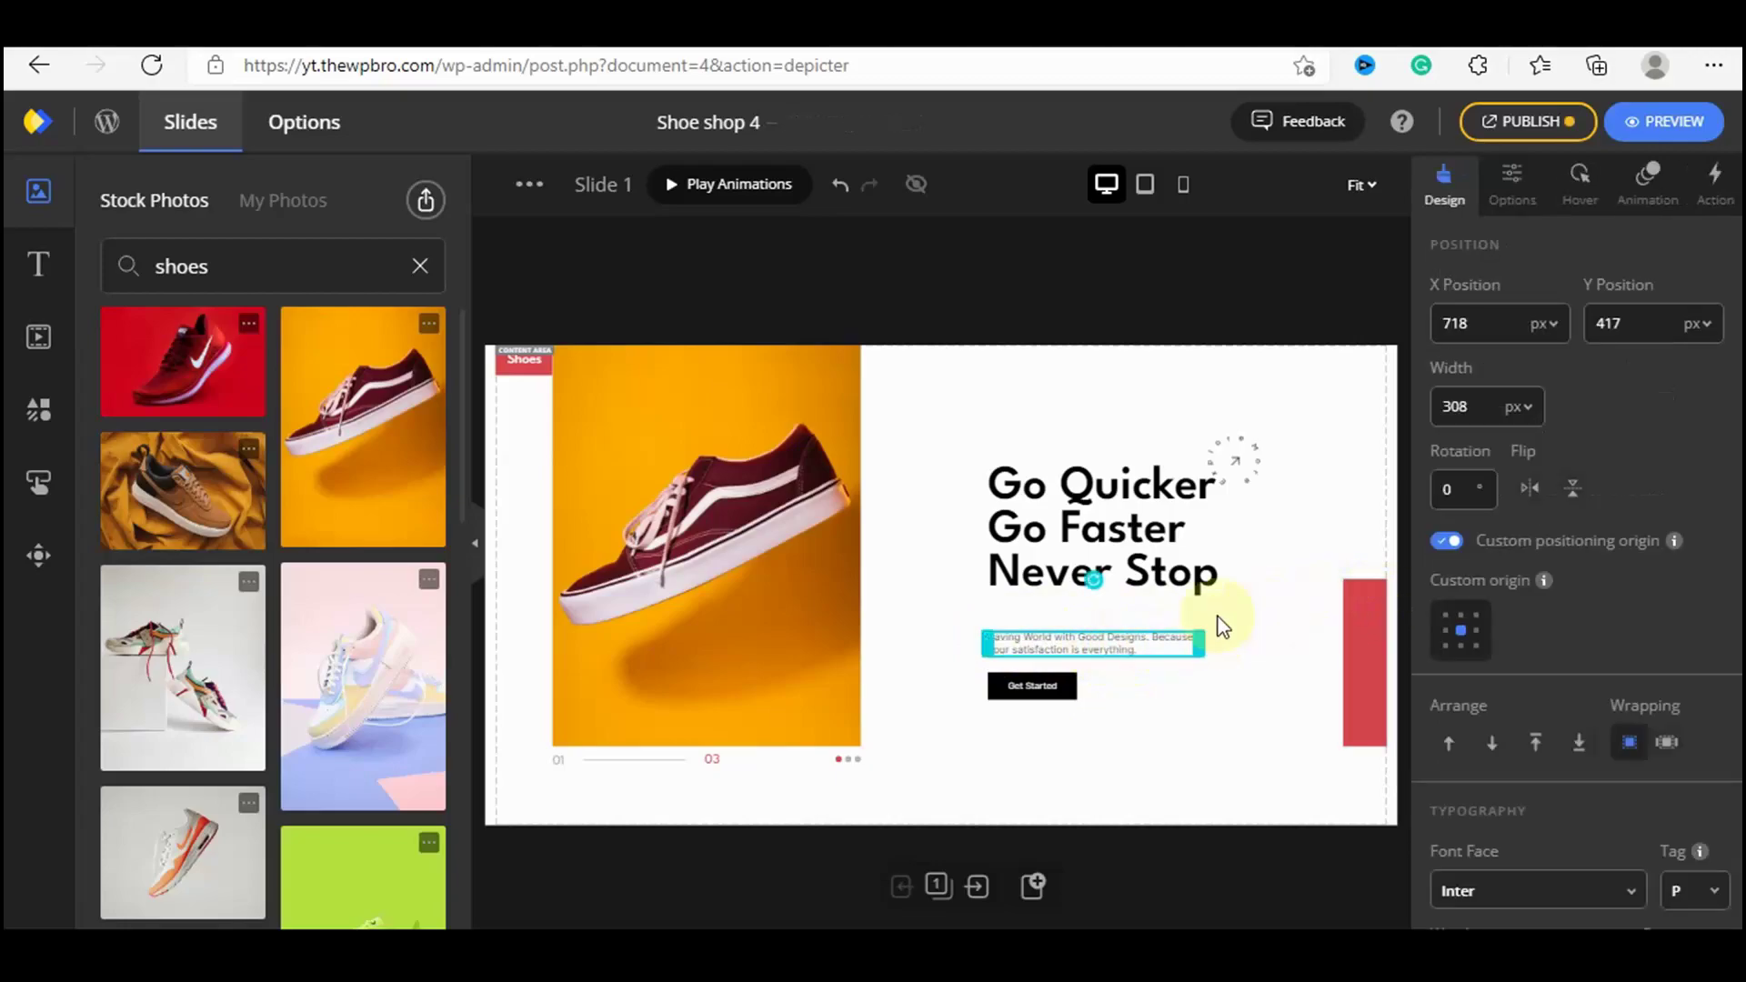
scroll(1683, 651, "down", 1)
scroll(1683, 642, "down", 4)
double_click(1663, 544)
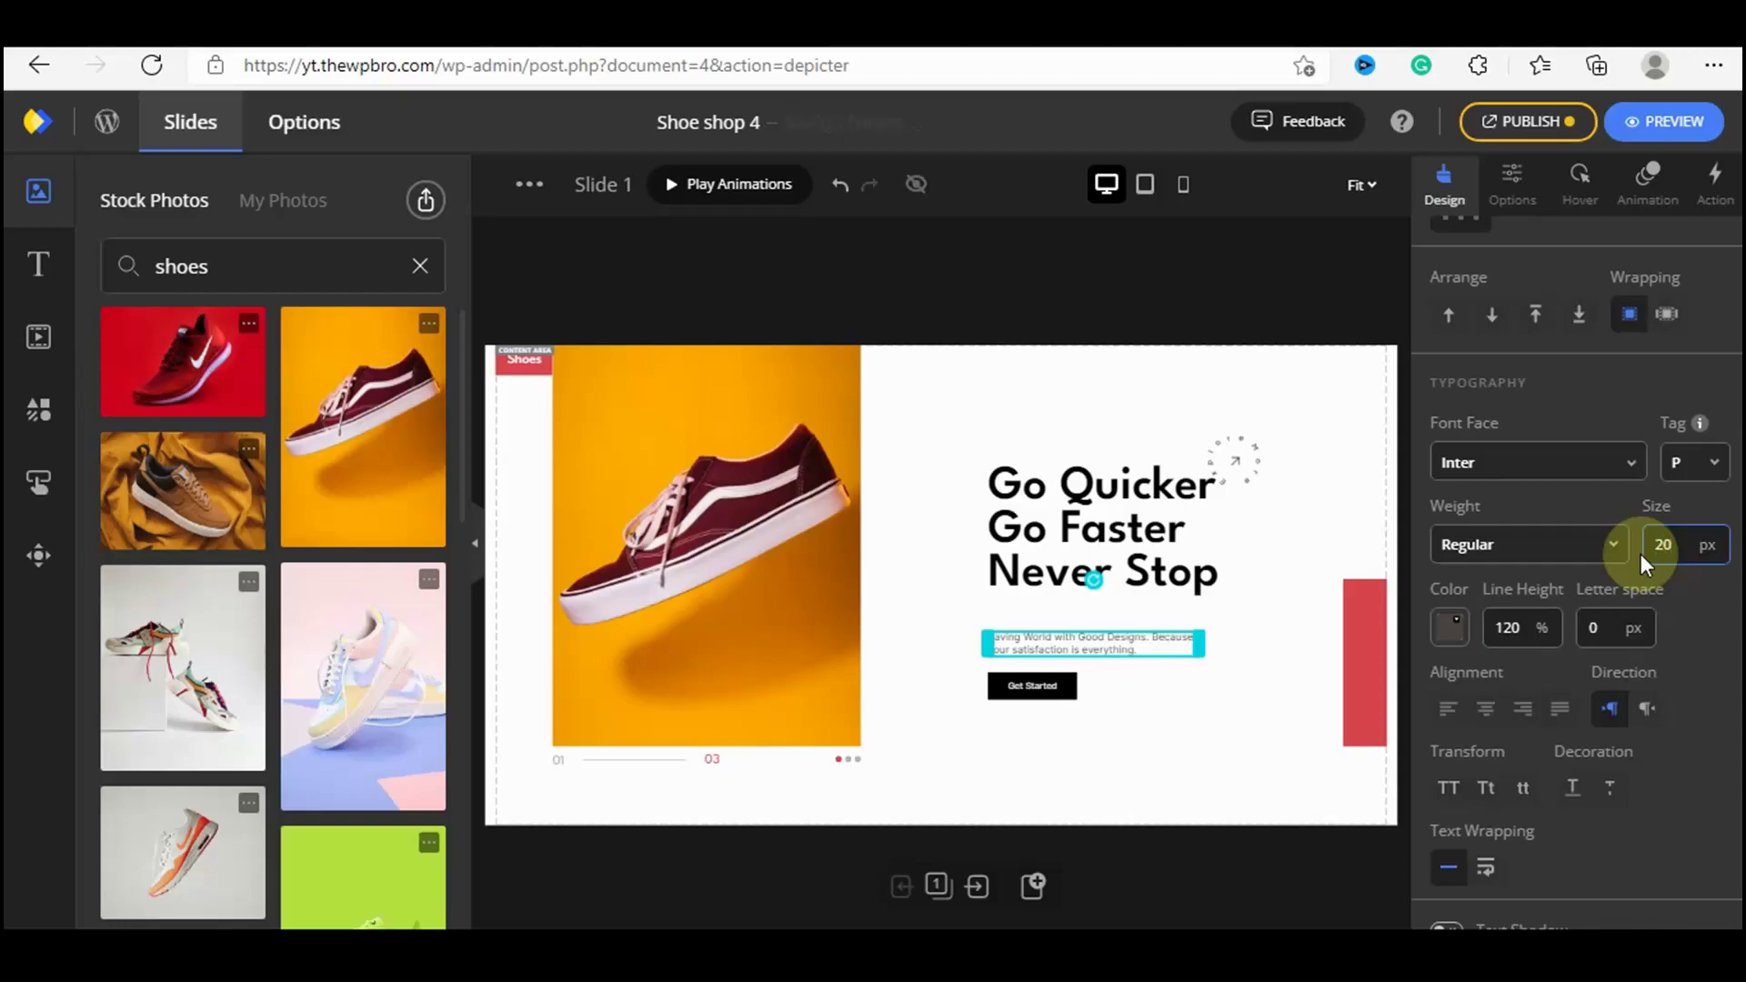
key("Return")
left_click(1292, 698)
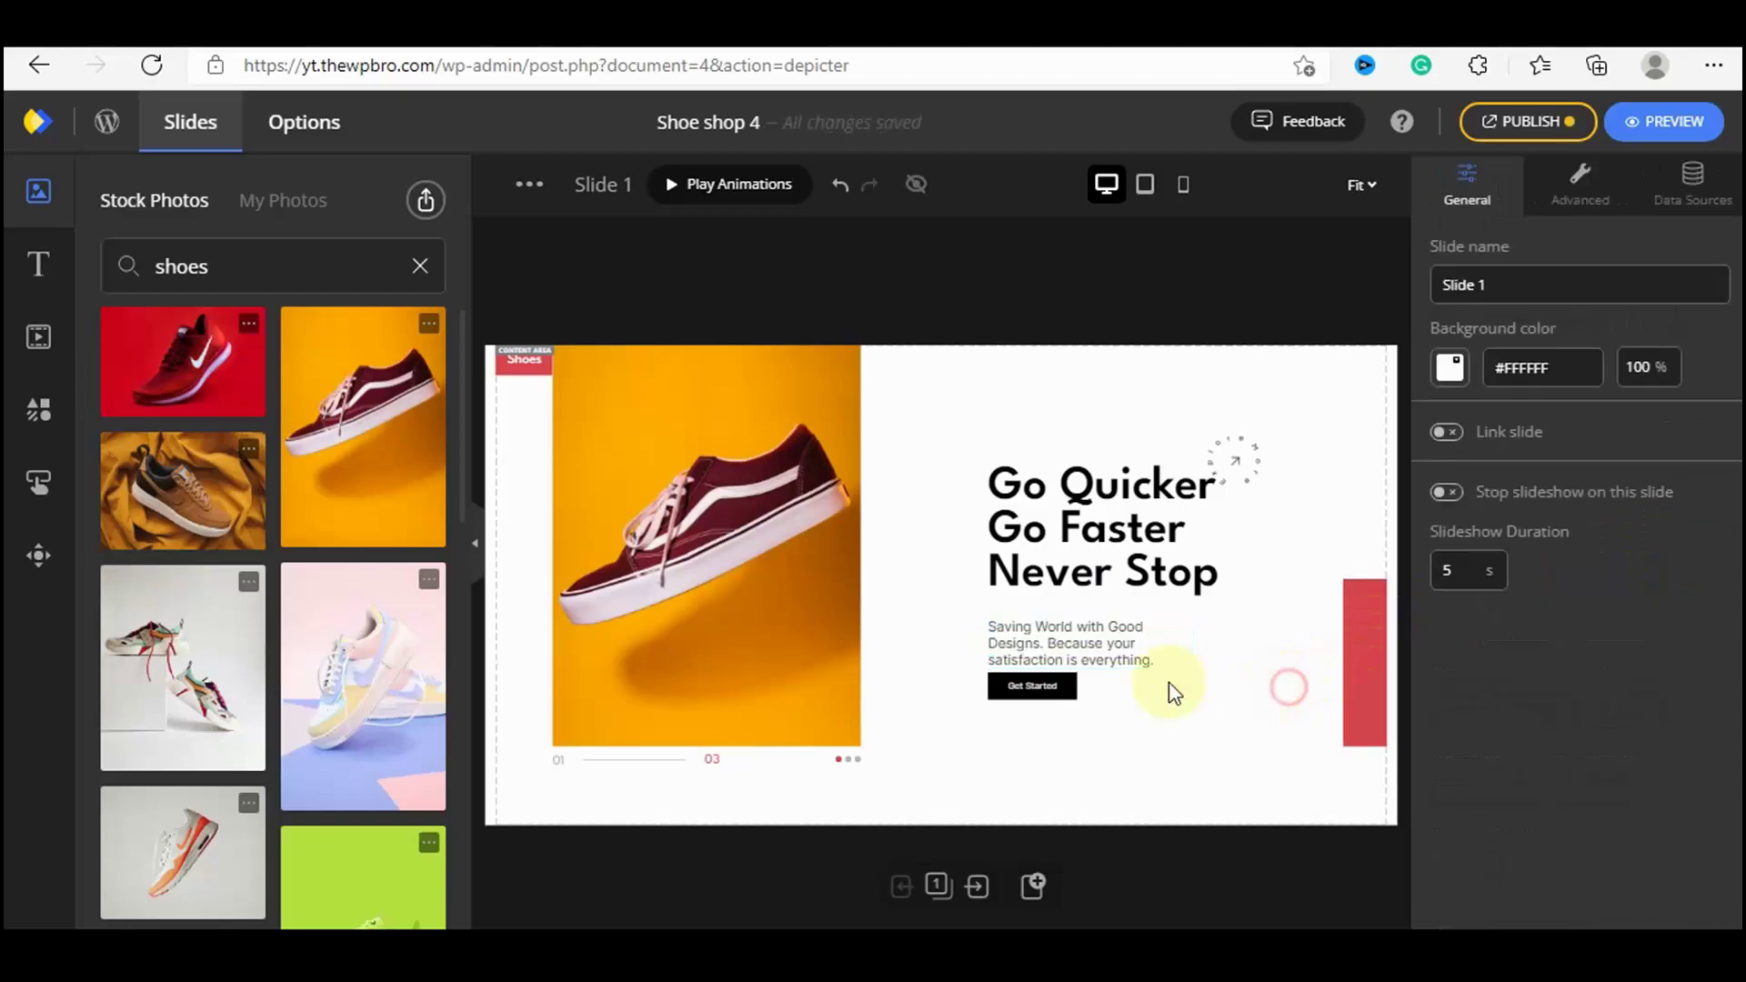
Move the paragraph up to a Y position of about 384 px and widen its text box slightly.
left_click_drag(1039, 640, 1044, 631)
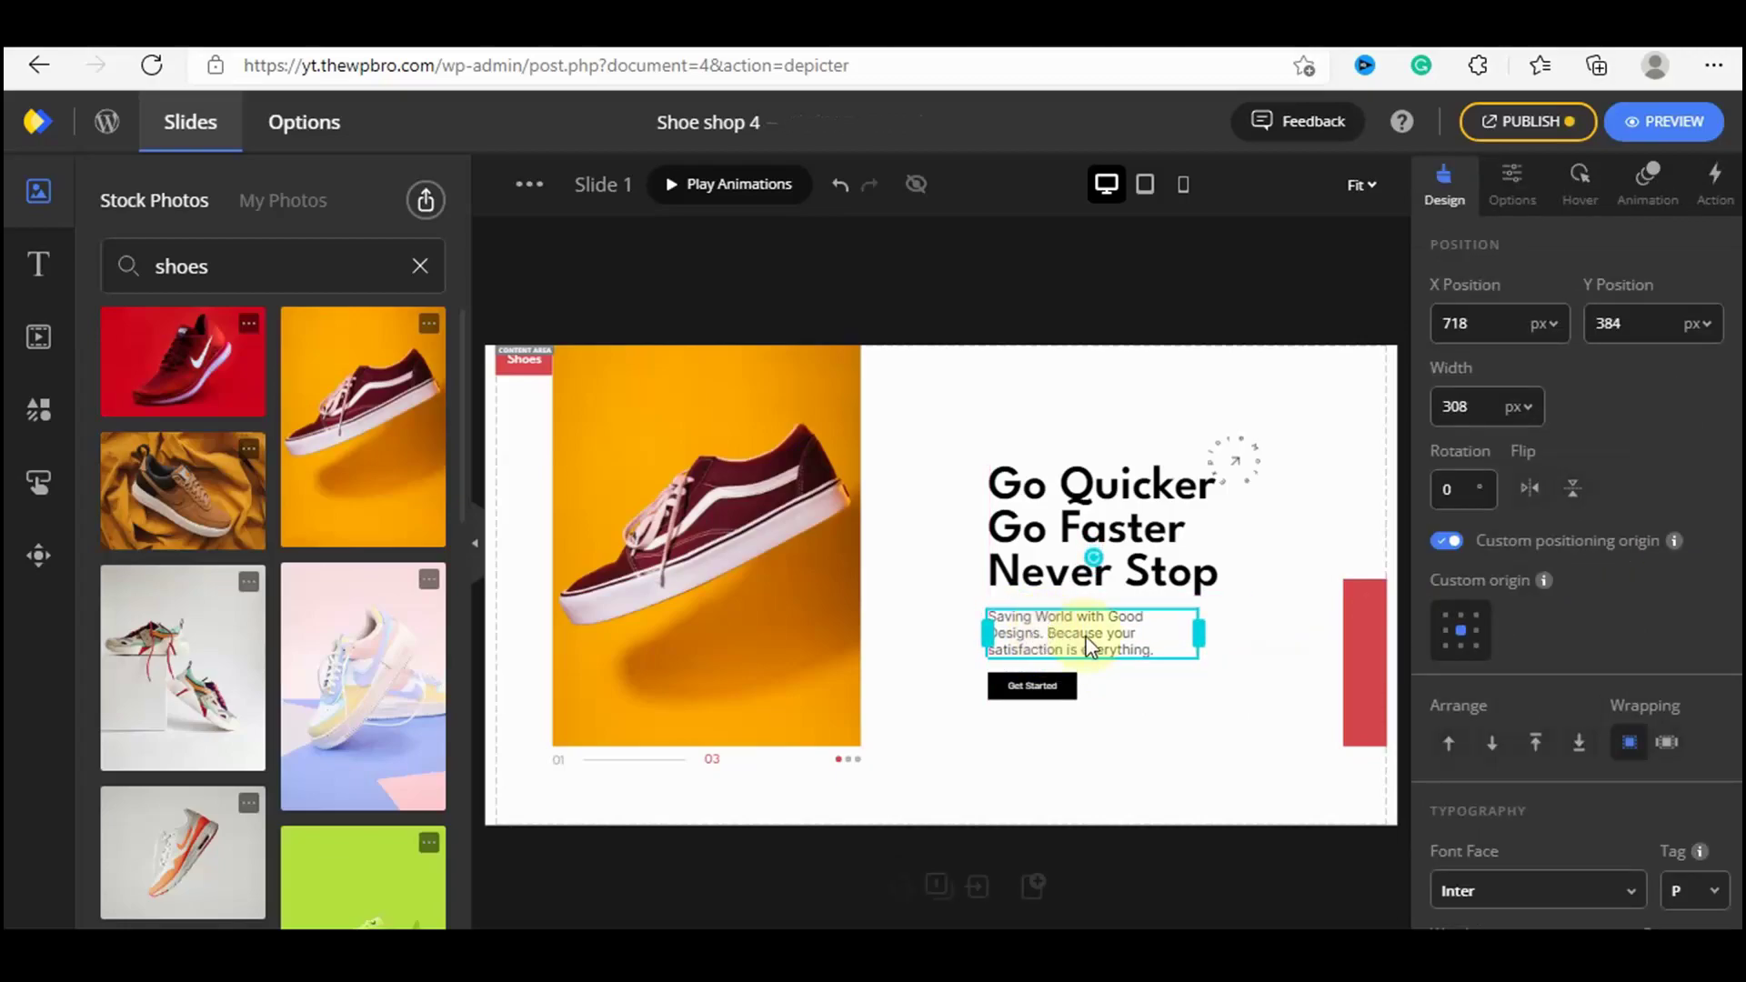
mouse_move(1199, 629)
left_mouse_down()
mouse_move(1253, 628)
mouse_move(1229, 624)
left_mouse_up()
left_click(1260, 717)
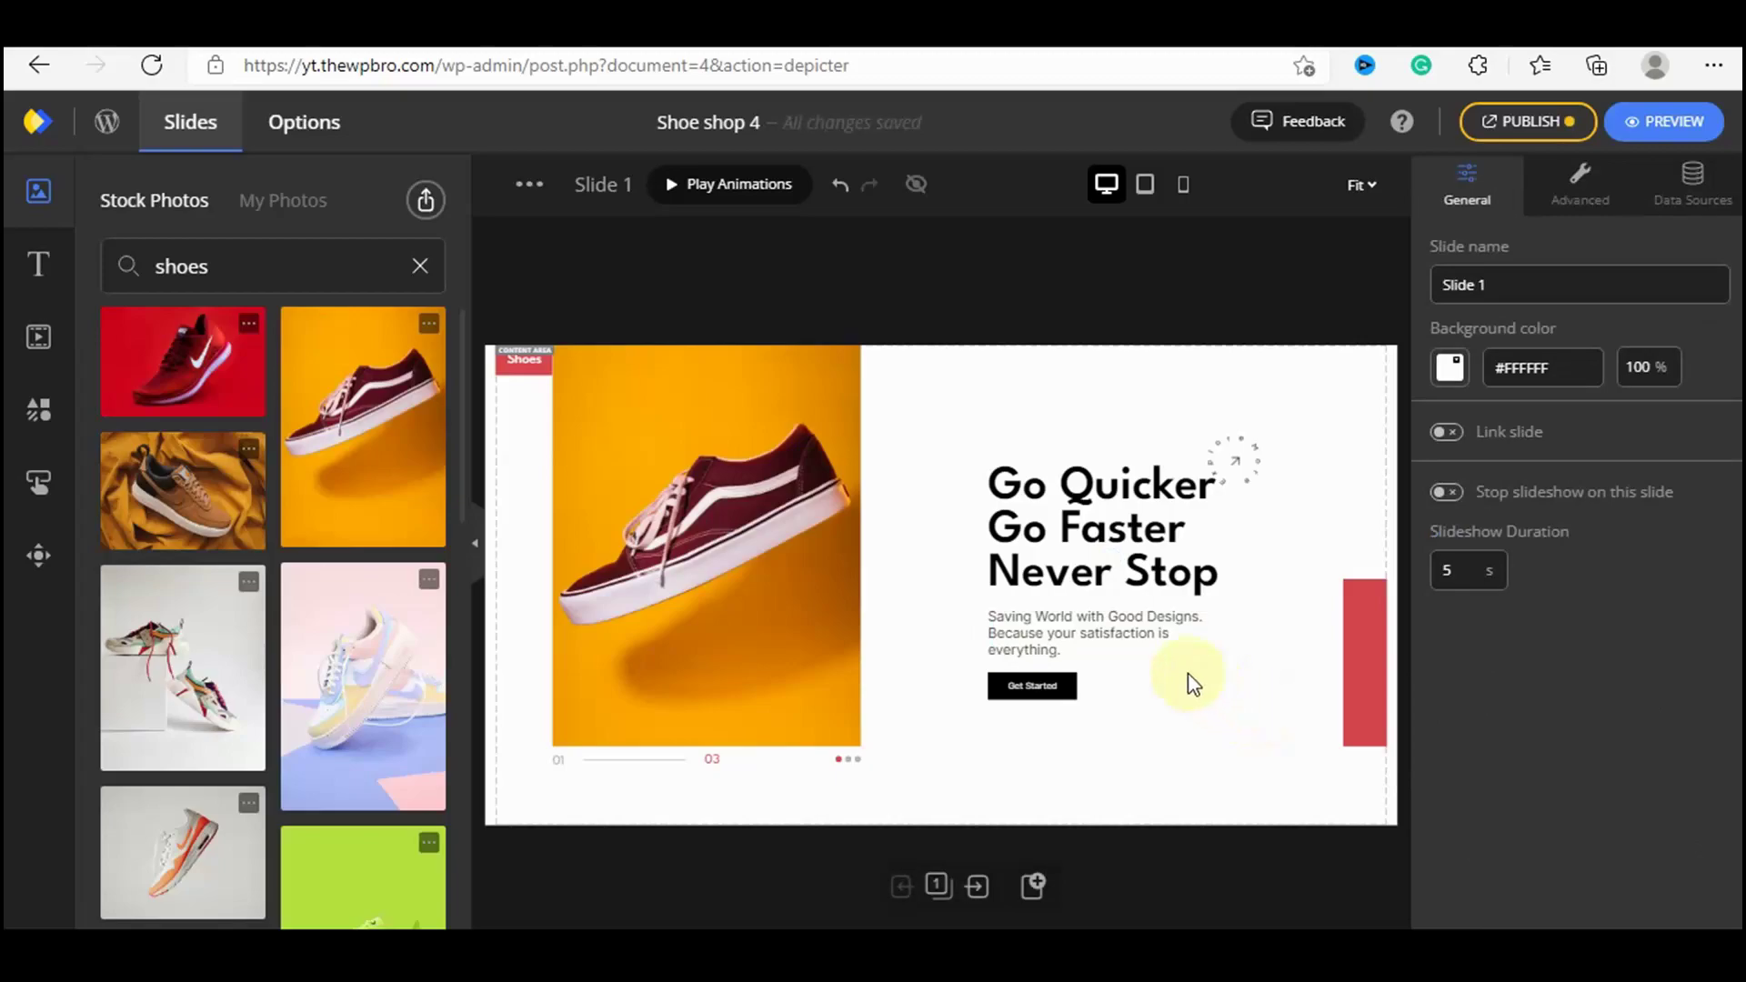
Enlarge the Get Started button to about 199 by 66 px.
left_click(1066, 702)
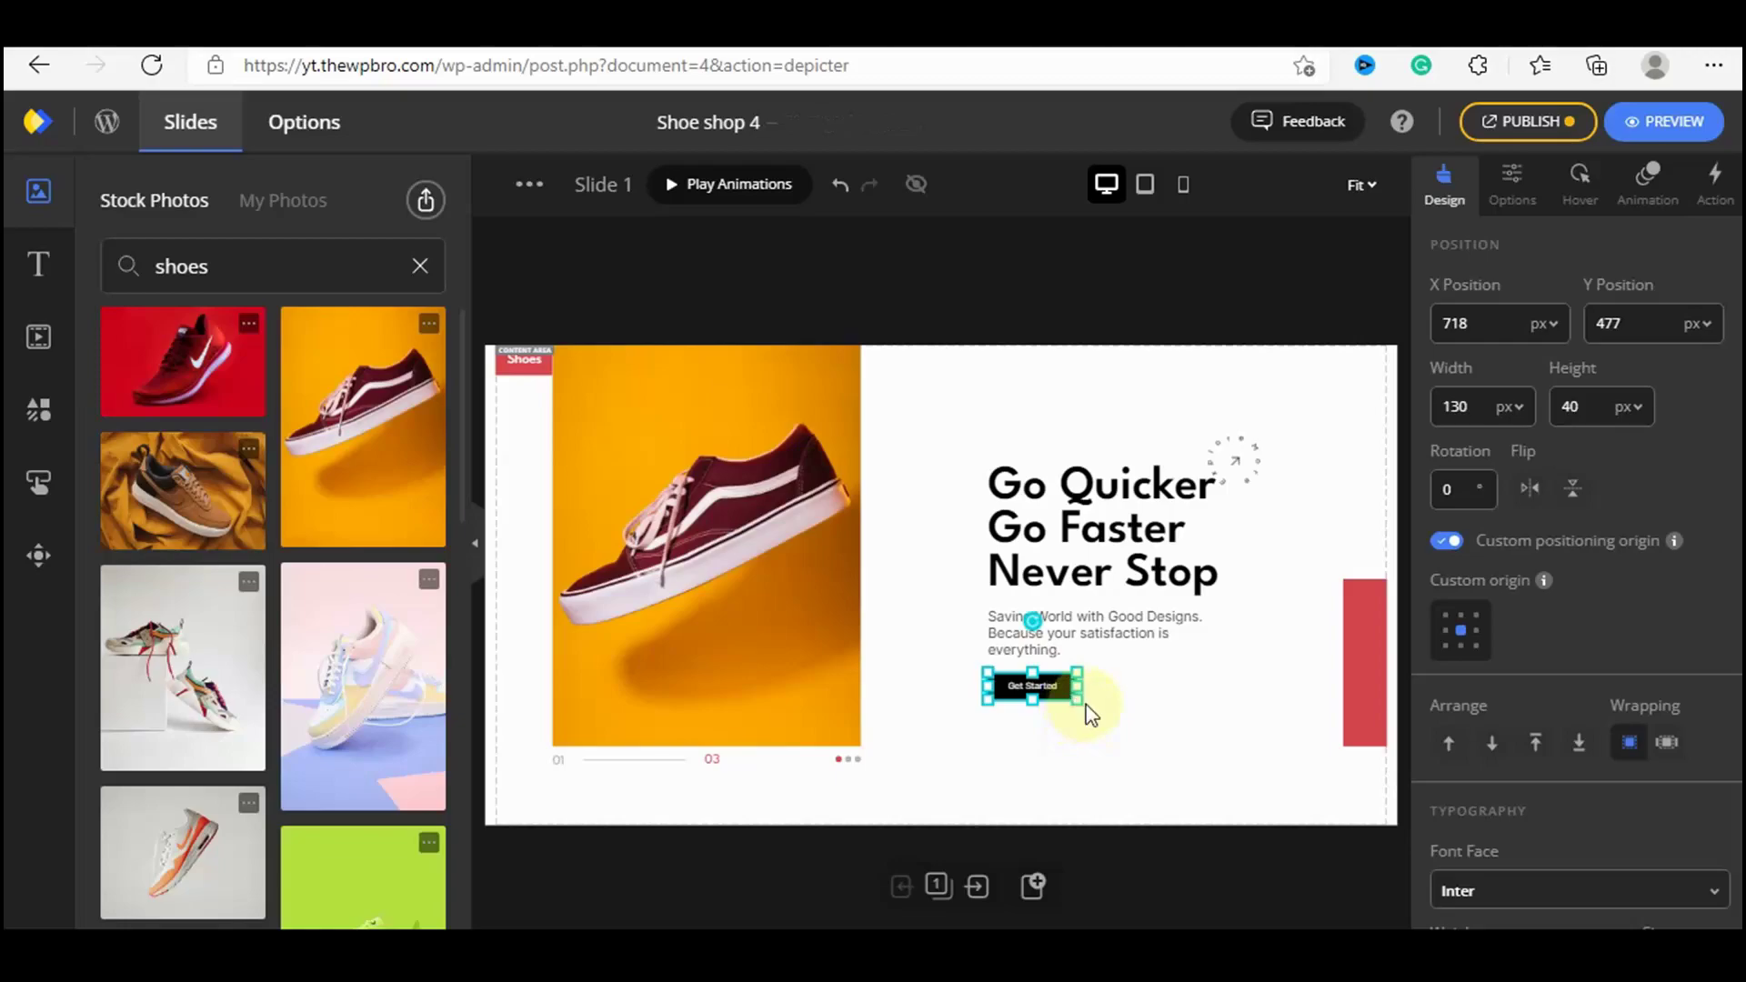
left_click_drag(1076, 700, 1125, 720)
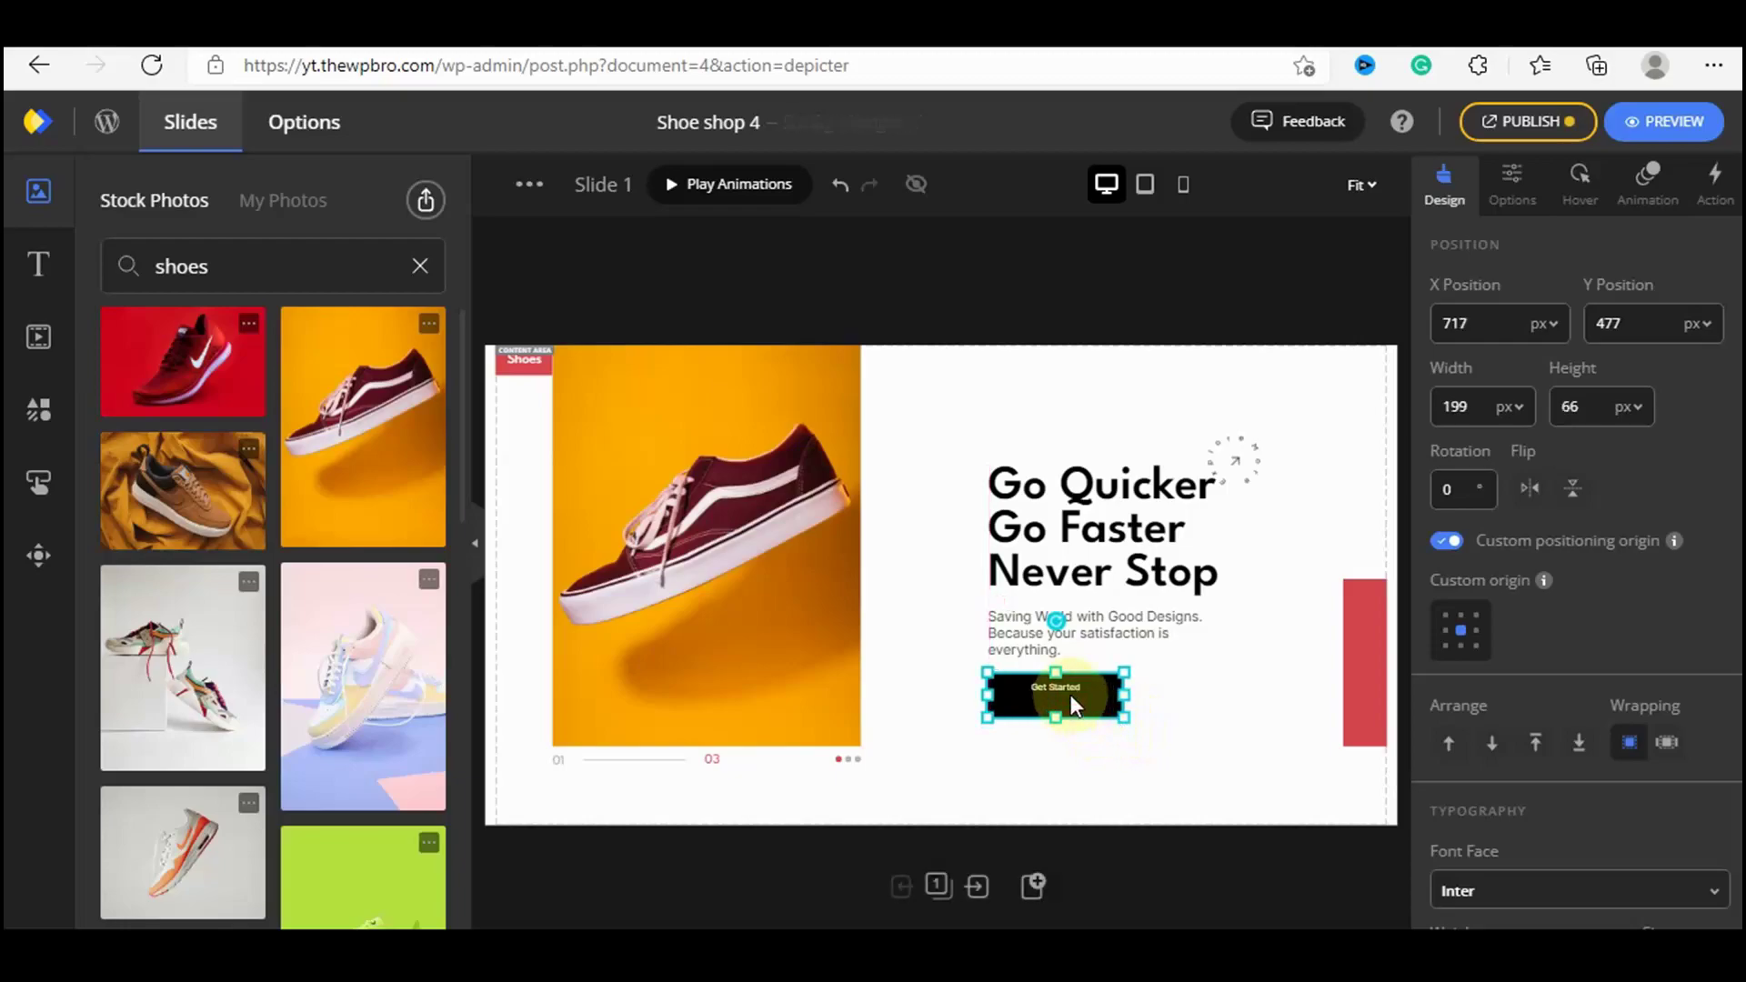
left_click(1074, 689)
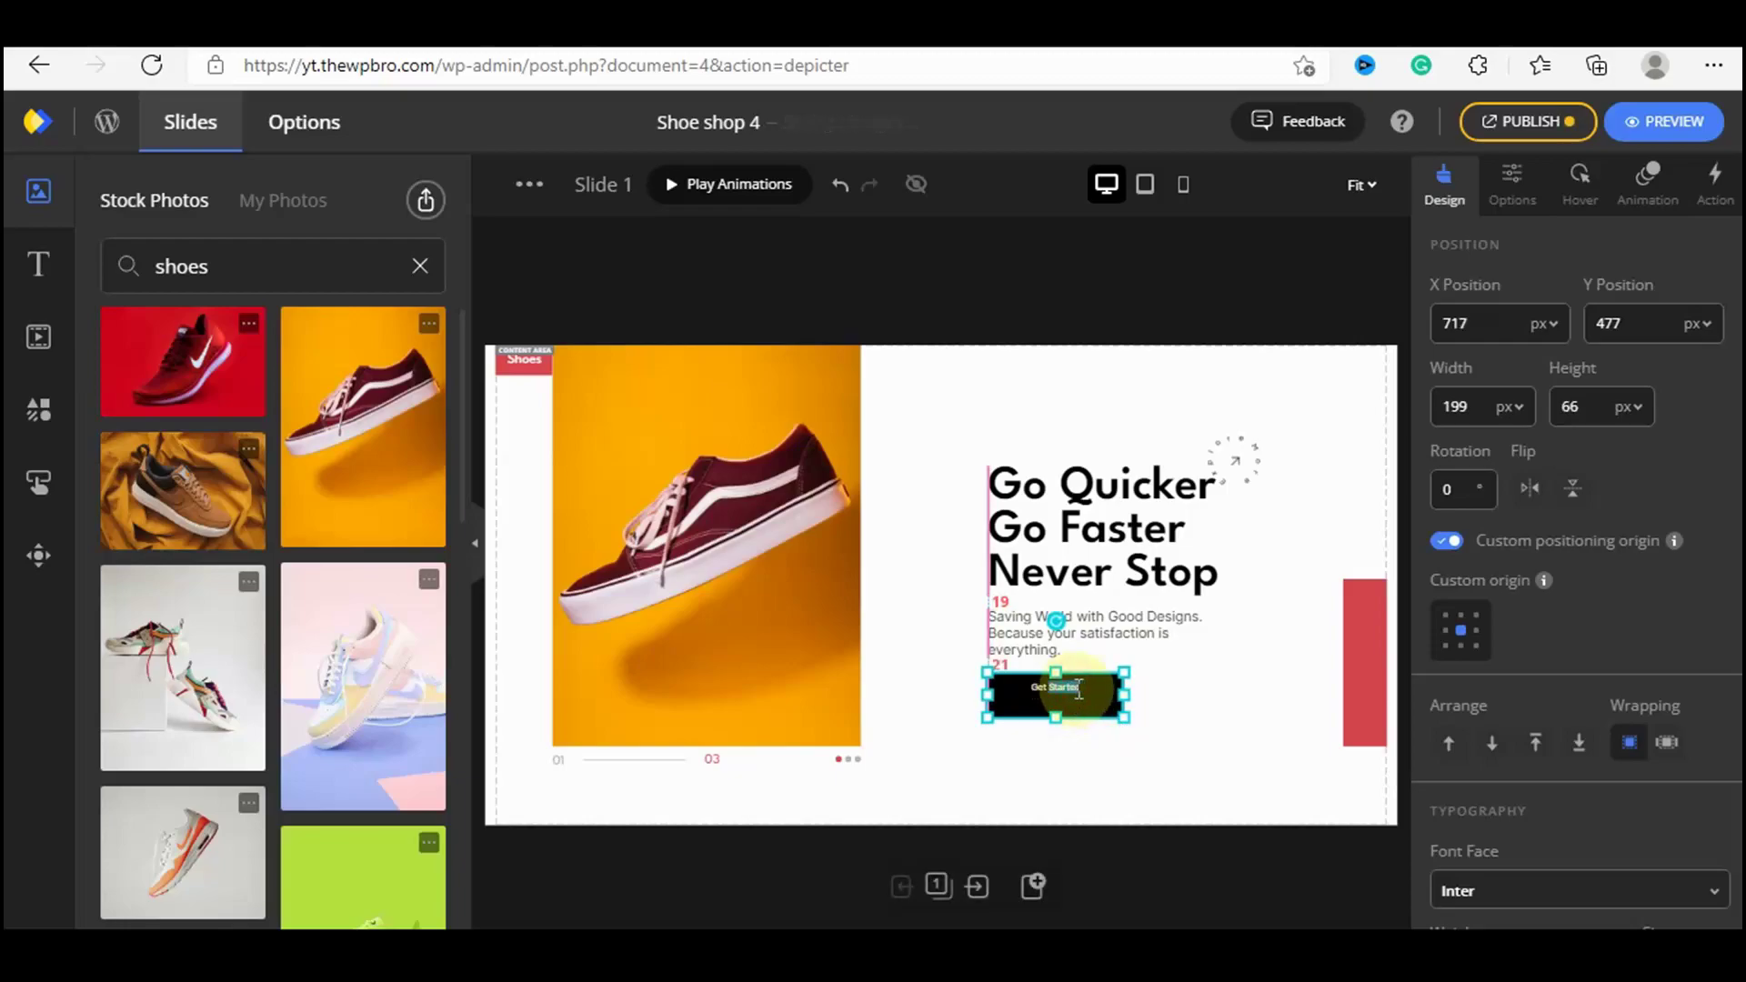
left_click(1220, 706)
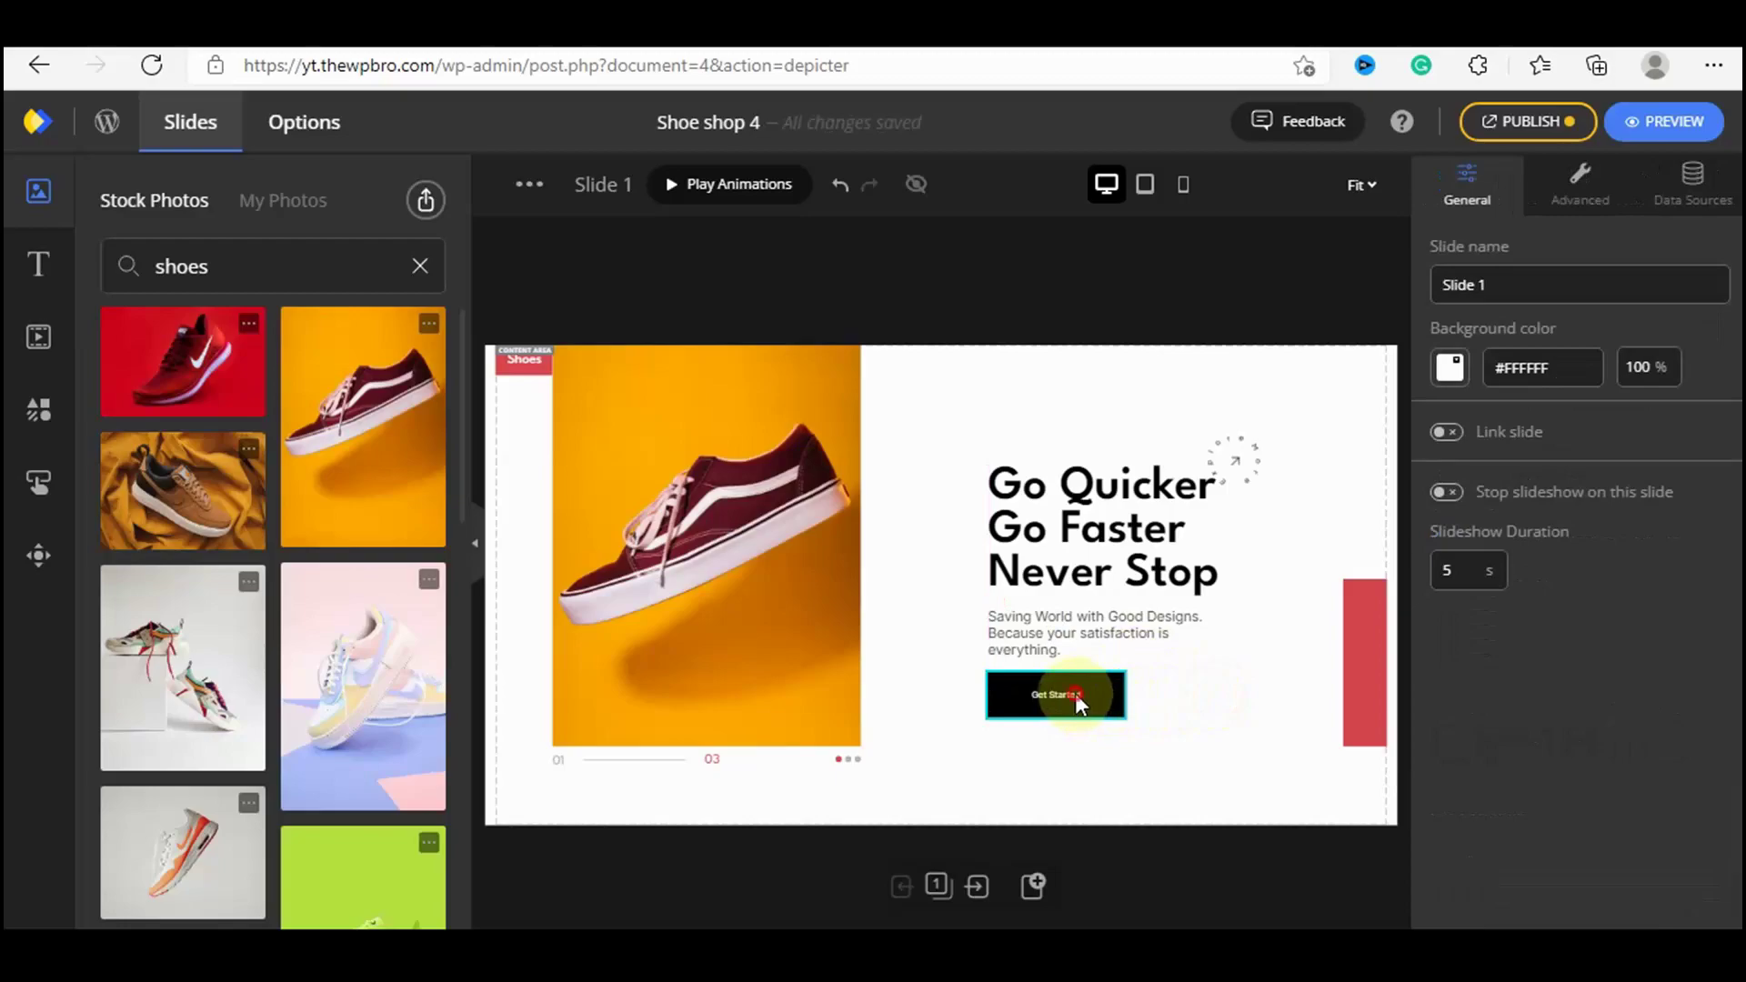
Set the Get Started button's font size to 16 px.
left_click(1075, 693)
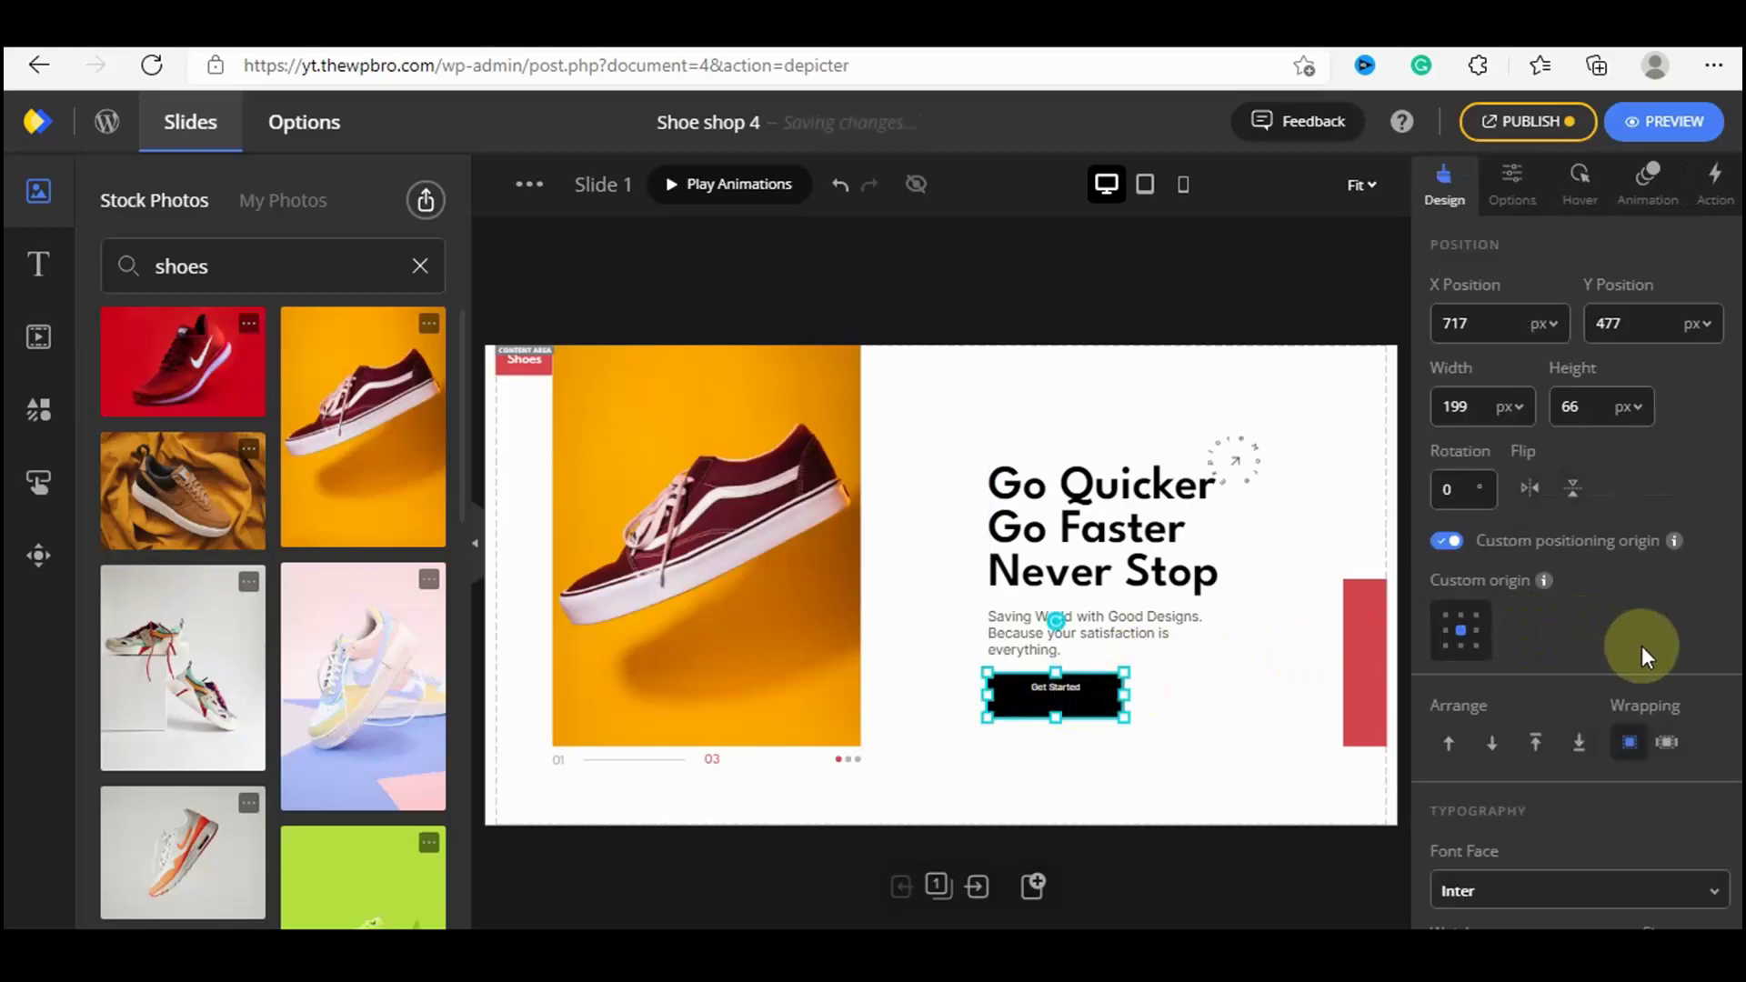
scroll(1651, 648, "down", 5)
left_click(1680, 540)
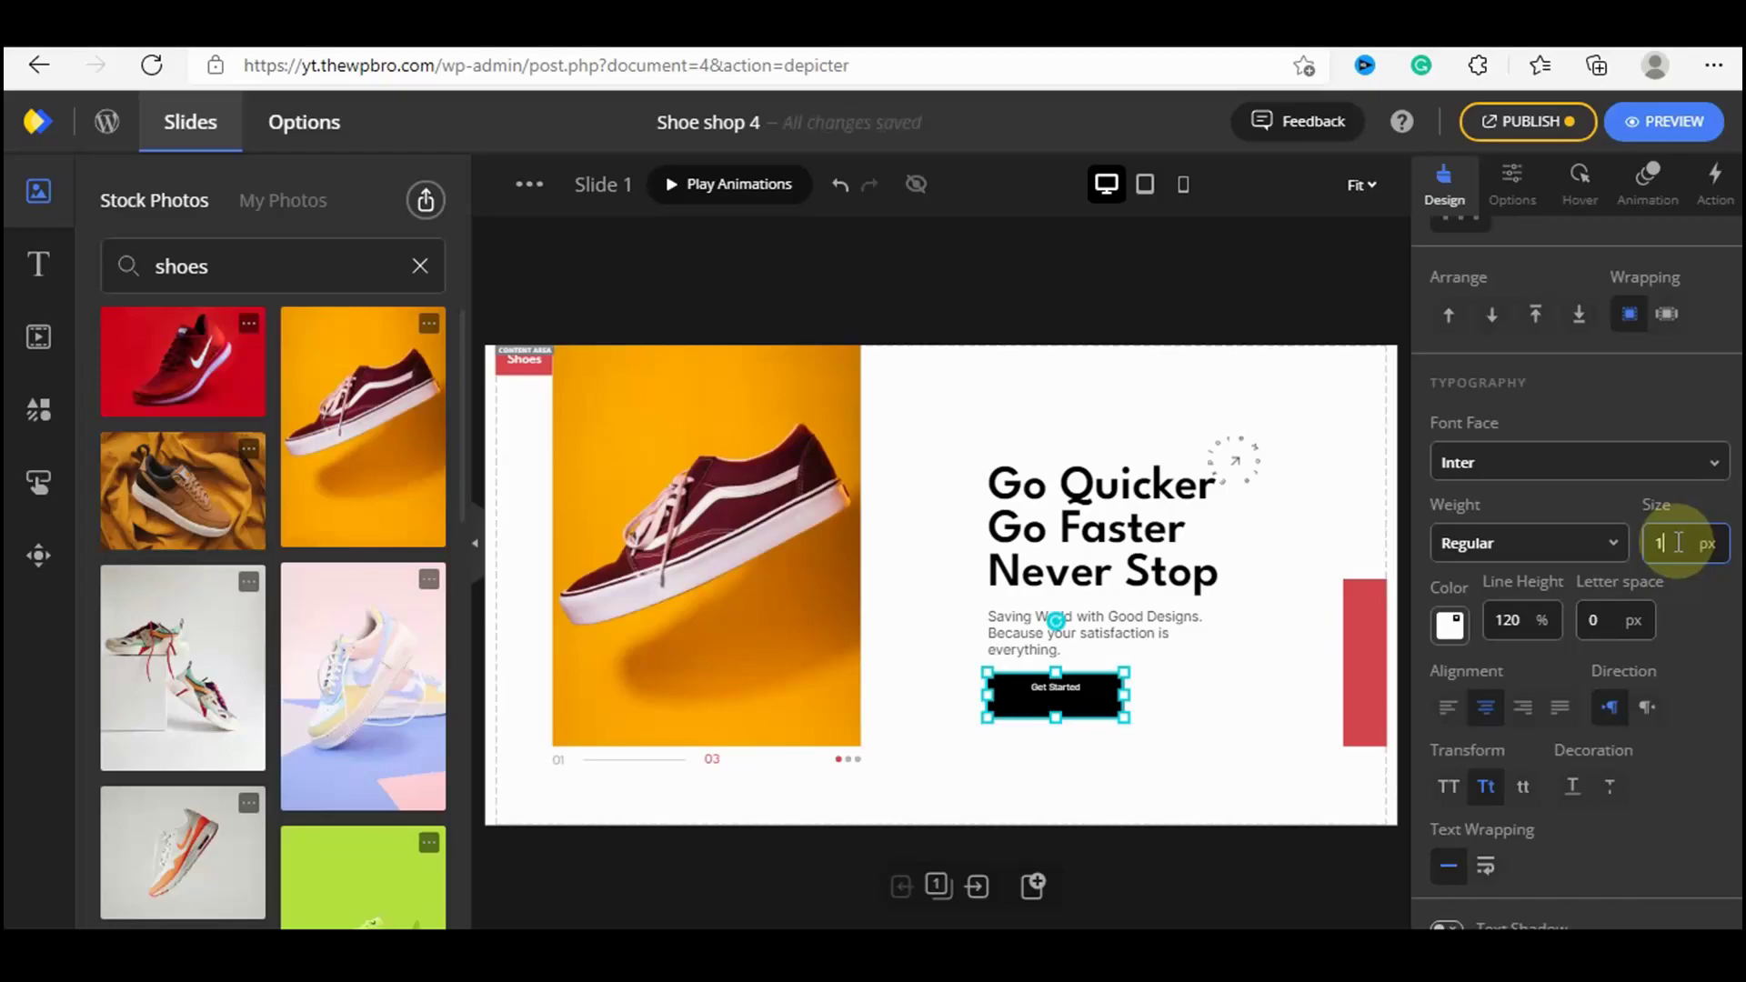
type("16")
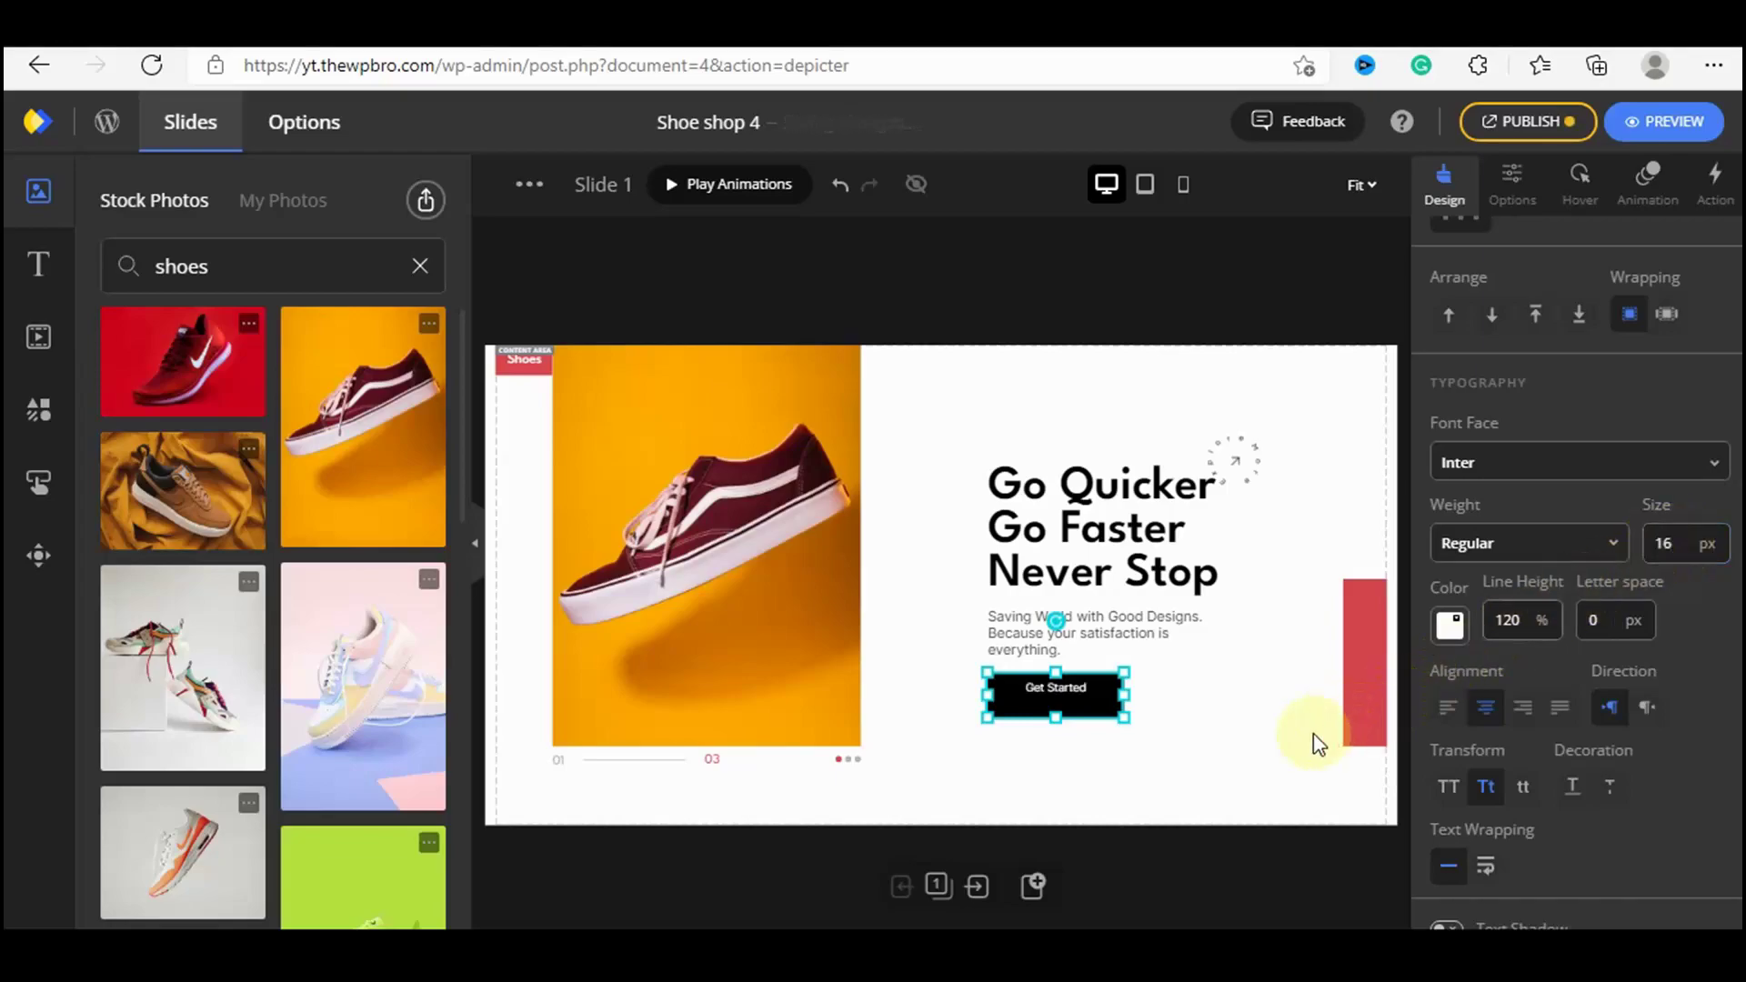
left_click(1255, 762)
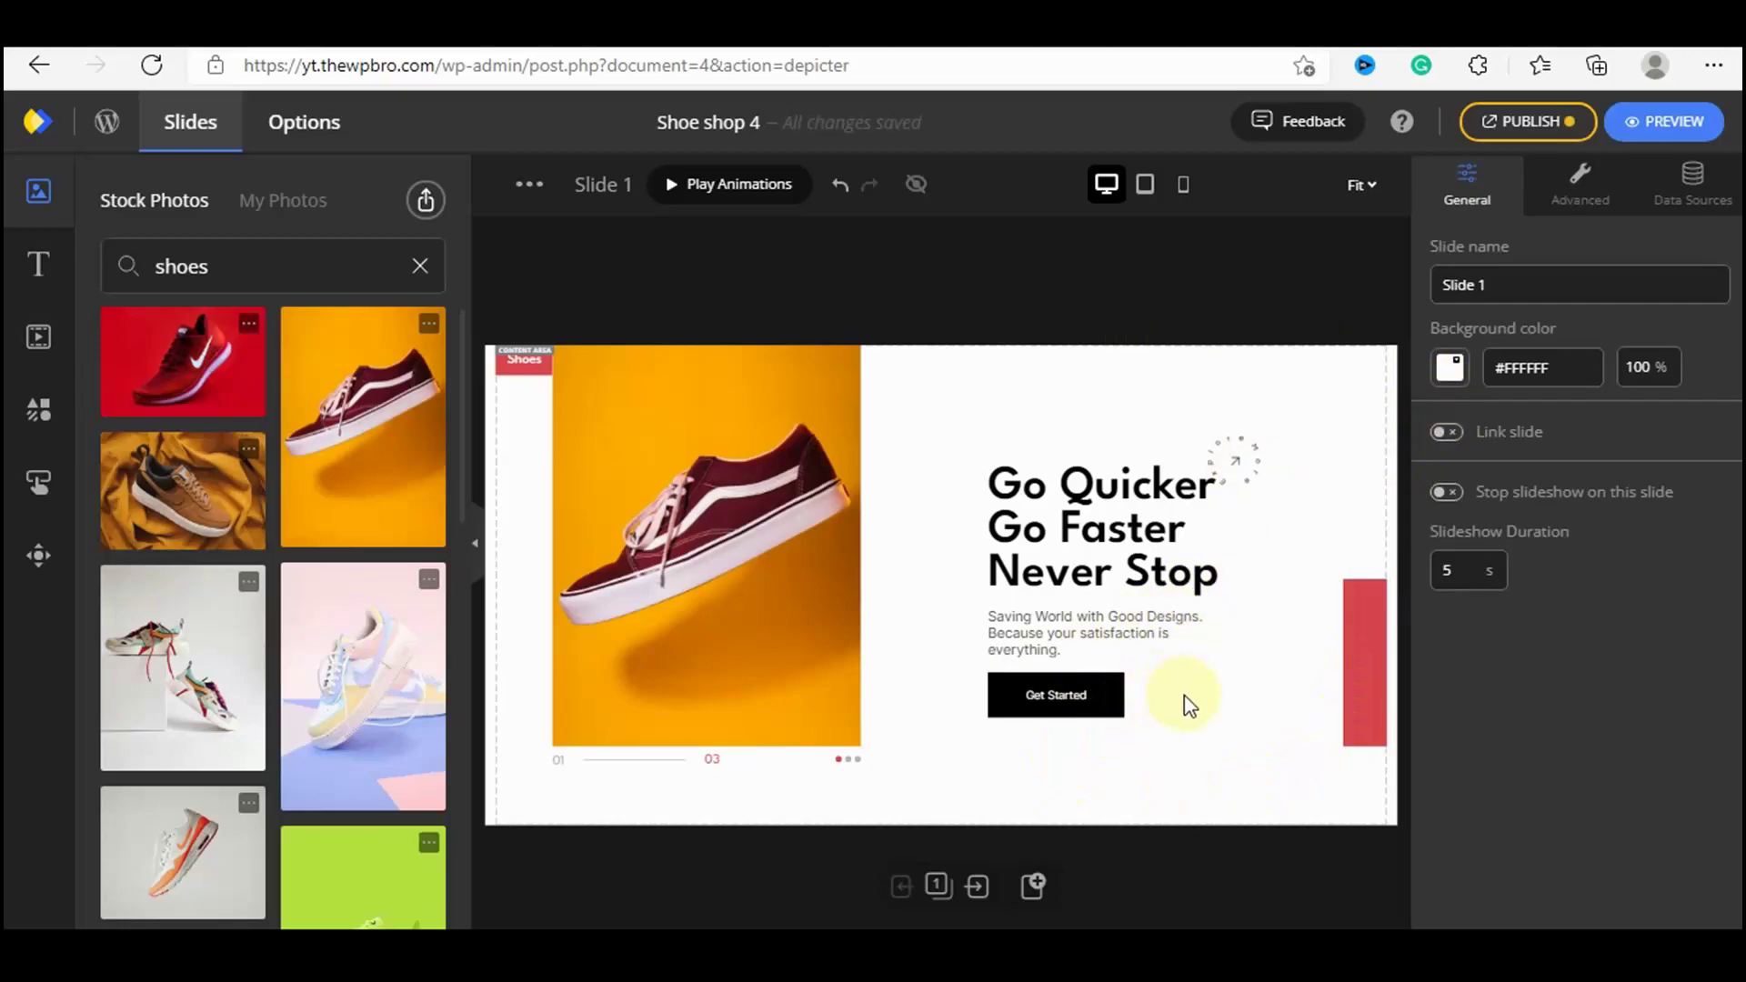
Change the fill color of the red rectangle at the slide's right edge to orange #FA8702.
left_click(1362, 597)
scroll(1548, 587, "down", 4)
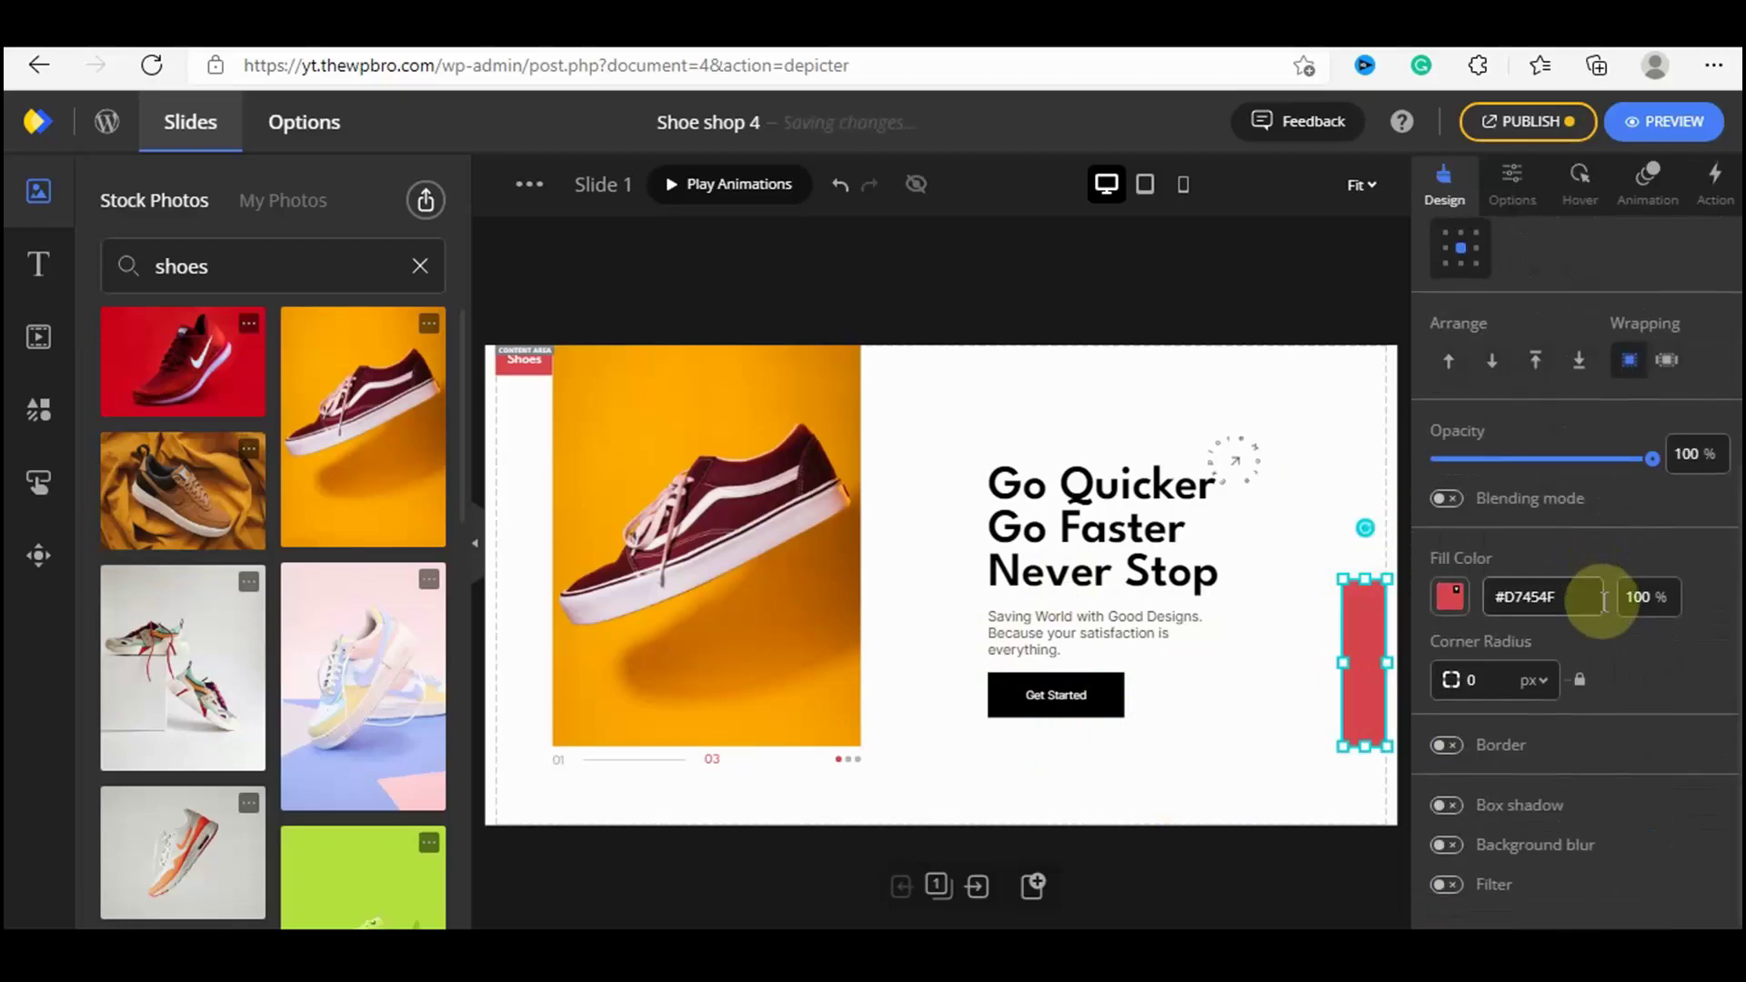
left_click(1450, 598)
left_click(1523, 677)
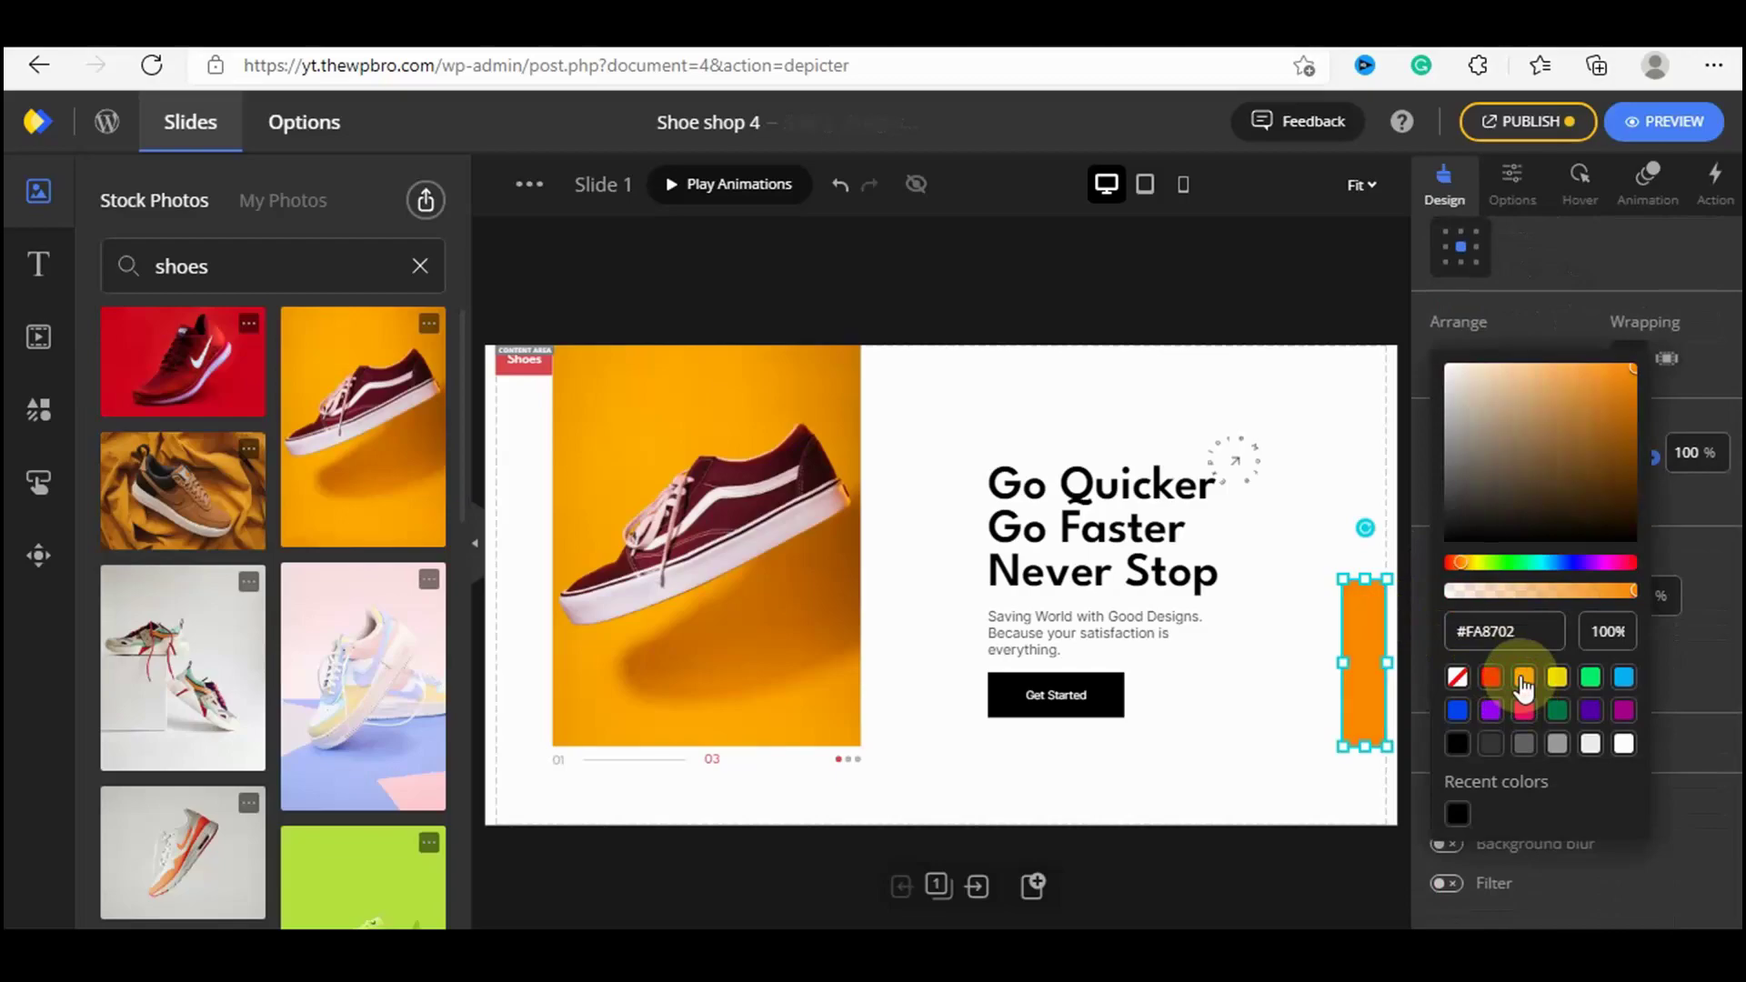
left_click(1268, 784)
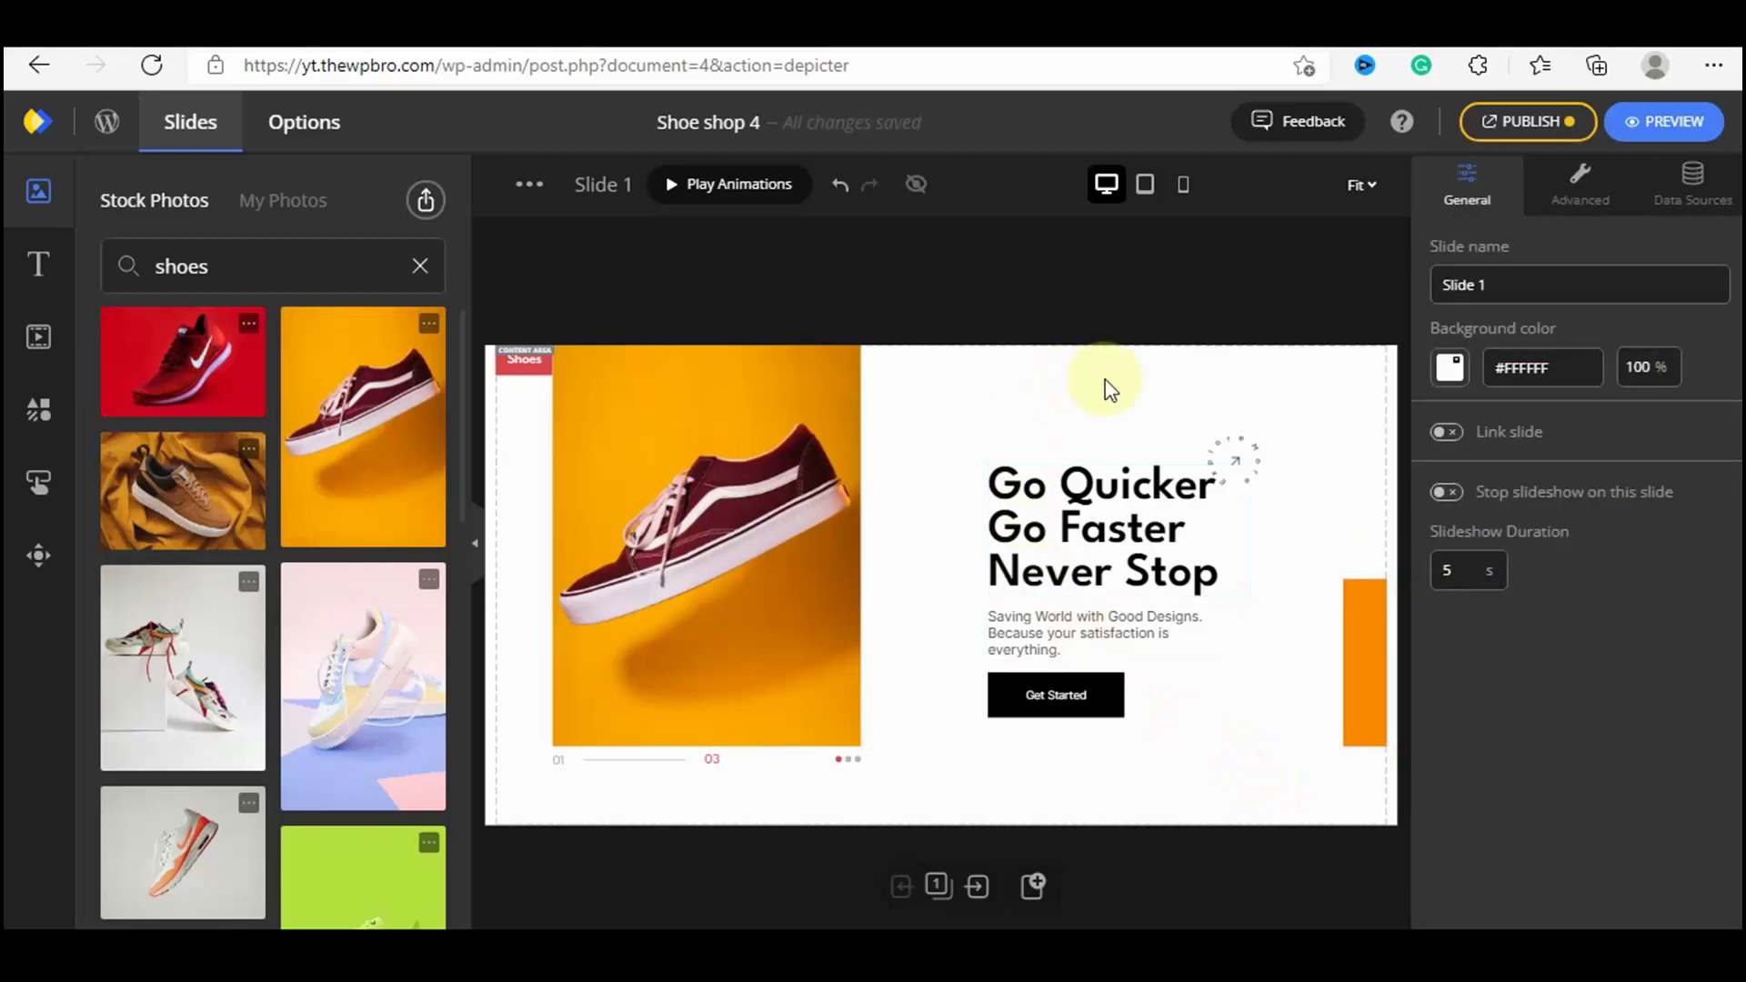
Move the dotted circular arrow graphic up above the heading, to about X 1044 px and Y 102 px.
left_click_drag(1236, 455, 1236, 438)
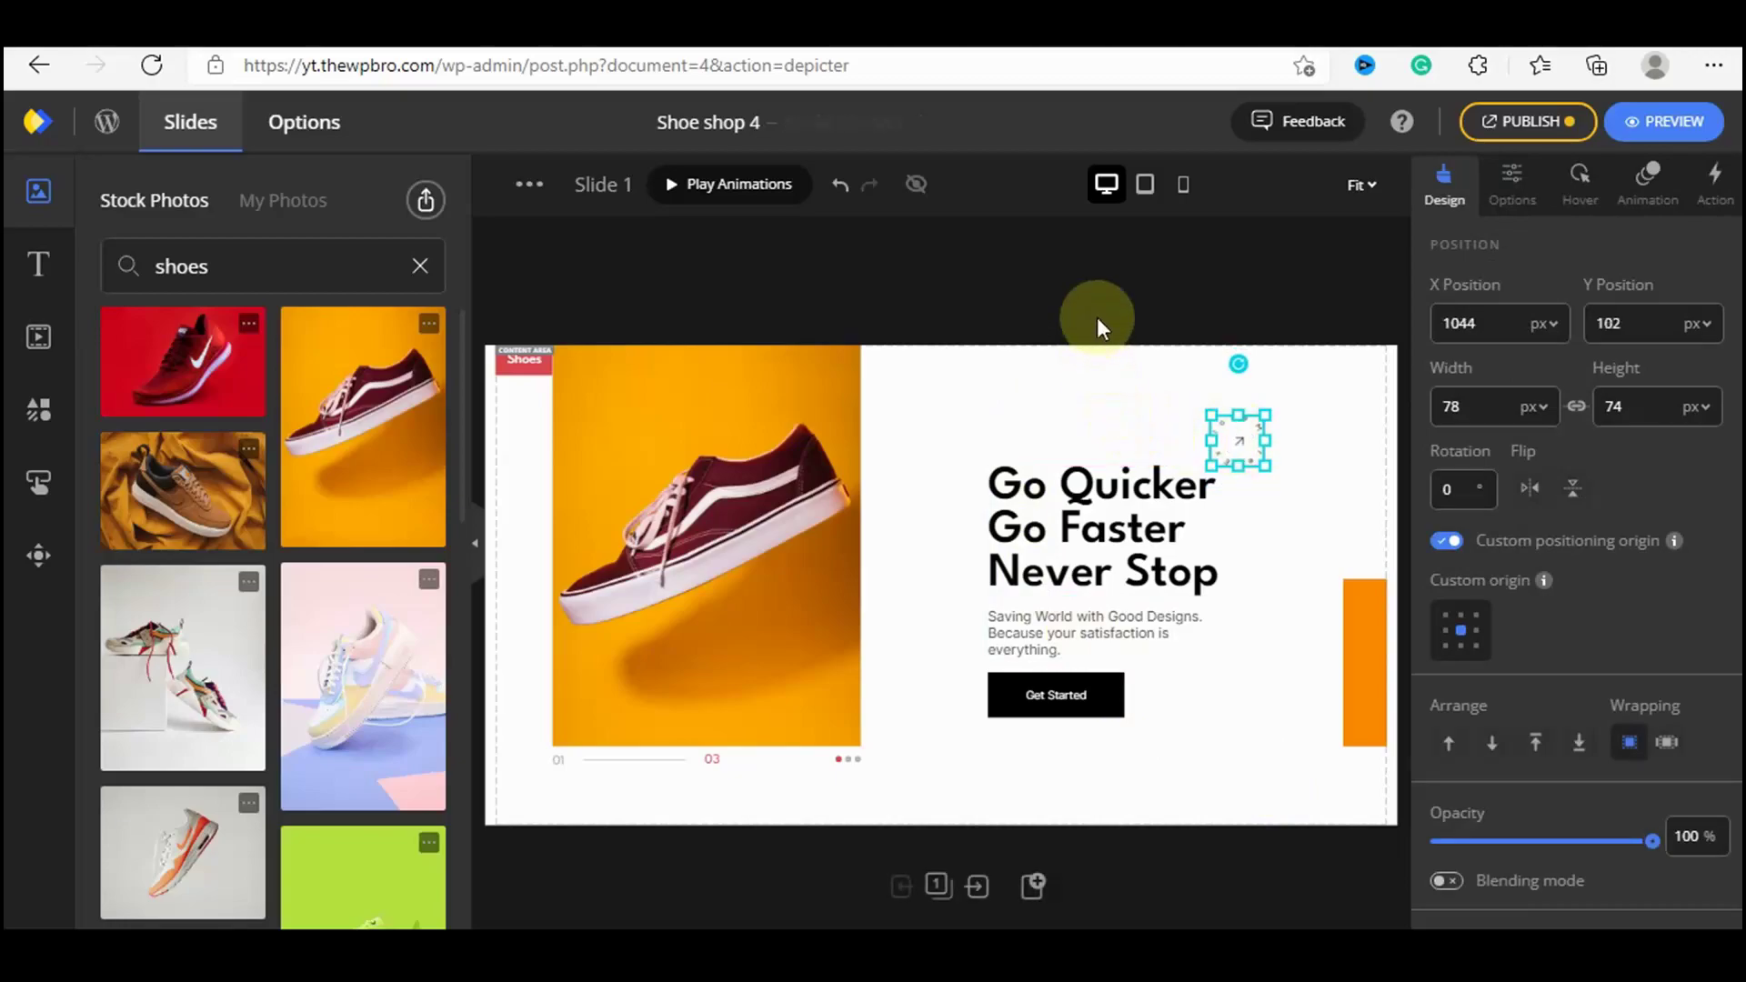
left_click(1097, 314)
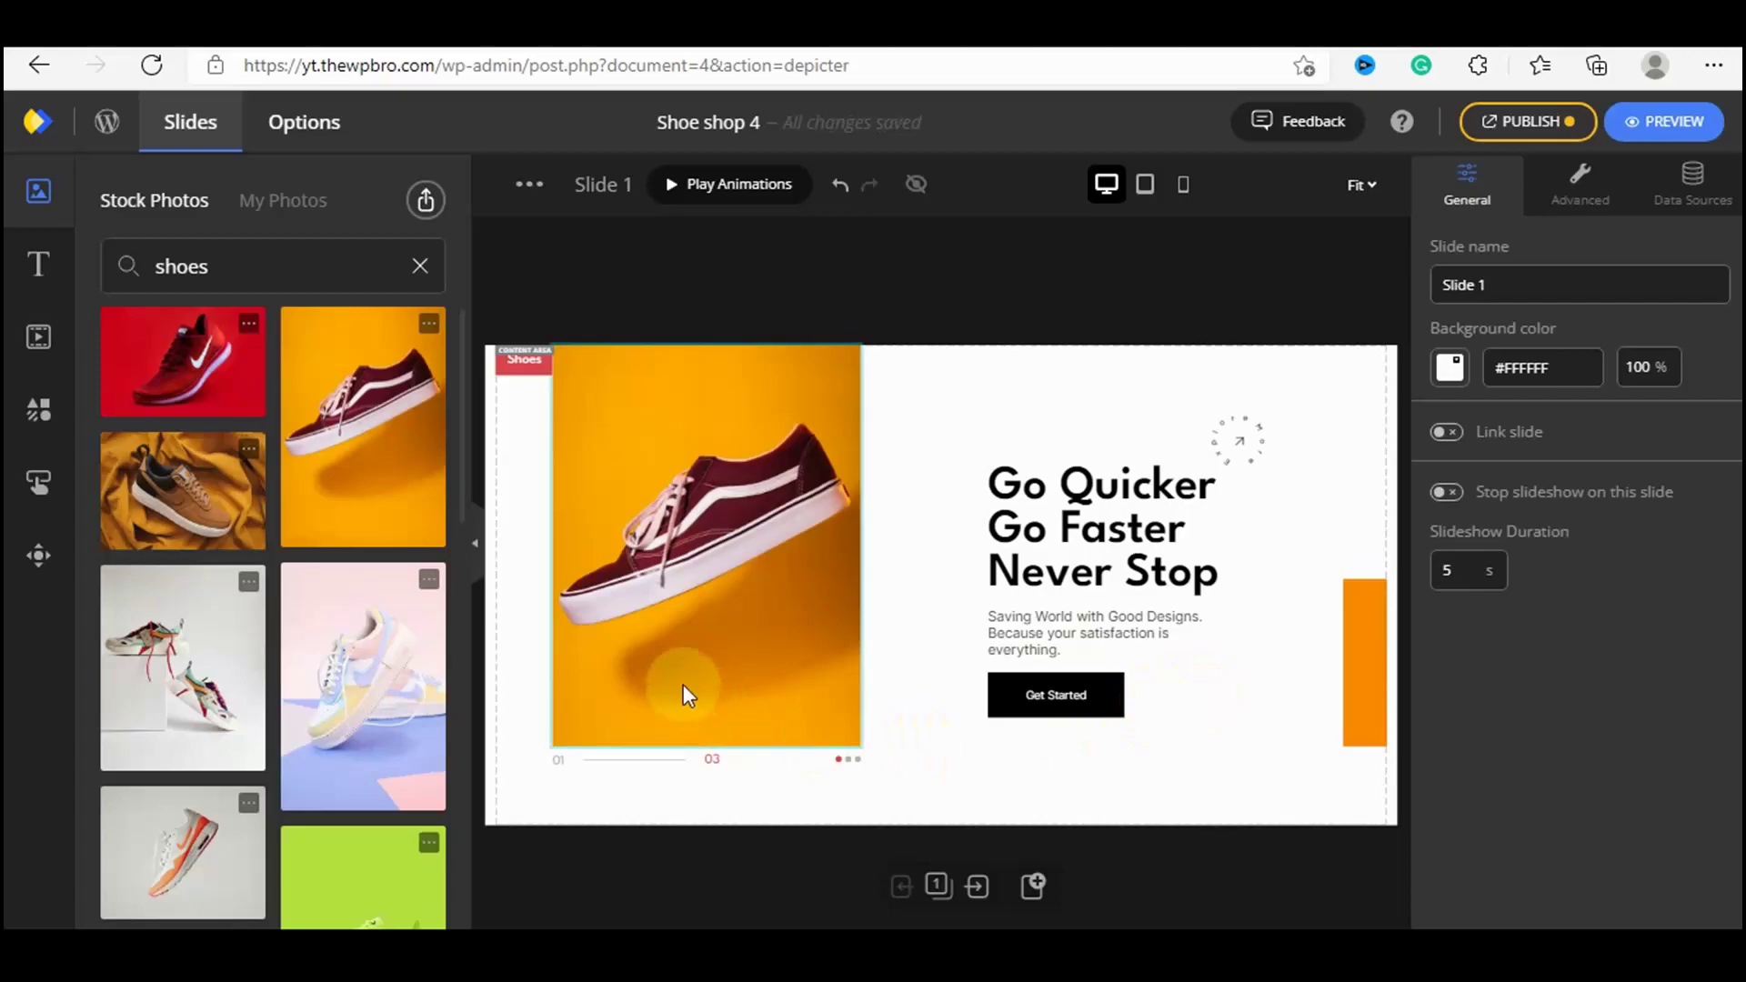
Change the fill color of the red box behind the Shoes label to orange.
left_click(523, 386)
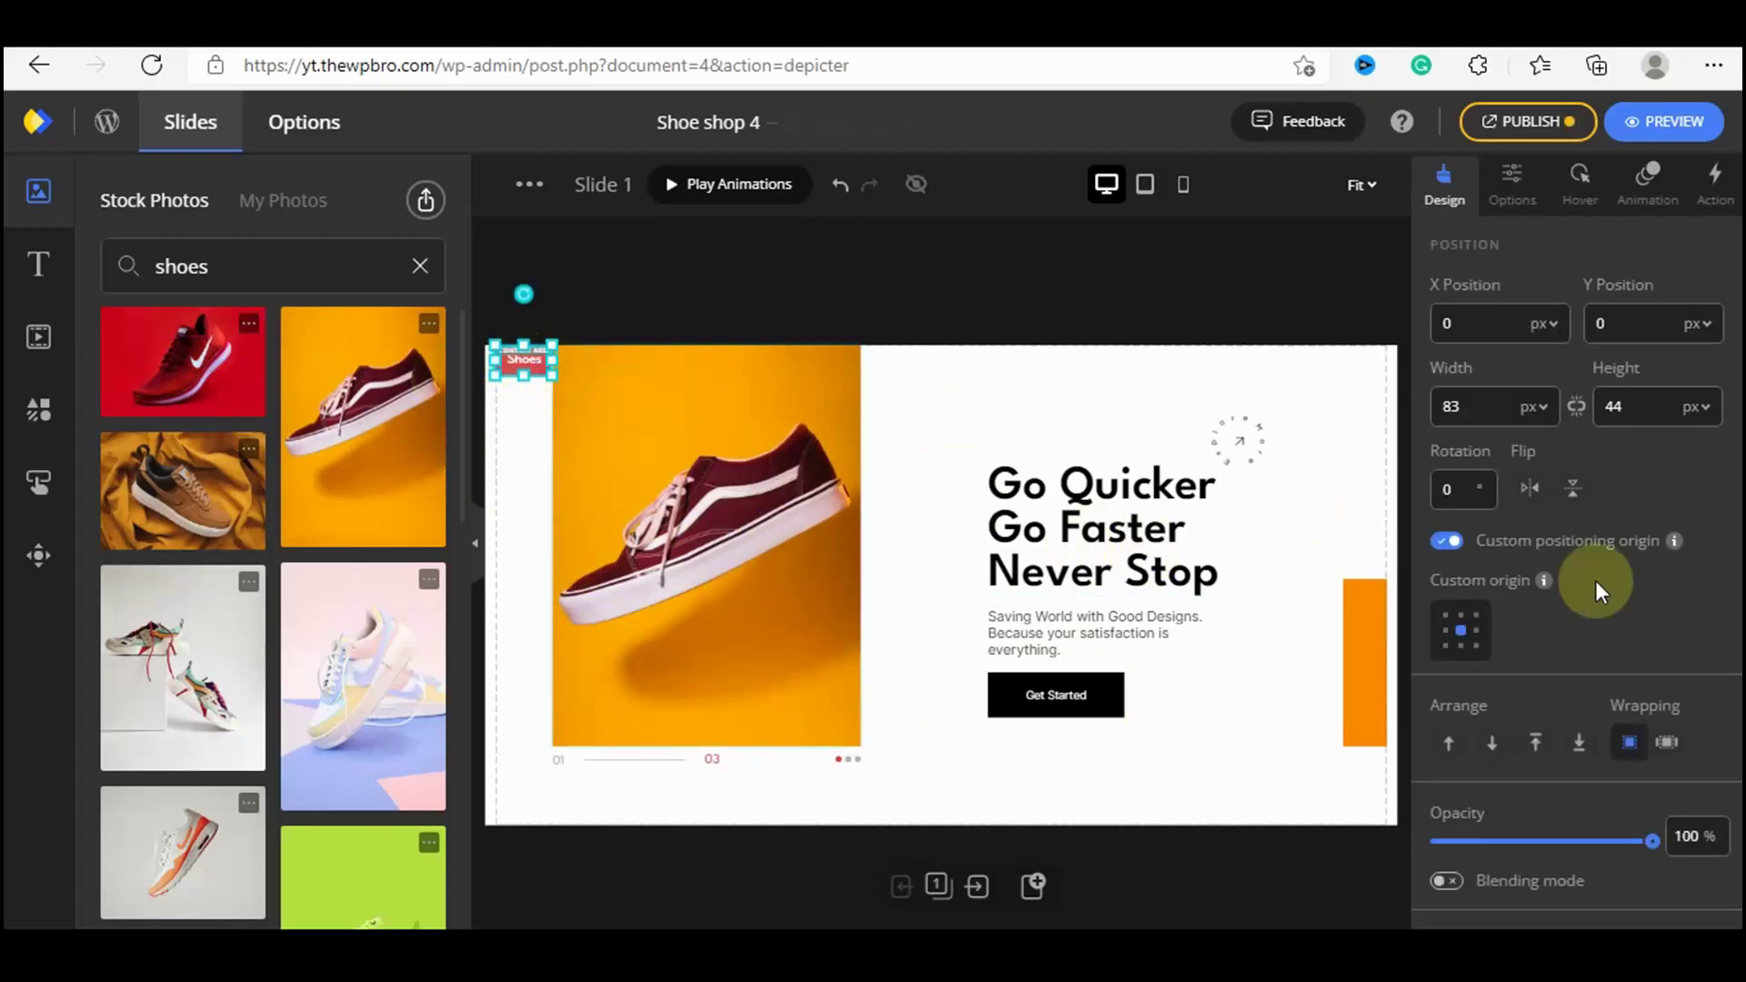
scroll(1601, 592, "down", 4)
left_click(1460, 595)
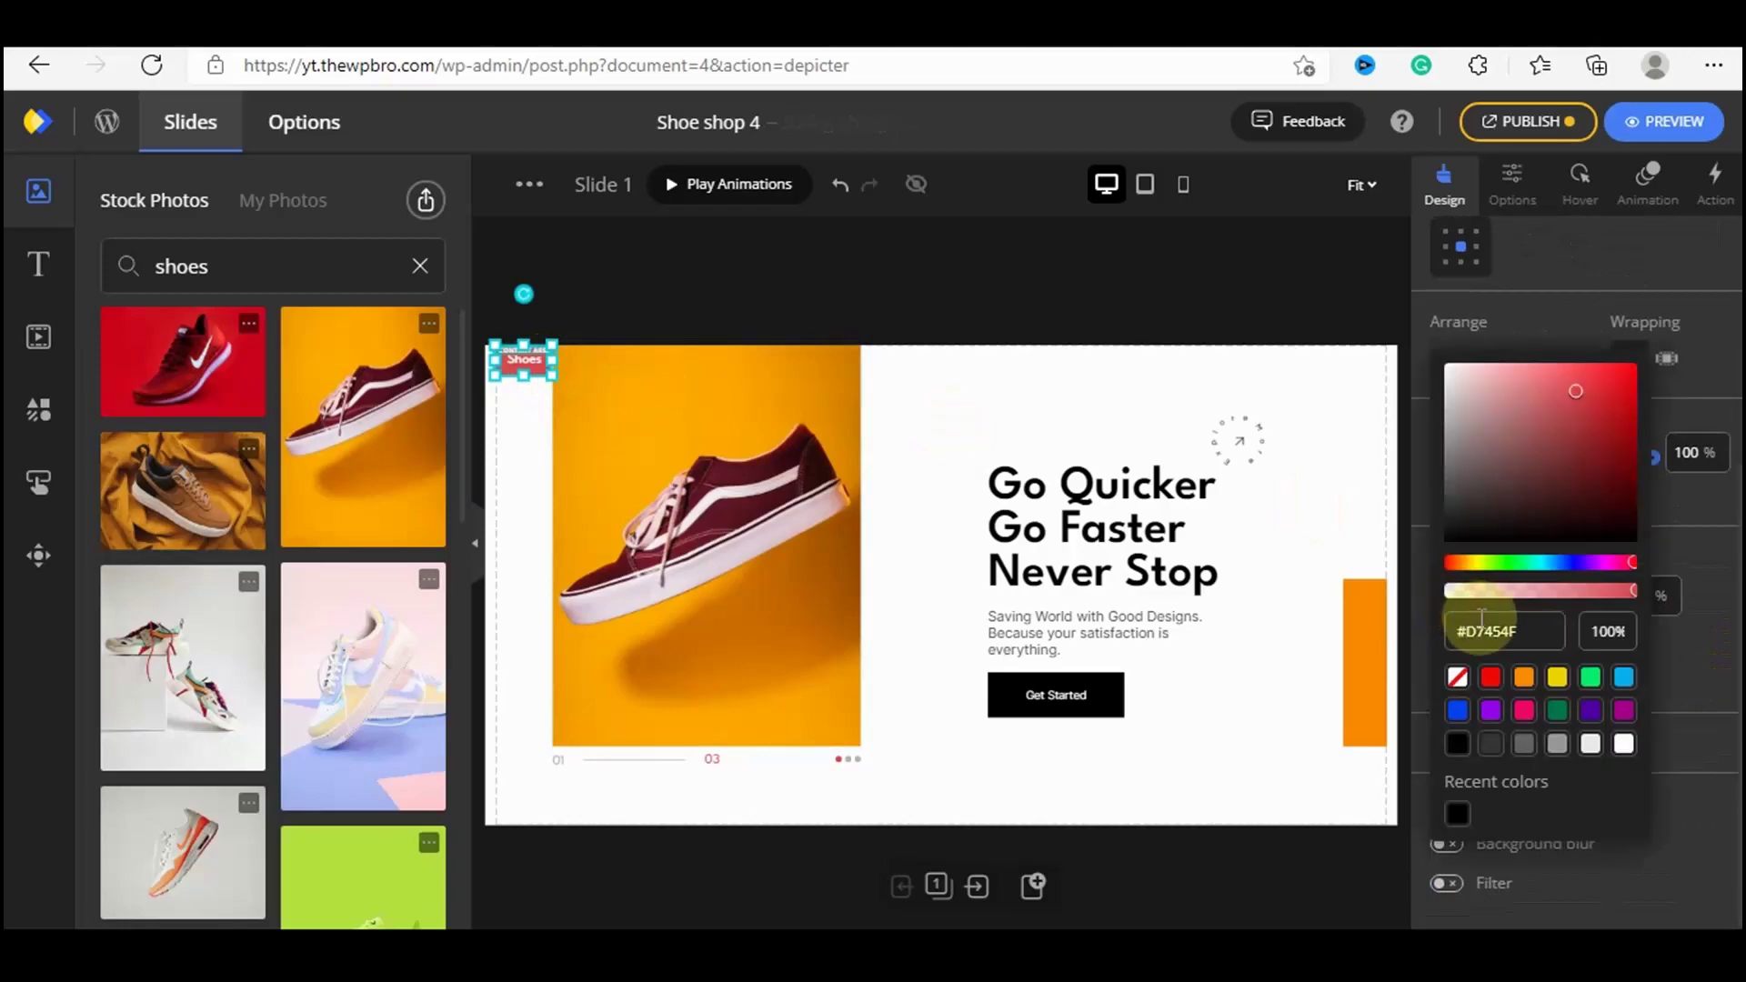
left_click(1528, 684)
Examine the Shoes label text's typography, text shadow, opacity, background color and padding settings.
left_click(521, 360)
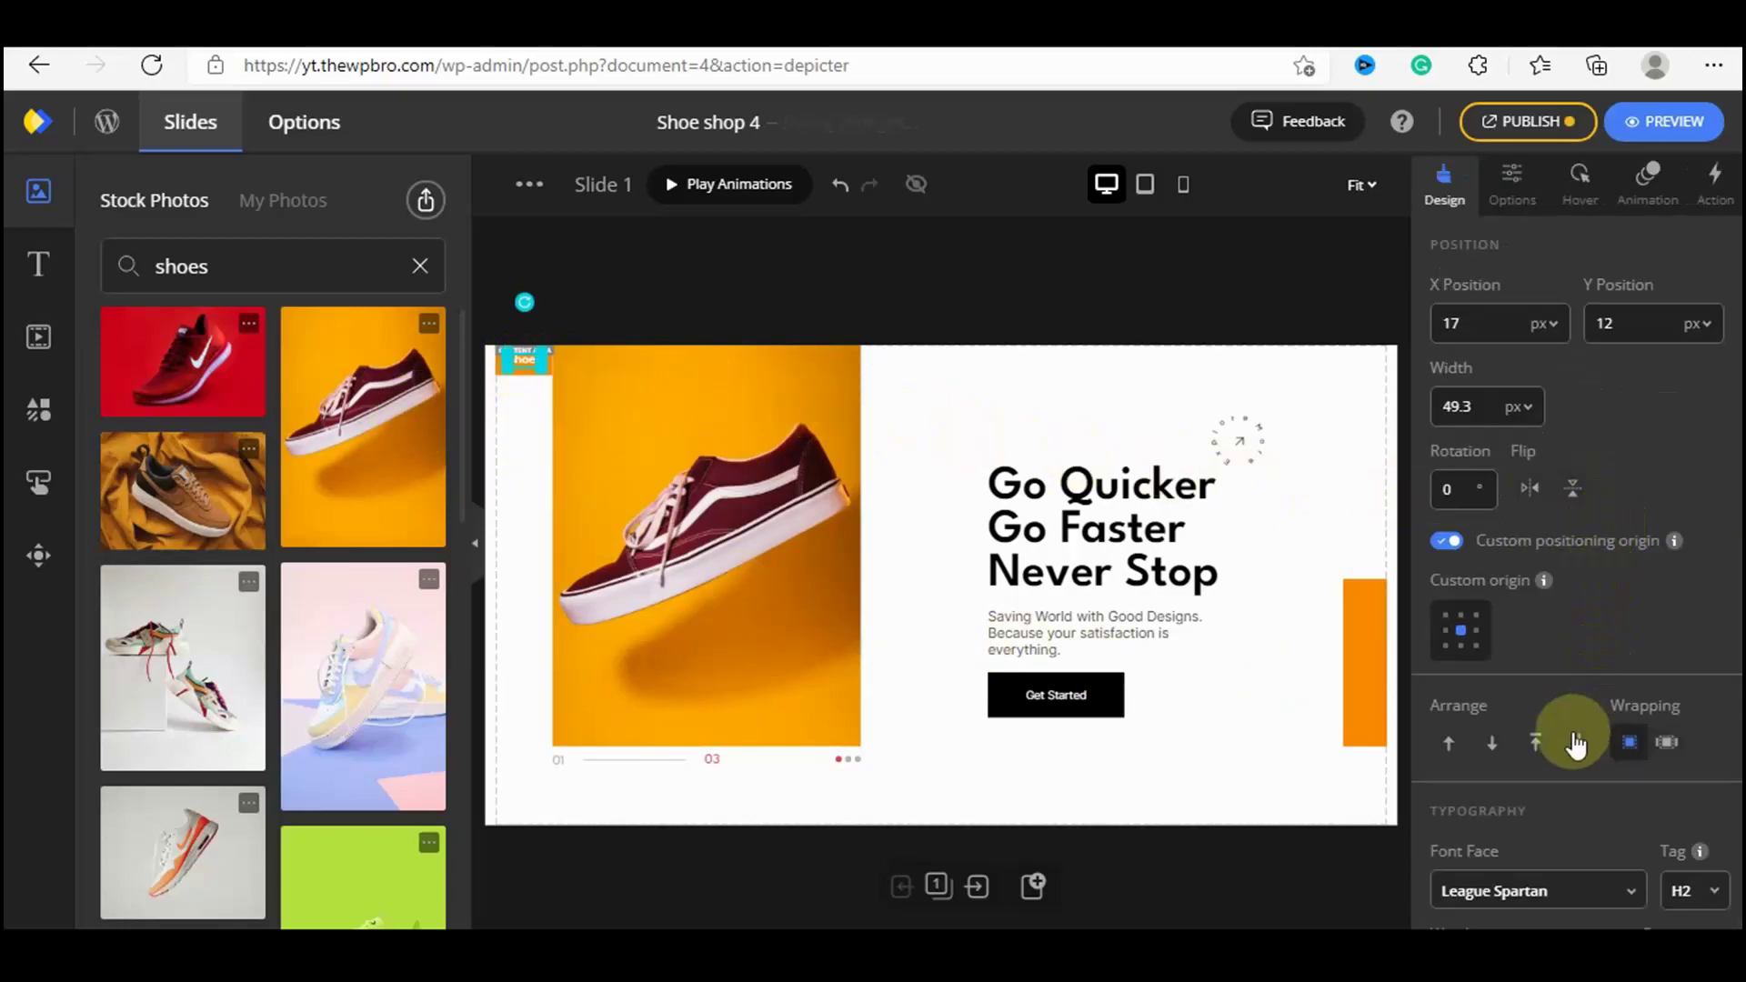
scroll(1563, 731, "down", 3)
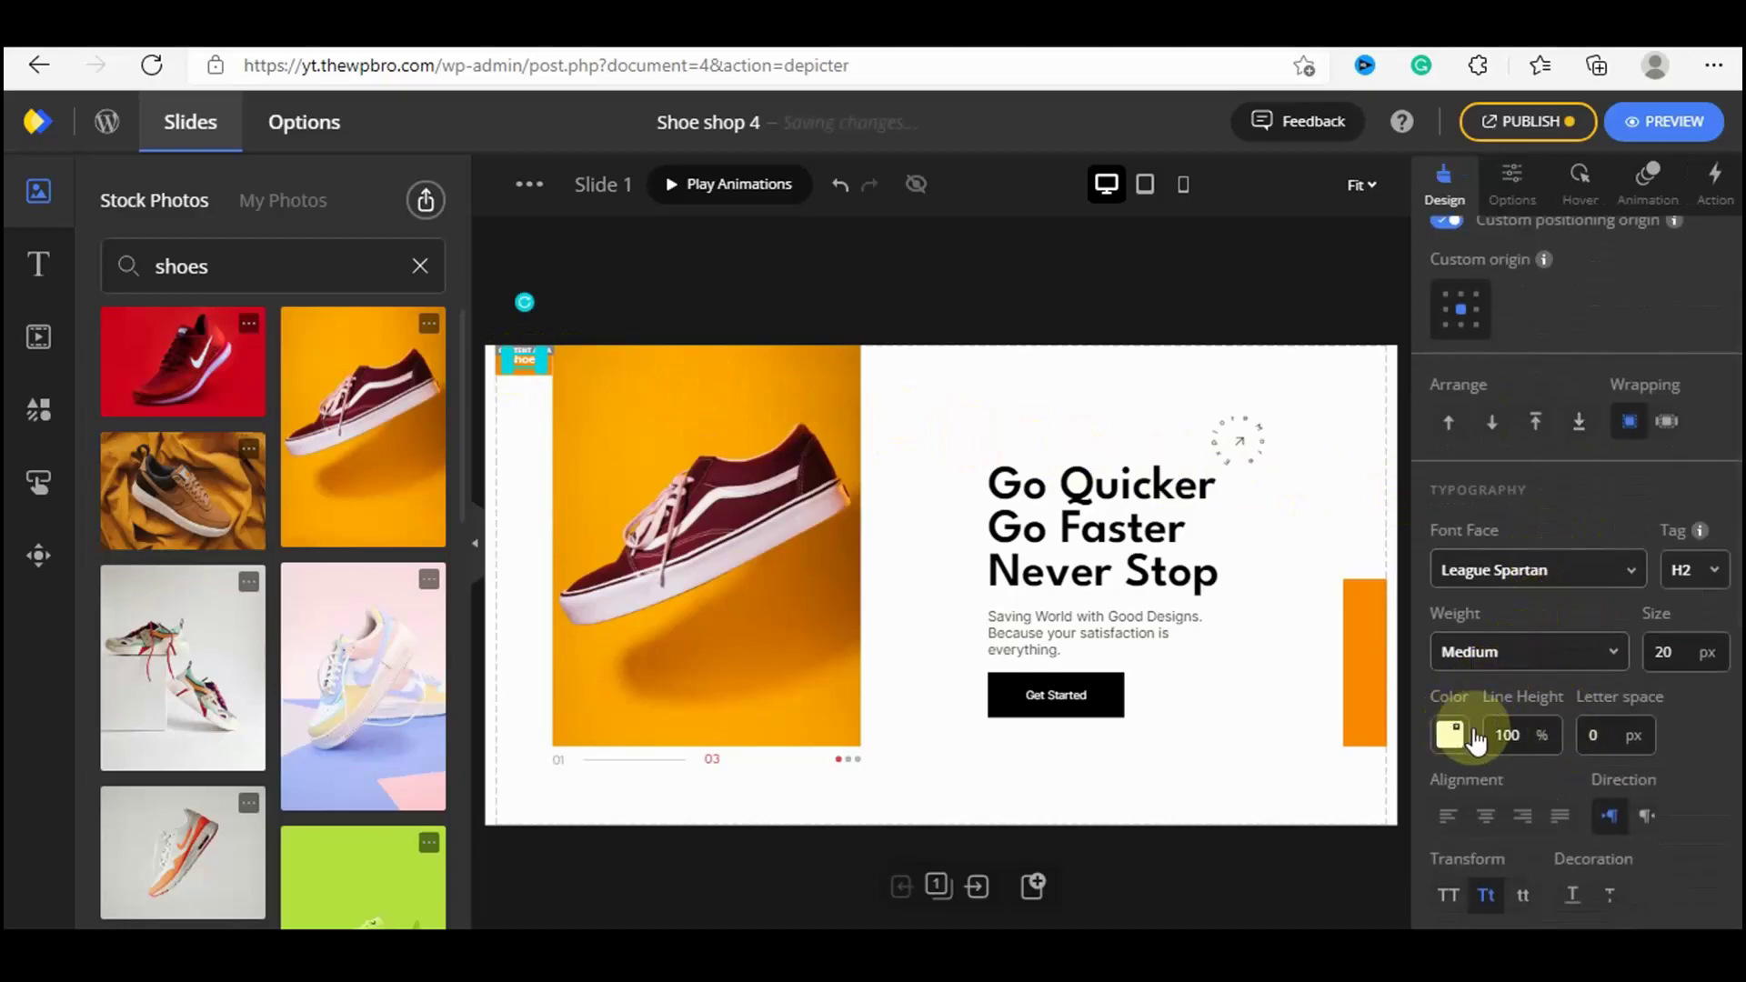
scroll(1628, 727, "down", 4)
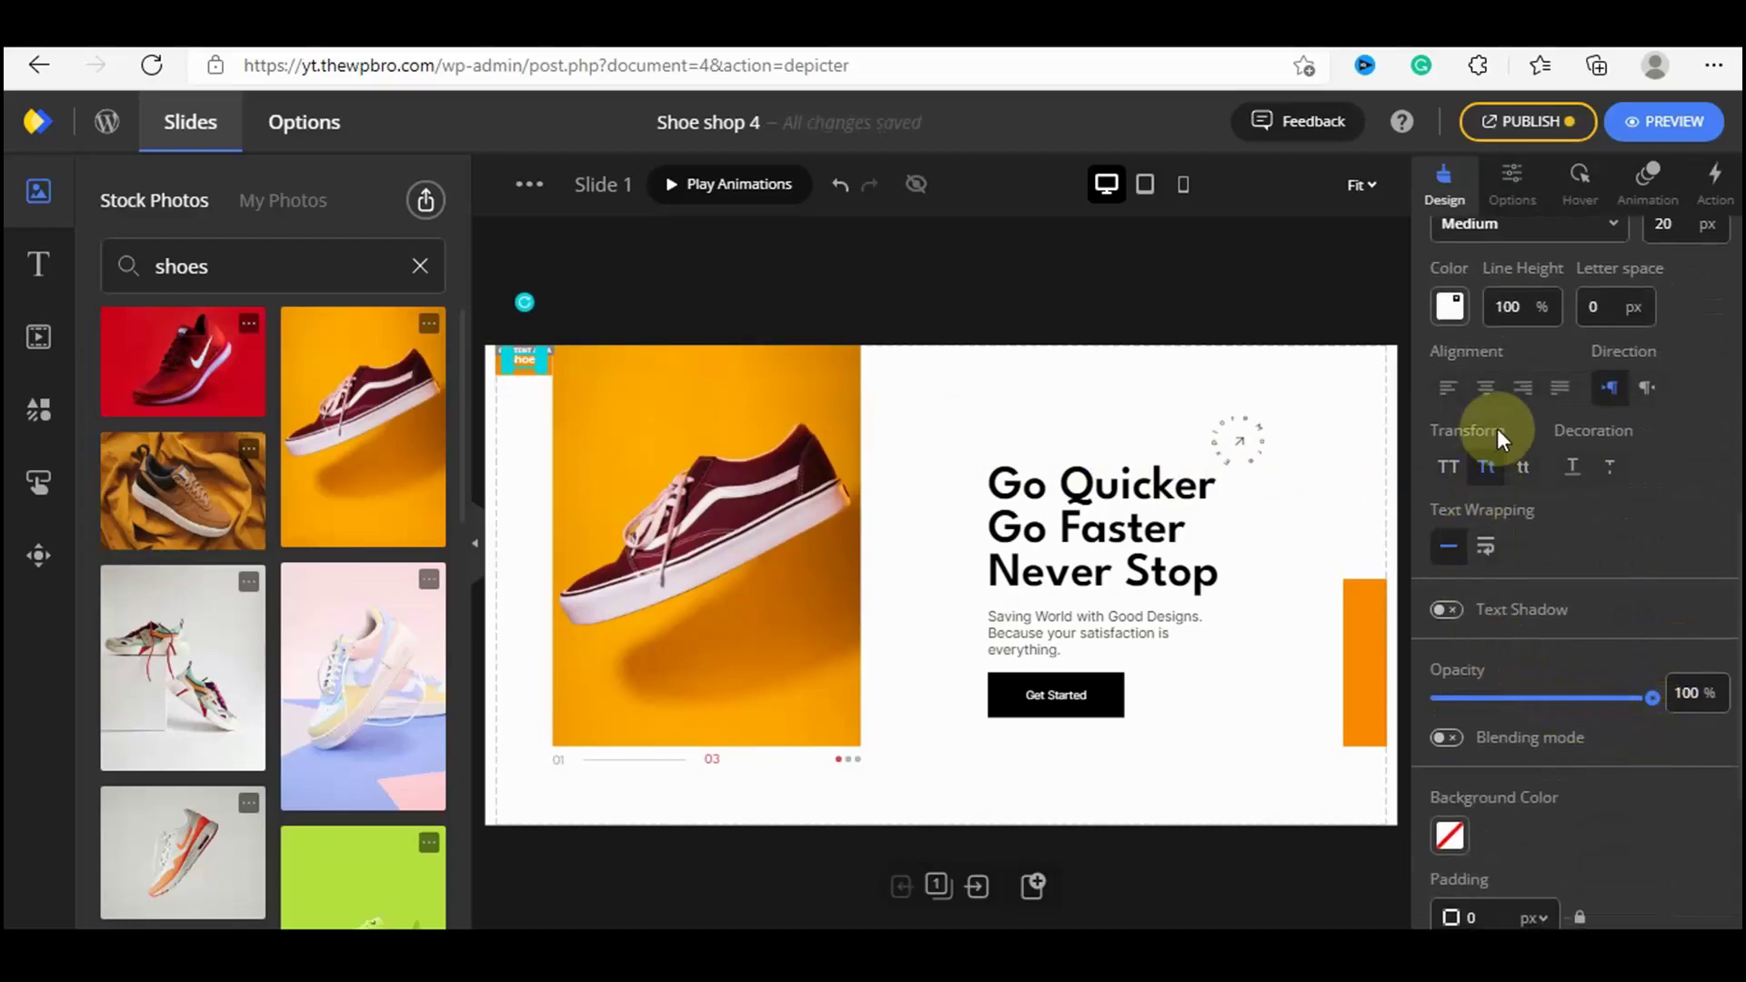
scroll(1601, 590, "down", 3)
scroll(1513, 766, "up", 5)
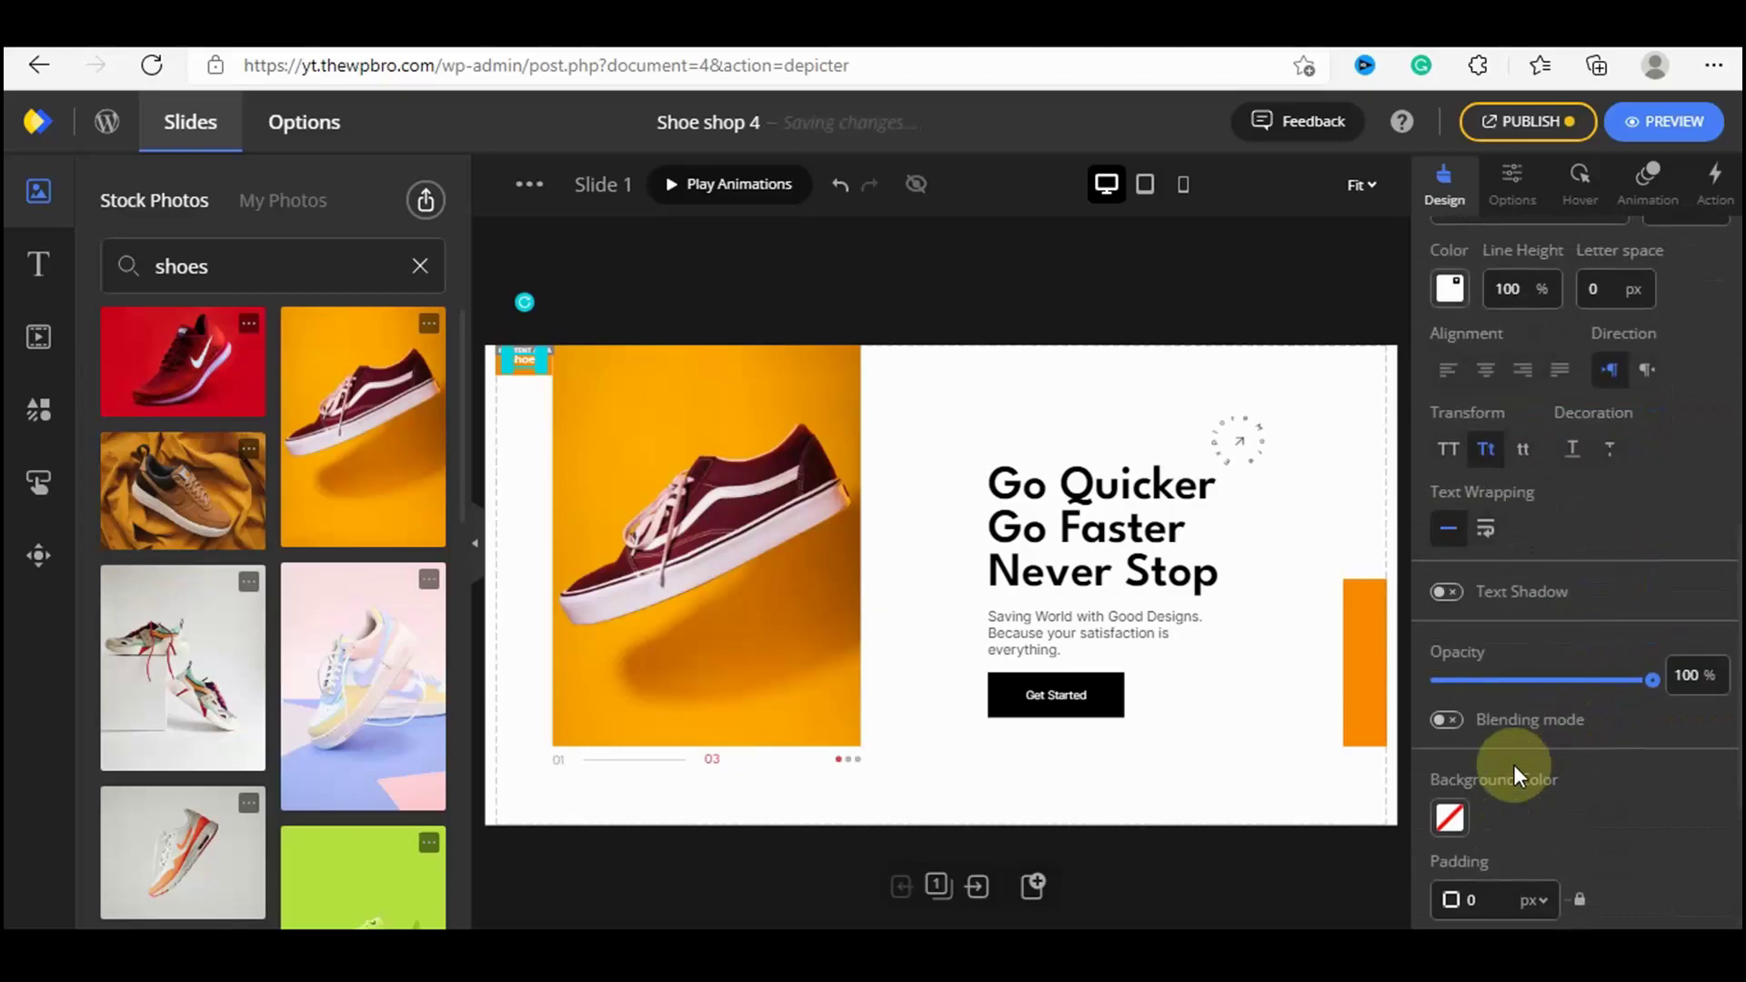
scroll(1514, 769, "up", 5)
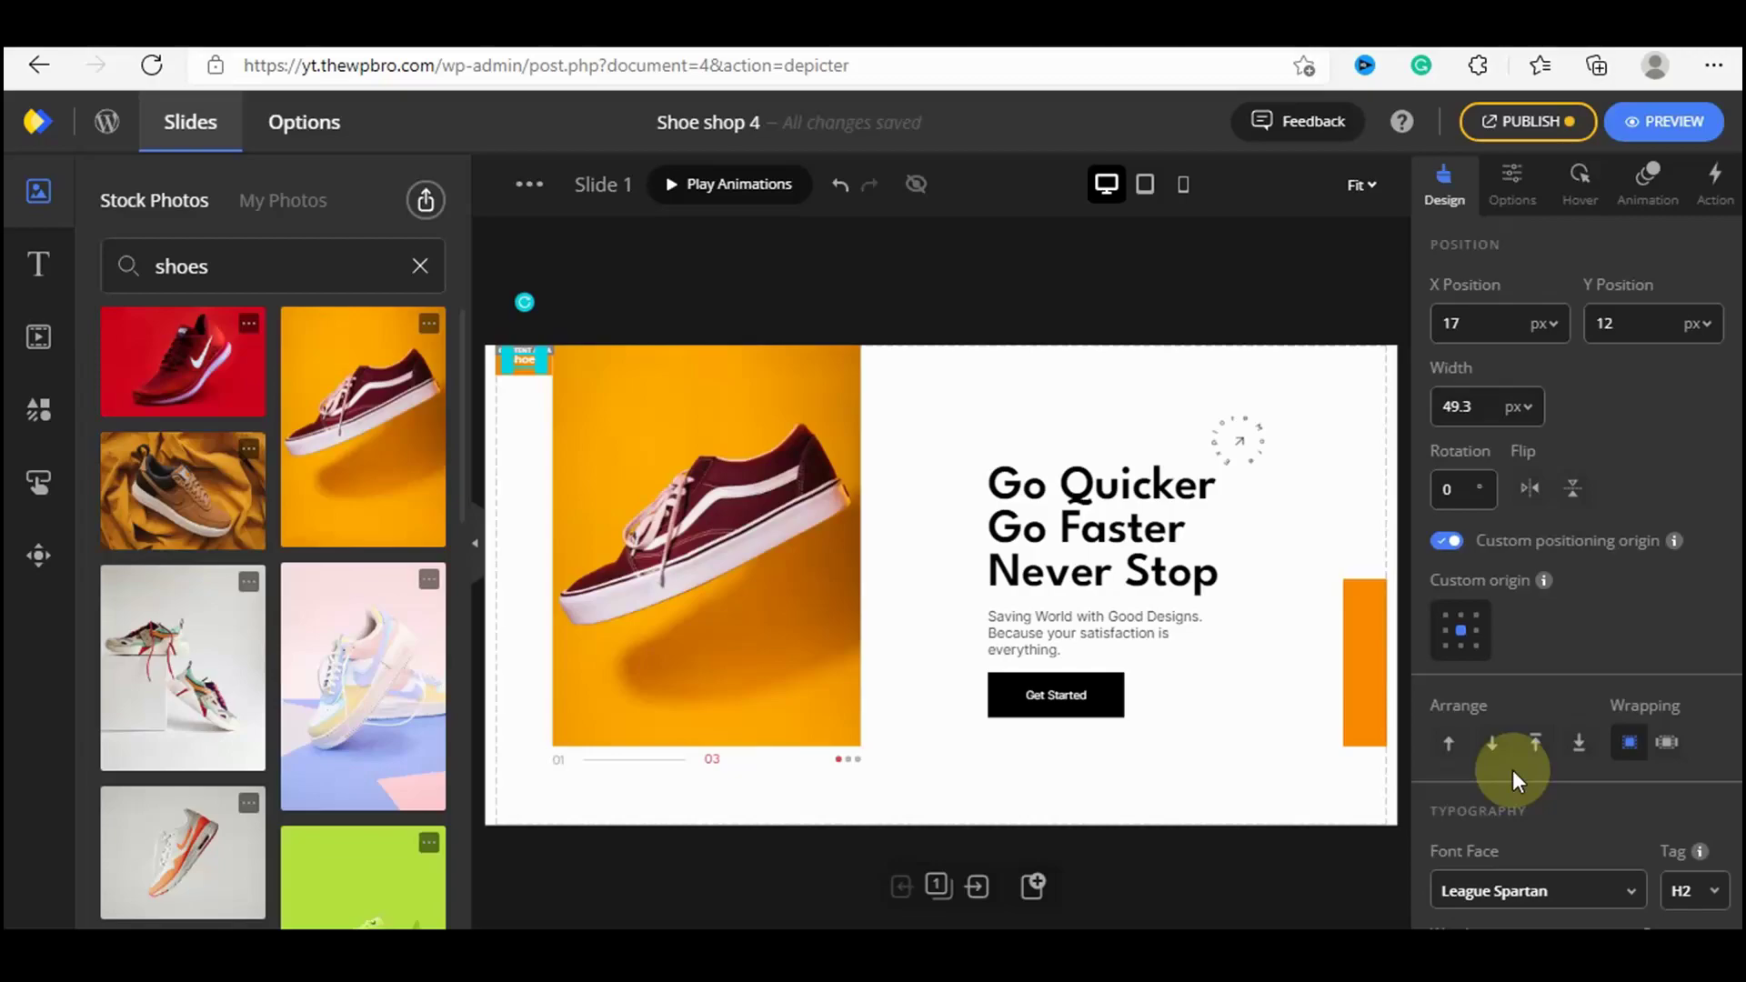
Examine the Shoes label's link, custom style, hover and animation settings, and the Get Started button's Go to URL action.
left_click(1525, 205)
scroll(1586, 343, "down", 5)
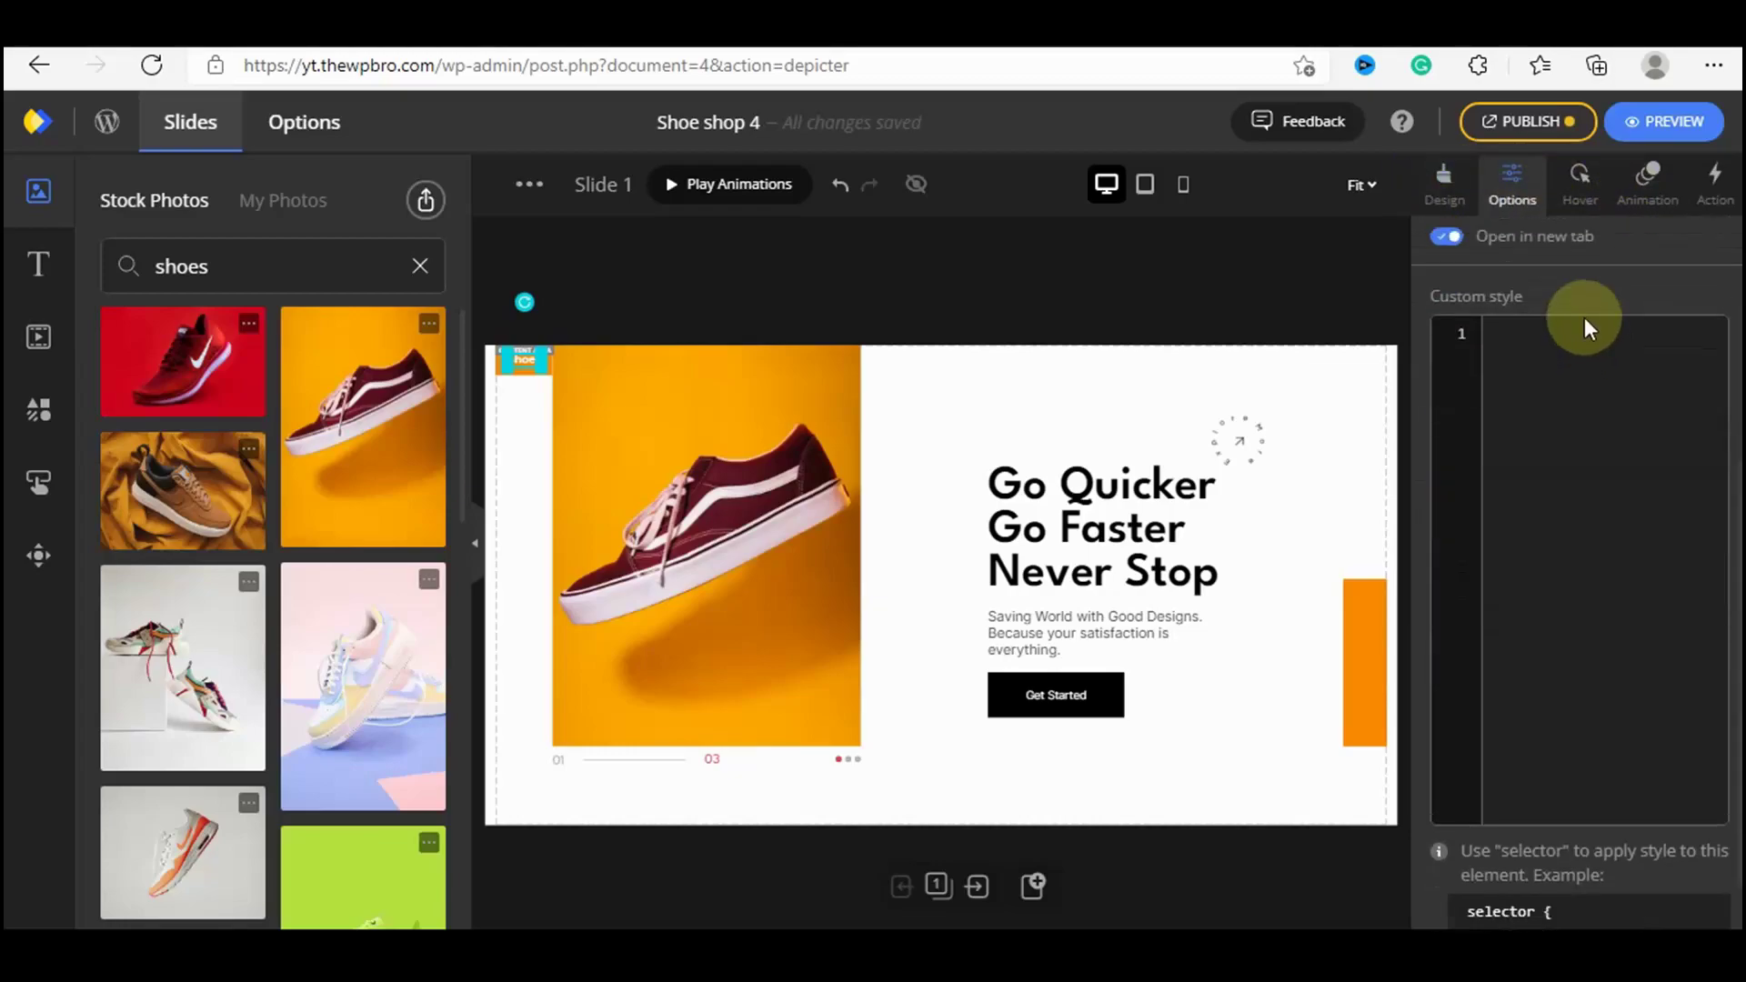
scroll(1585, 328, "up", 2)
scroll(1500, 545, "down", 3)
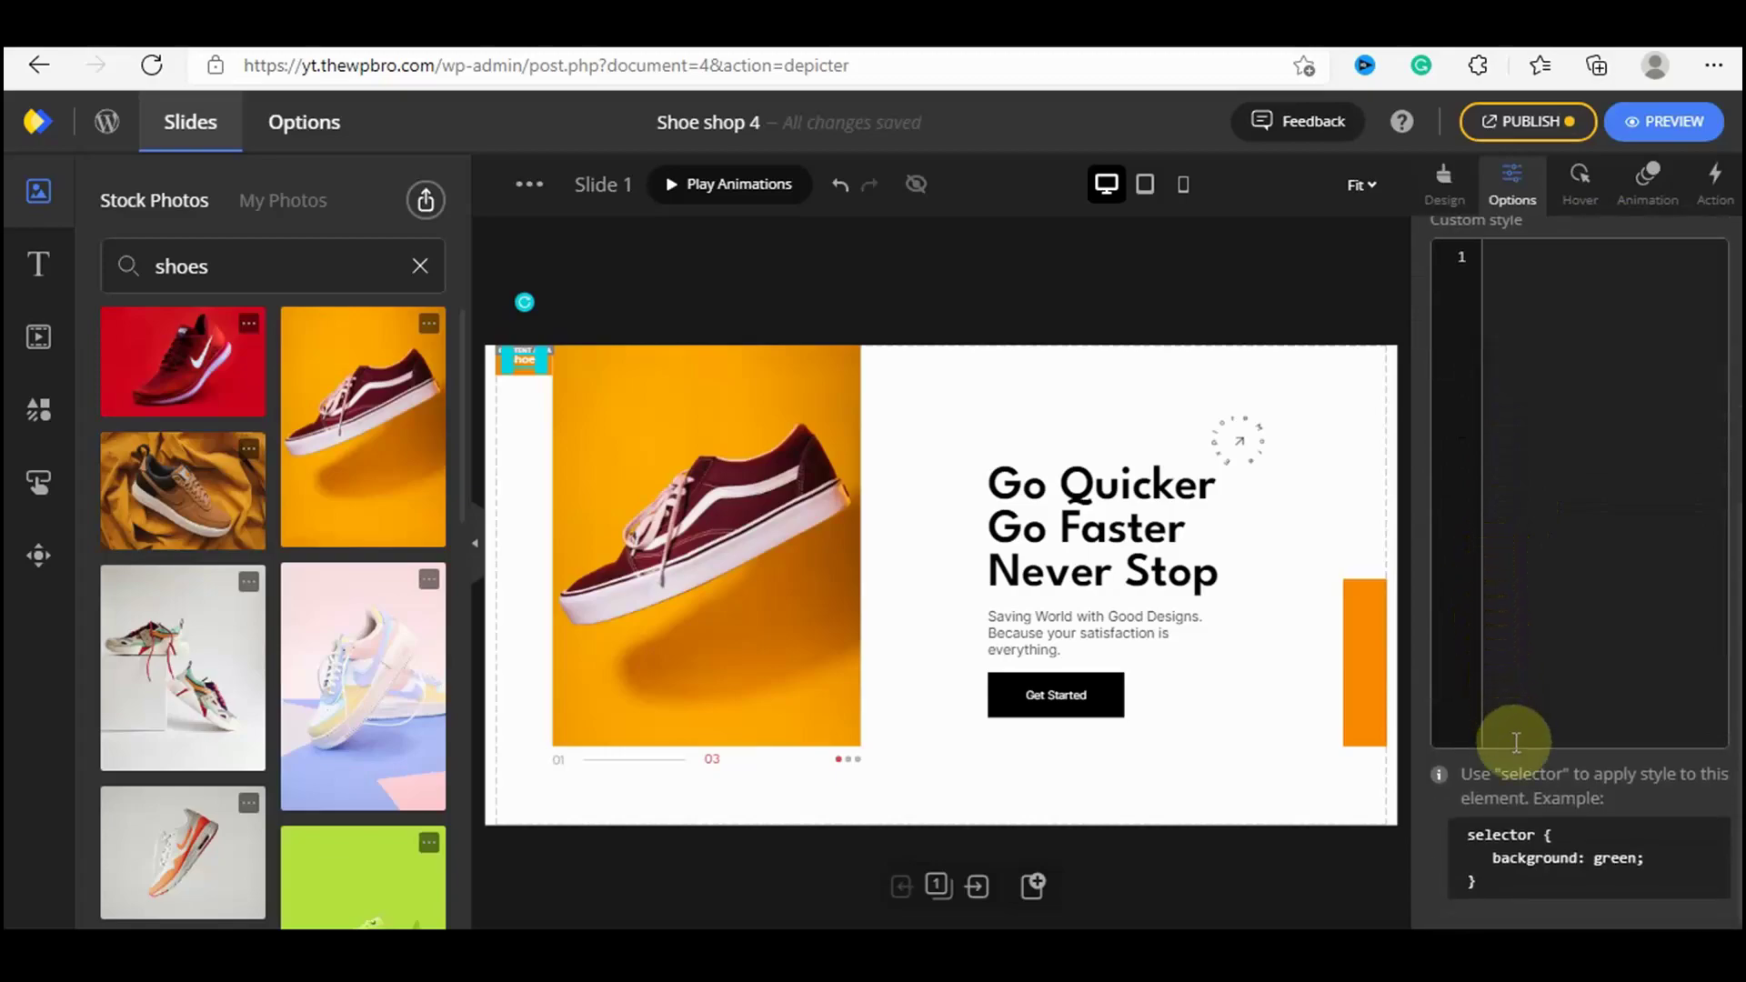
scroll(1516, 637, "up", 6)
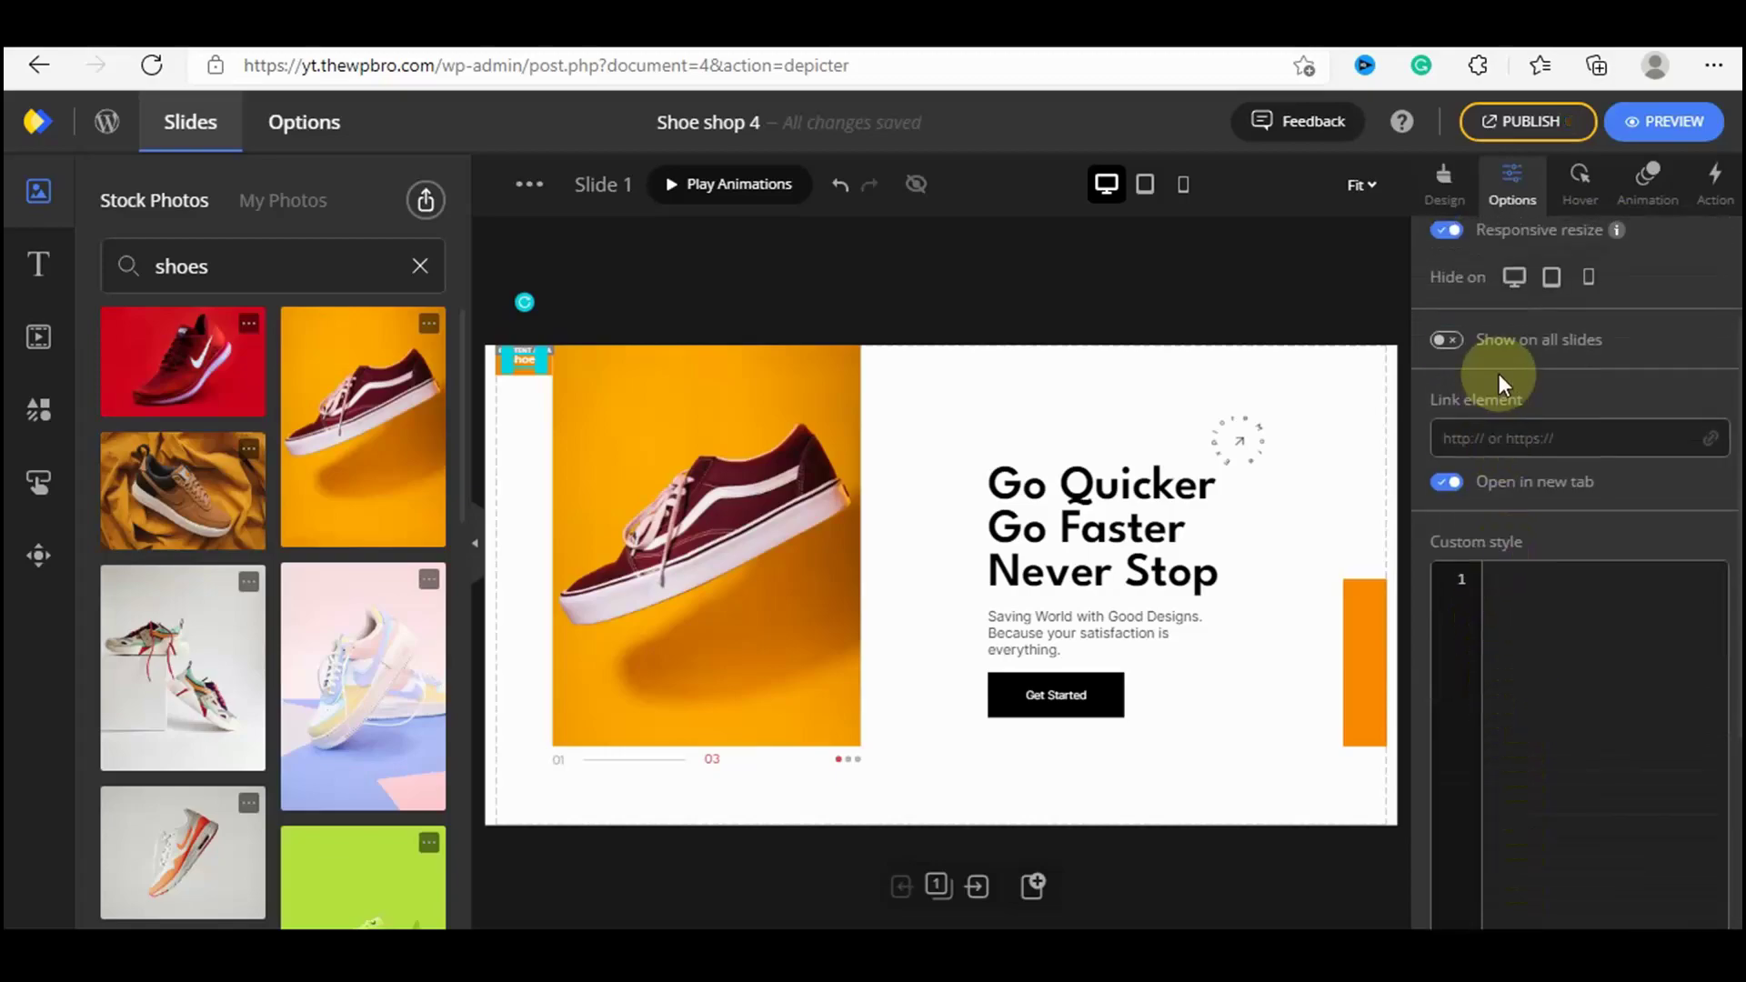
left_click(1584, 199)
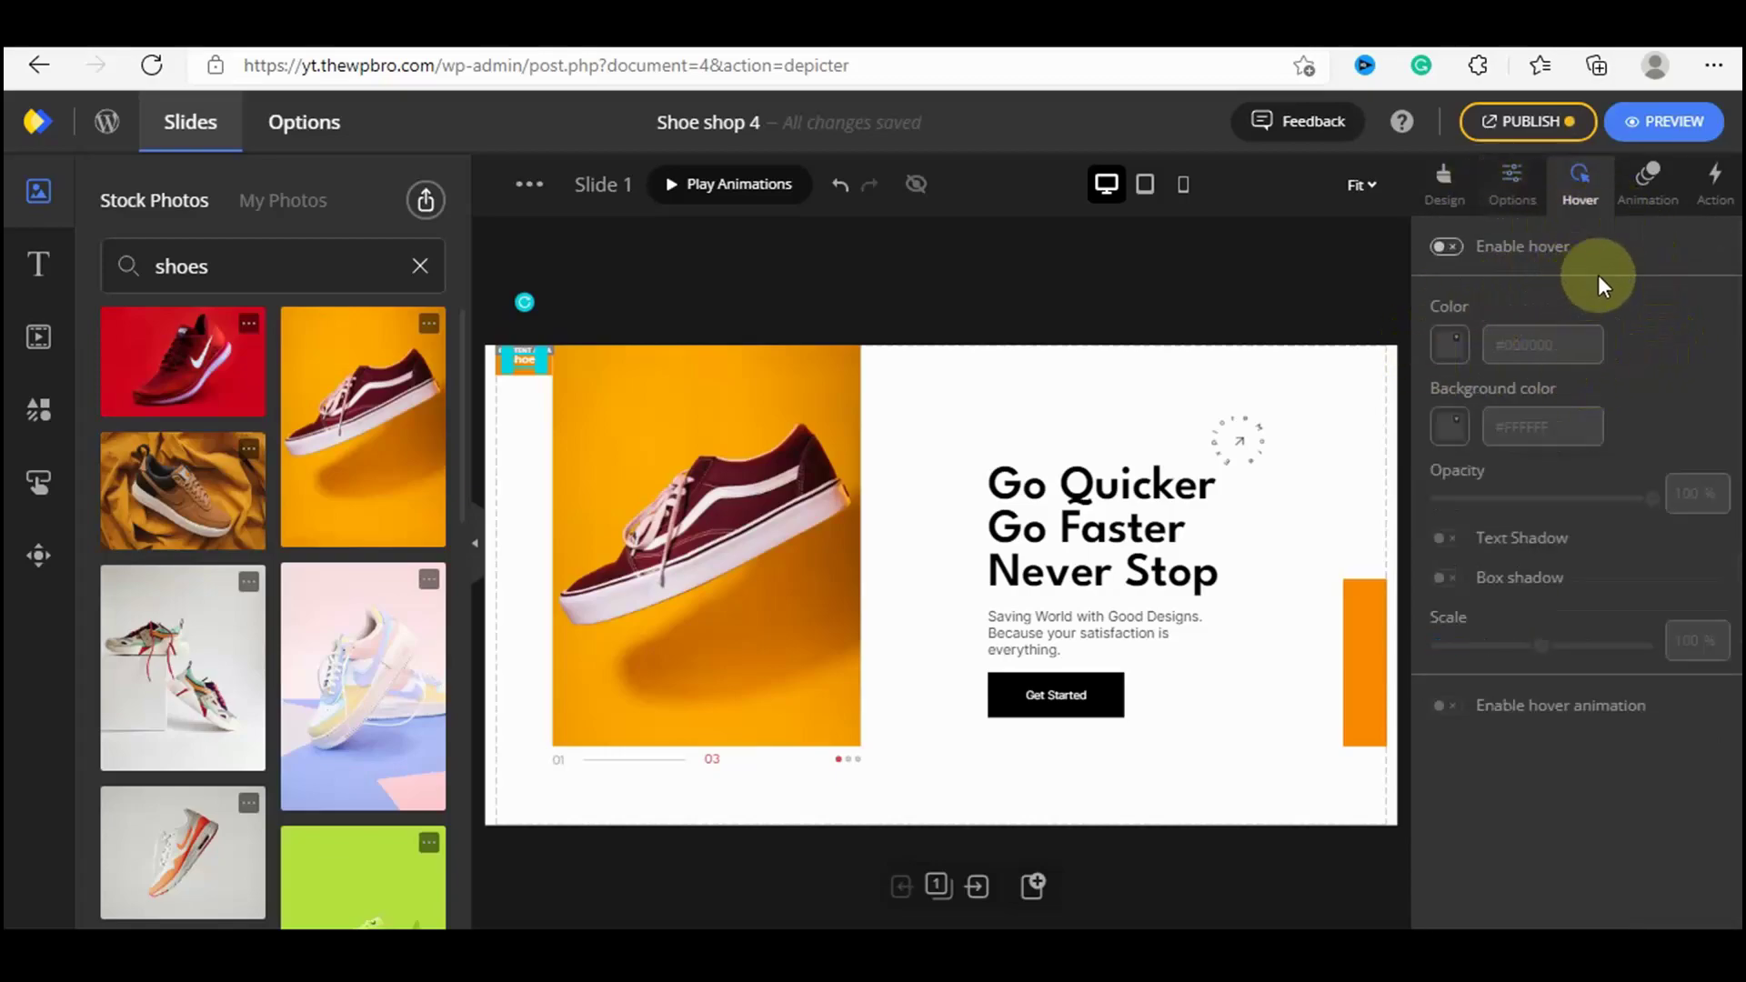
left_click(1650, 180)
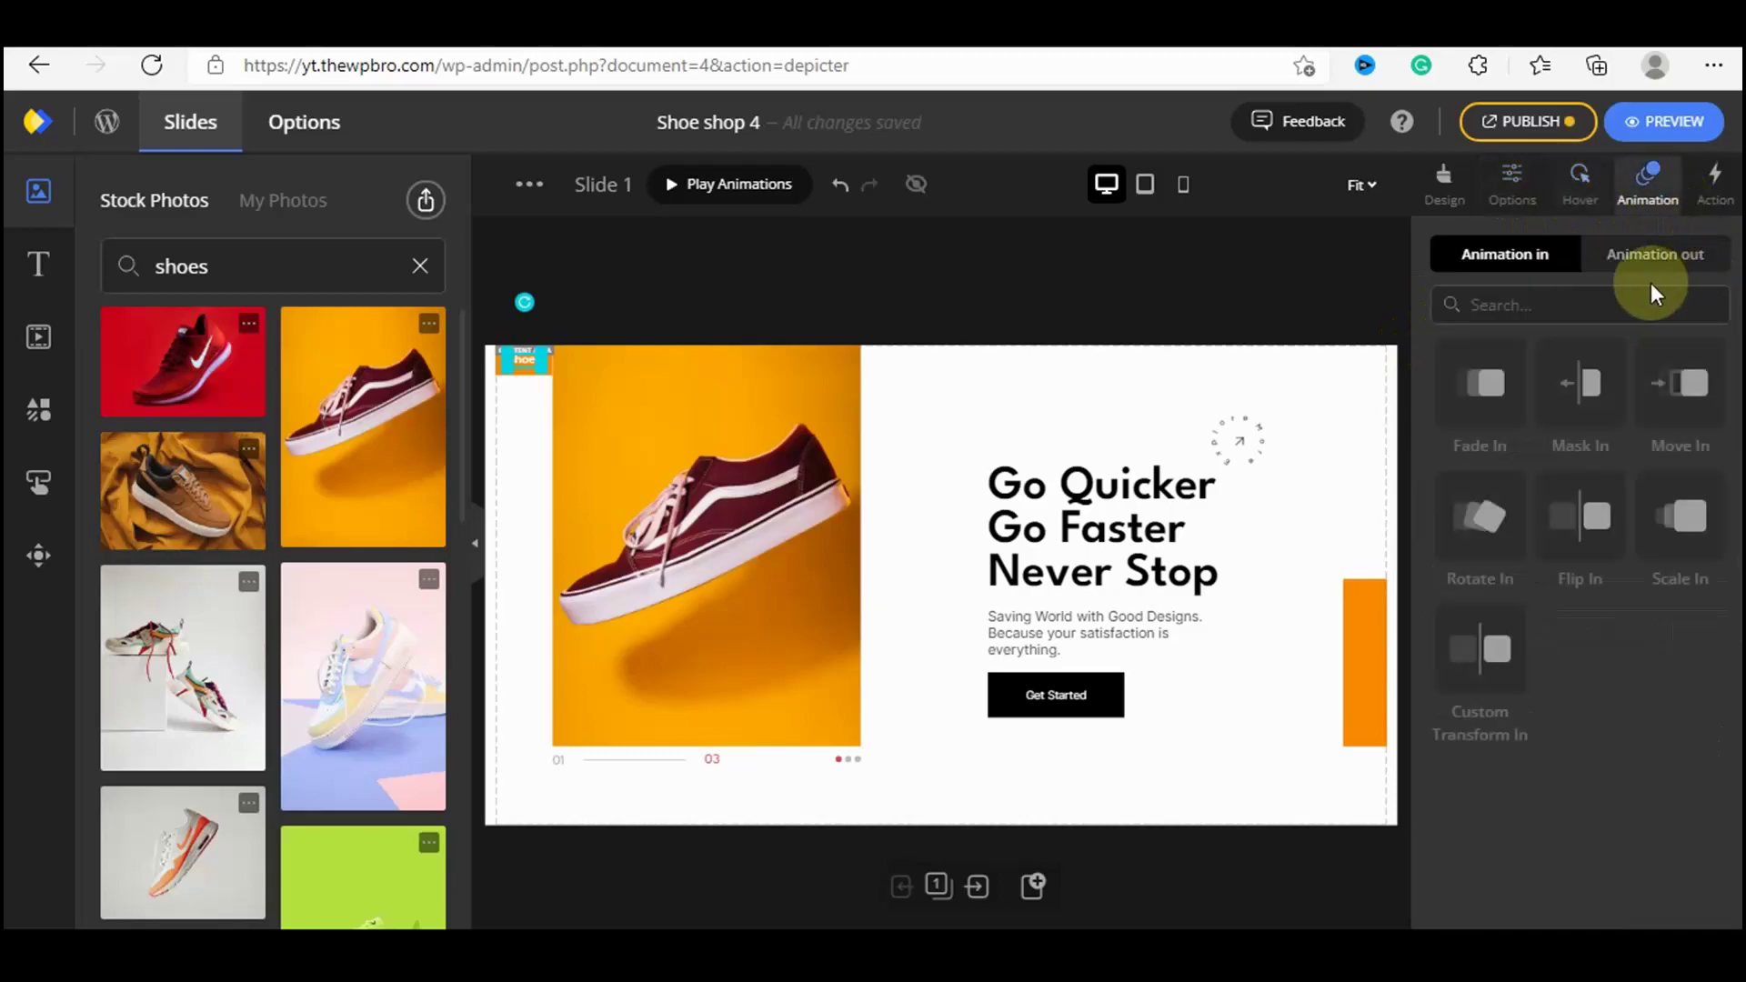
left_click(1715, 201)
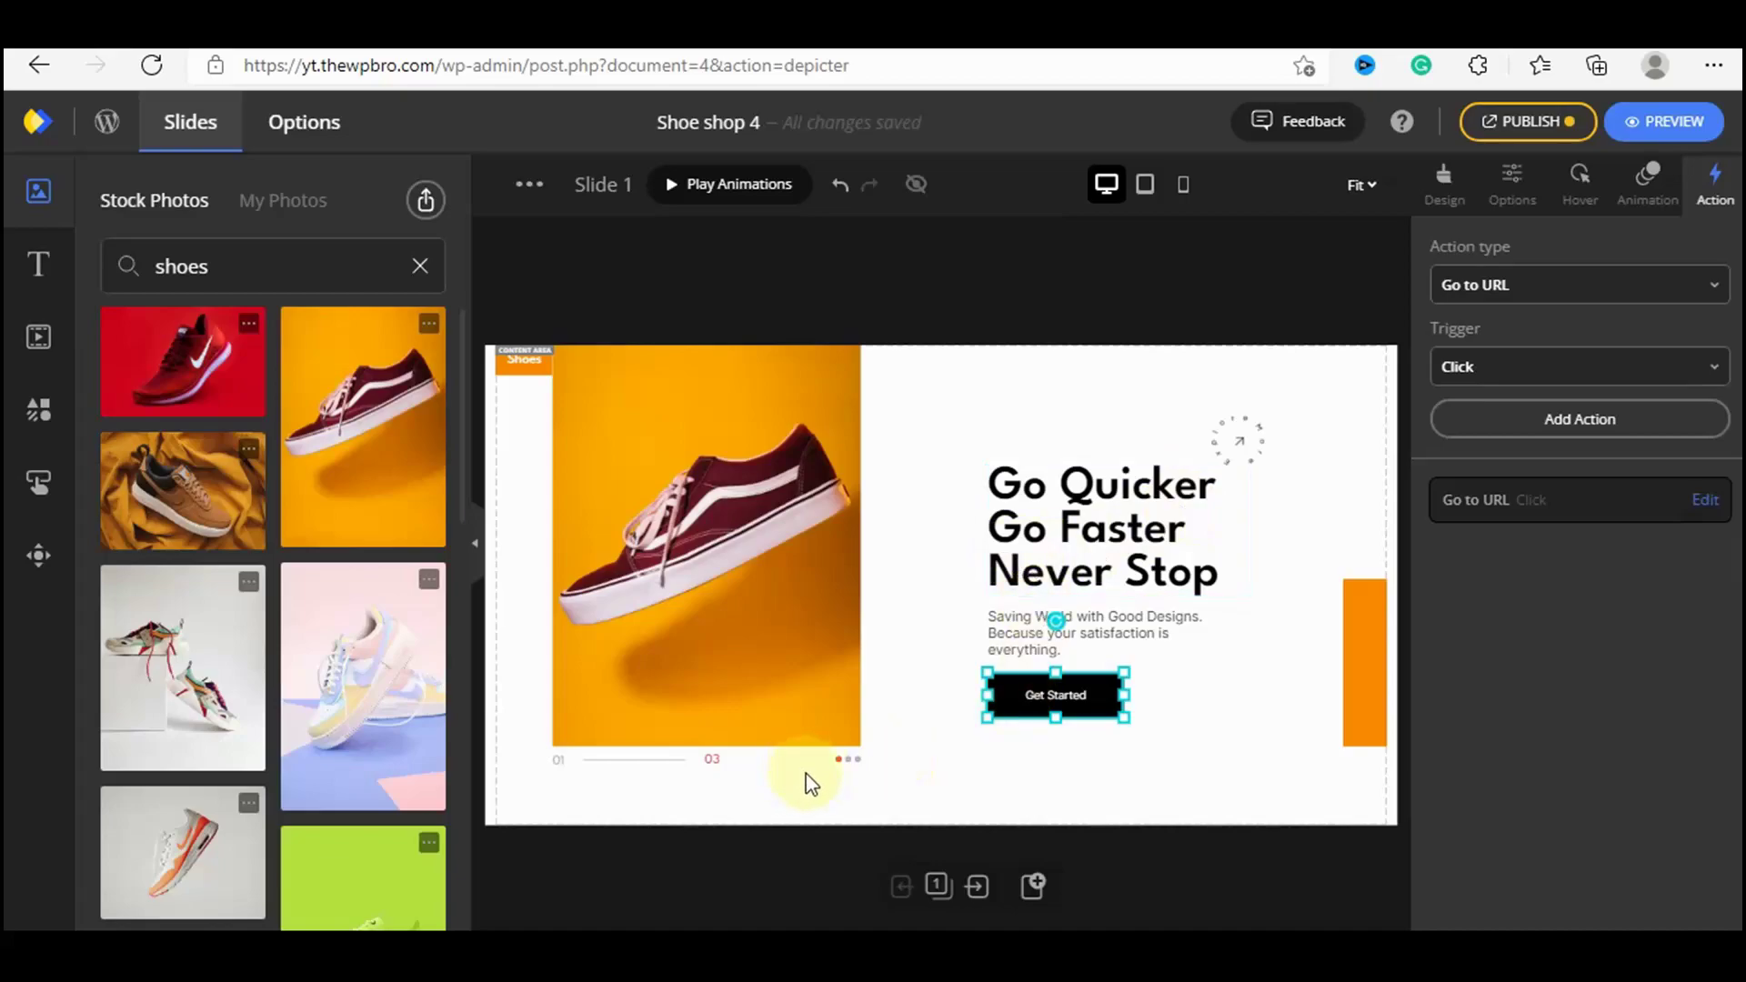
left_click(1301, 871)
Publish the slider's pending changes and copy its [depicter id="4"] shortcode.
left_click(1514, 121)
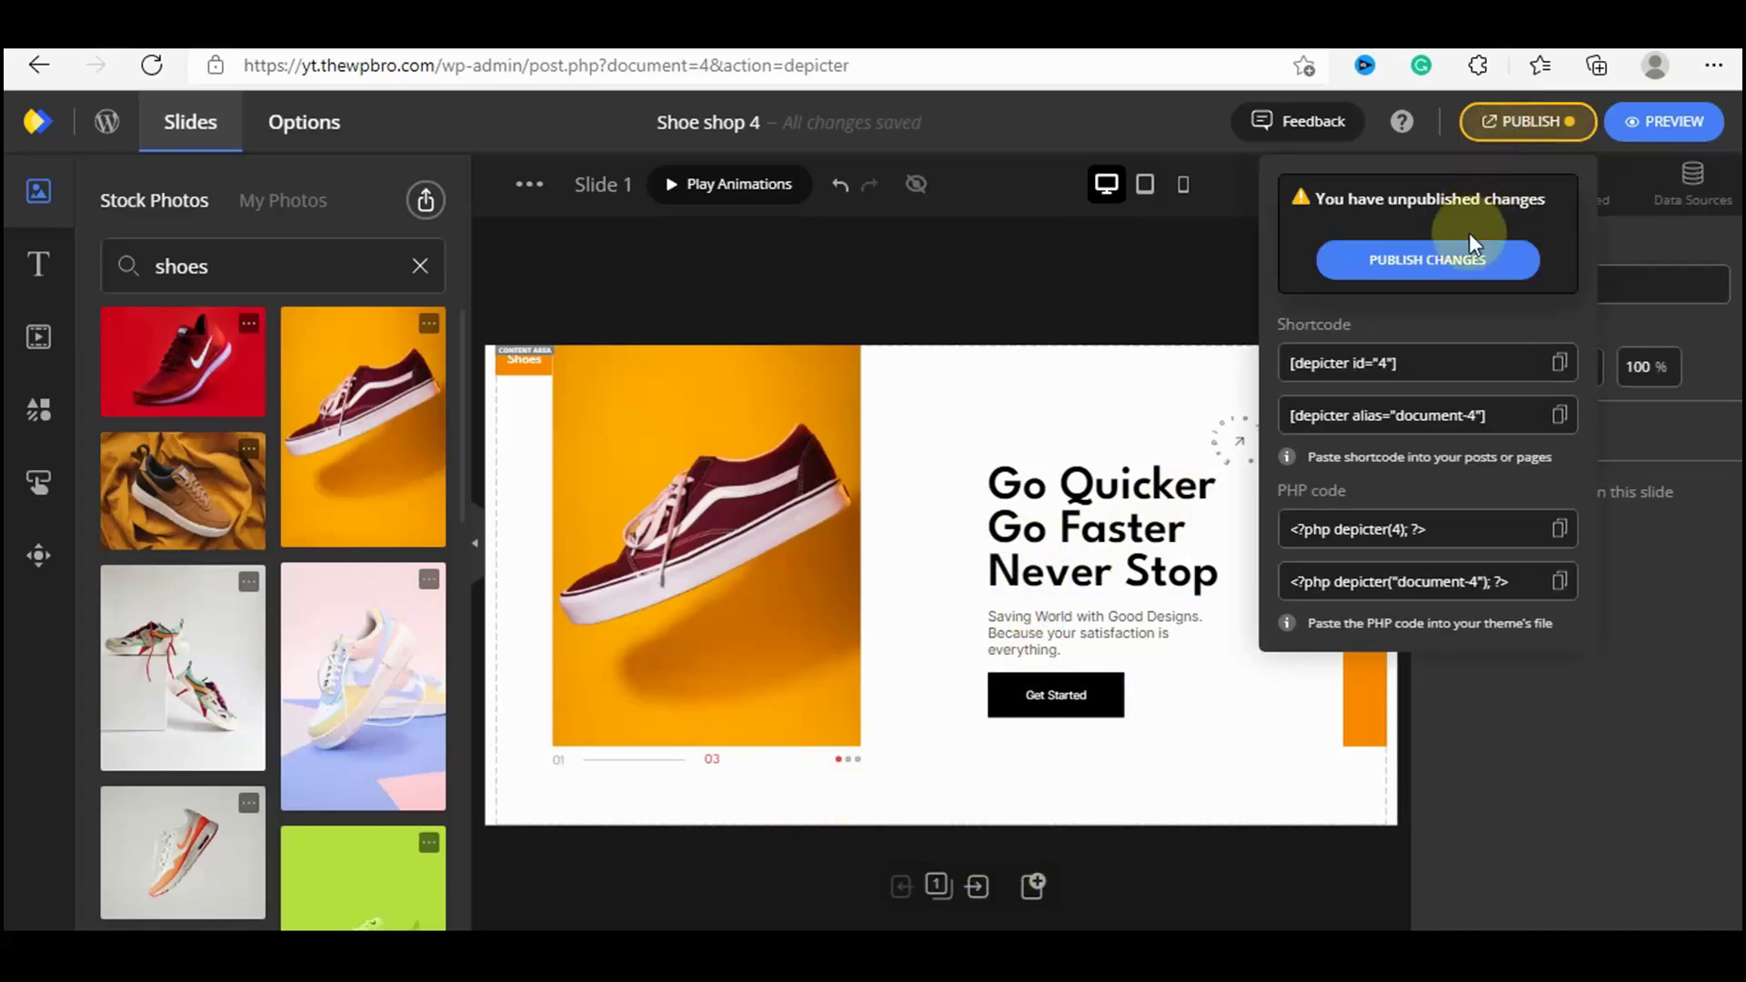
left_click(1472, 261)
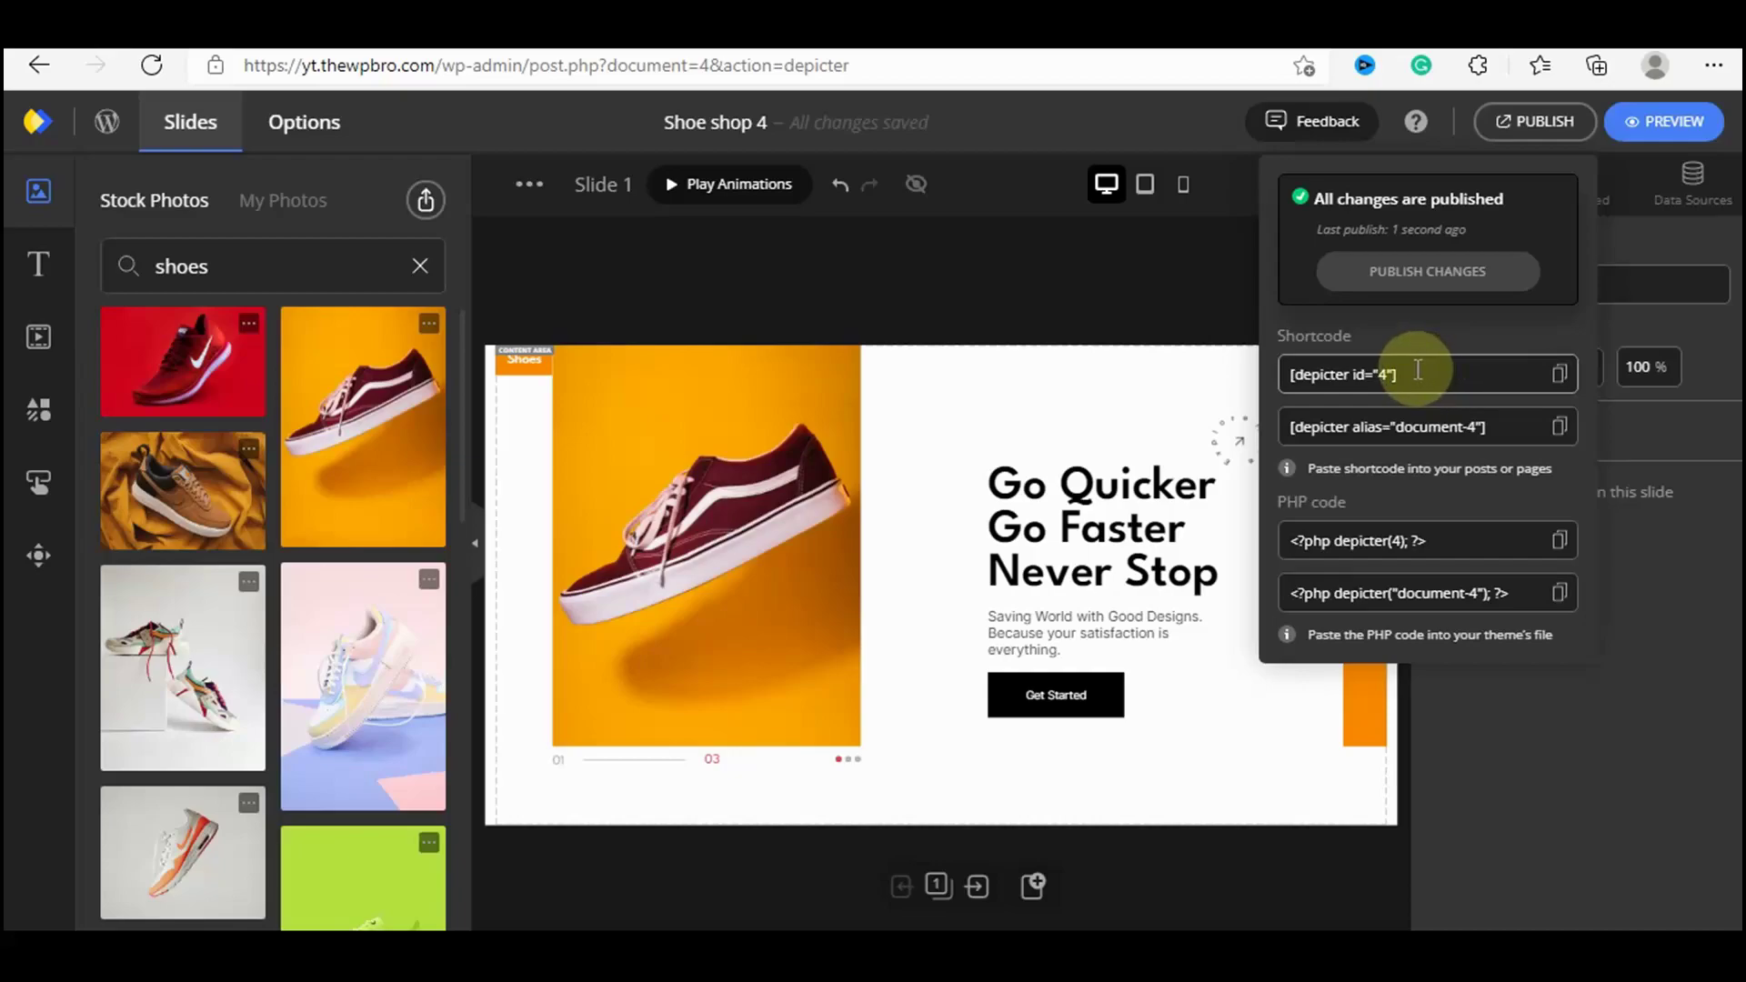
left_click(1558, 380)
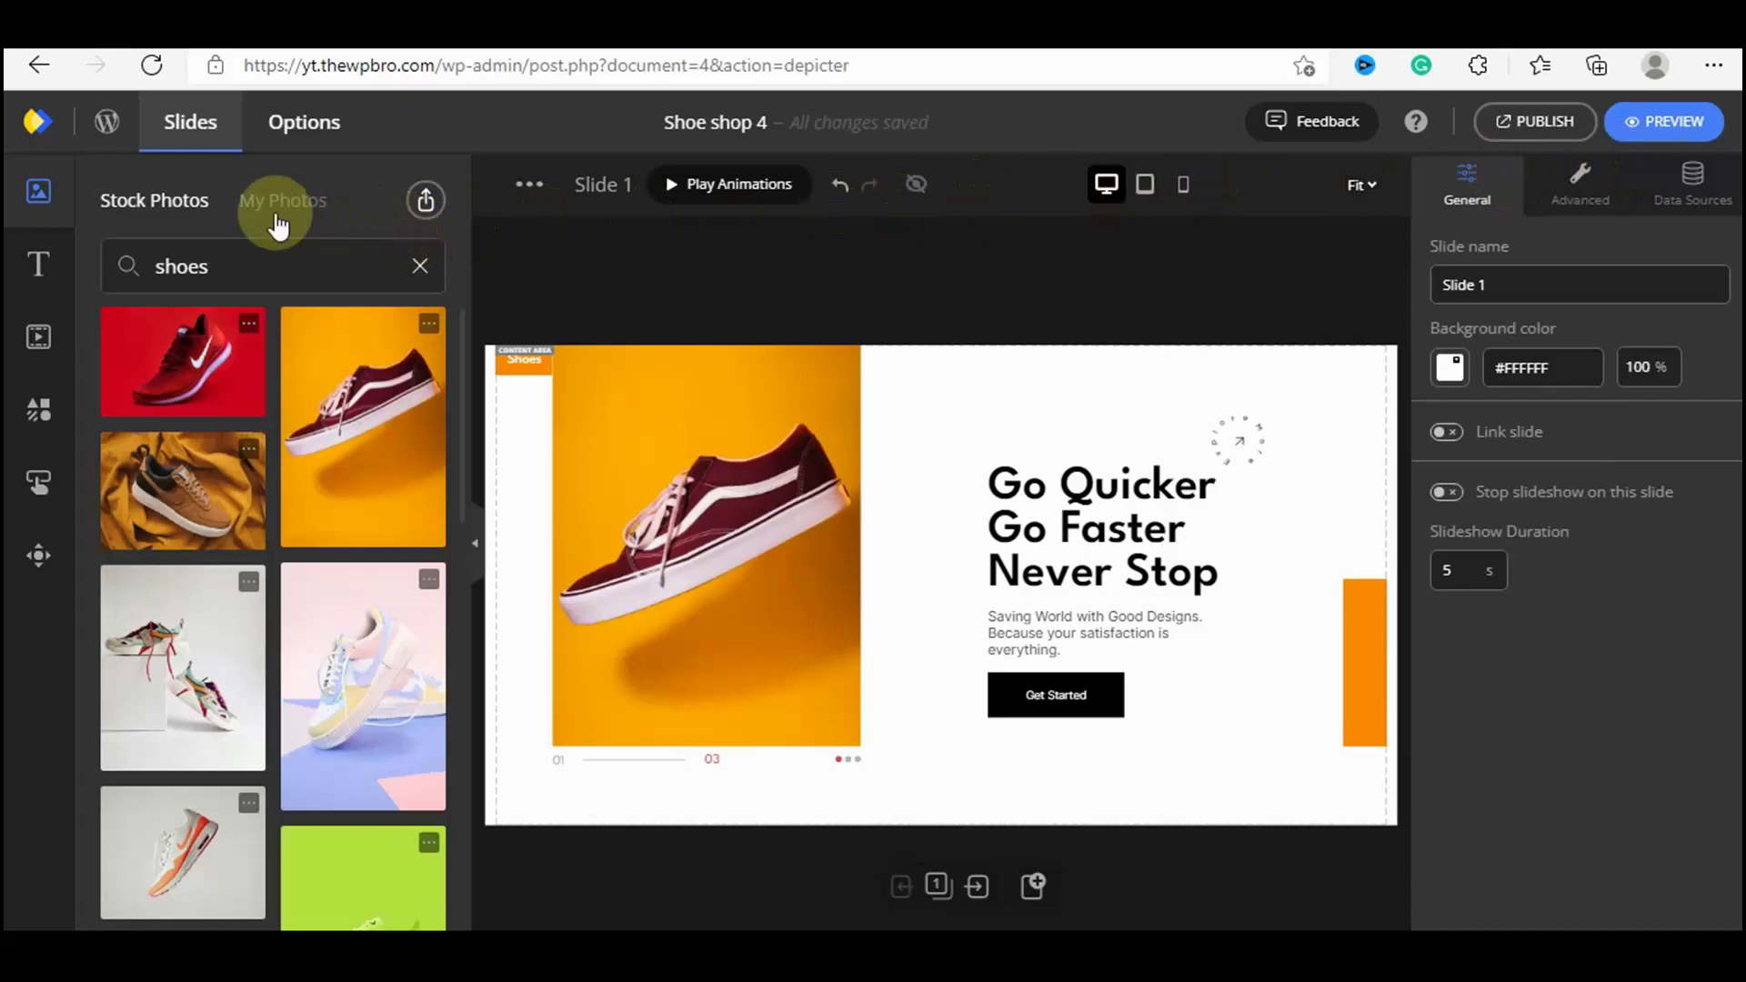
Leave the slider editor and create a new WordPress page titled "Demo Slider".
left_click(36, 127)
mouse_move(132, 116)
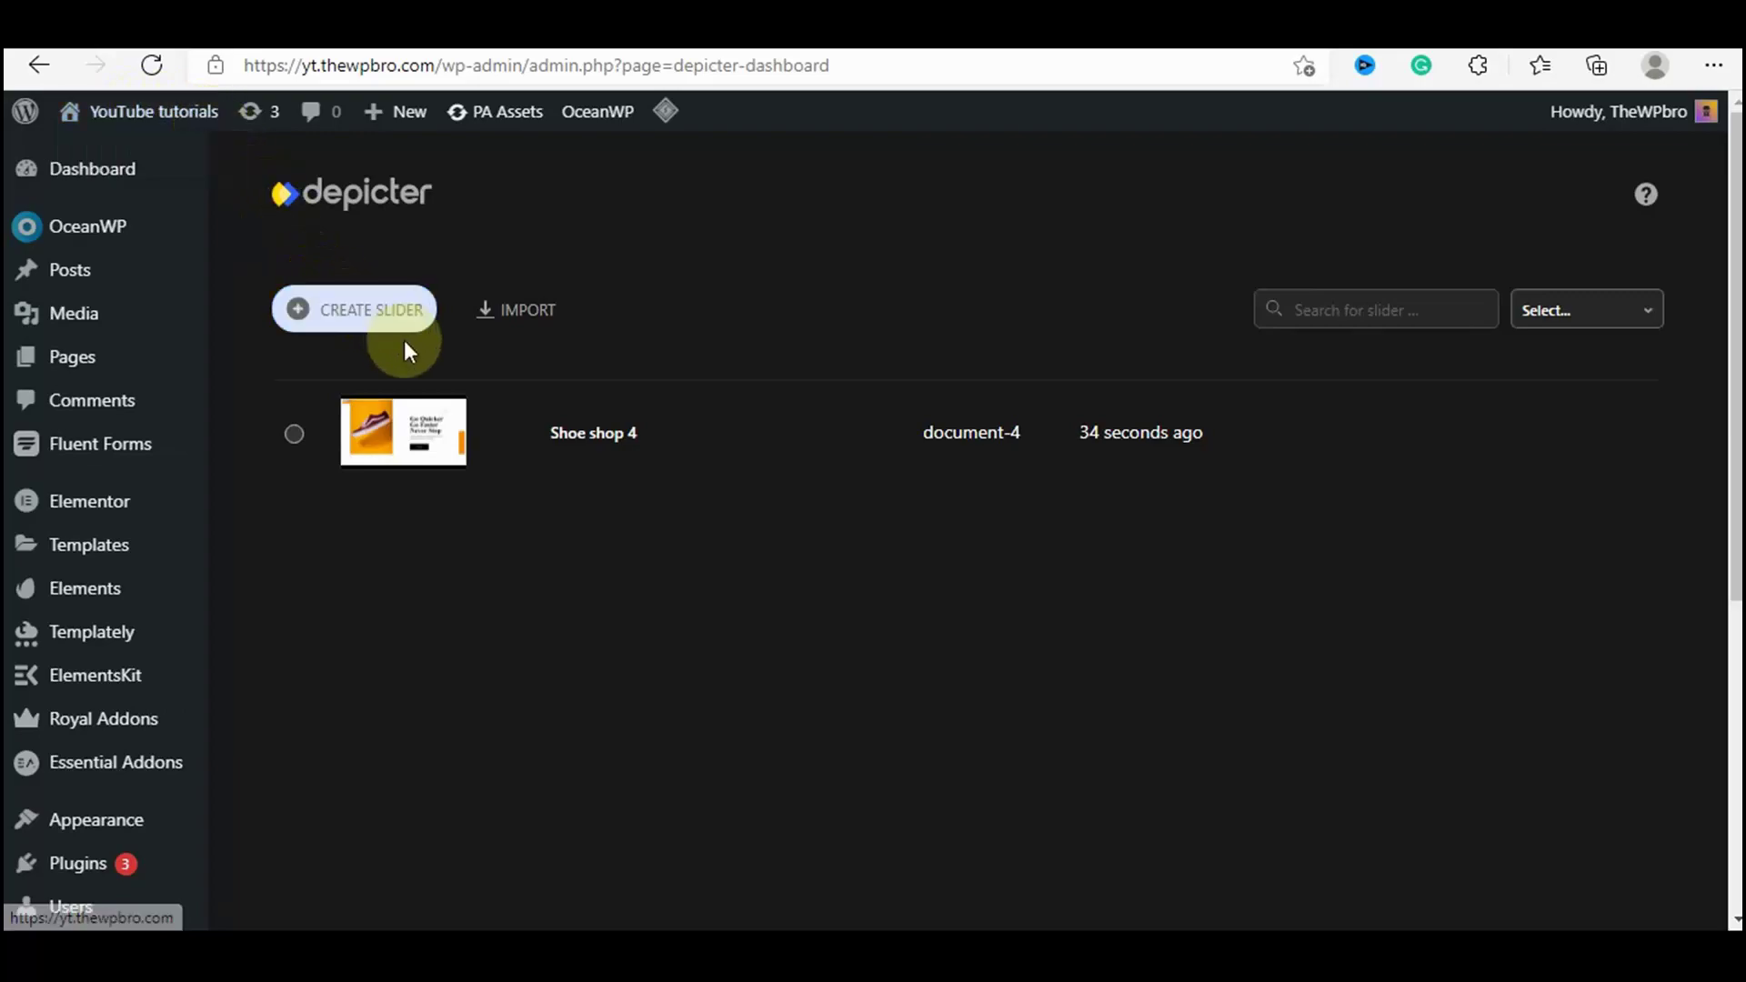
mouse_move(506, 428)
mouse_move(54, 355)
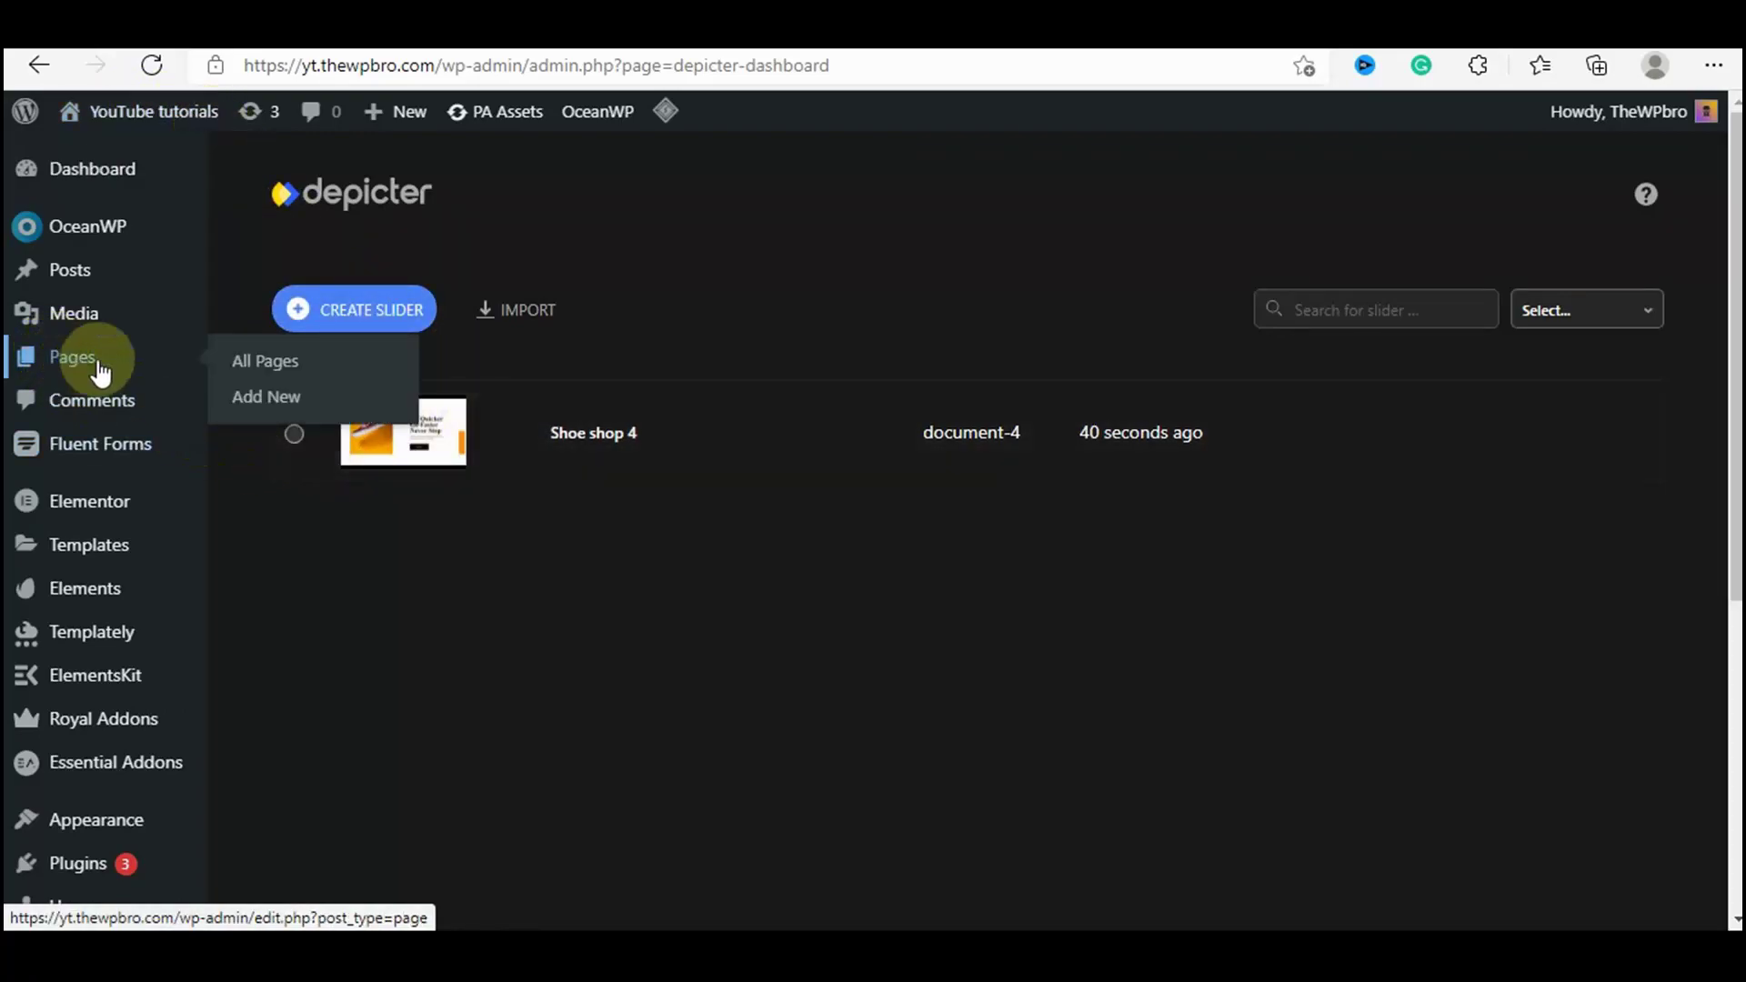
left_click(298, 392)
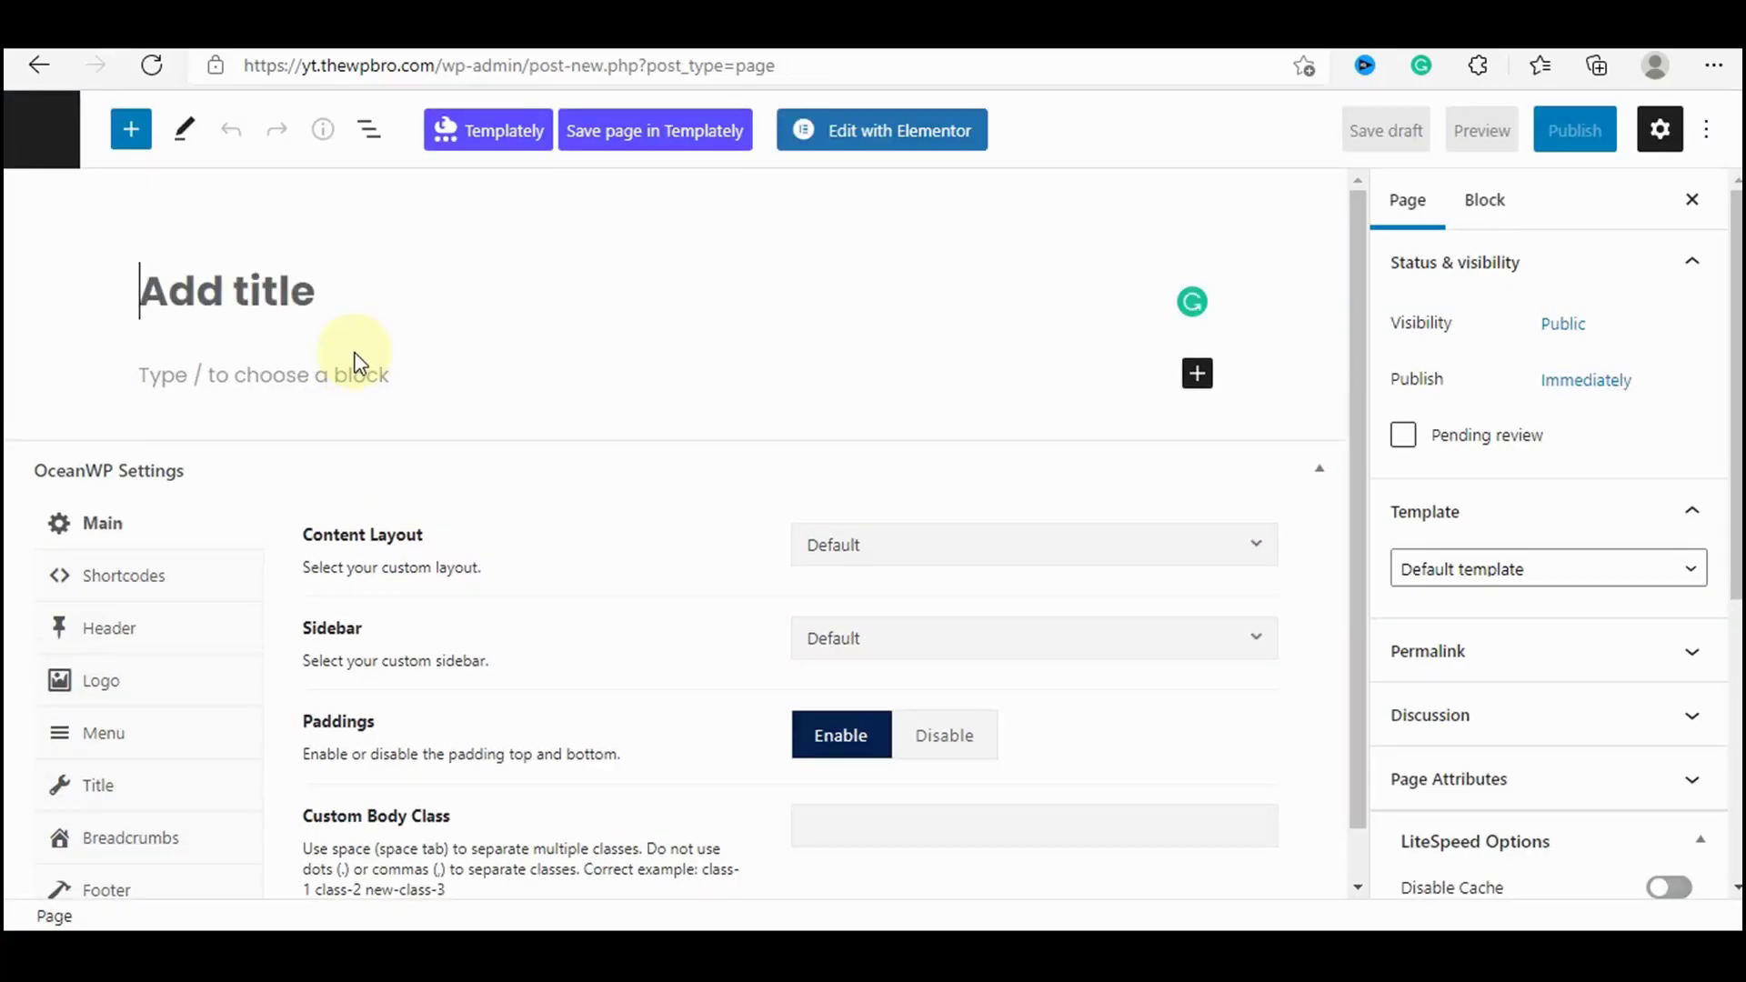
type("Demo Slider")
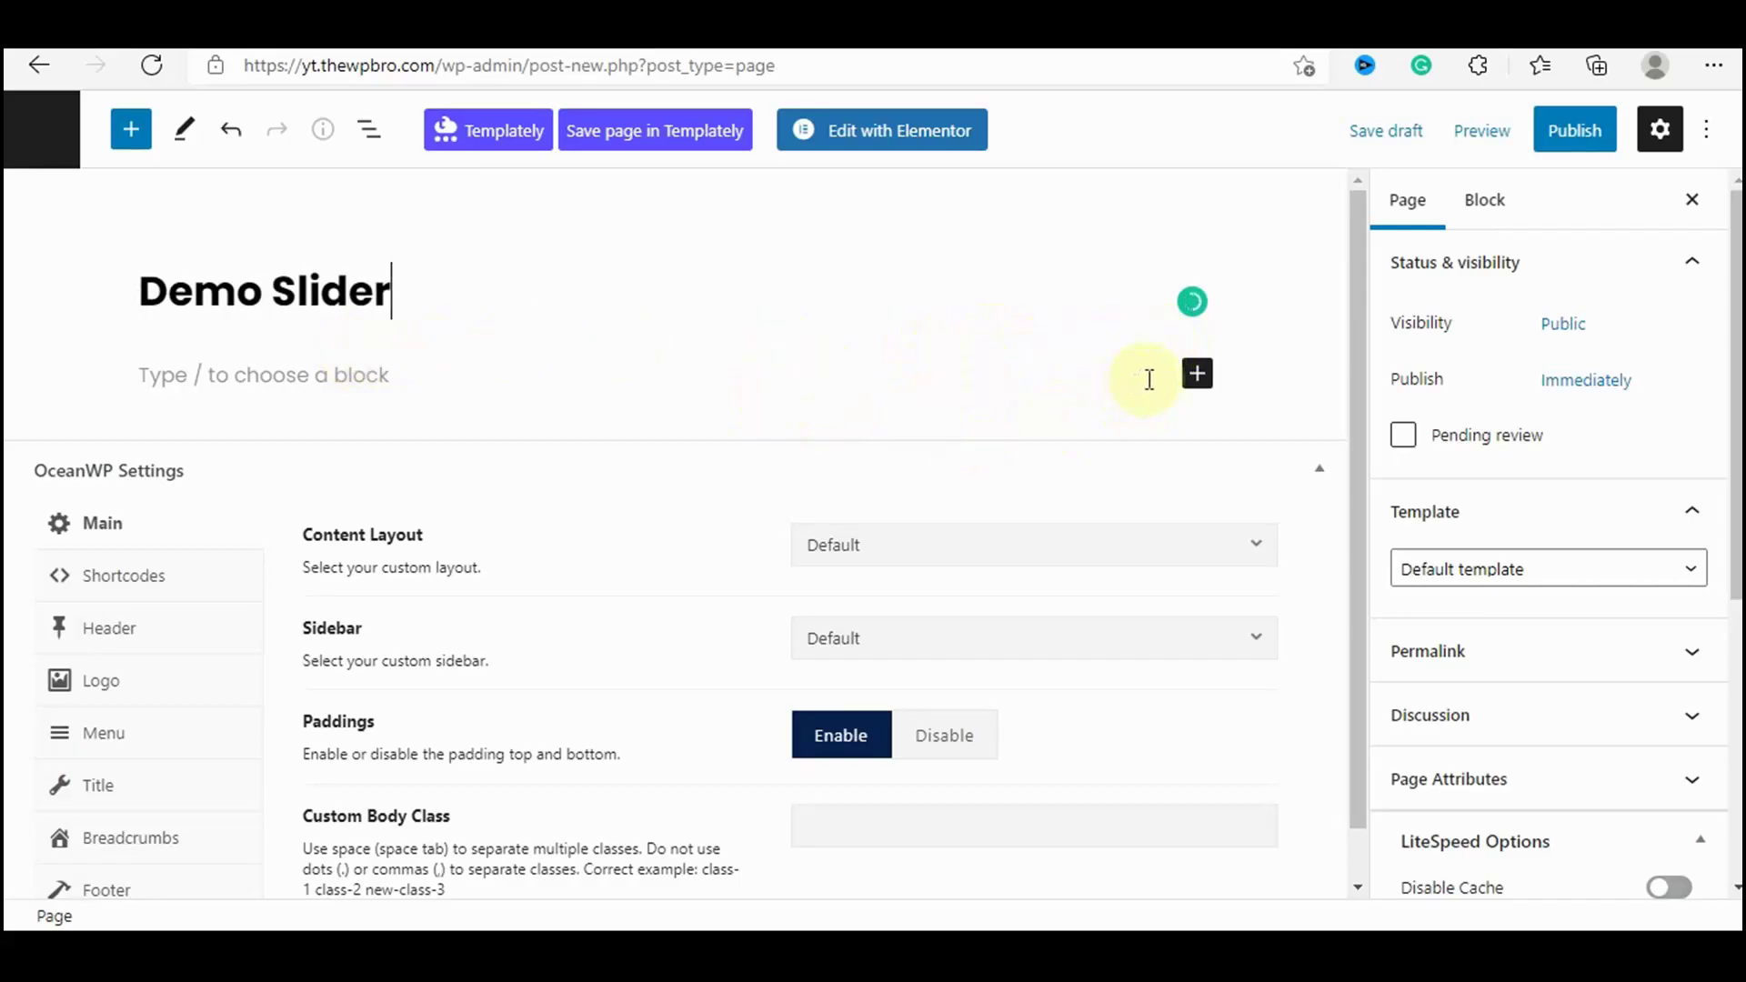
Insert a Shortcode block in the page body containing [depicter id="4"].
left_click(1197, 373)
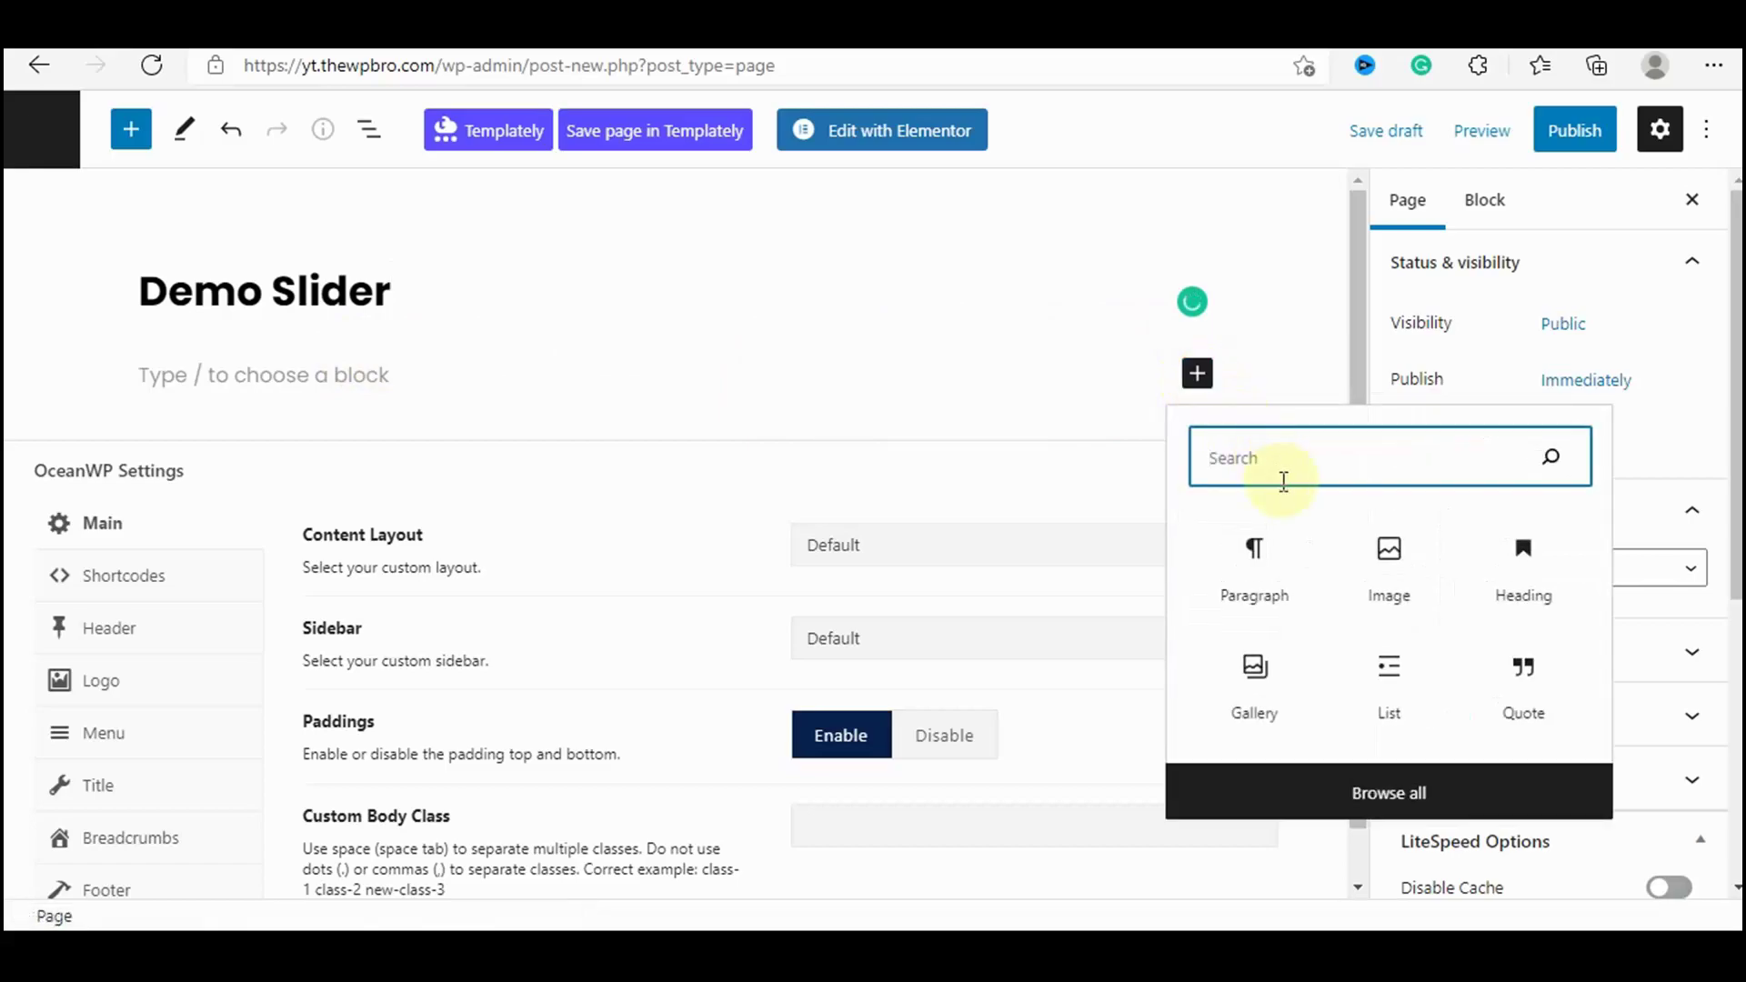
type("gu")
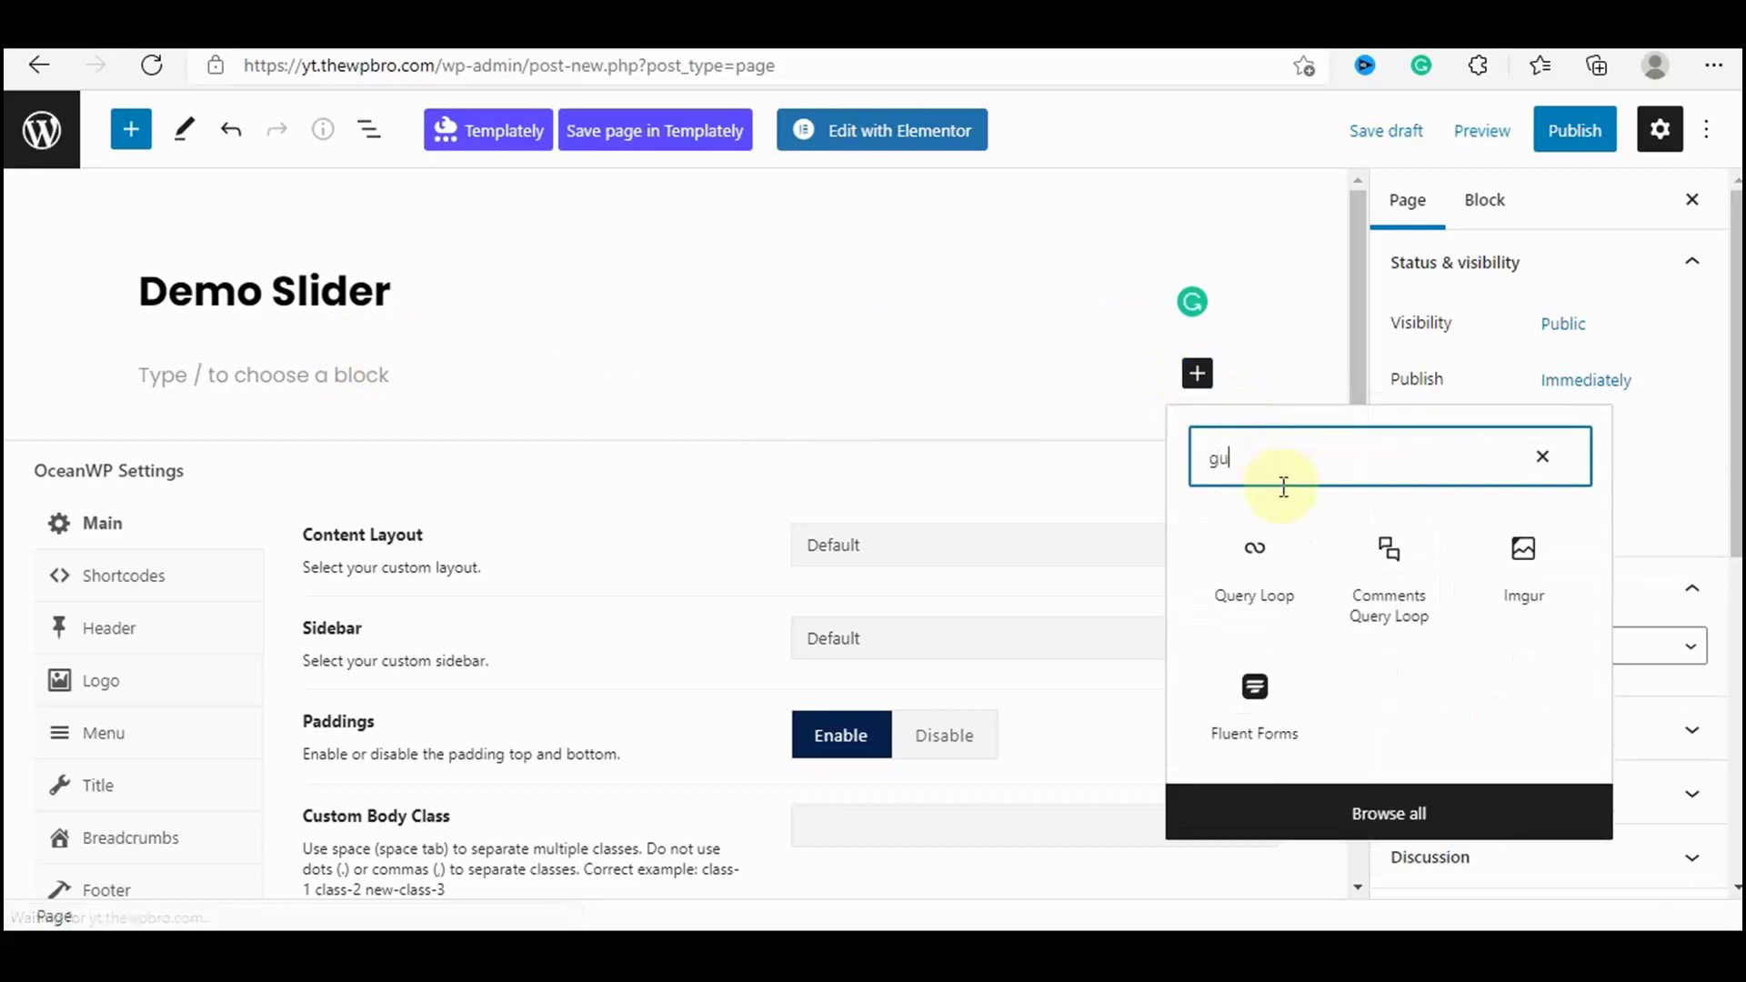
key("BackSpace")
key("BackSpace")
type("s")
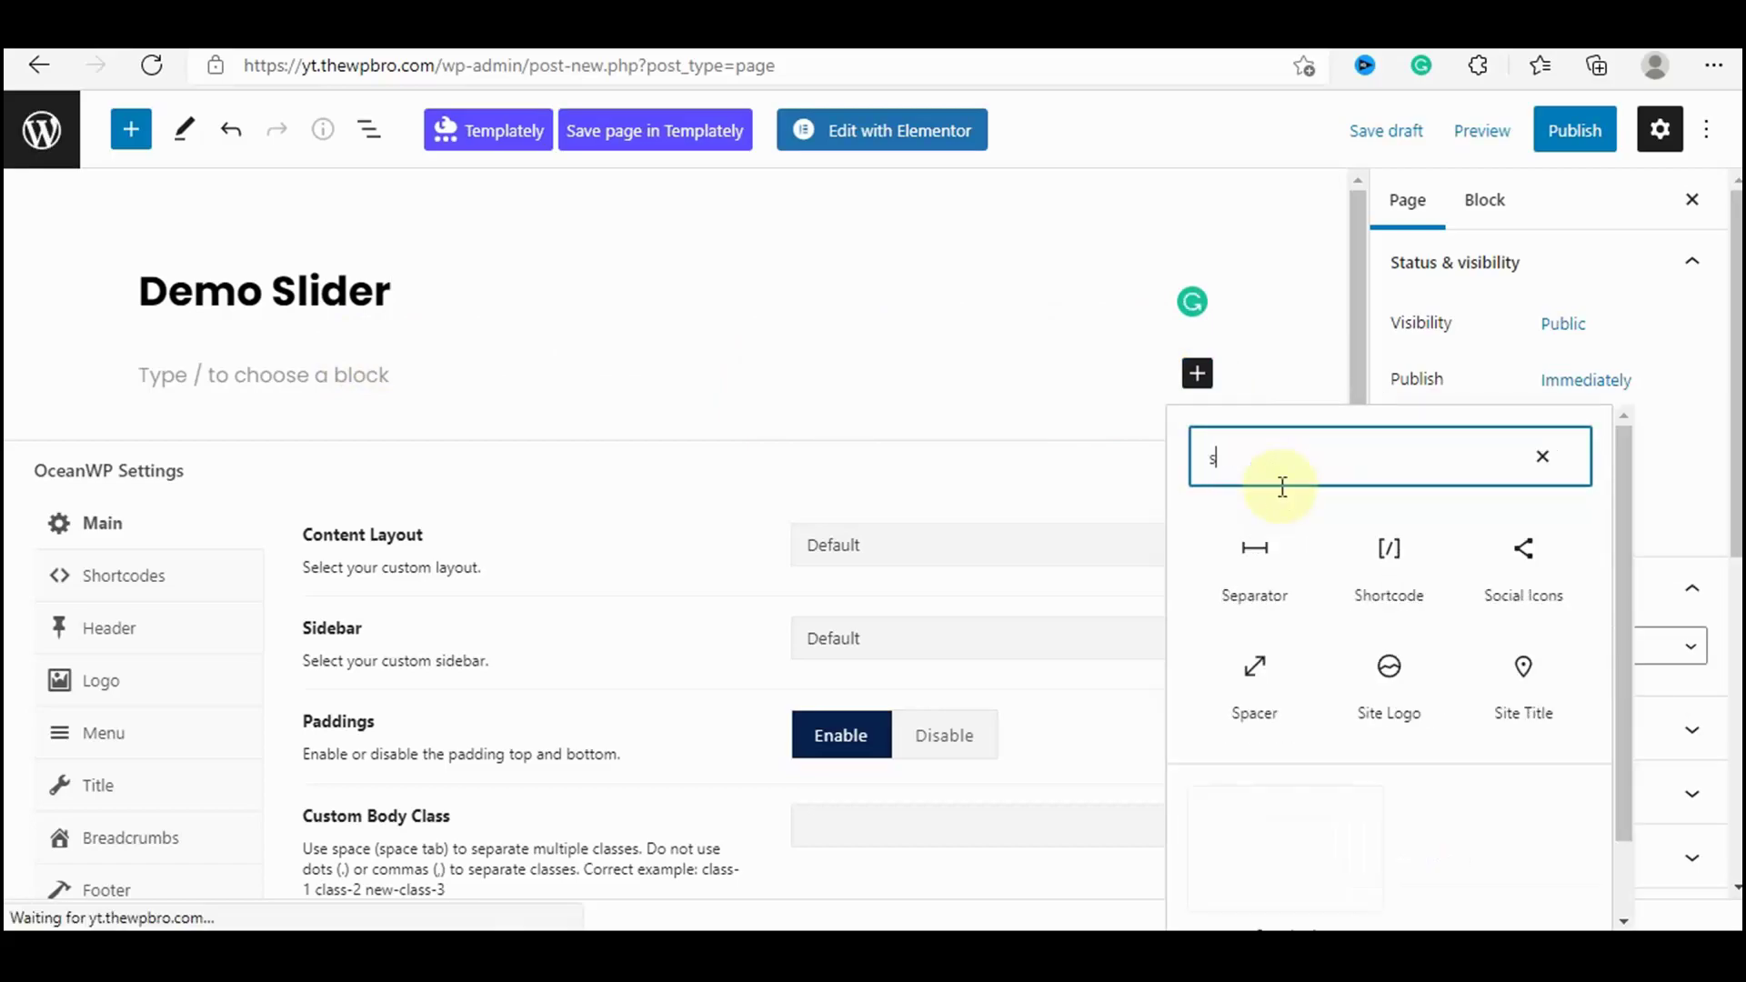
type("hort")
left_click(1255, 550)
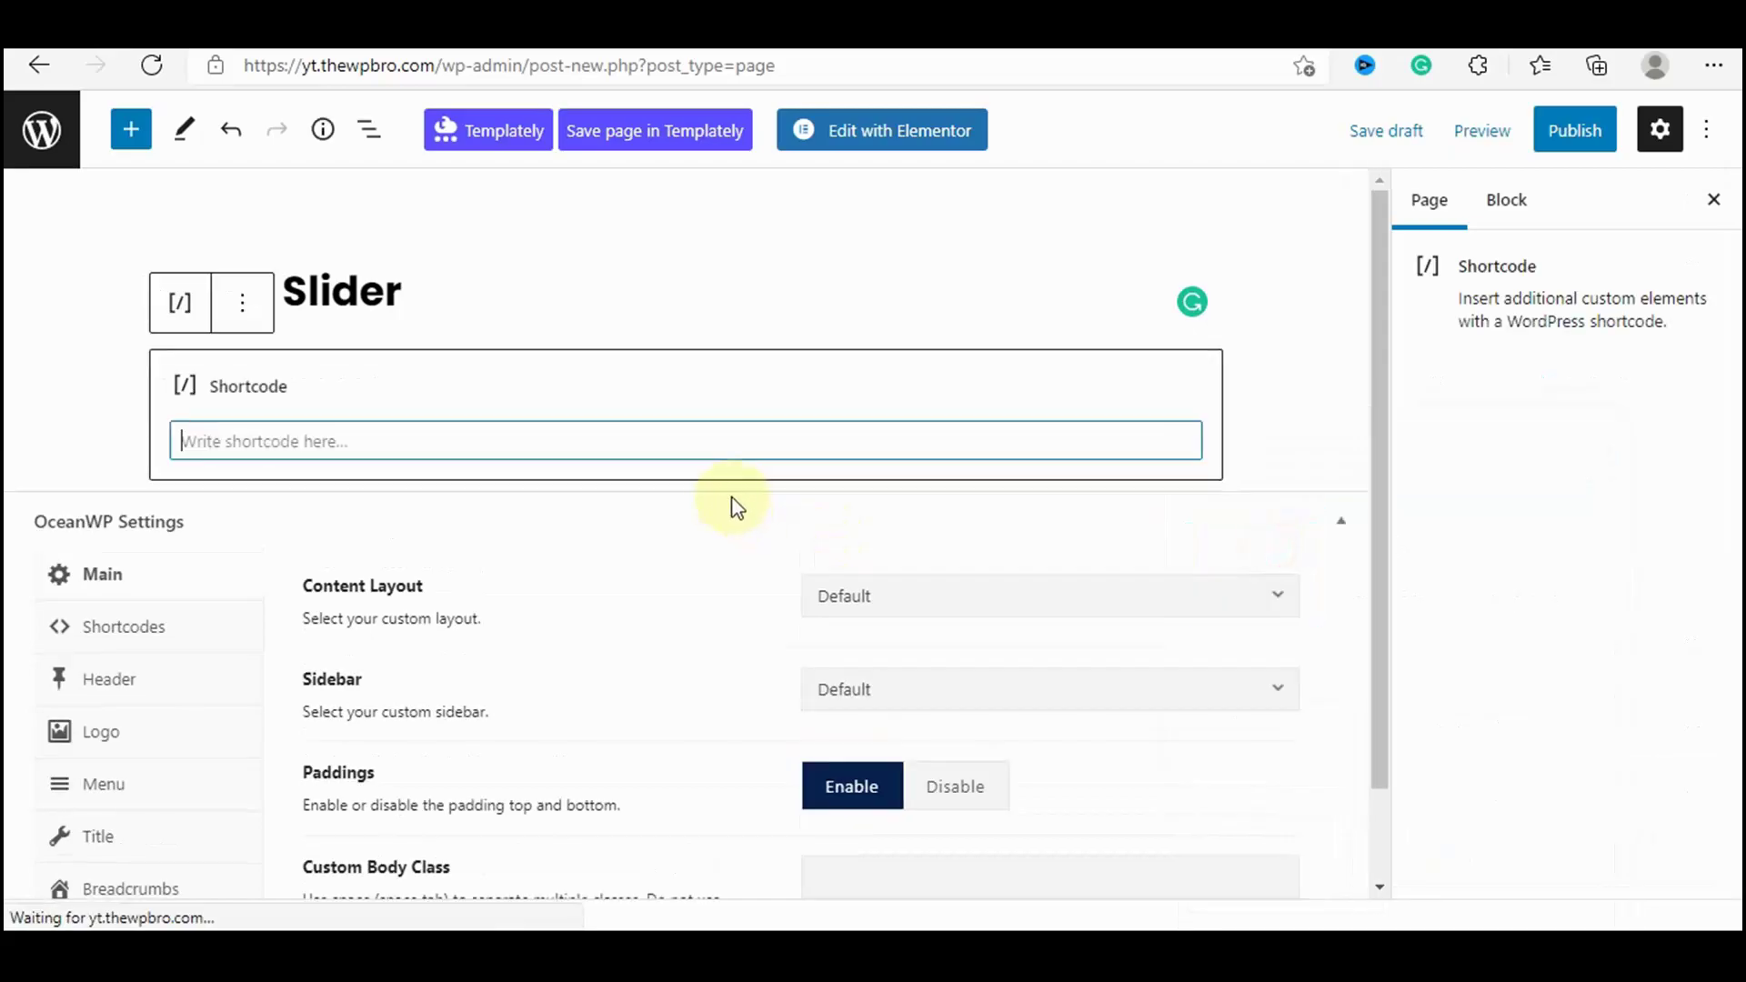
type("[depicter id=\"4\"]")
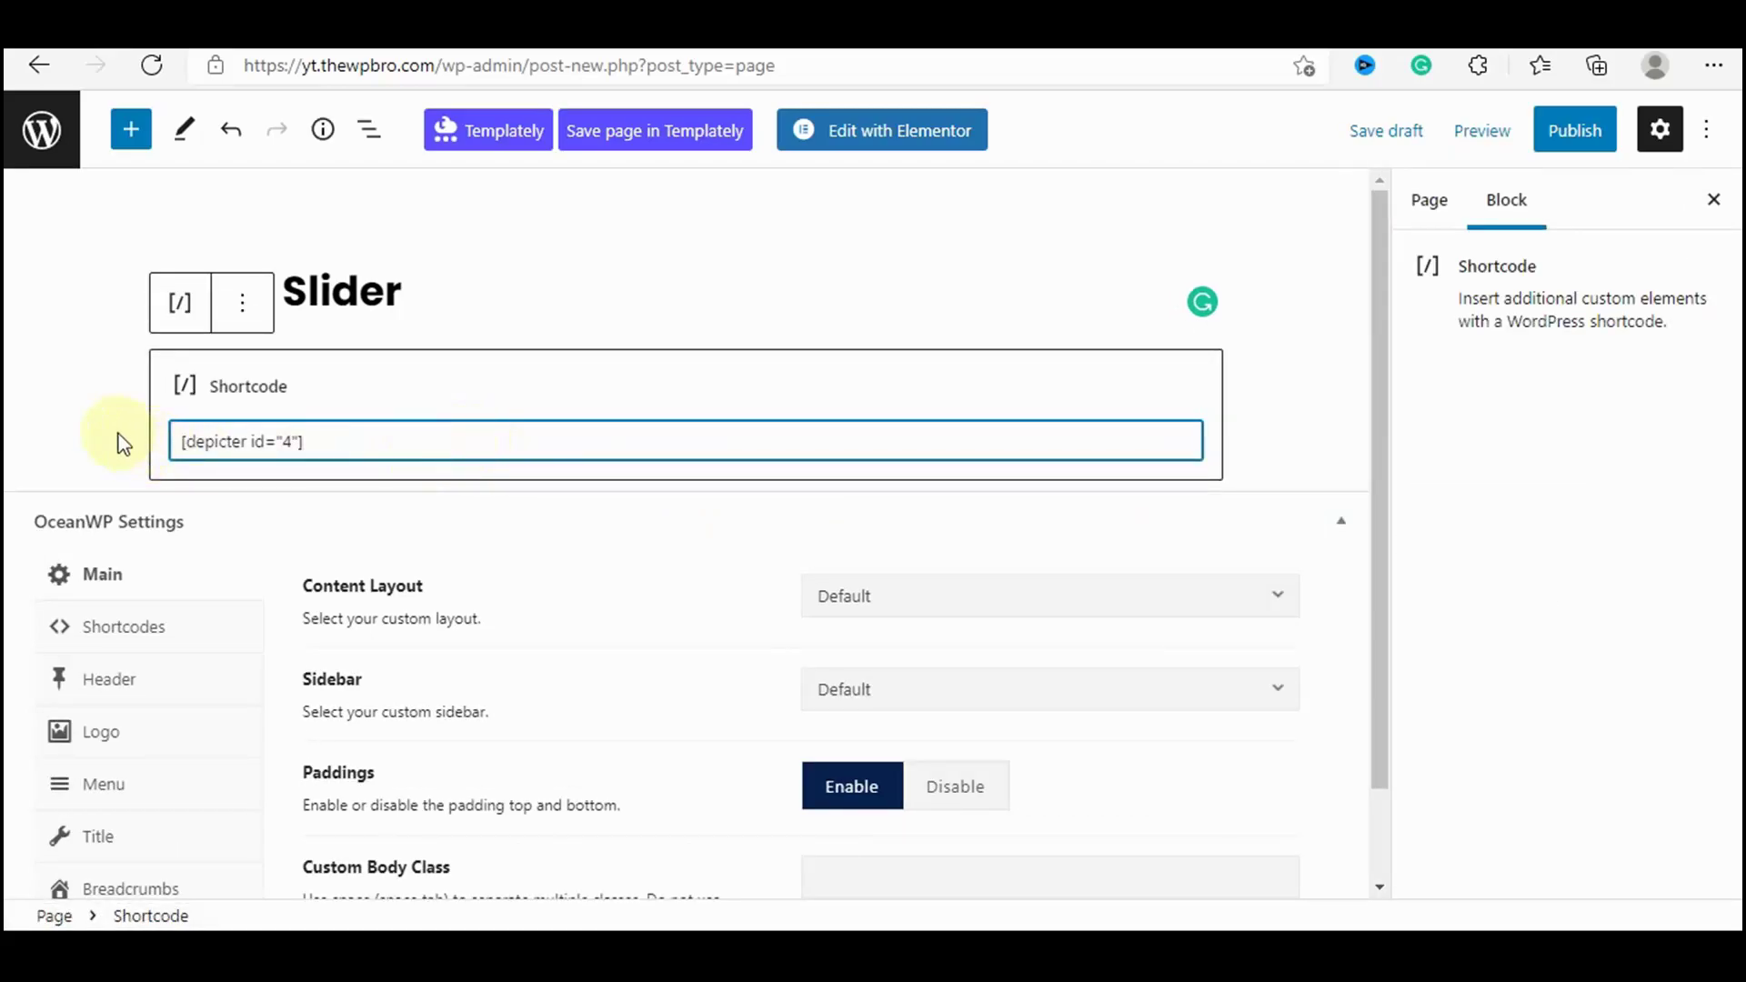
Disable the page title display in the OceanWP settings and publish the Demo Slider page.
scroll(518, 670, "down", 1)
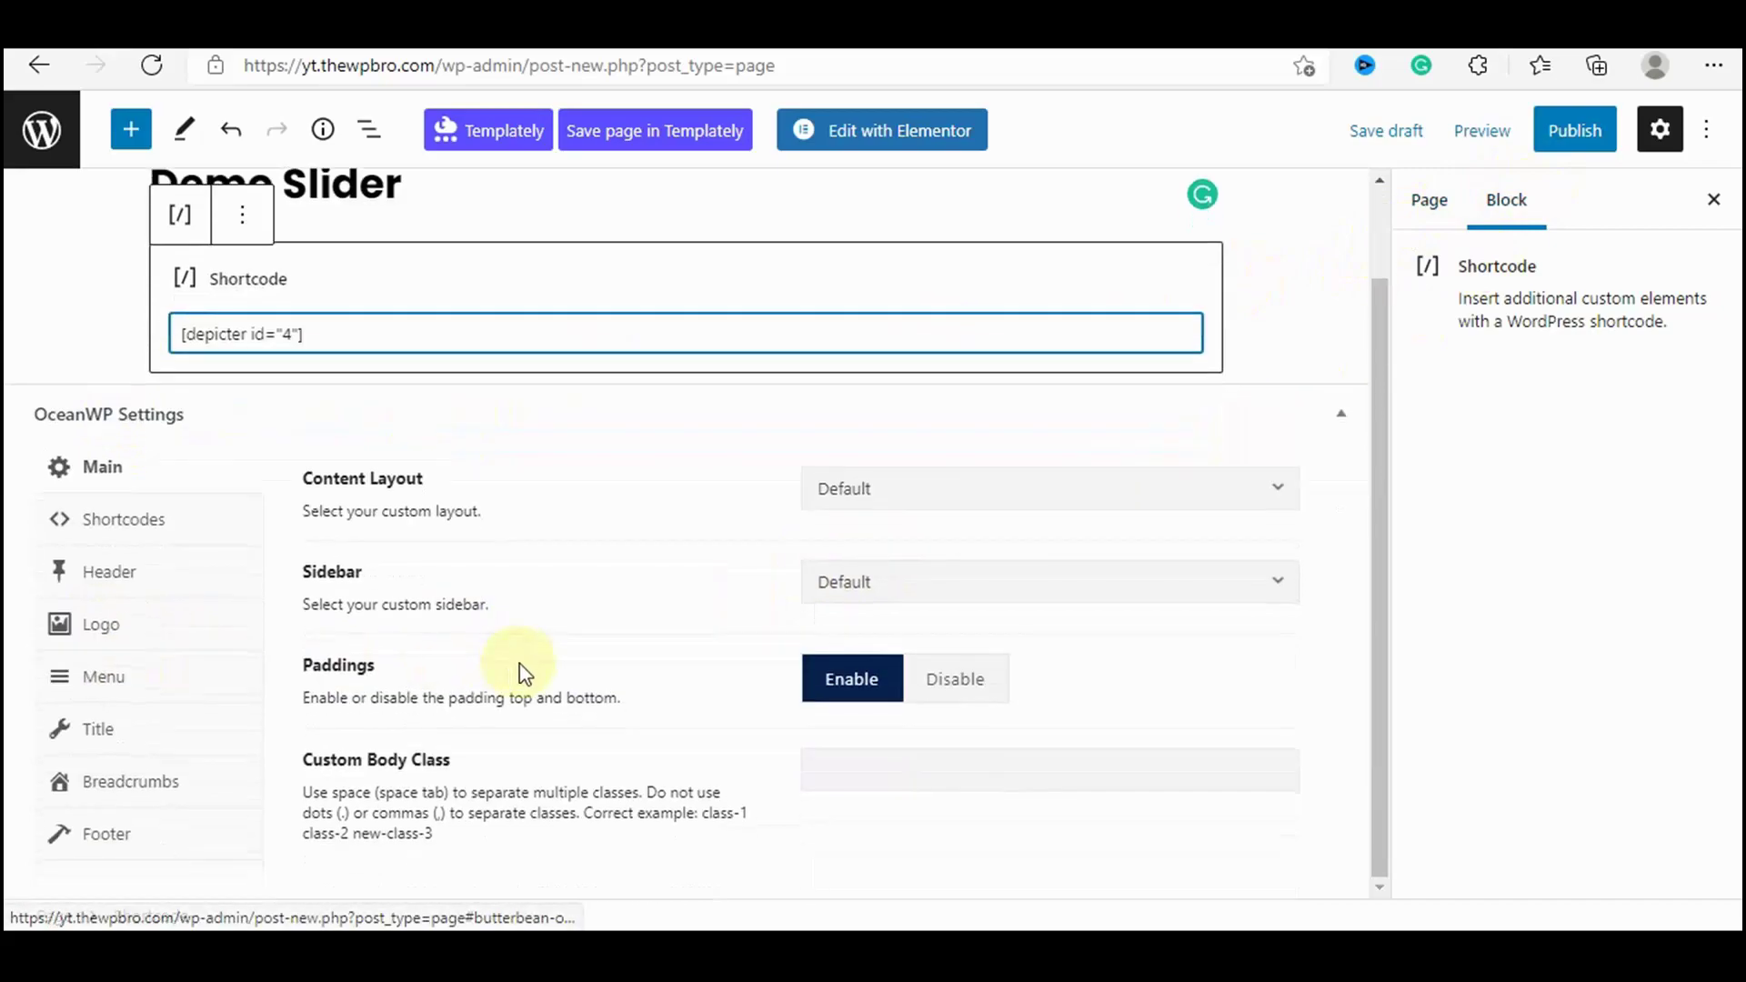
left_click(132, 733)
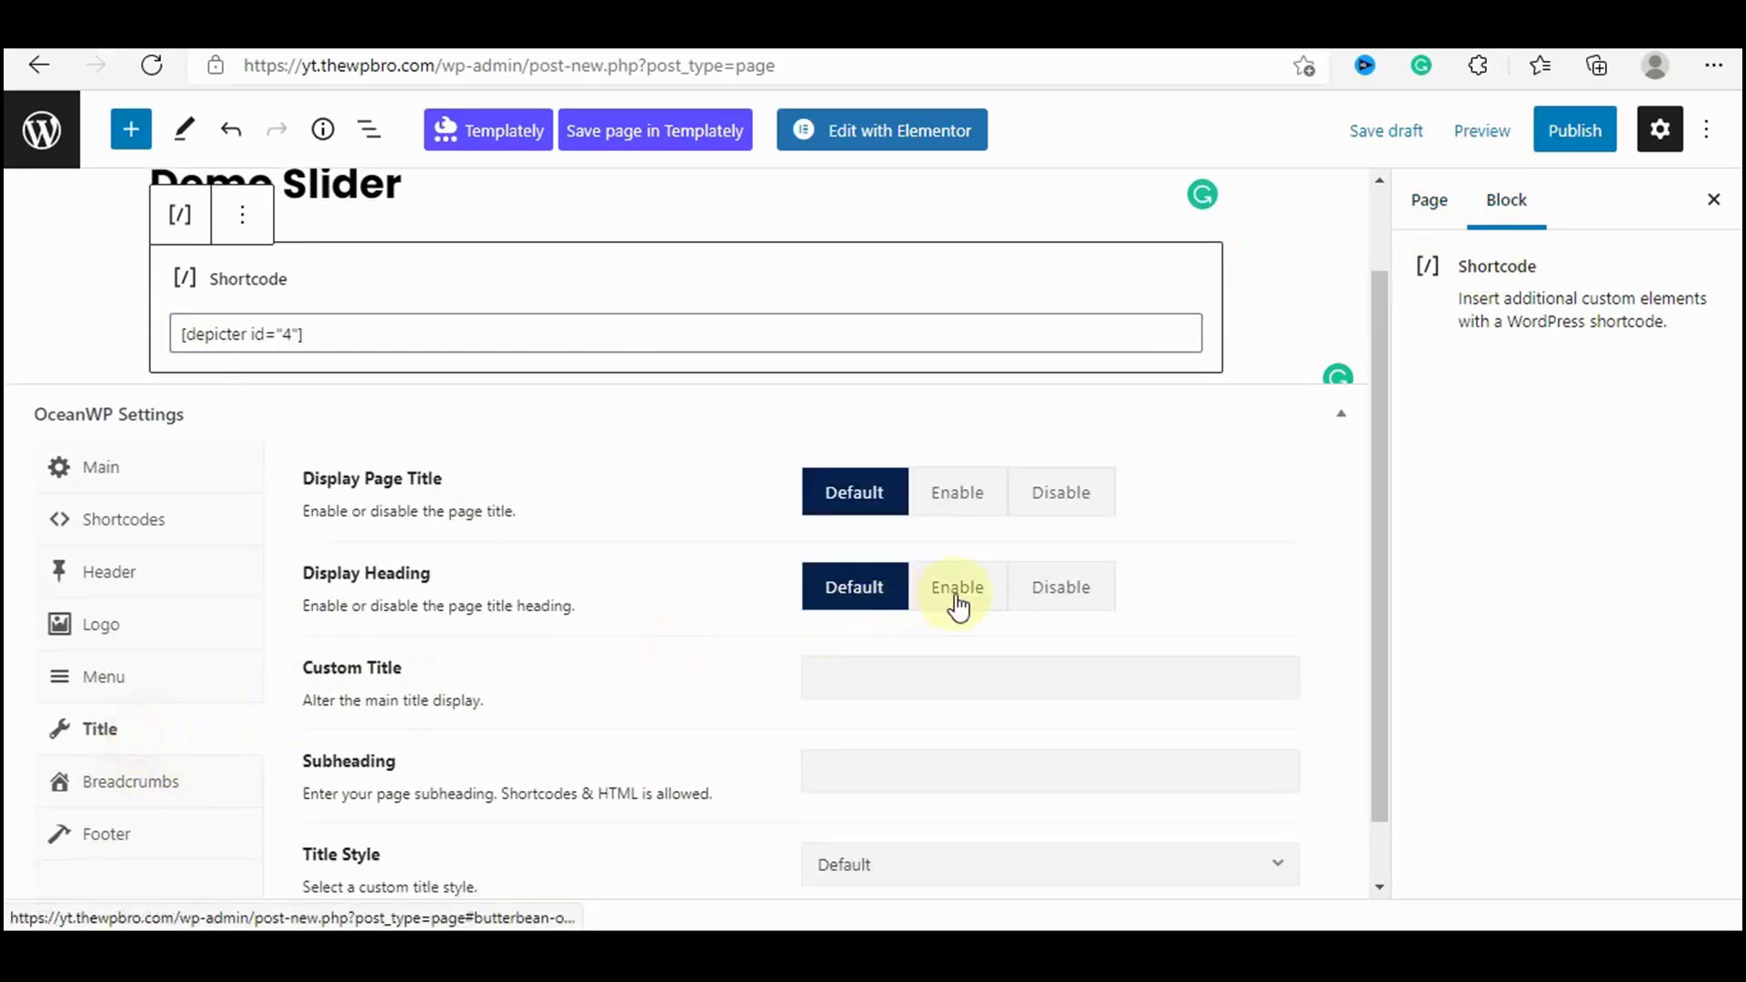
left_click(1064, 496)
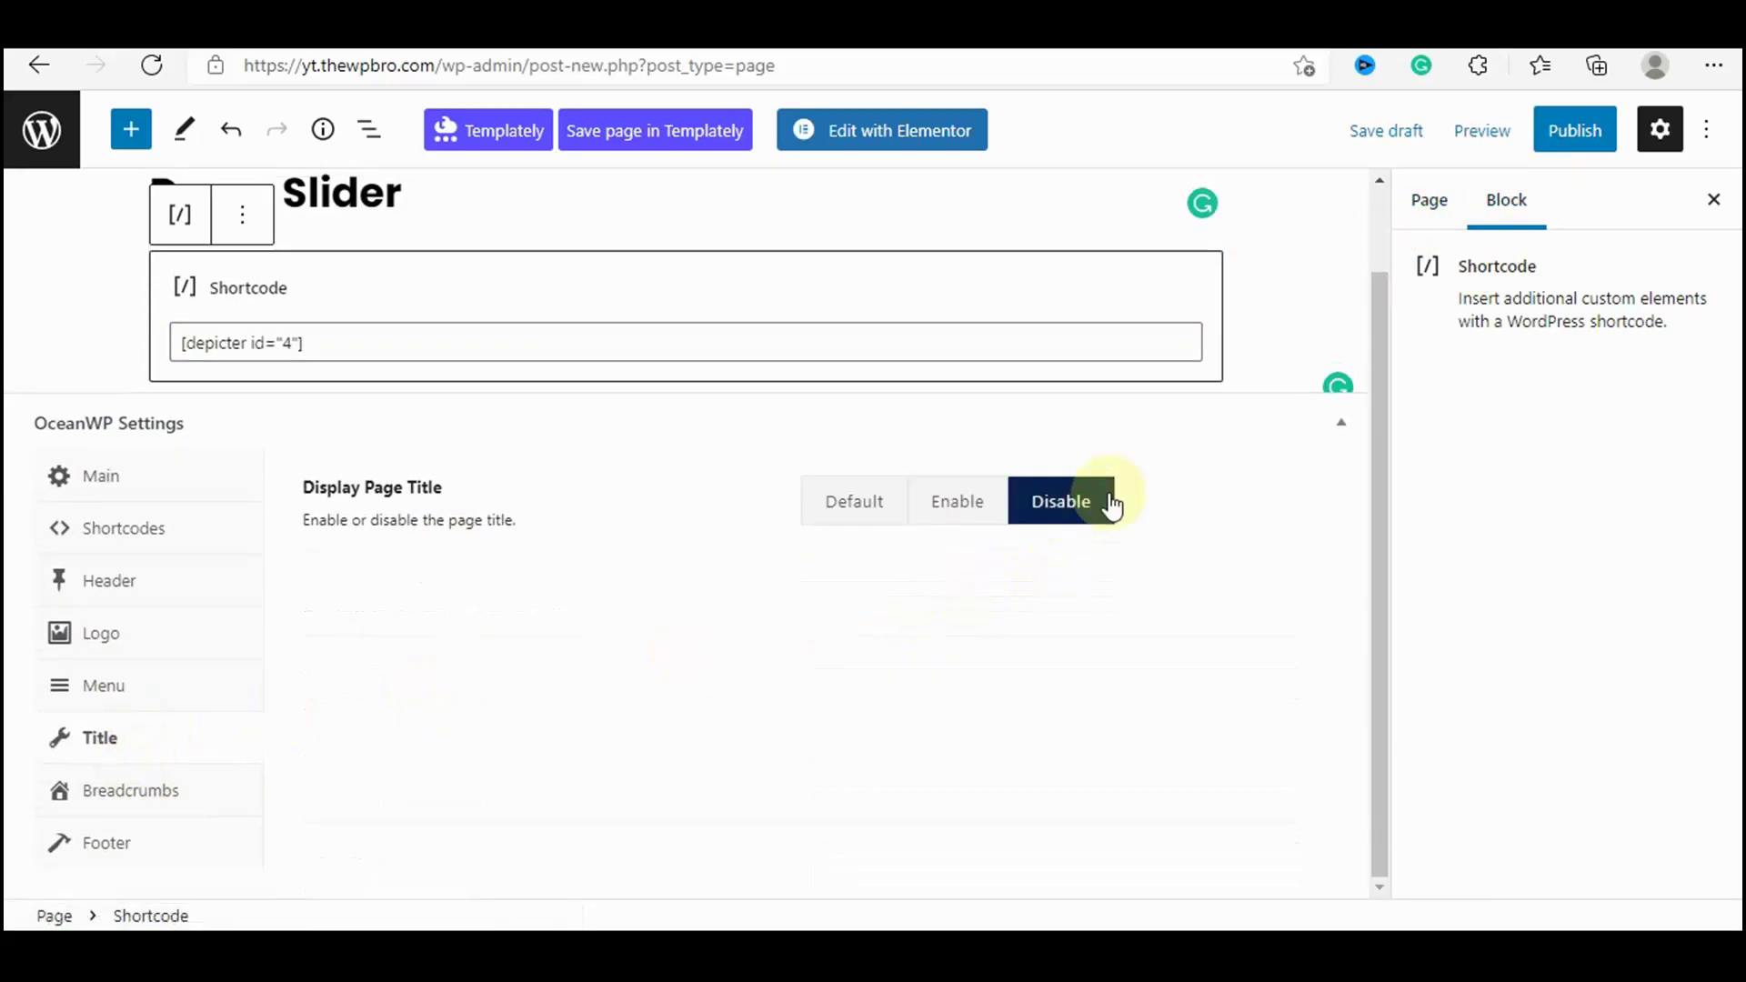
left_click(1576, 130)
left_click(1499, 135)
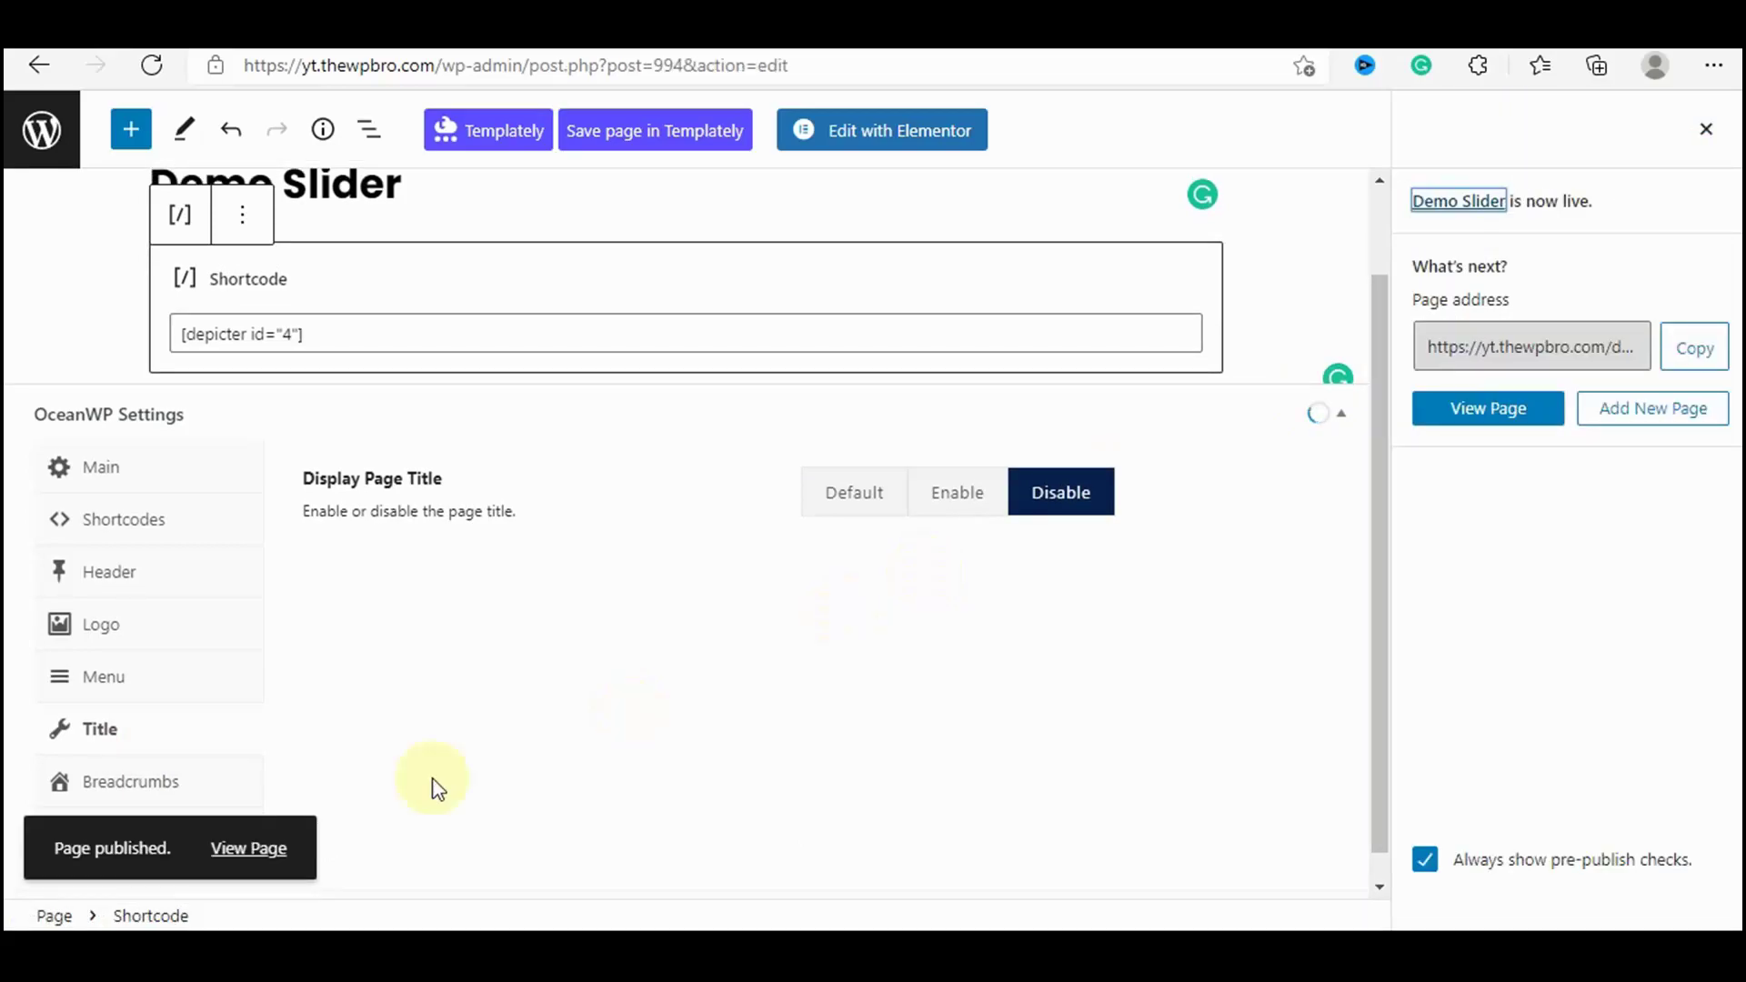
Open the published Demo Slider page in a new tab and examine the slider from top to bottom.
right_click(284, 863)
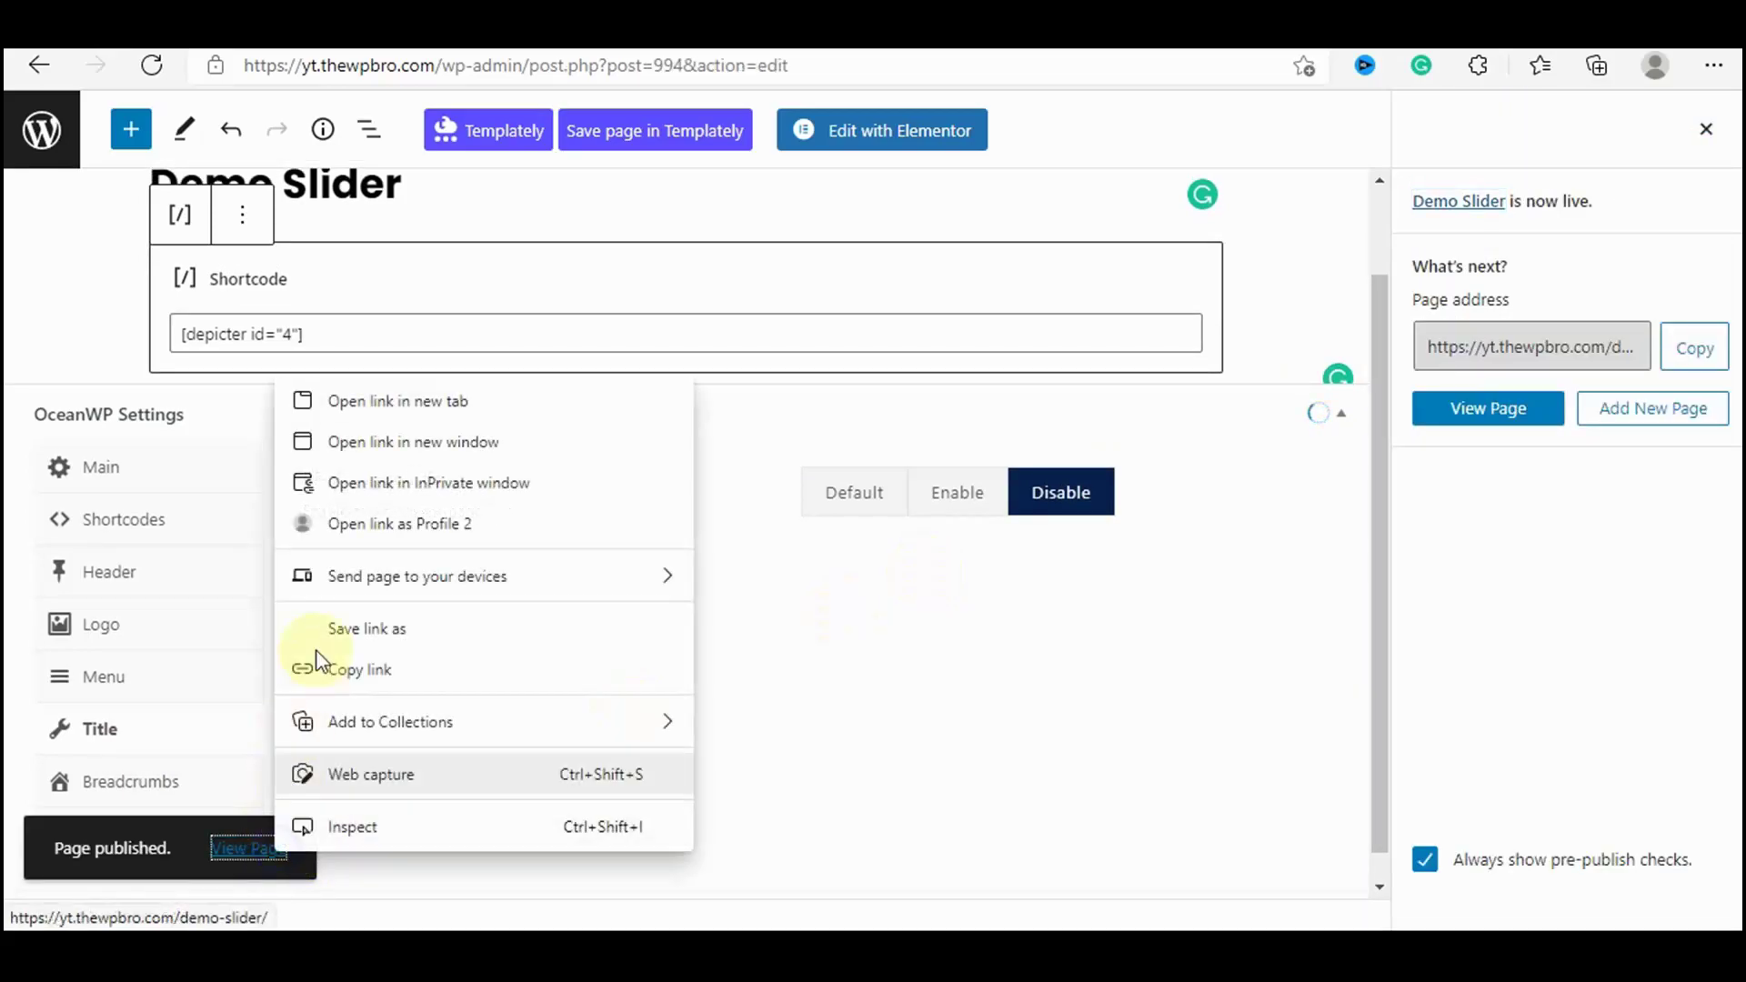
left_click(373, 394)
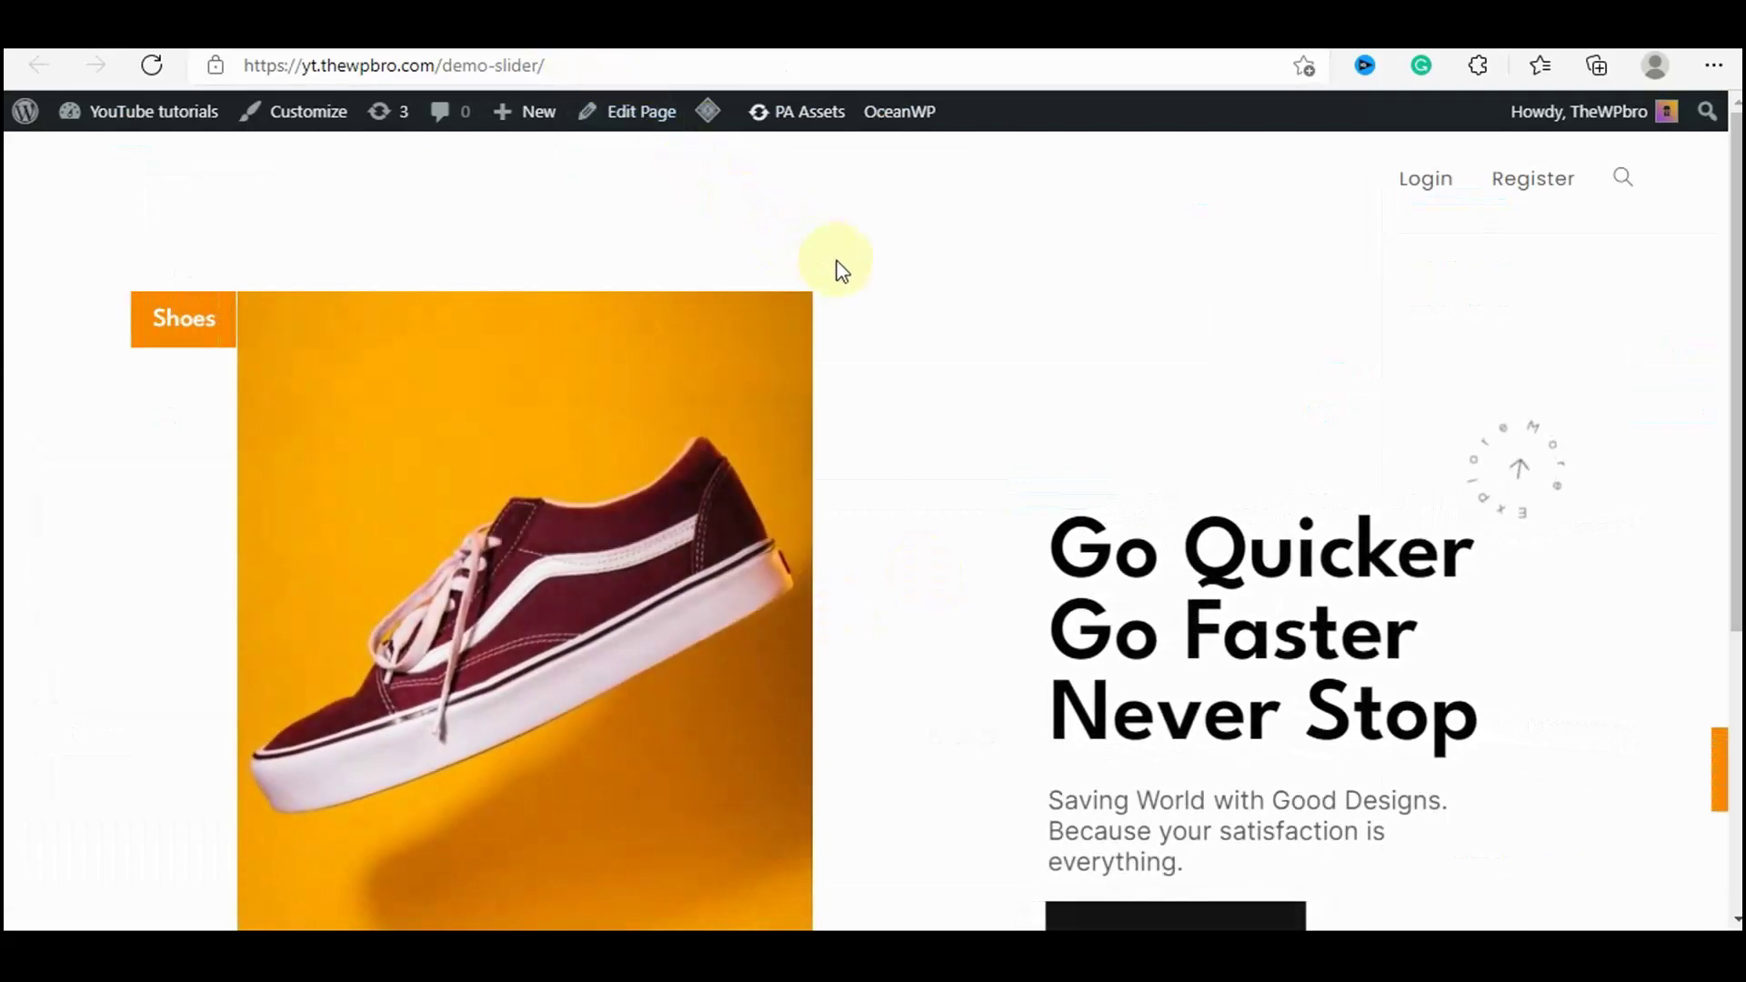
scroll(1045, 394, "down", 3)
scroll(1016, 431, "down", 3)
scroll(966, 467, "up", 5)
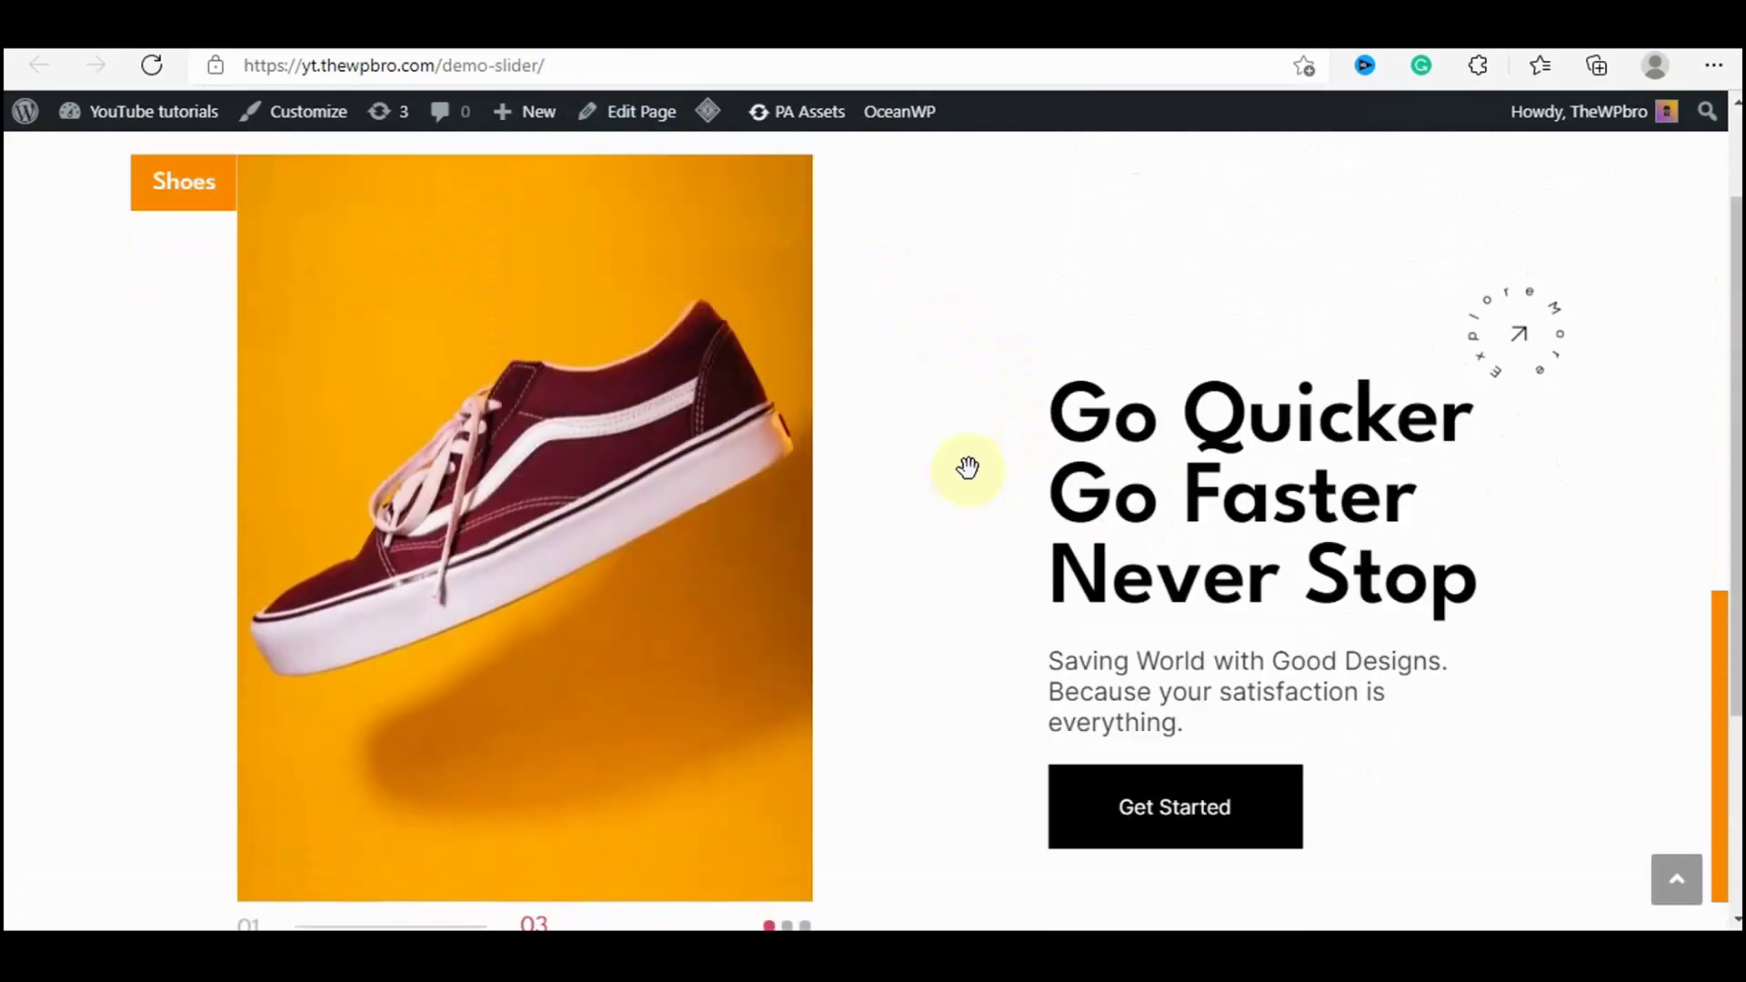
scroll(271, 507, "down", 4)
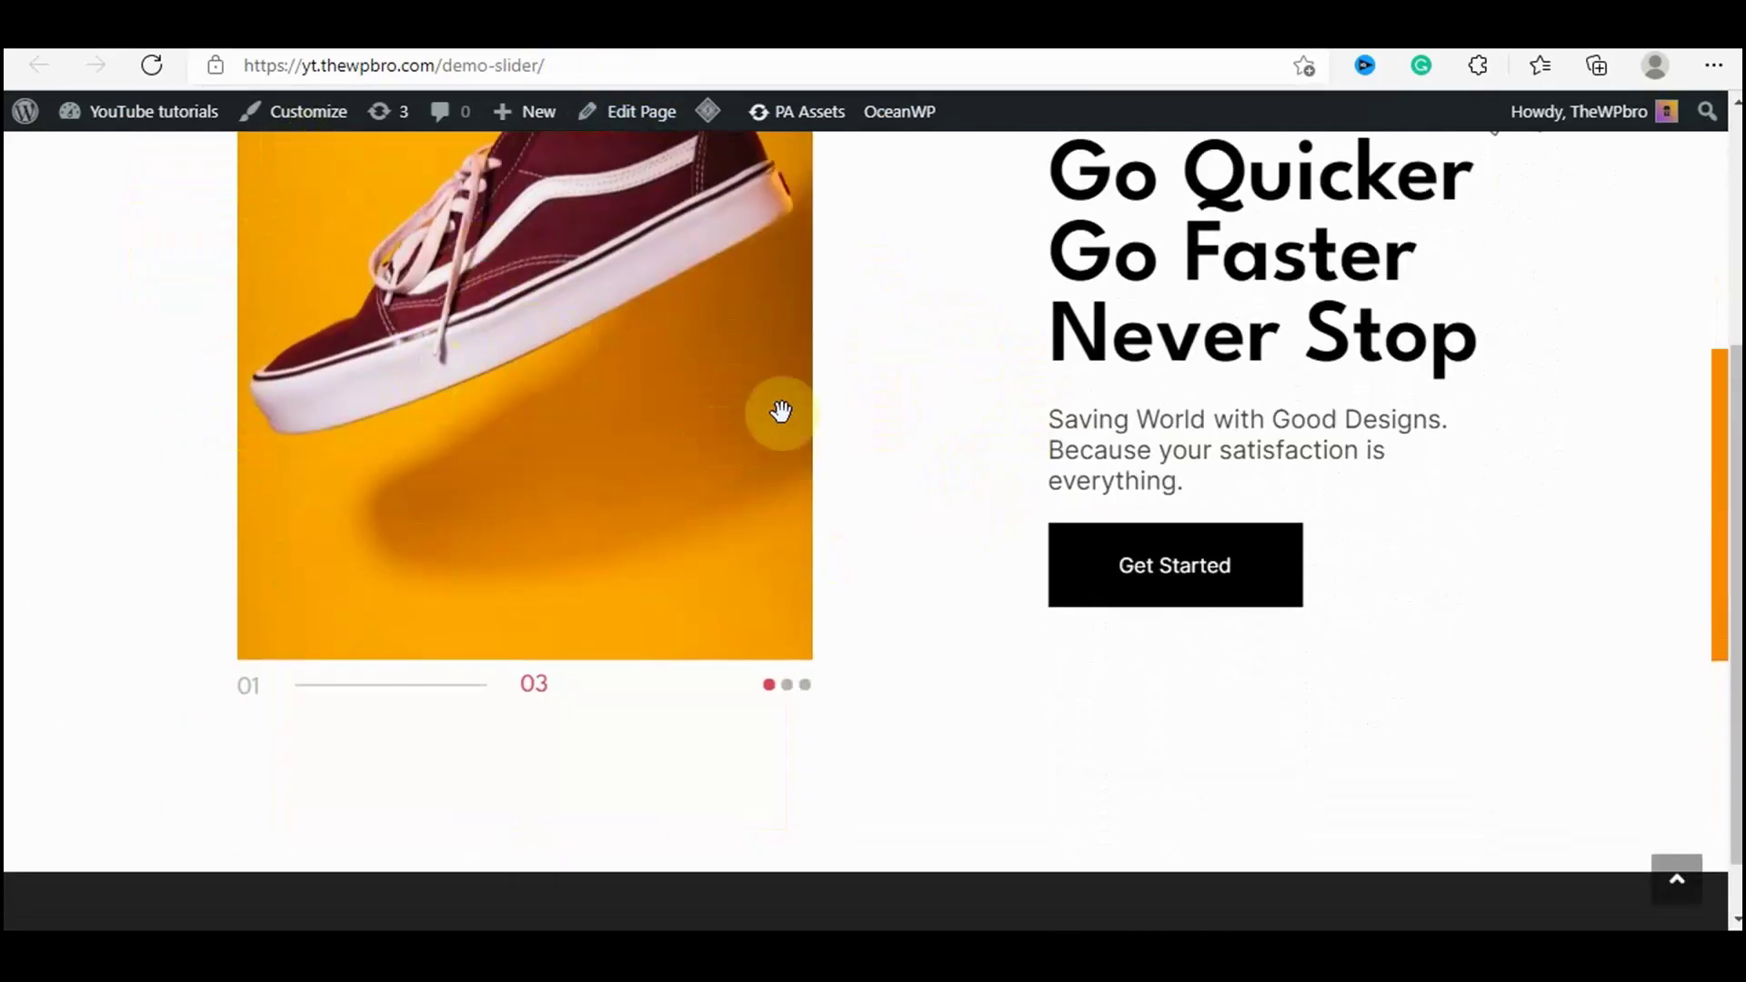
scroll(791, 526, "up", 3)
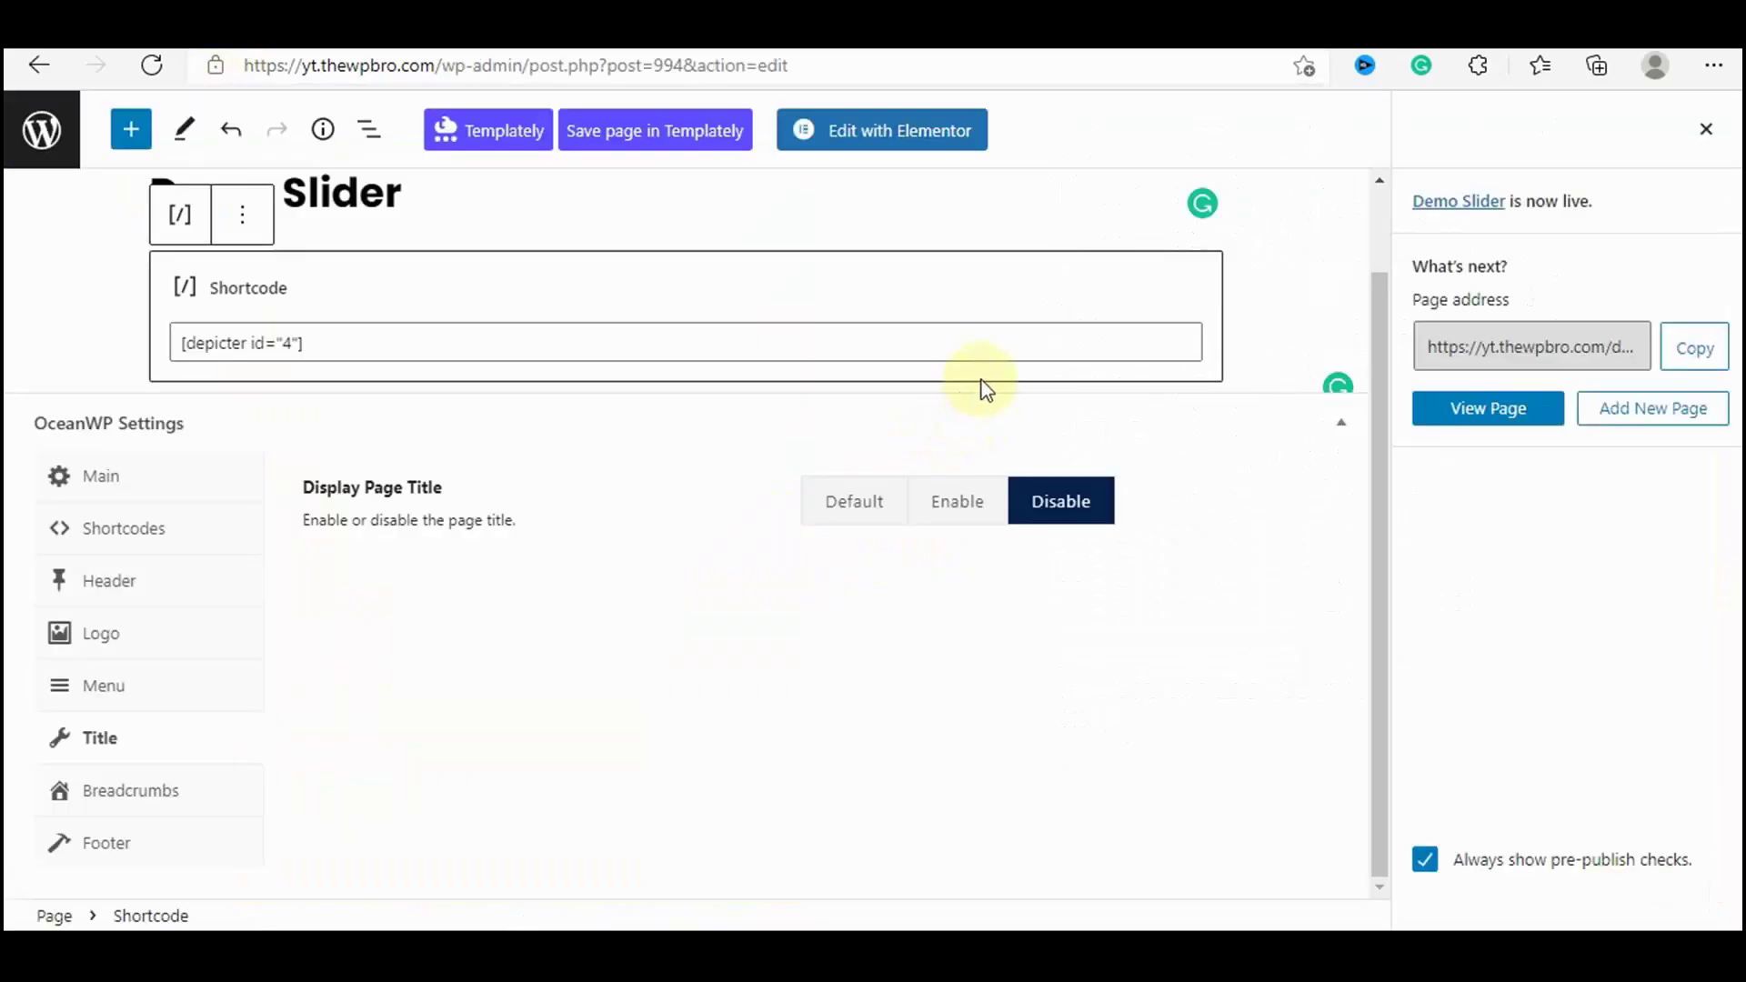
Return to the WordPress pages list and create a new page titled "Demo Elementor".
left_click(246, 23)
left_click(44, 130)
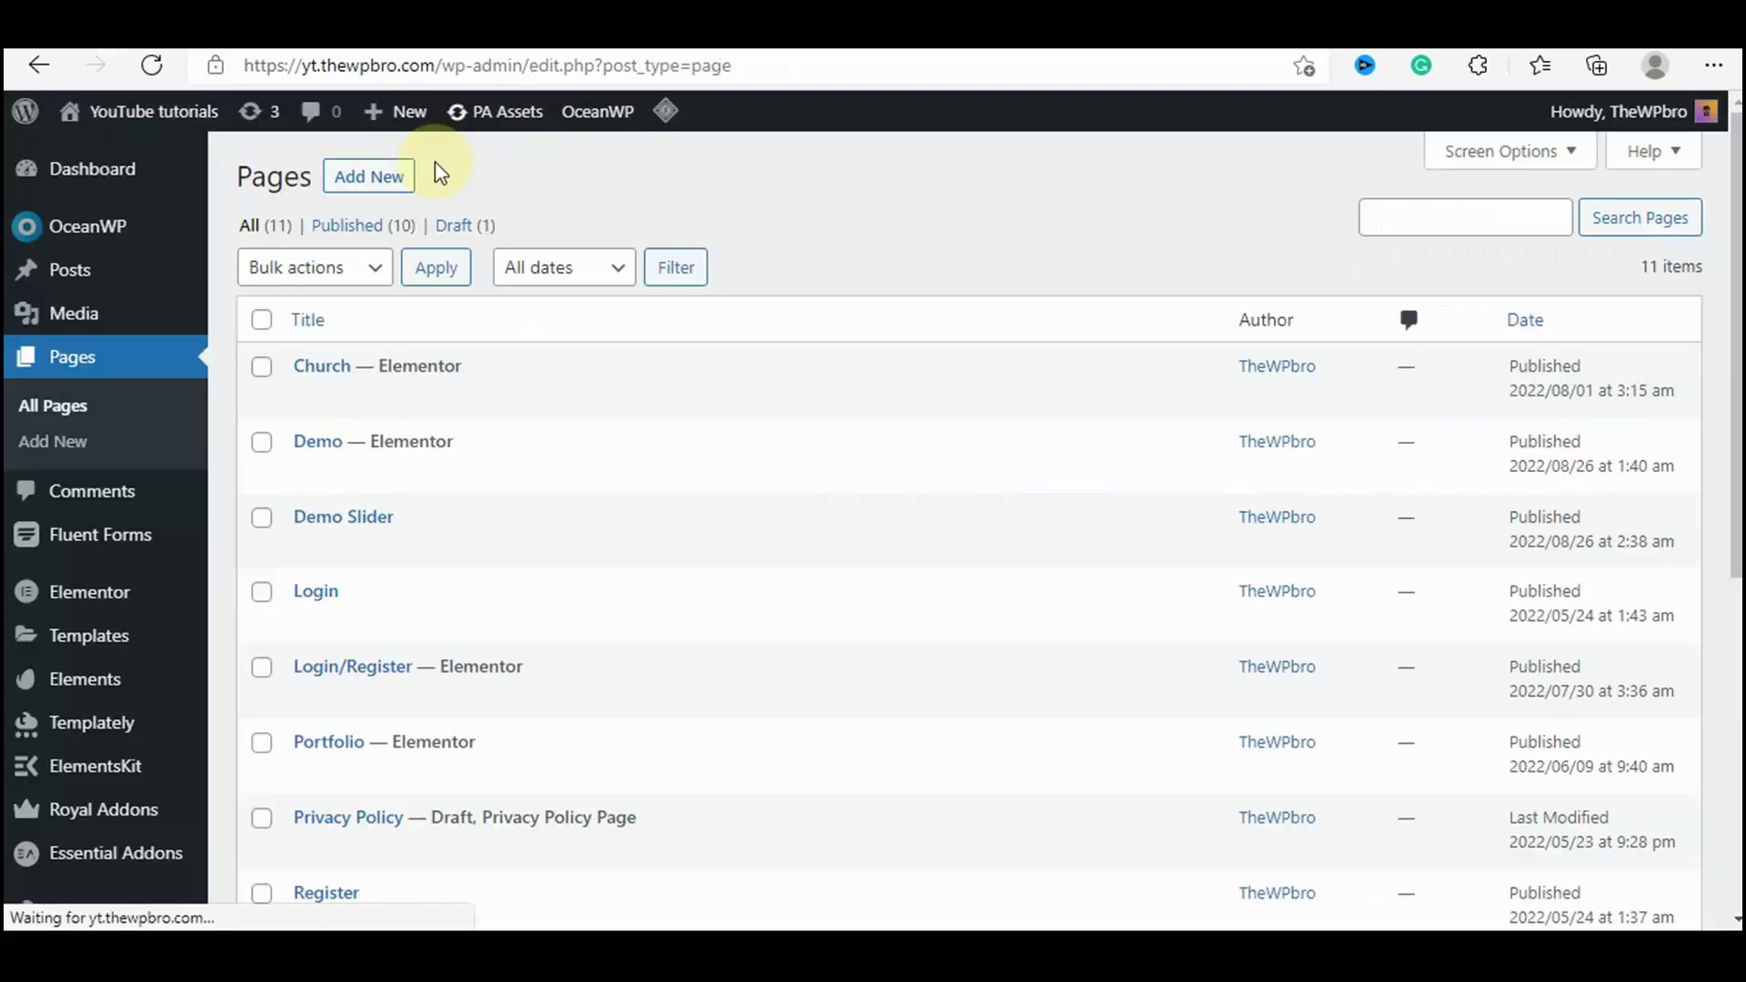
left_click(396, 179)
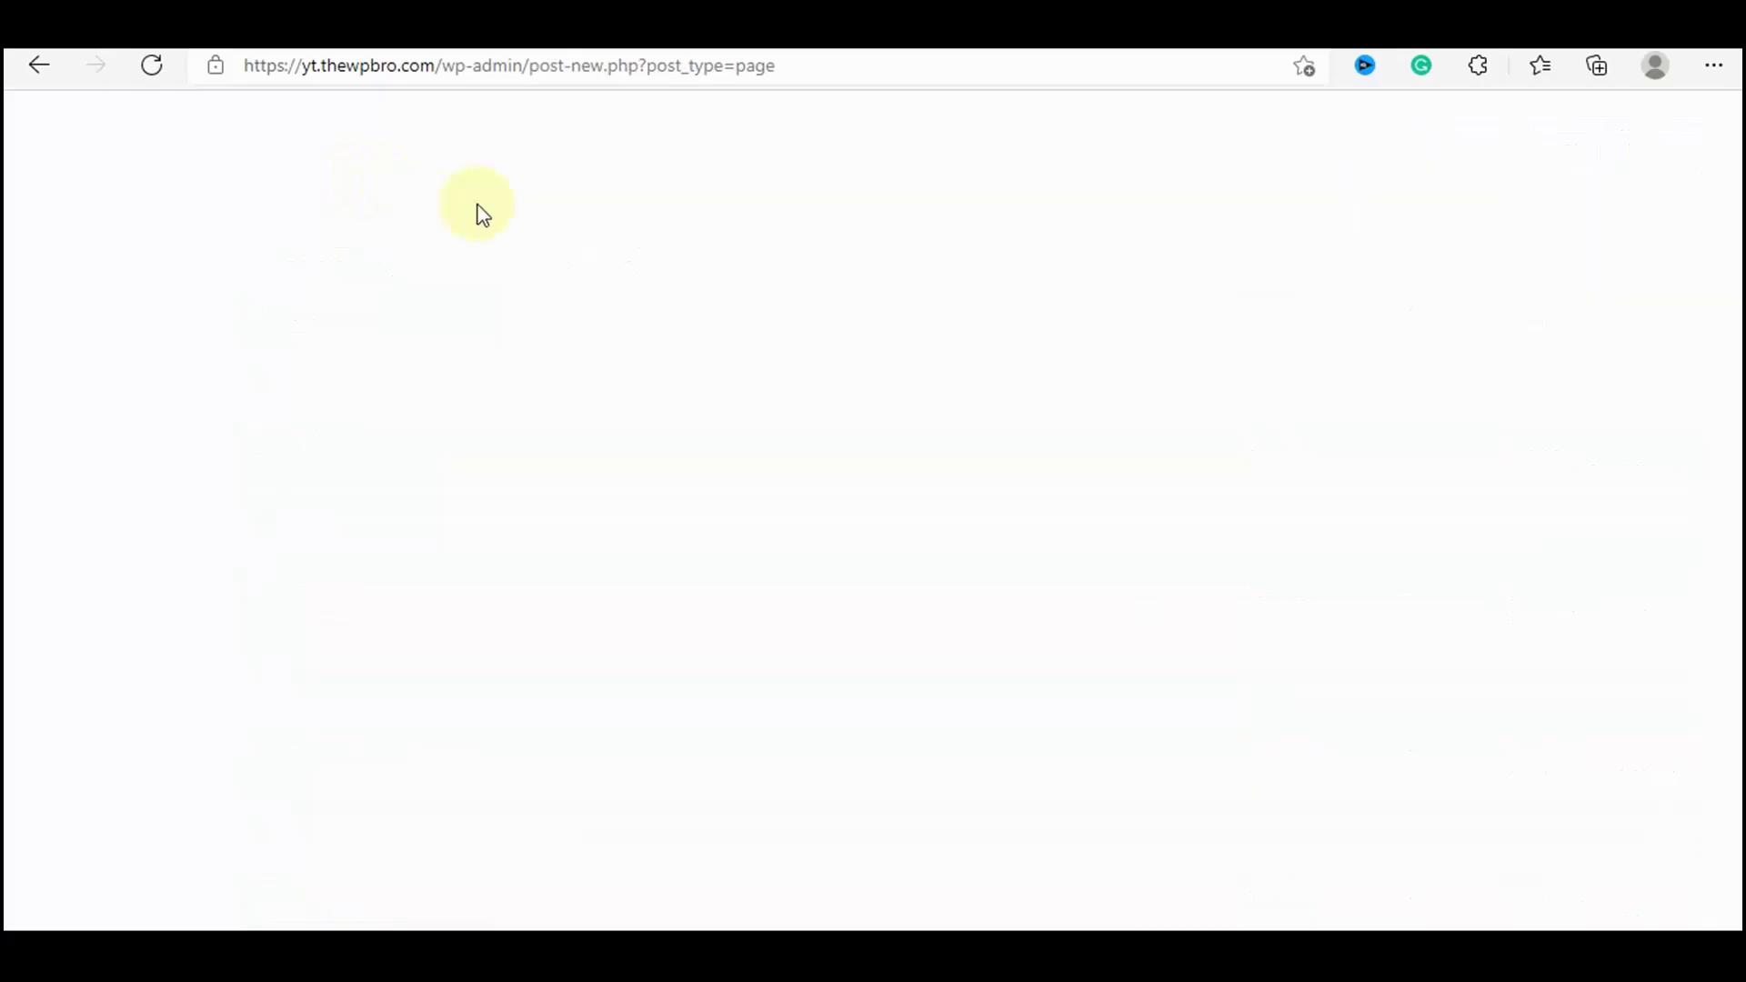
type("D")
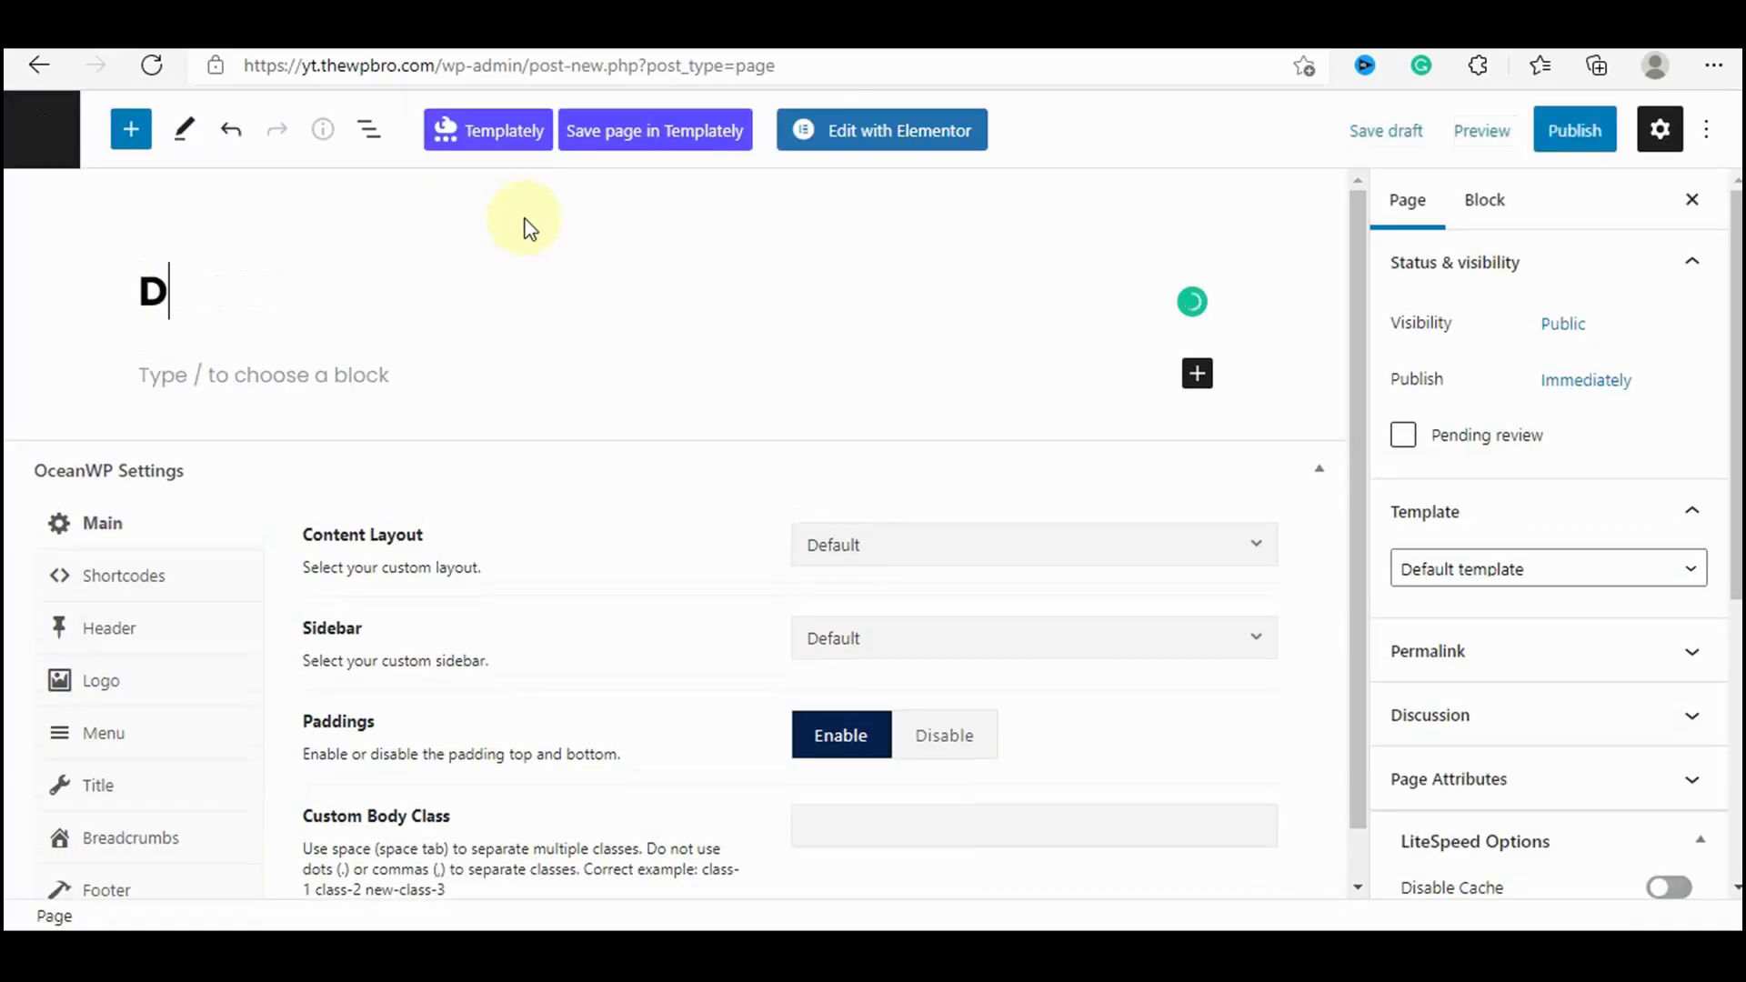
type("emo Eleme")
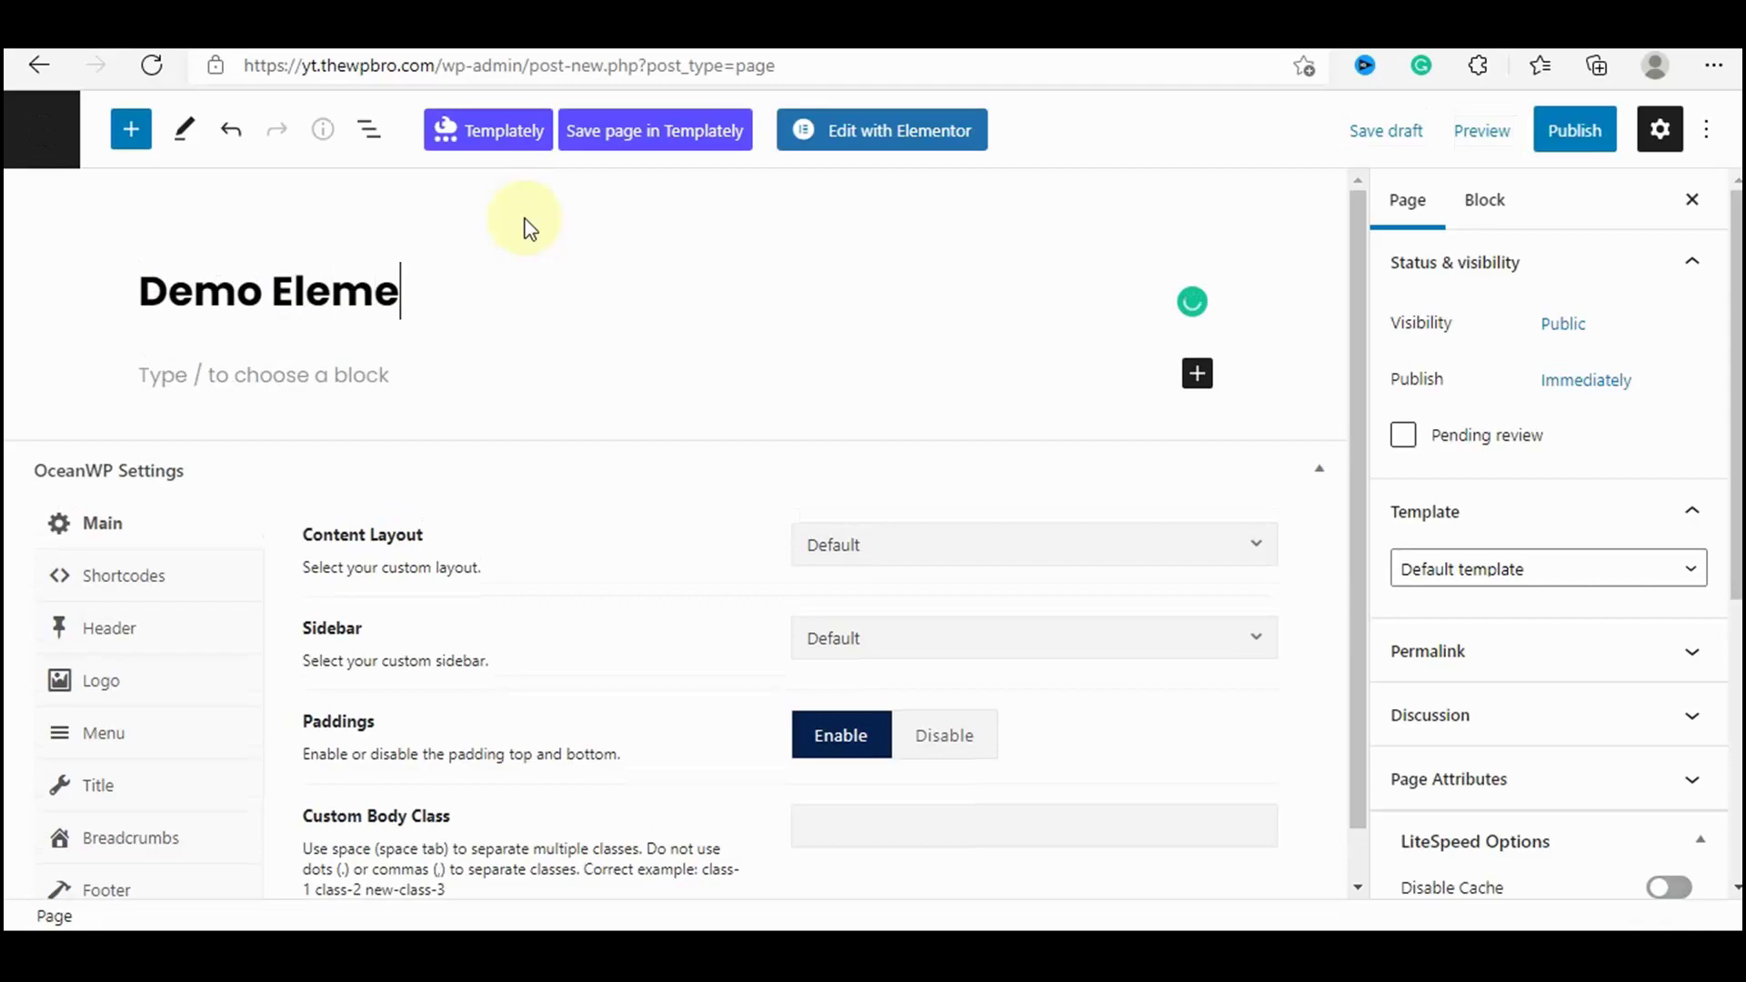
type("ntor")
Disable the page title display in the OceanWP settings and set the page template to Elementor Full Width.
scroll(530, 229, "down", 1)
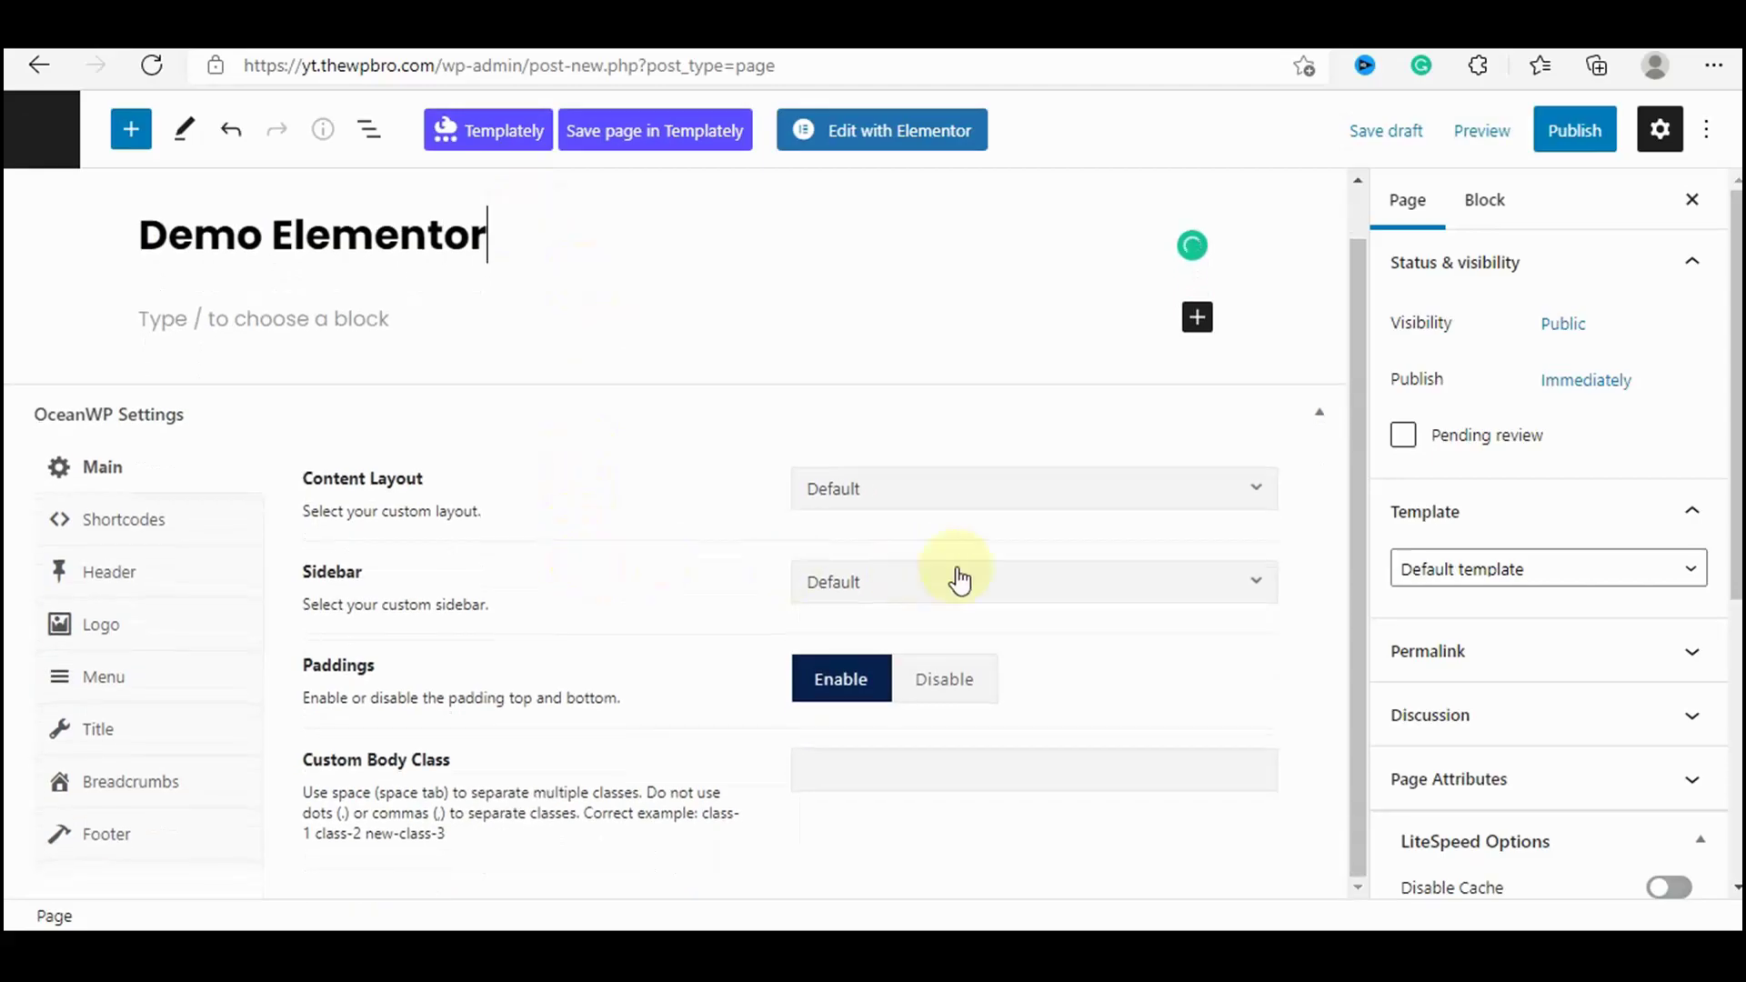
left_click(194, 729)
left_click(1039, 492)
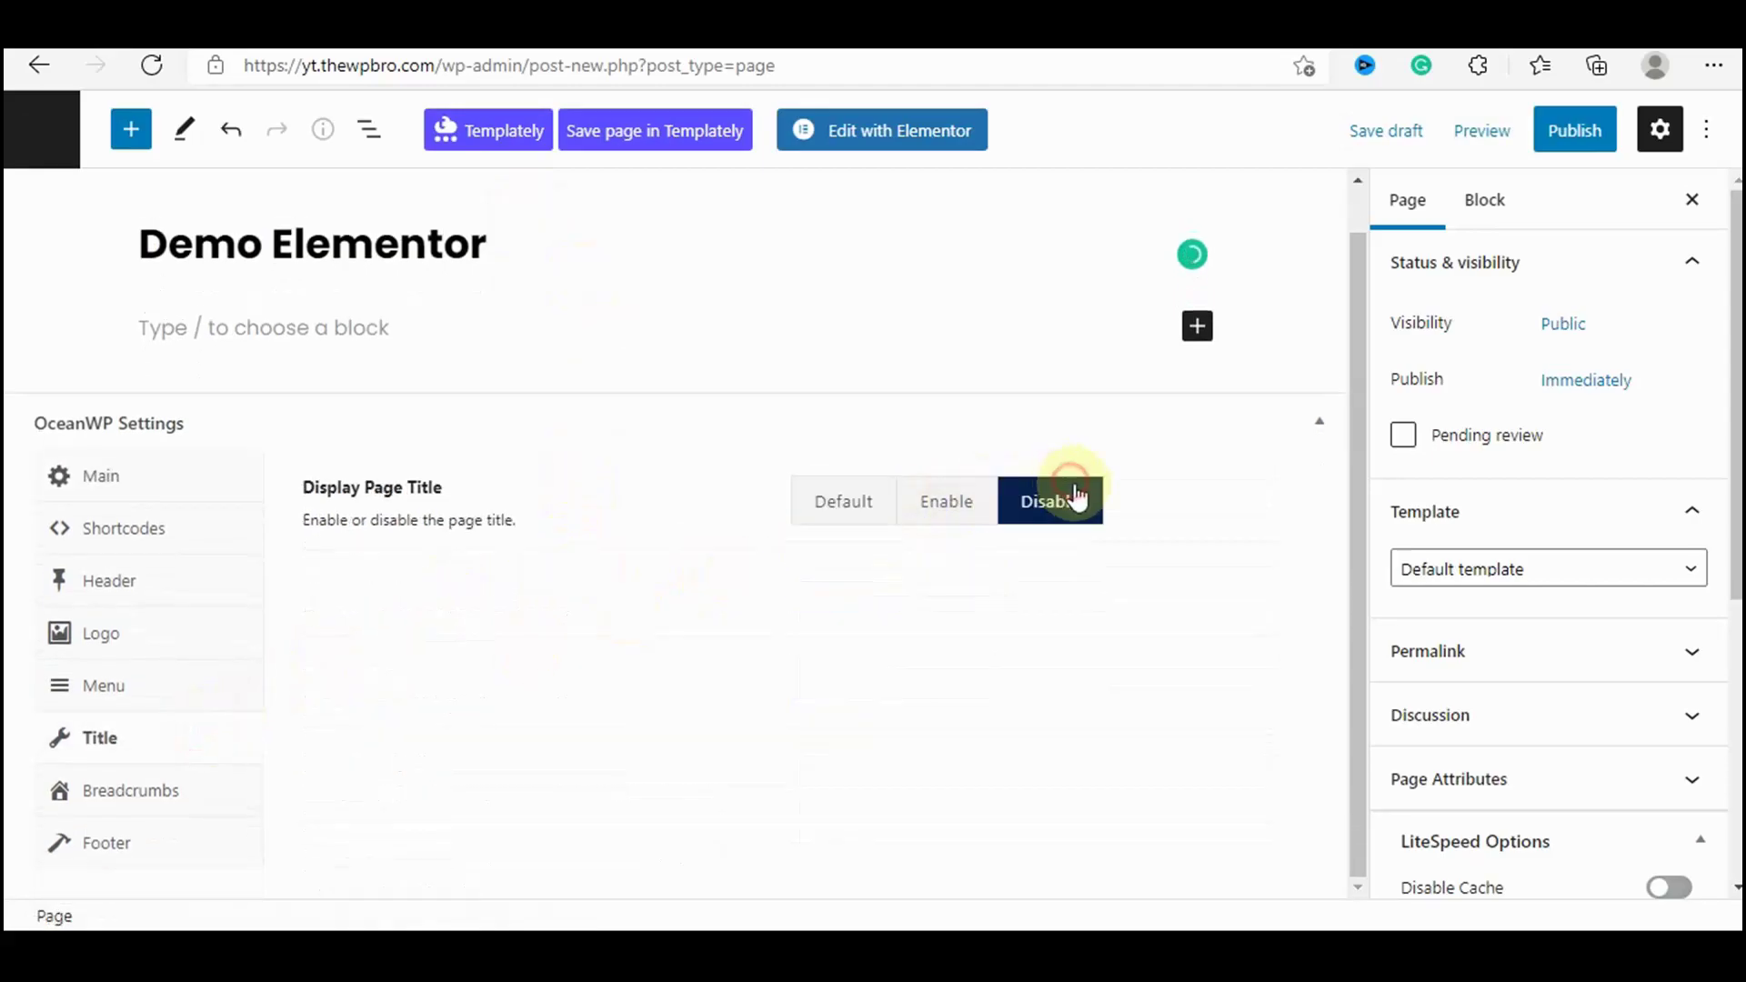
left_click(1582, 568)
left_click(1576, 649)
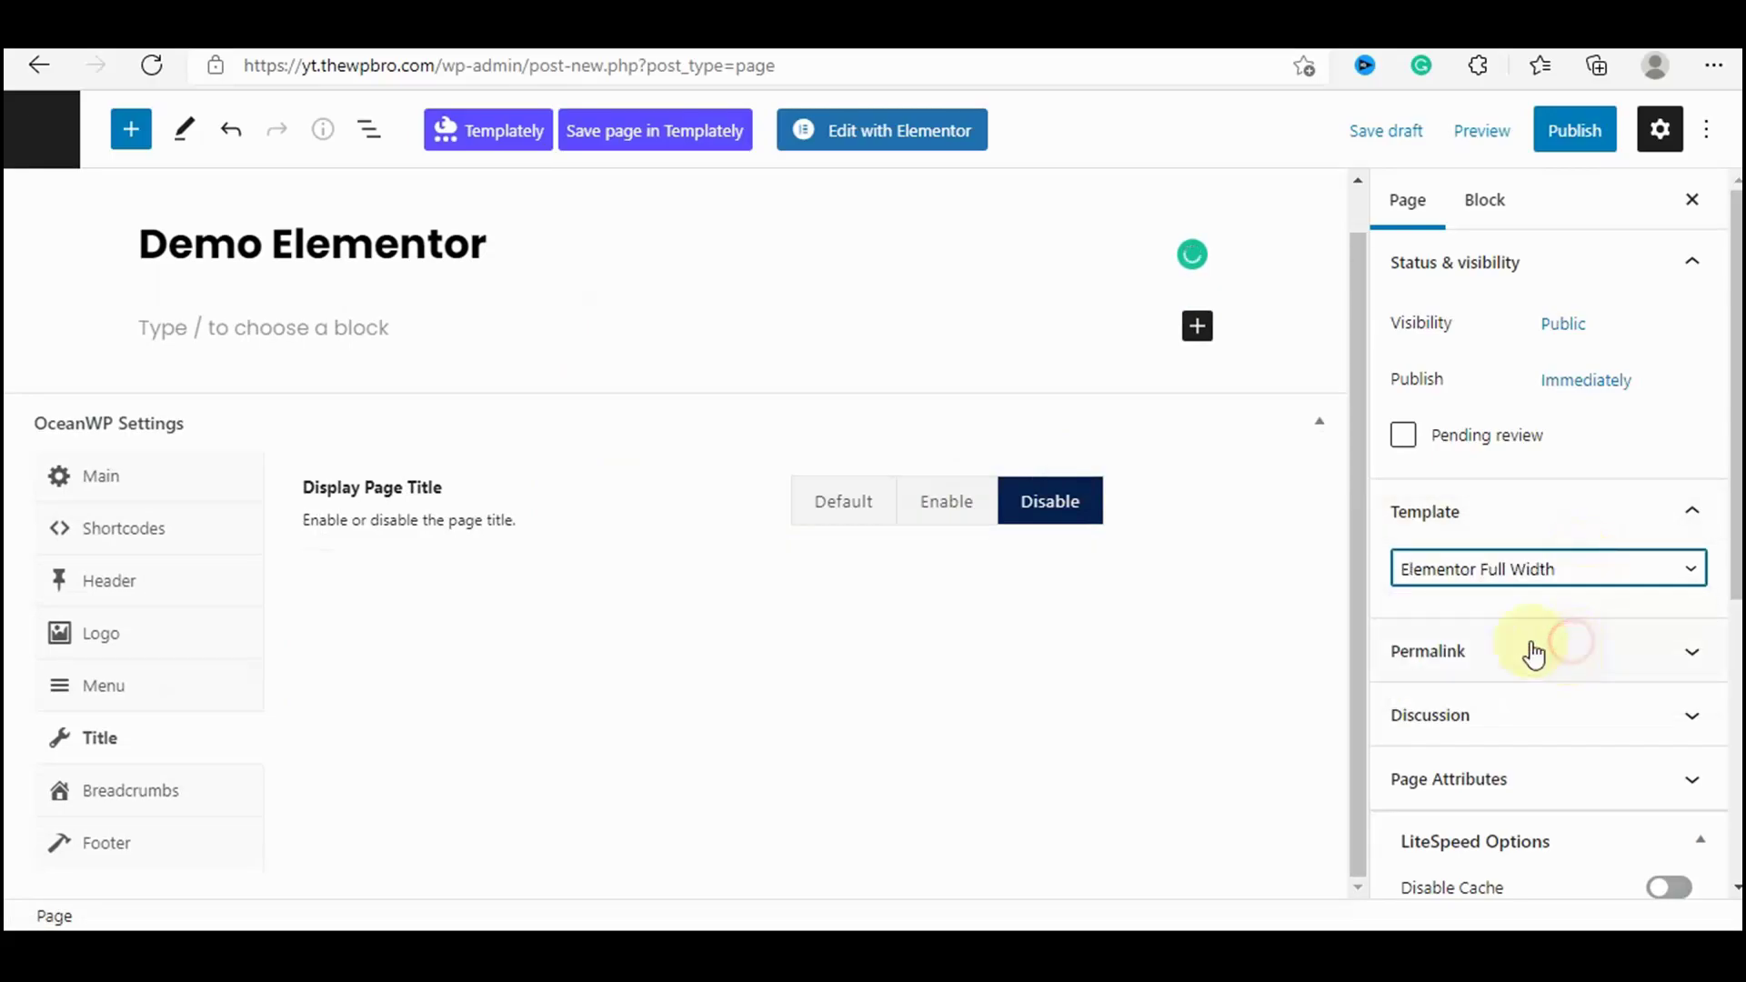
Publish the Demo Elementor page and add the Depicter Slider widget to it in Elementor.
left_click(1575, 130)
left_click(912, 135)
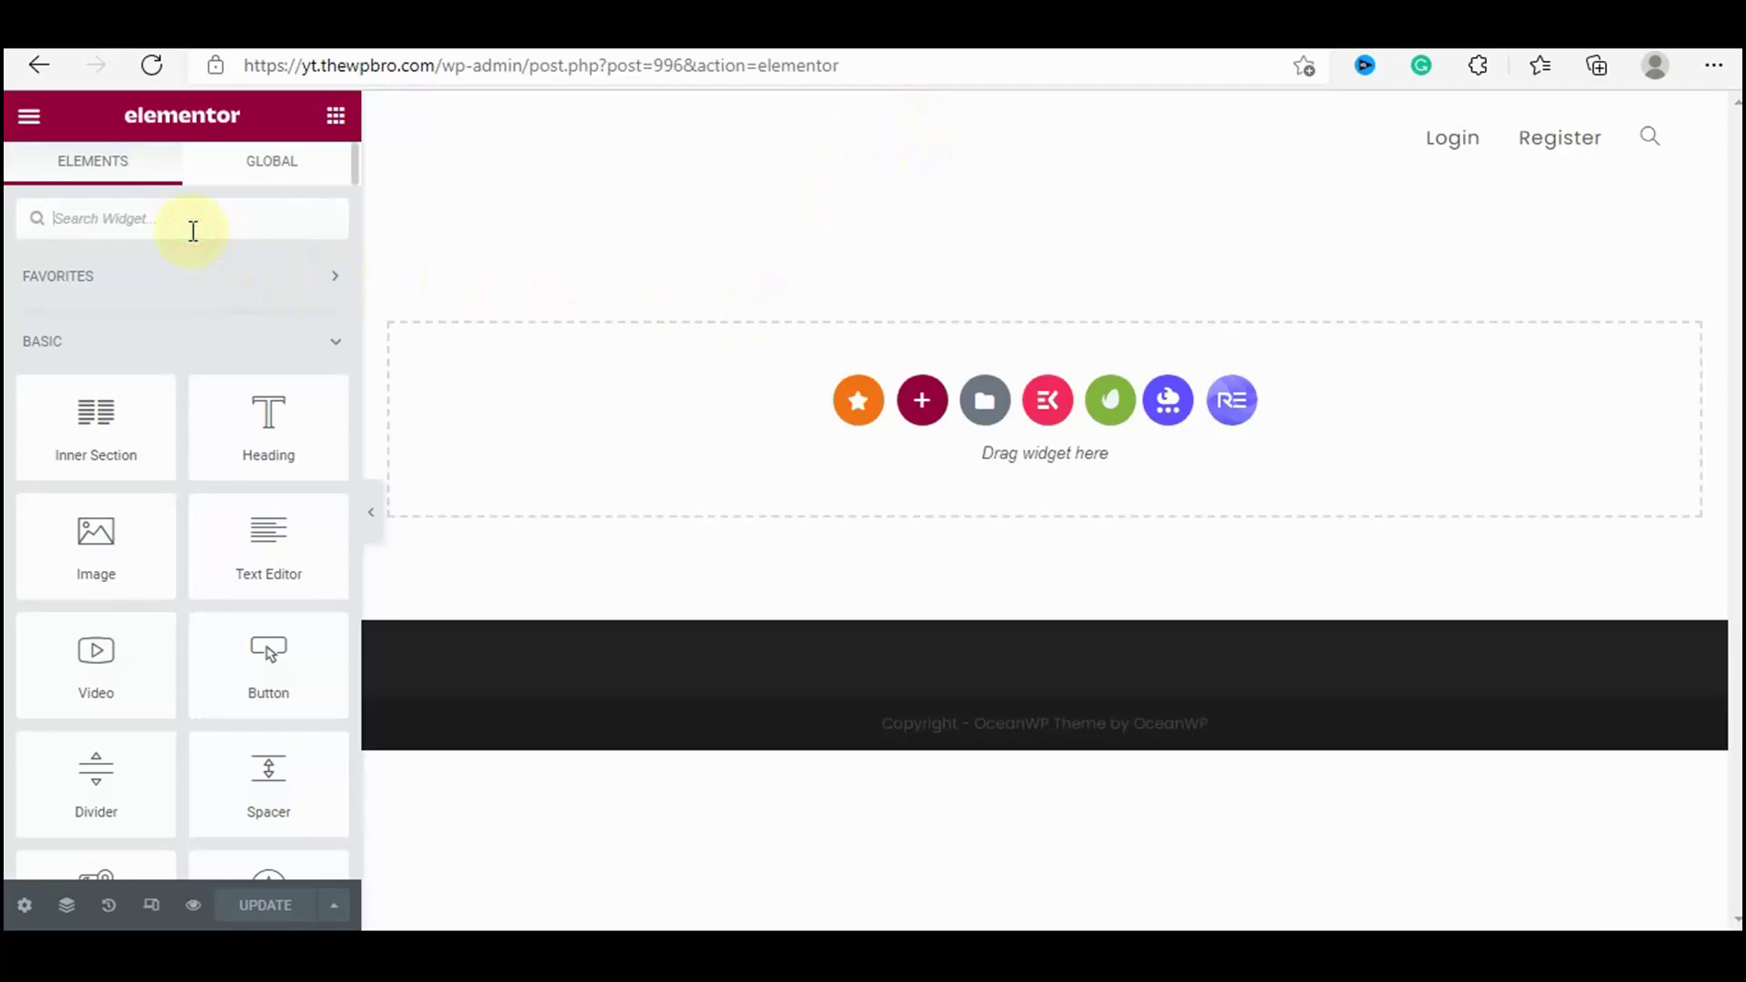
type("depi")
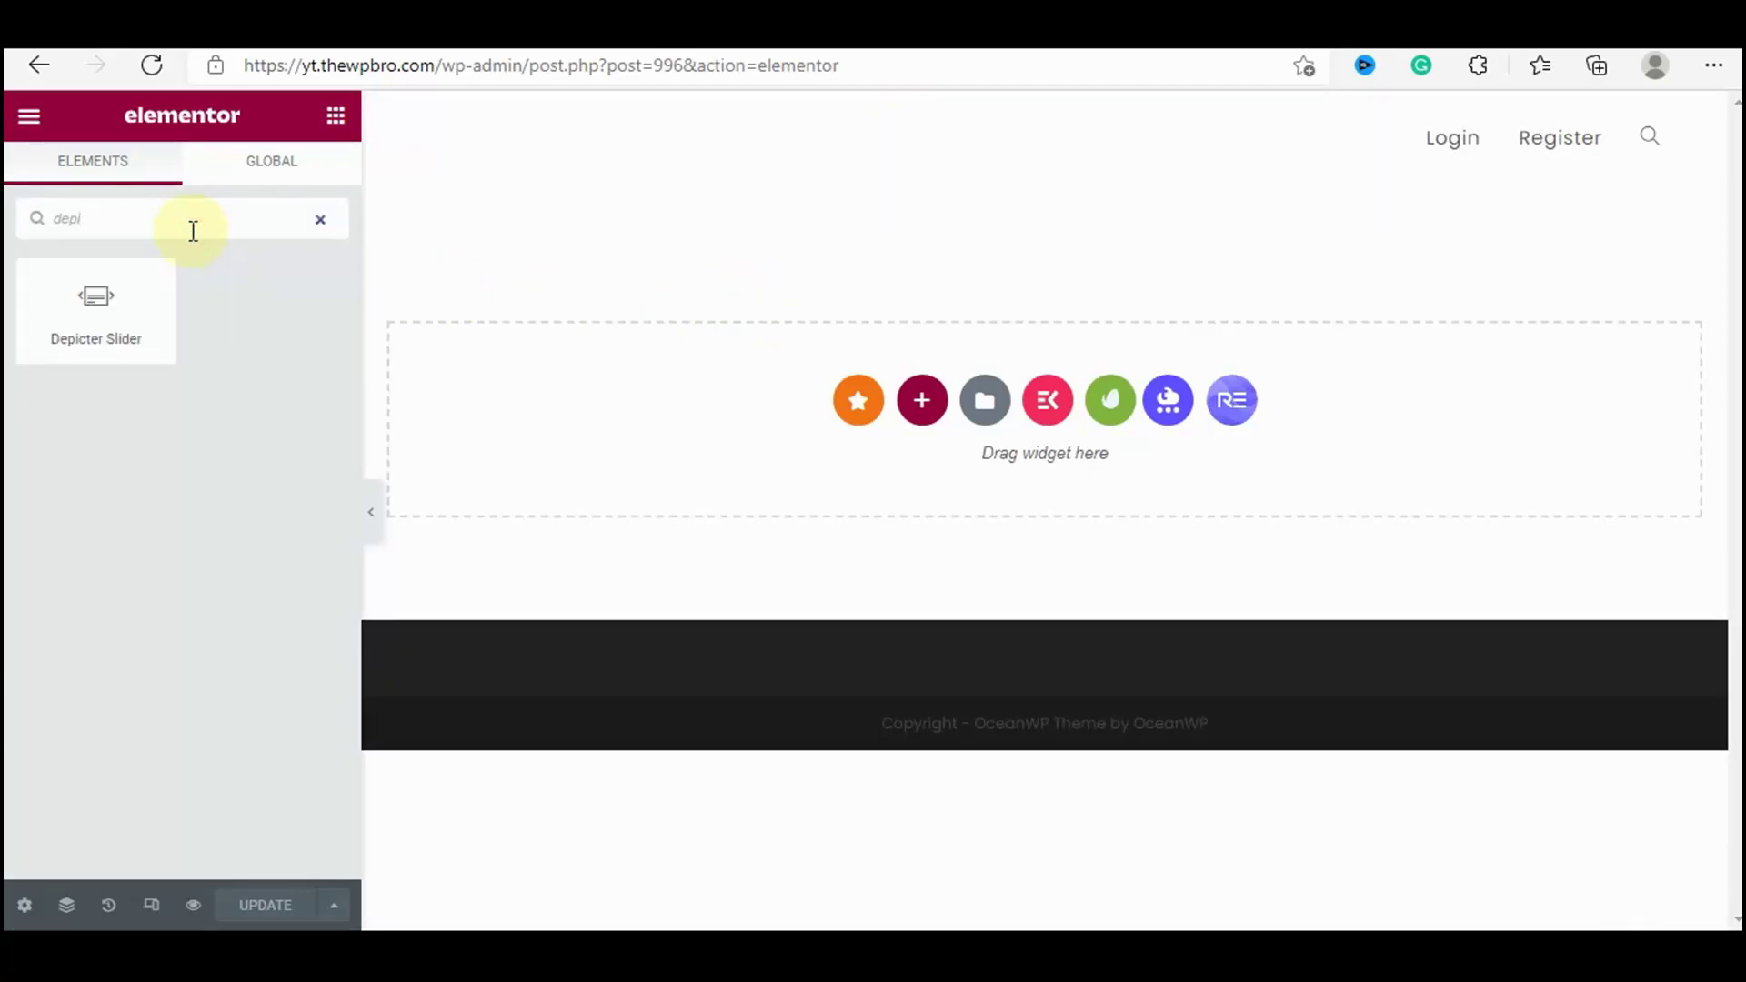
left_click_drag(410, 331, 611, 375)
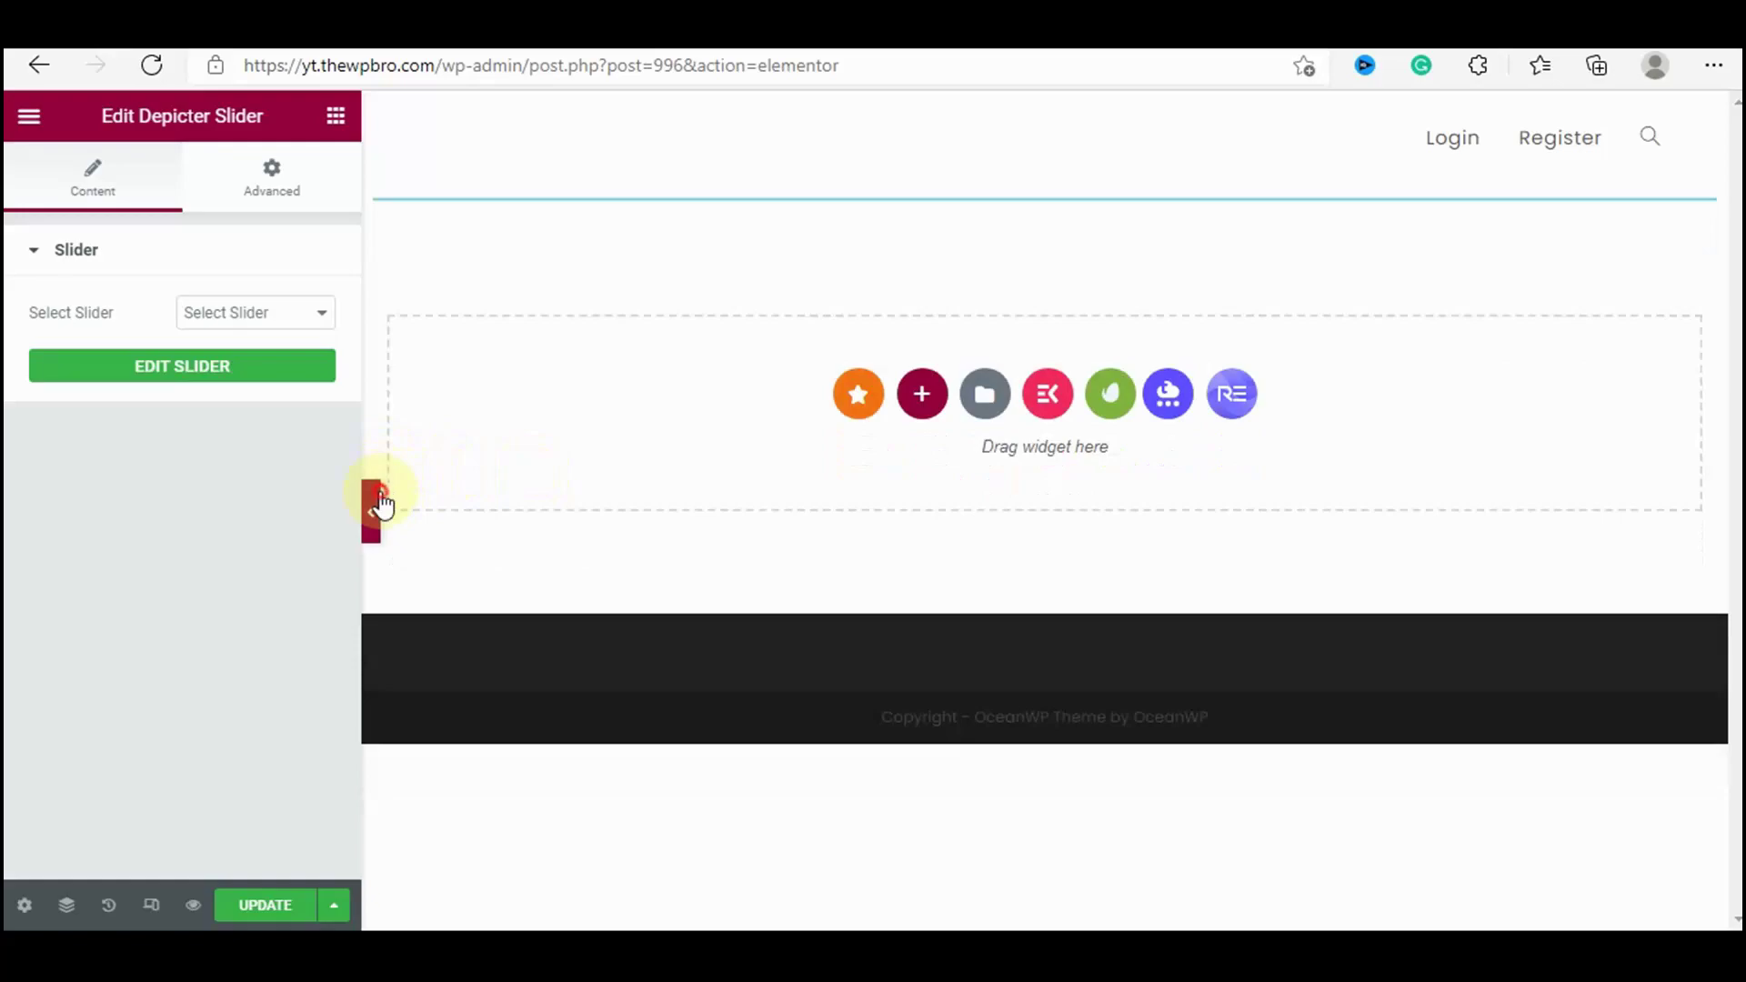
Choose "[#4]: Shoe shop 4" as the widget's slider and view the page at full width with the editing sidebar hidden.
left_click(380, 505)
left_click(11, 511)
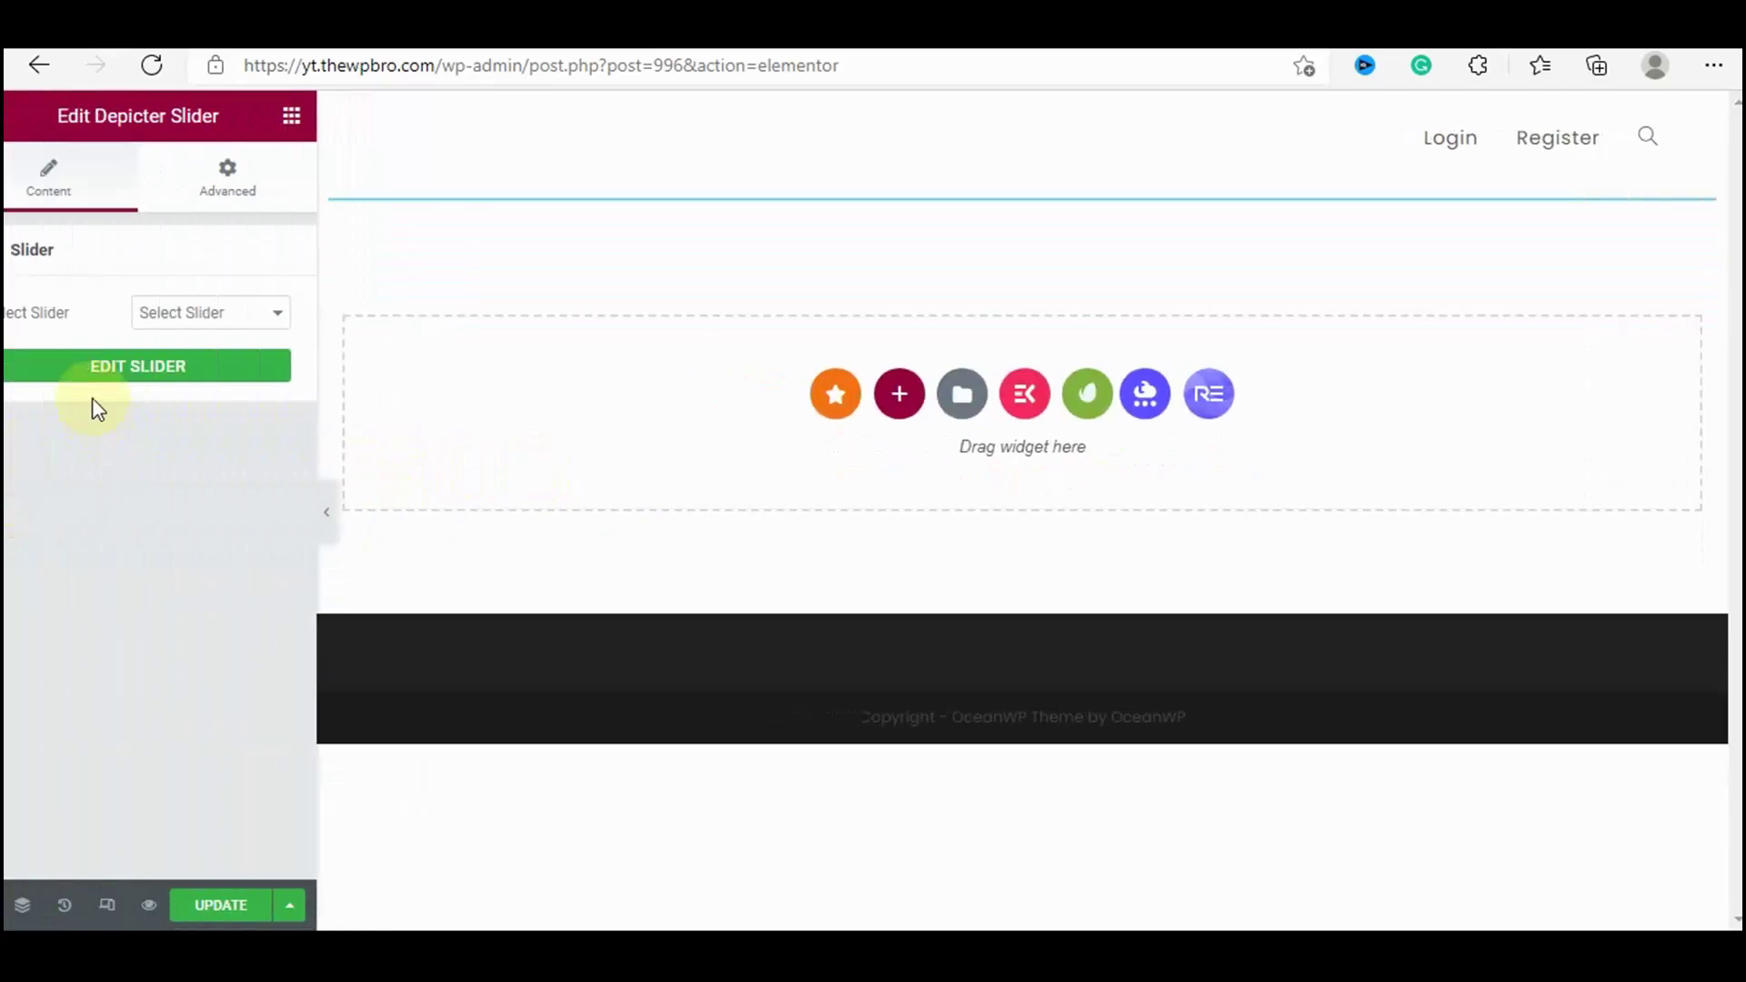
left_click(246, 318)
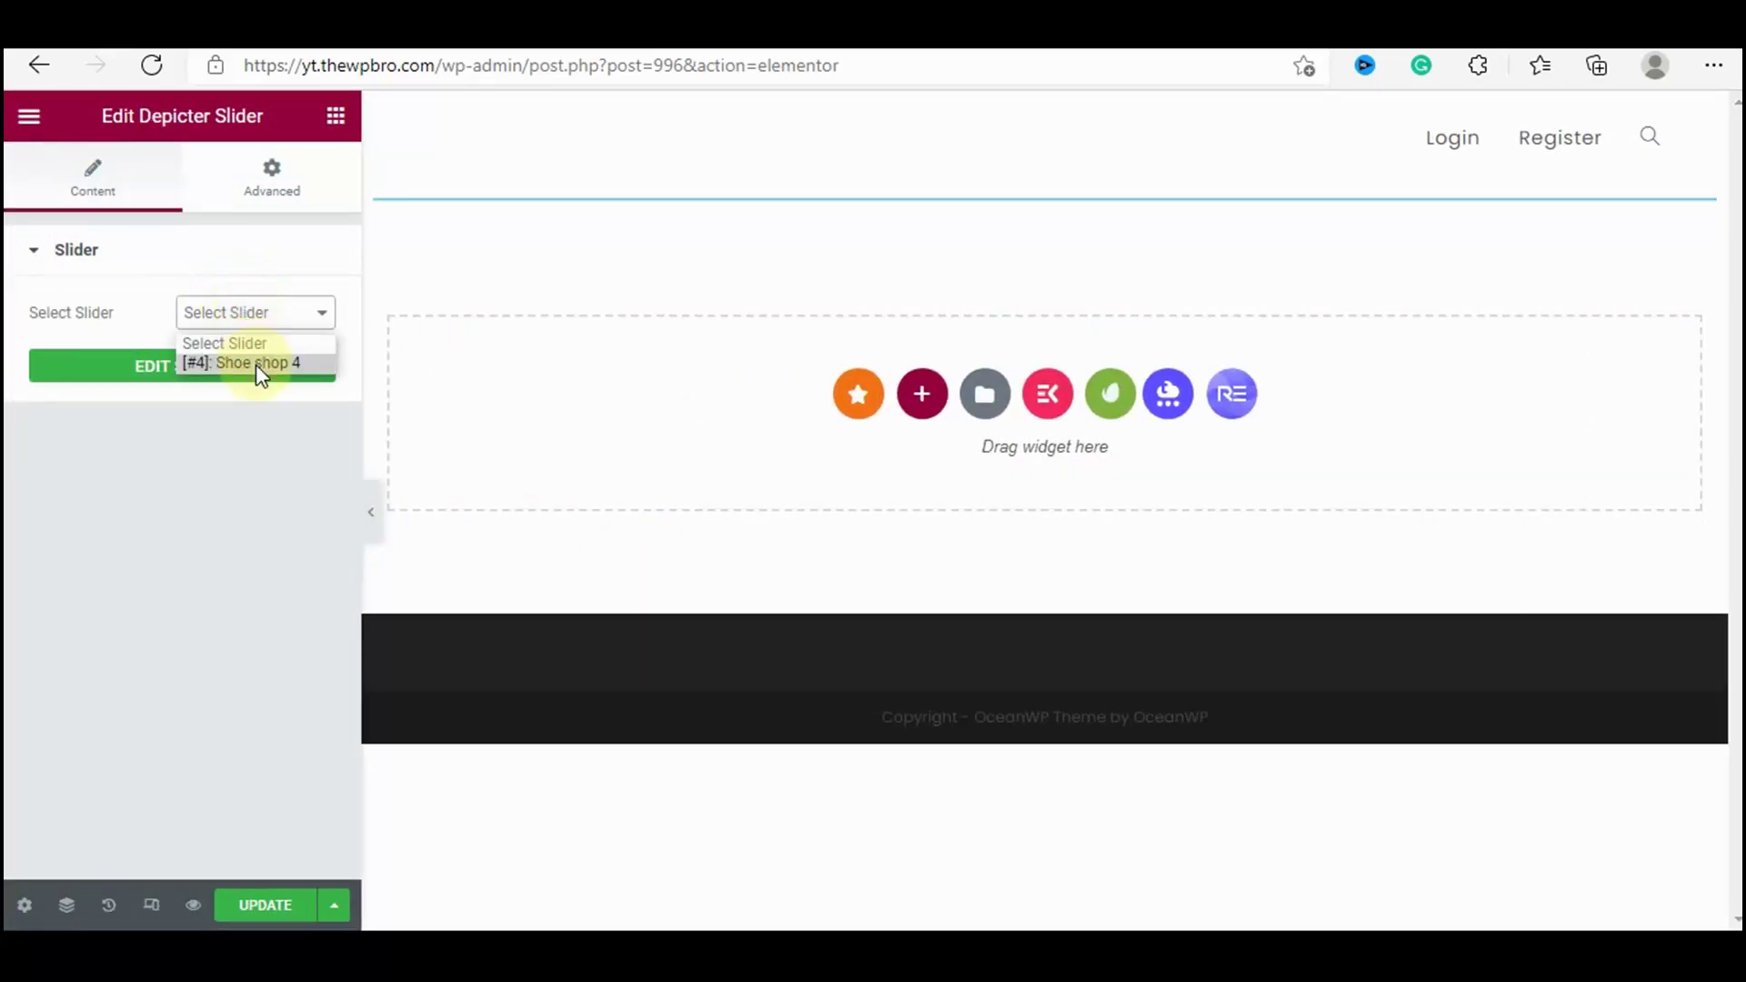
left_click(258, 363)
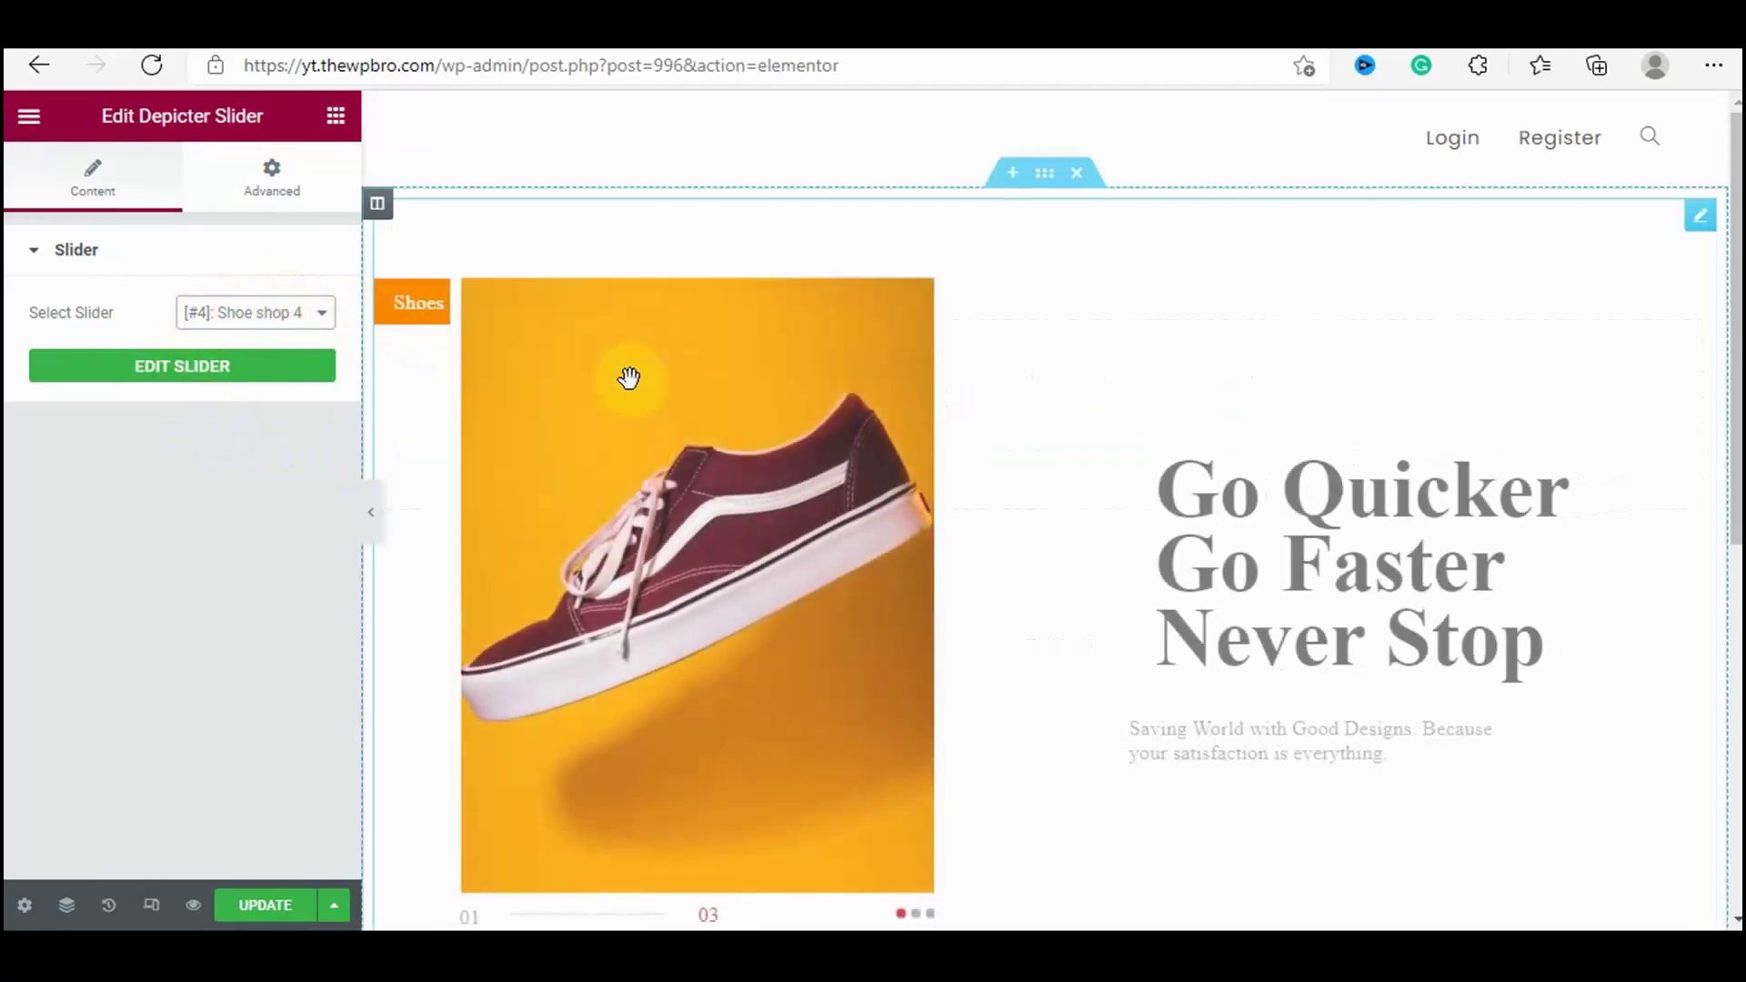
left_click(371, 512)
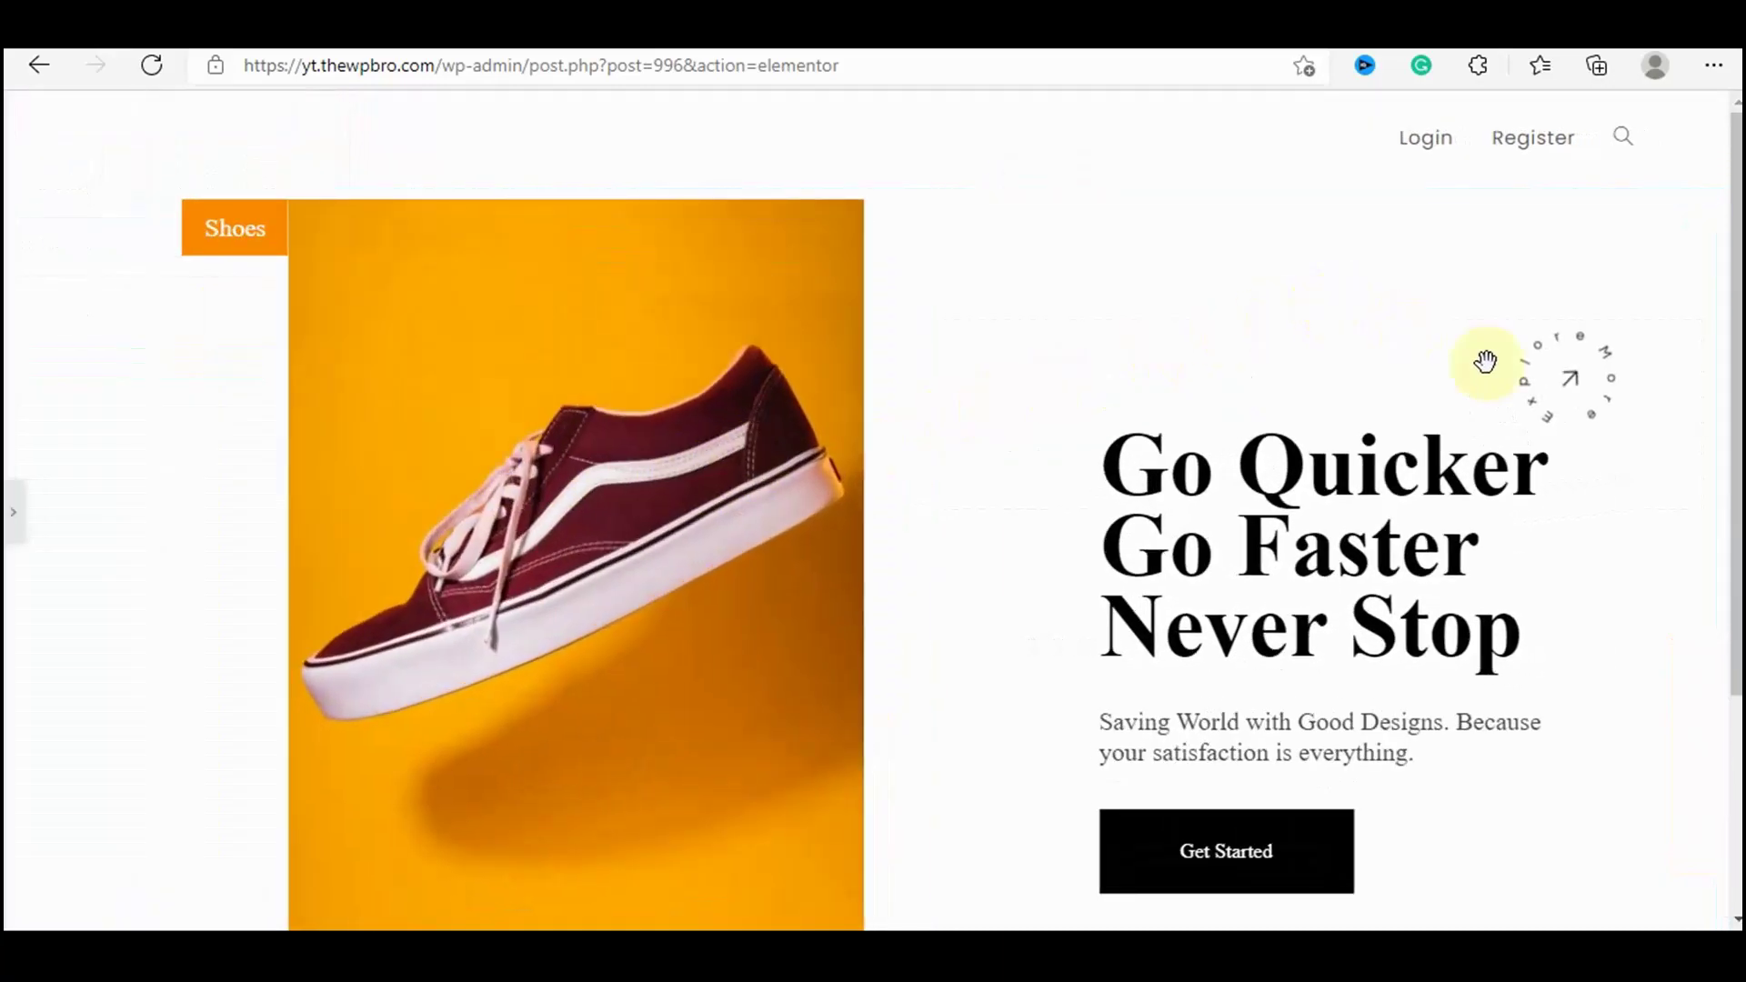
Set the slider section's content width to Full Width, enable Stretch Section and set its columns gap to No Gap.
scroll(1485, 362, "down", 5)
scroll(1528, 409, "up", 5)
scroll(1345, 482, "down", 1)
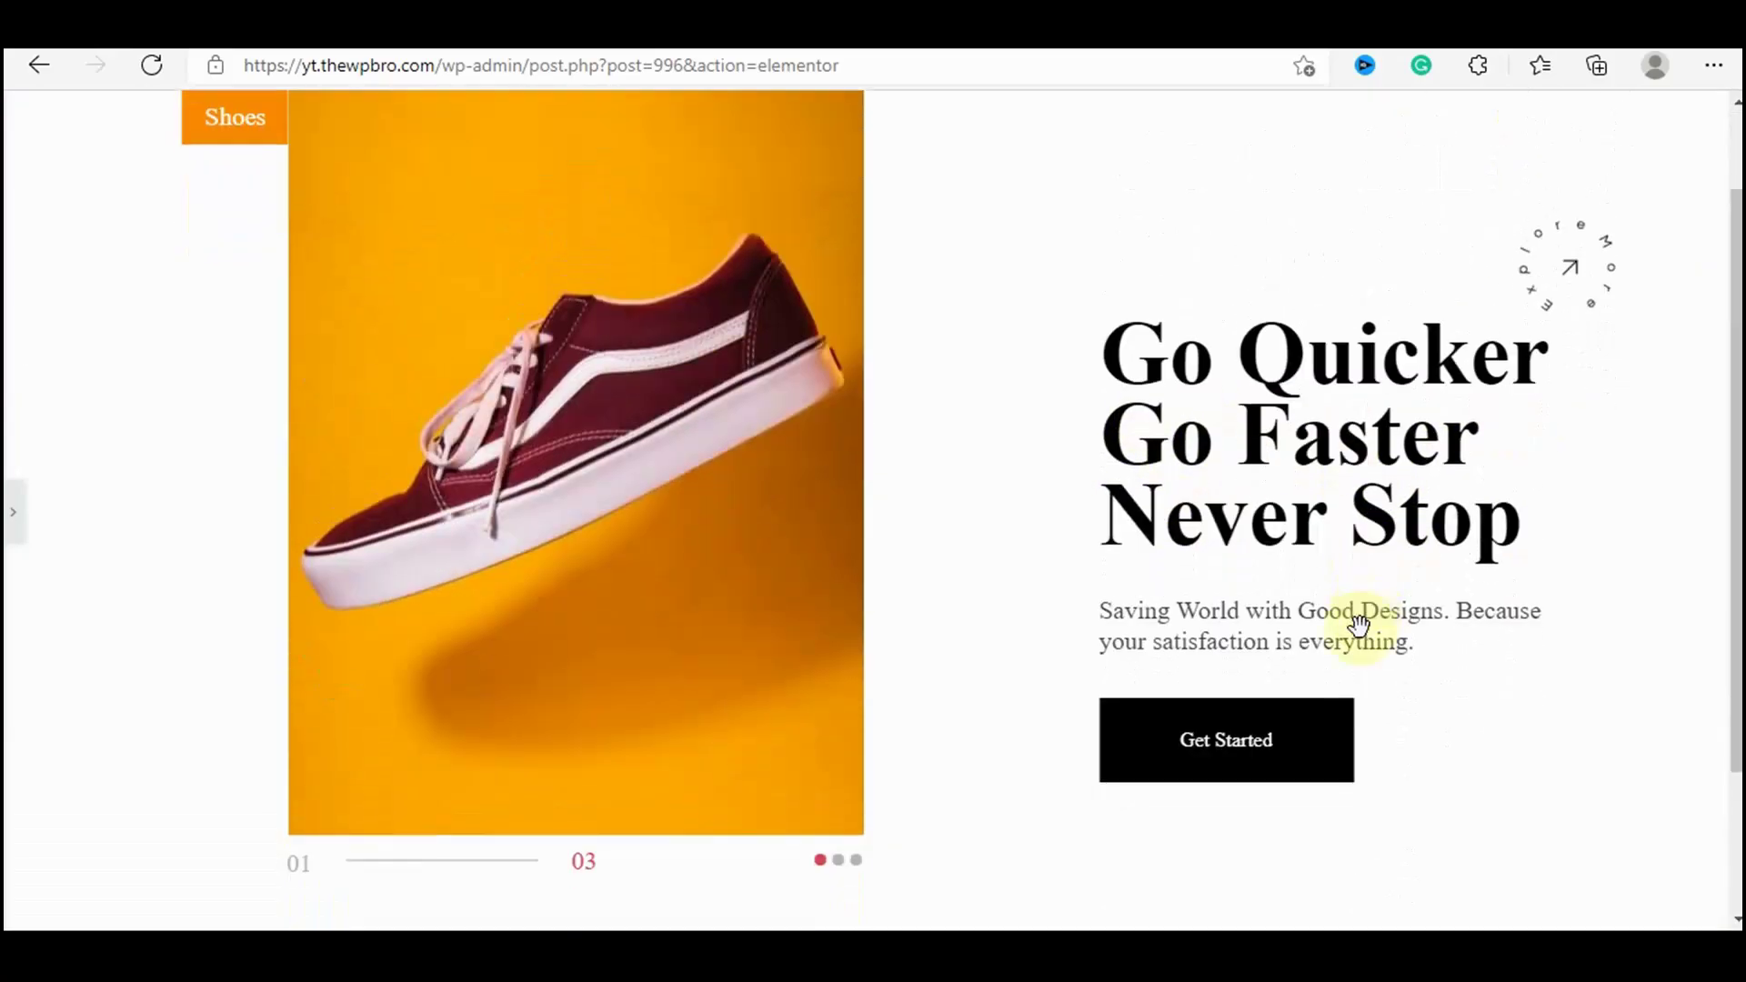
scroll(1328, 436, "up", 1)
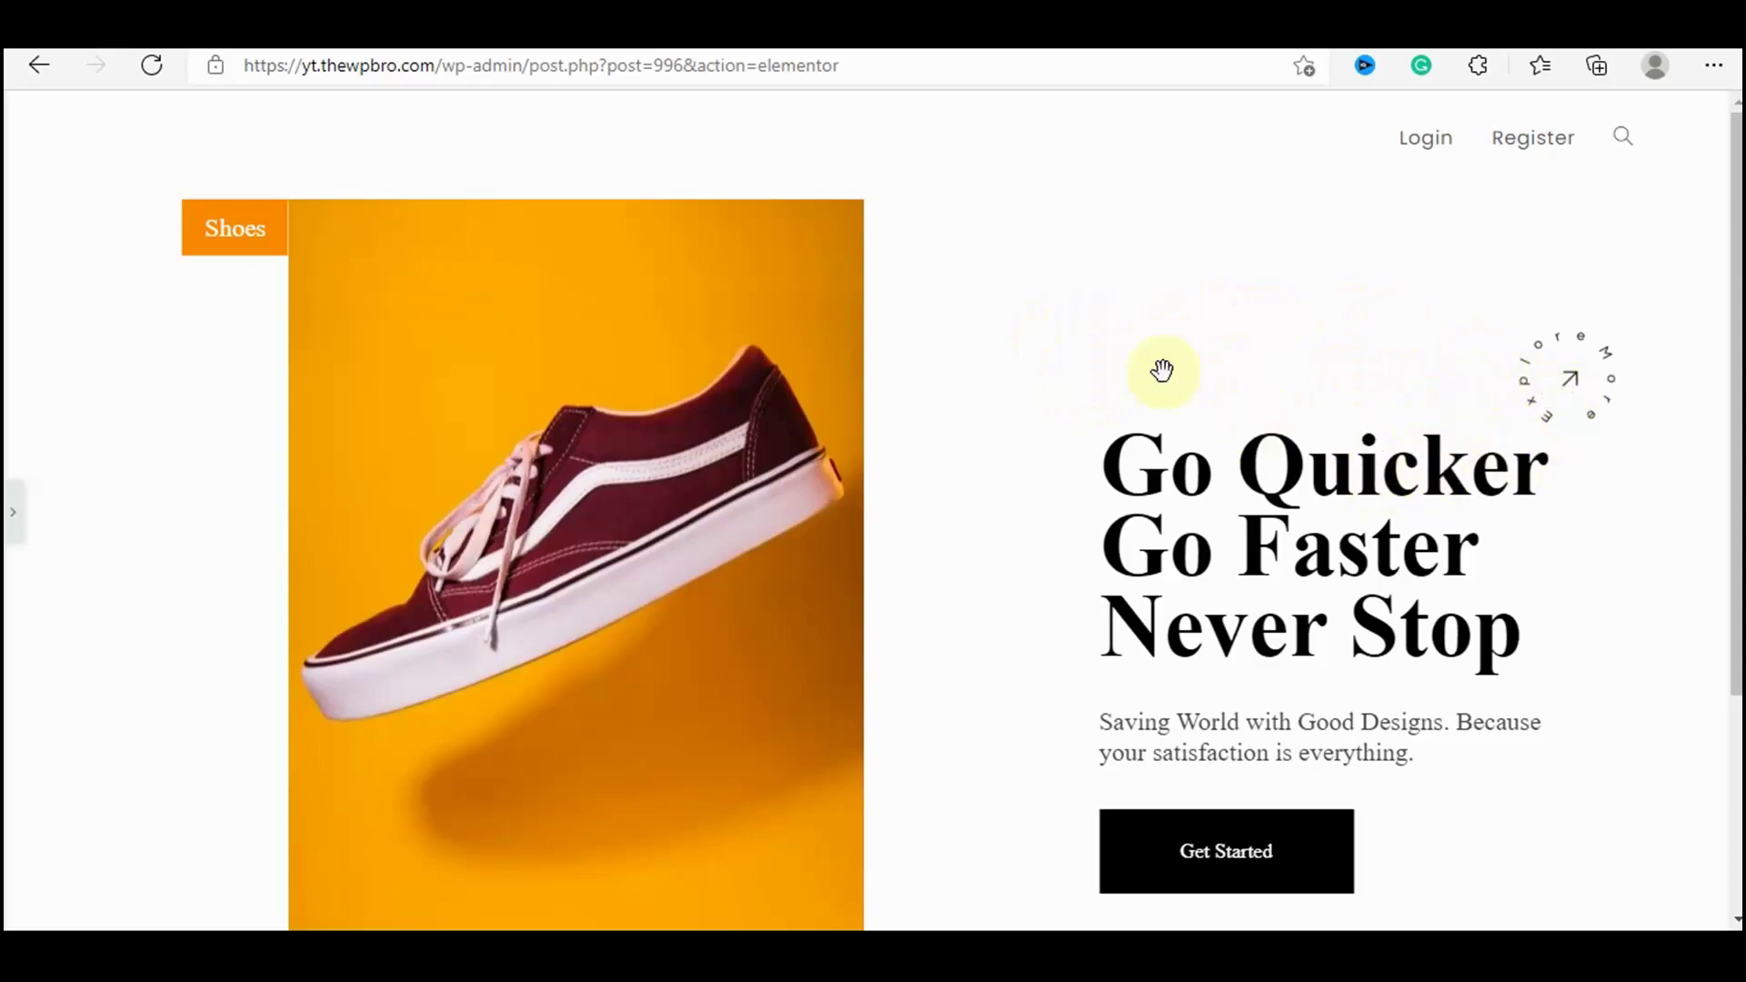
left_click(11, 546)
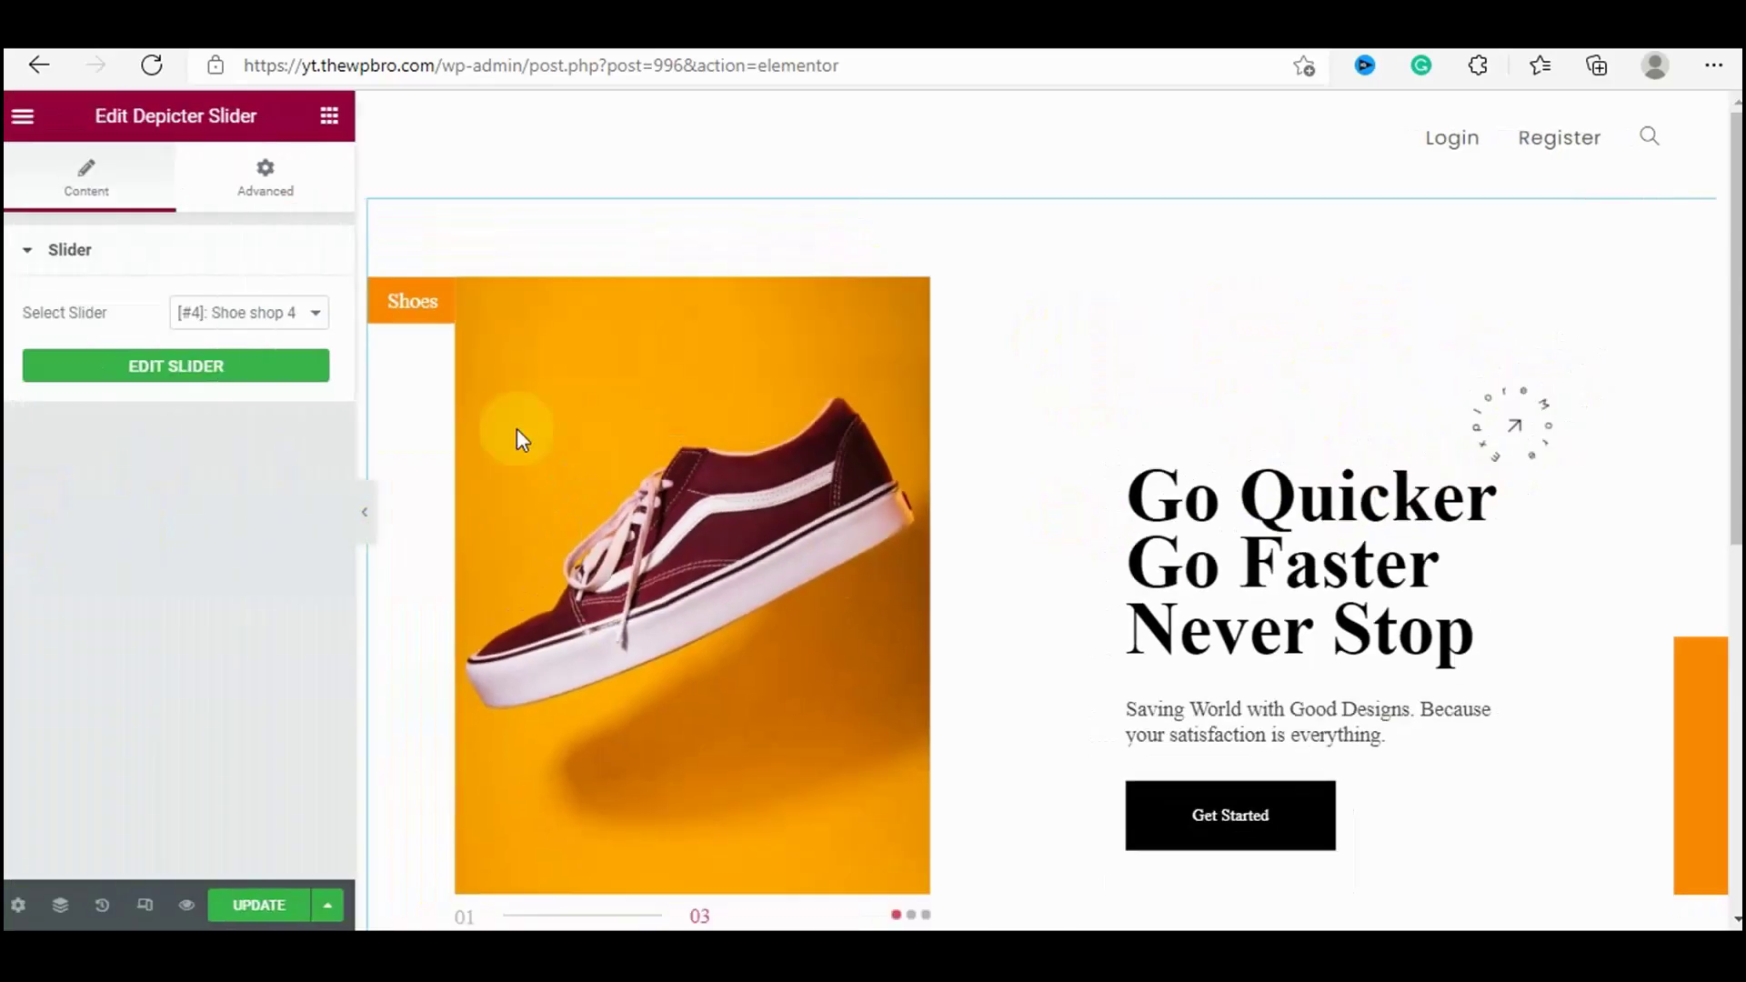
left_click(1044, 174)
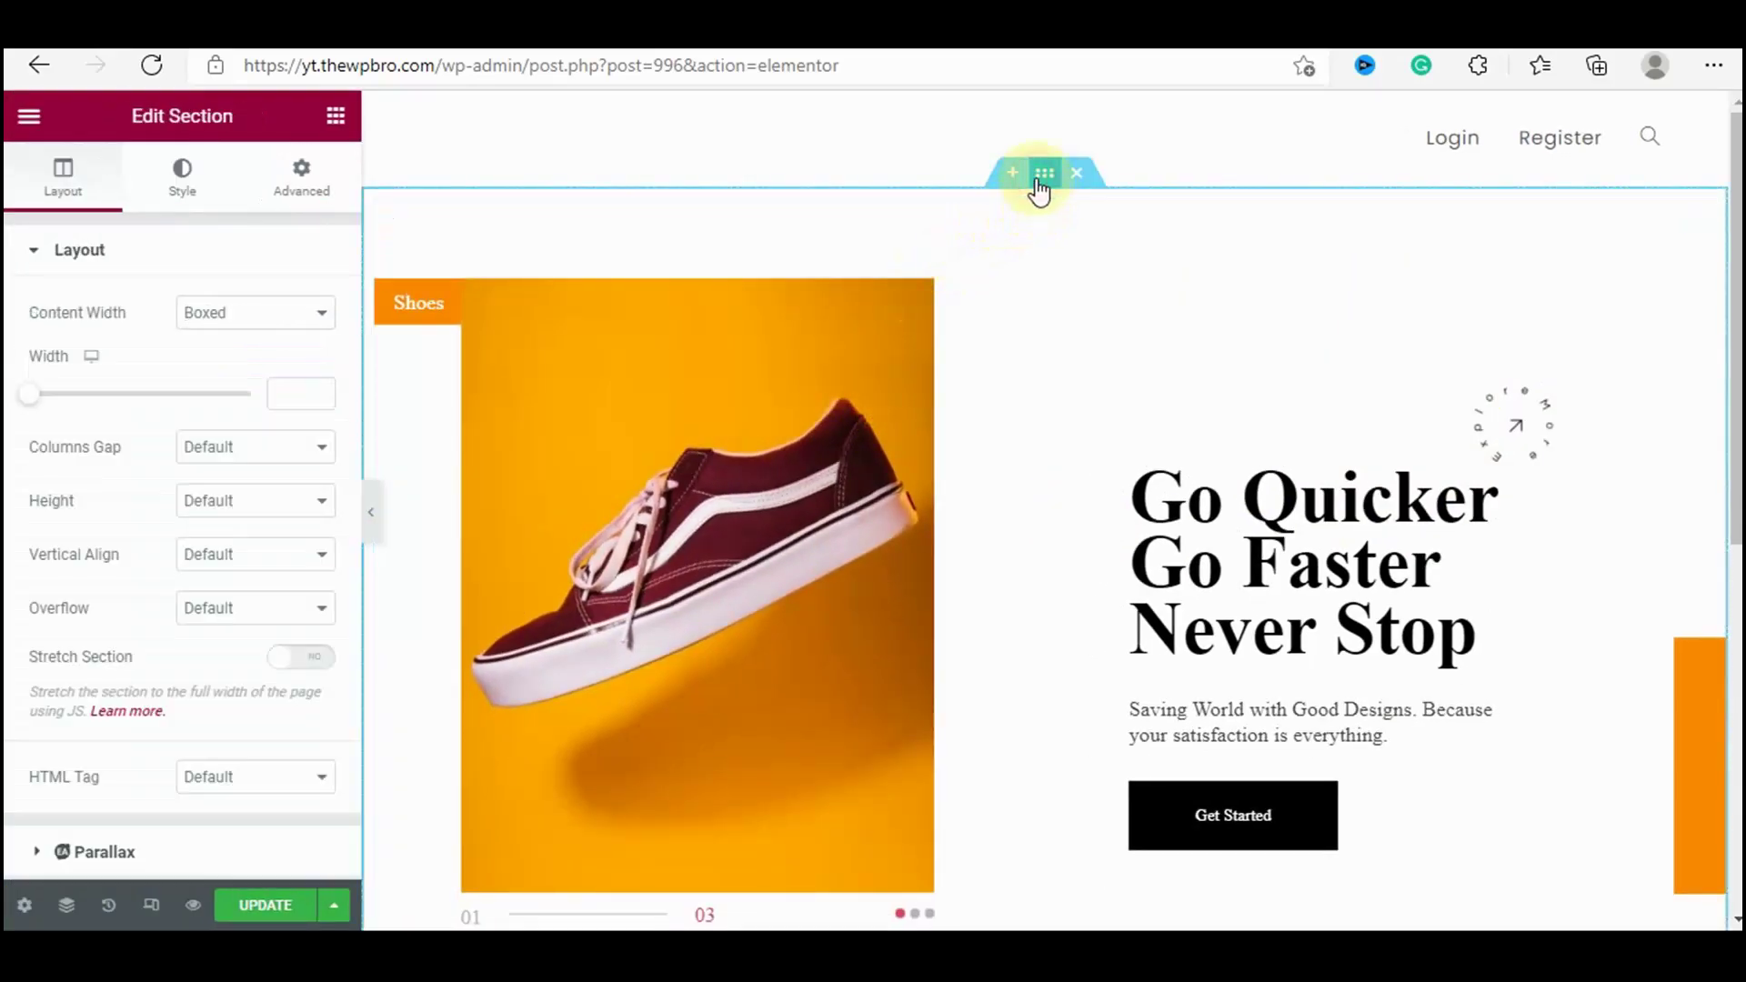
left_click(254, 312)
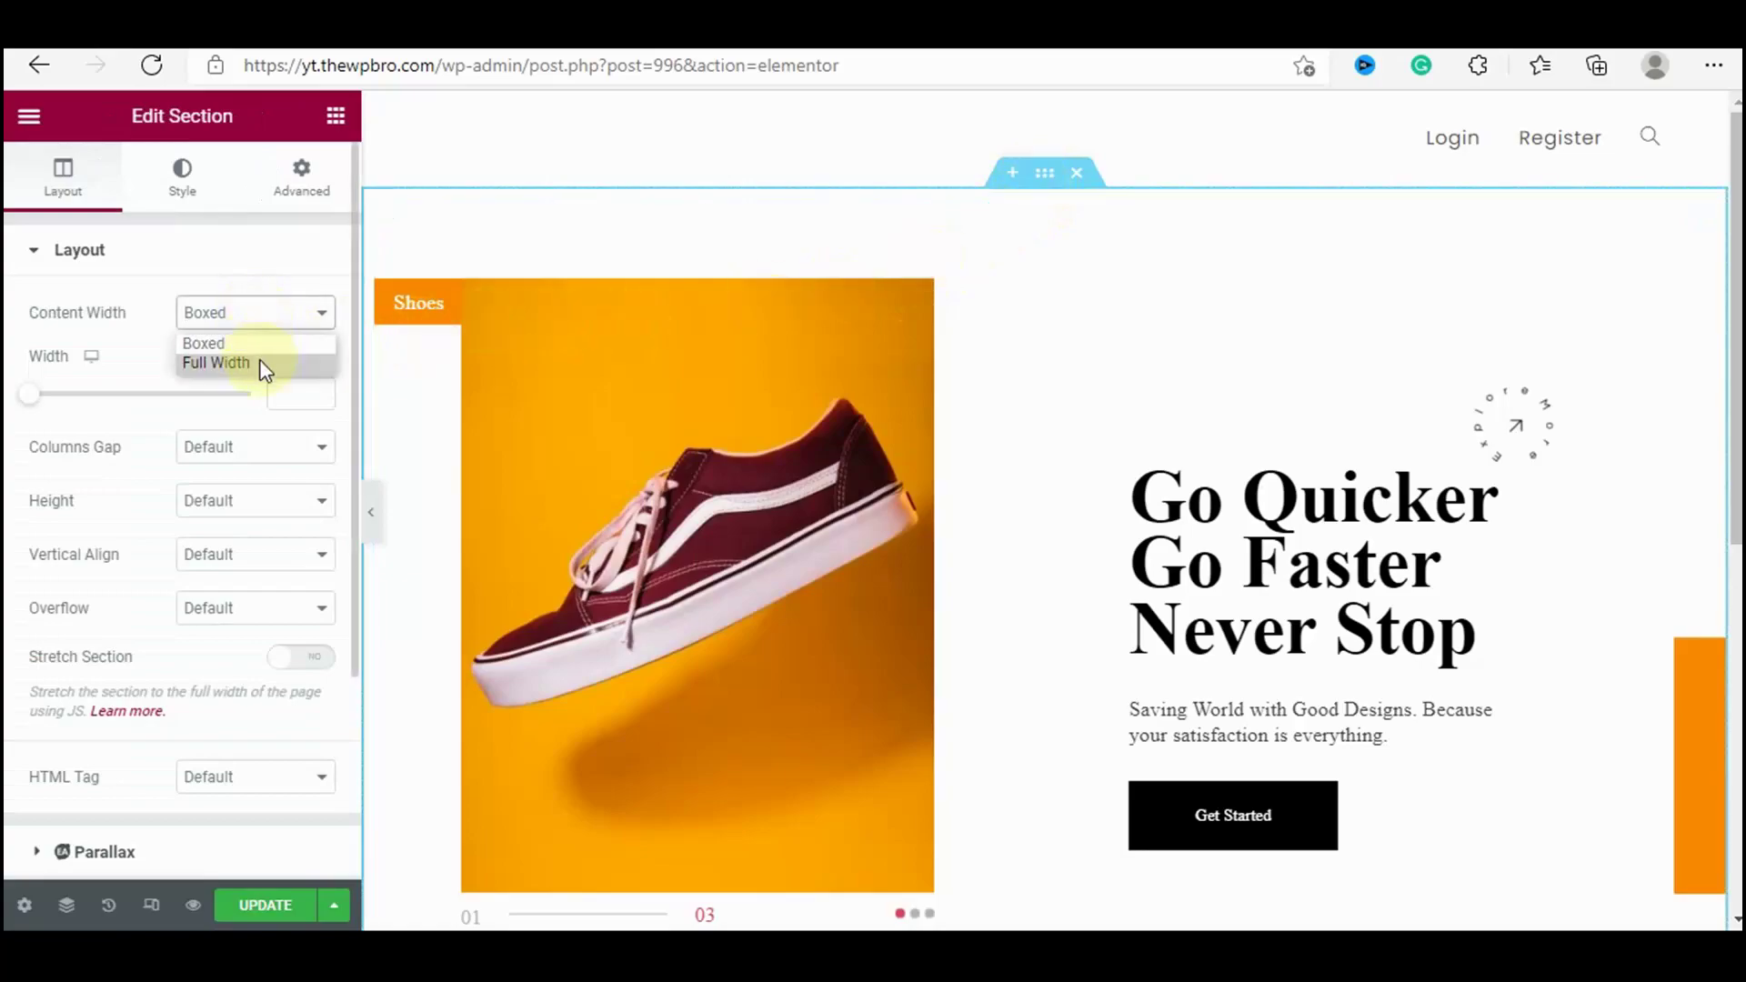
left_click(261, 364)
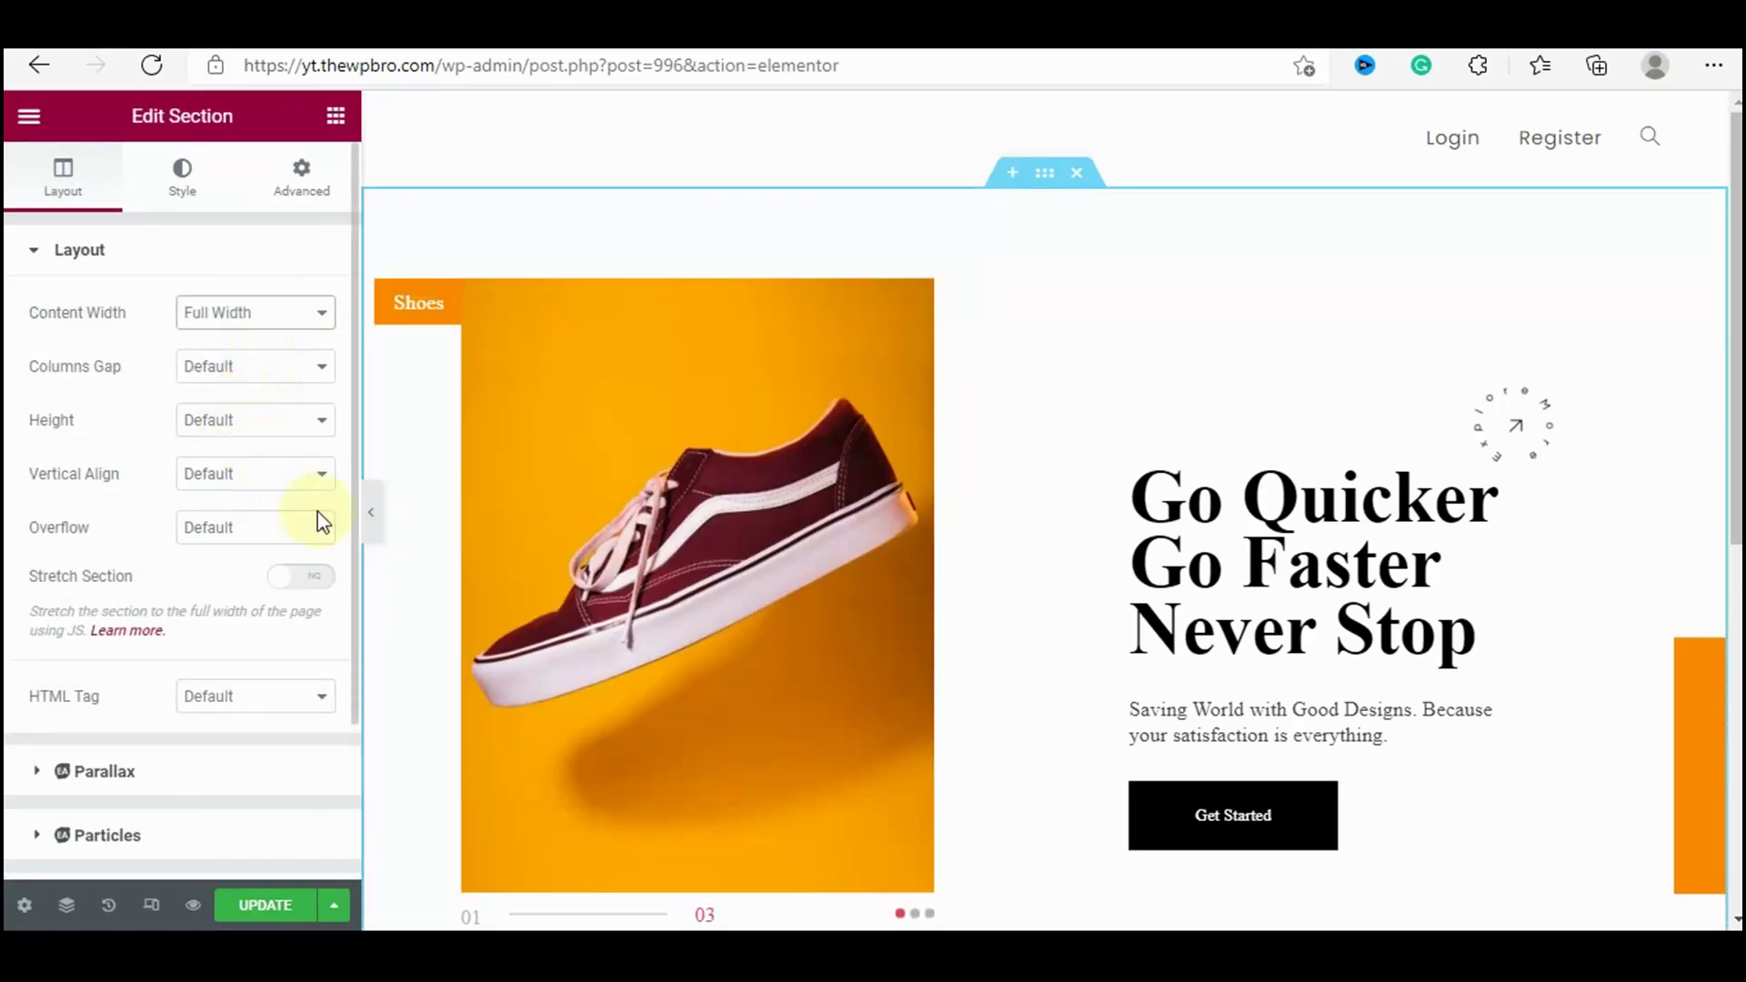
left_click(292, 586)
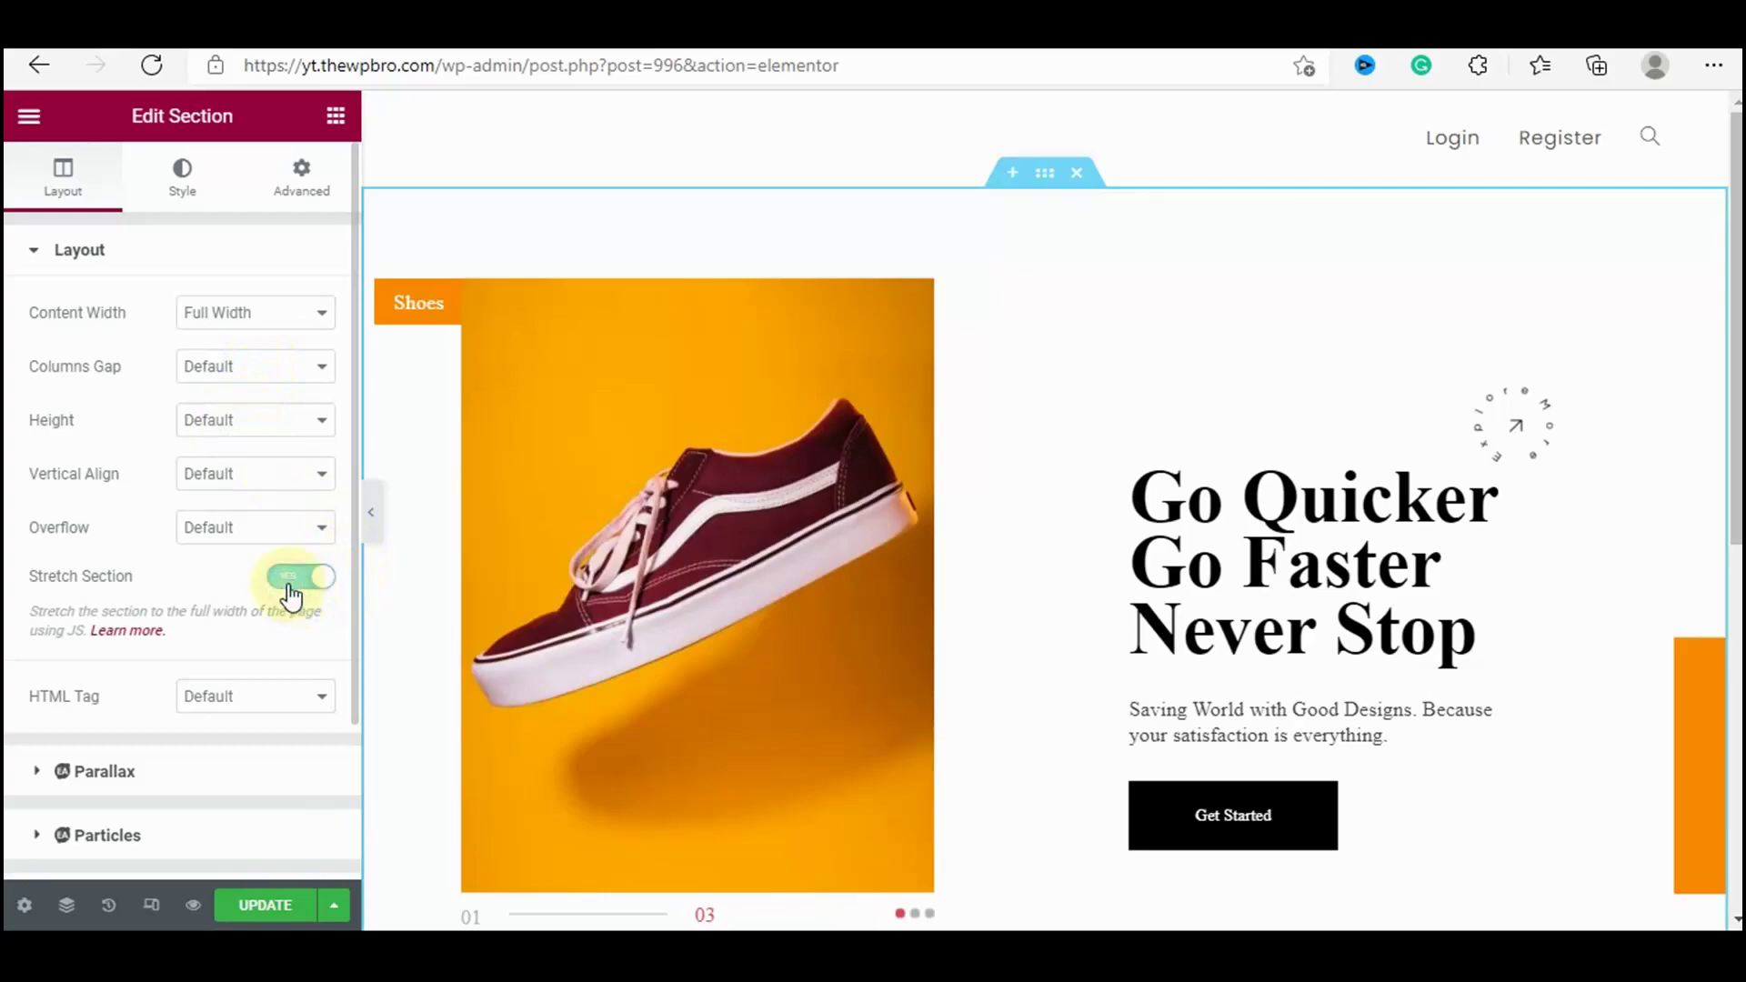
left_click(223, 373)
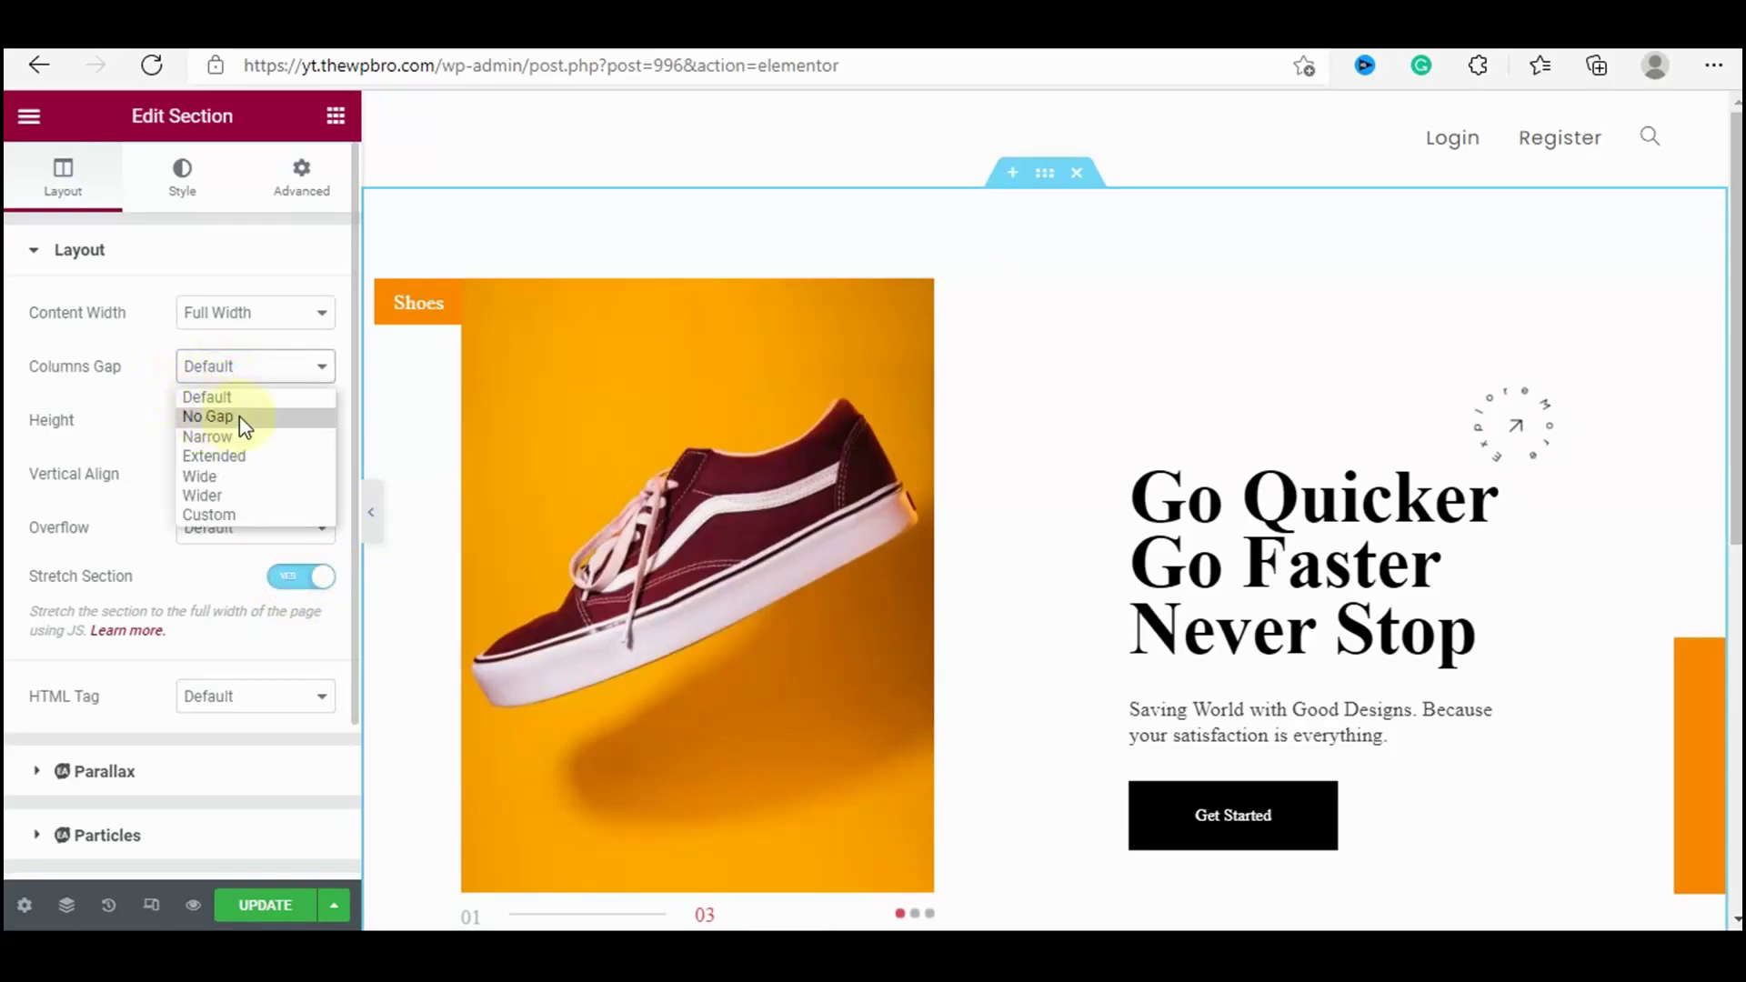
left_click(242, 422)
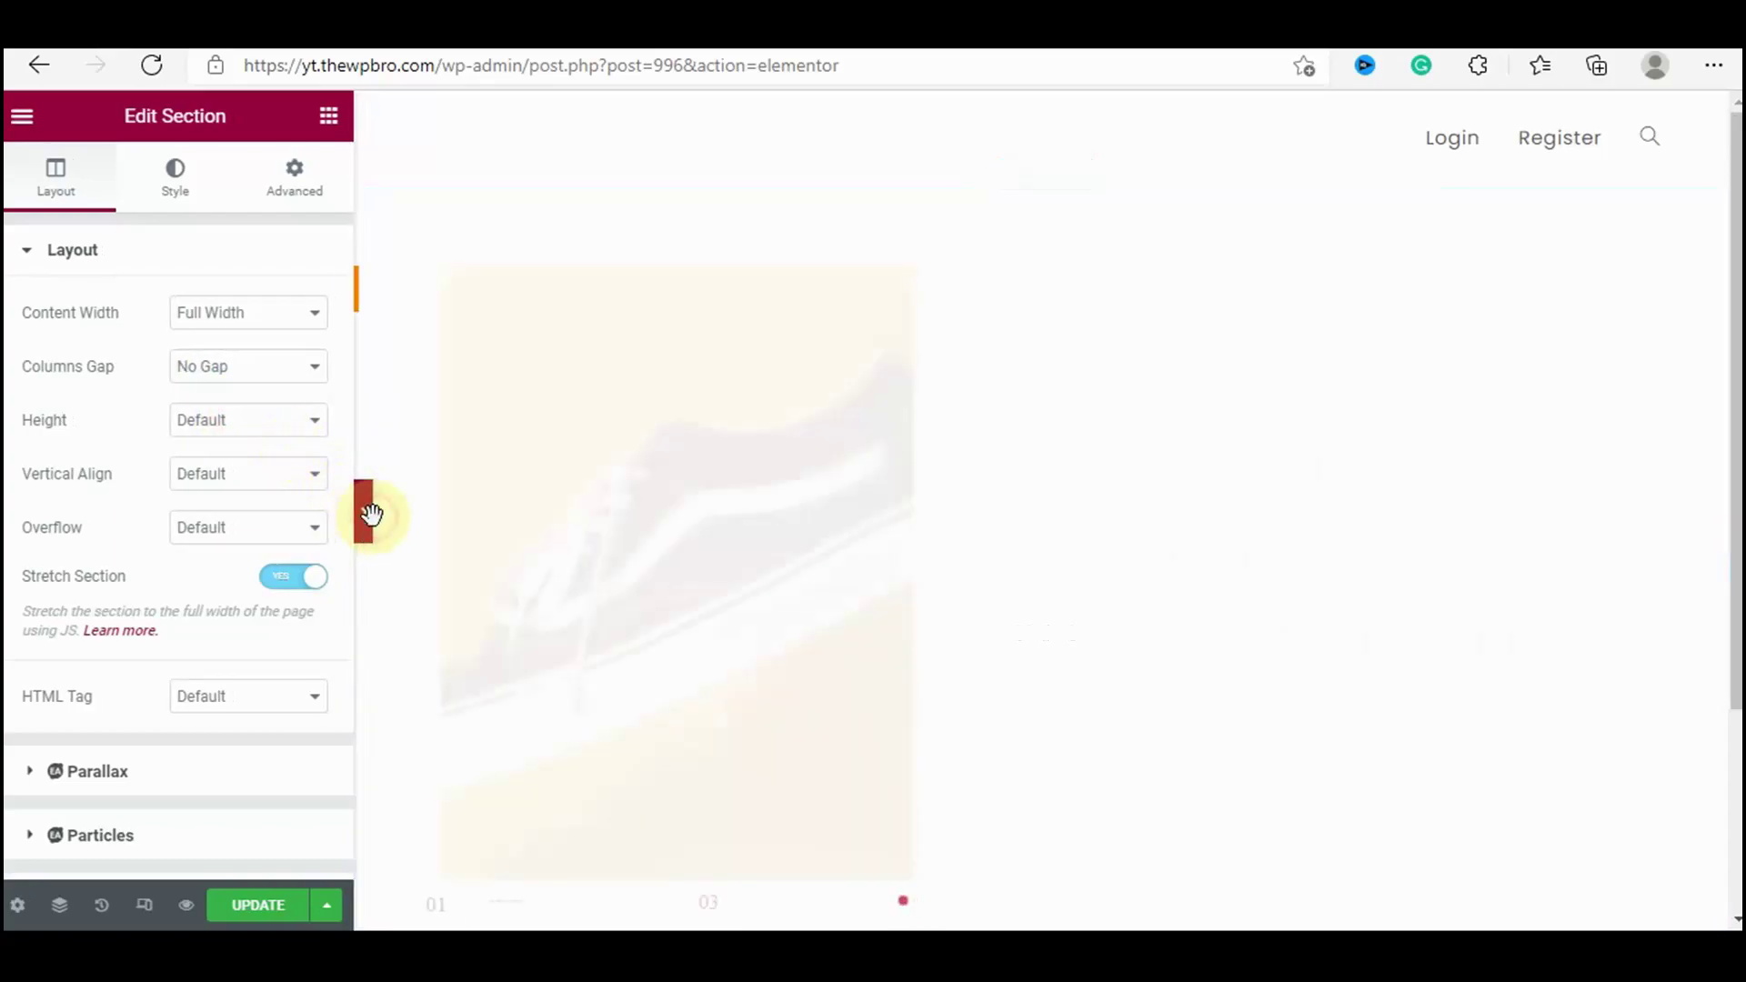
Update the Demo Elementor page and view the live page to check the stretched slider.
left_click(364, 511)
scroll(1542, 468, "down", 3)
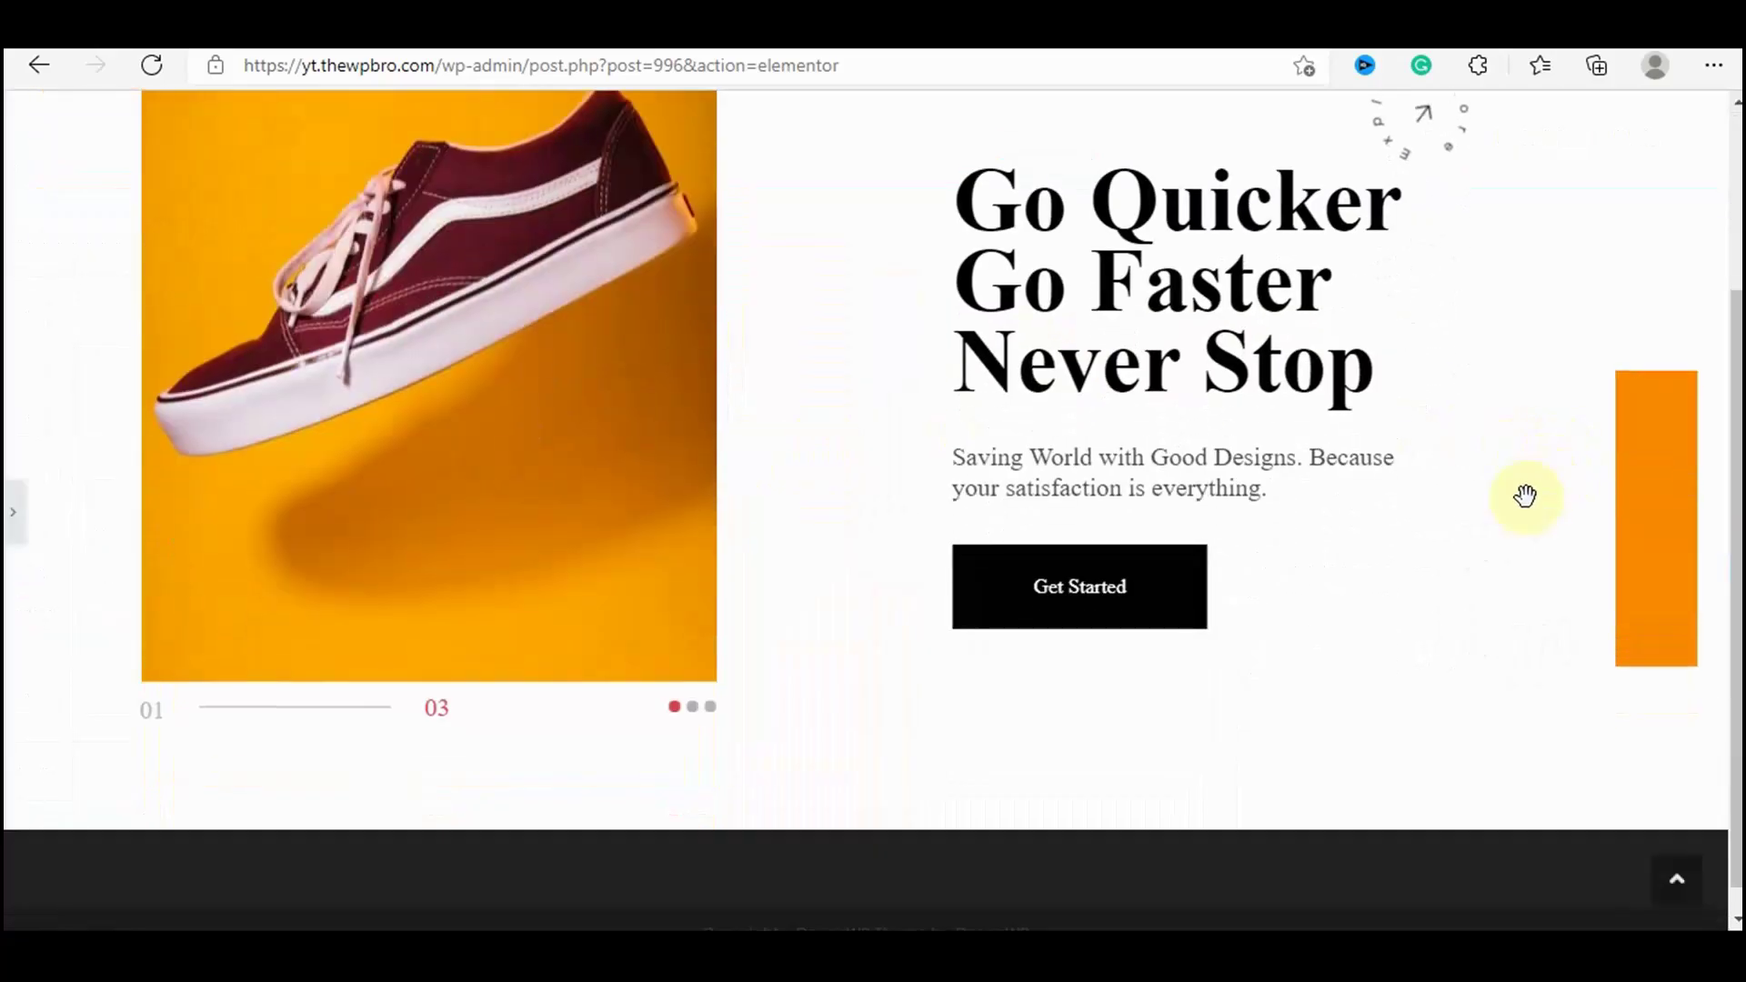
left_click(13, 511)
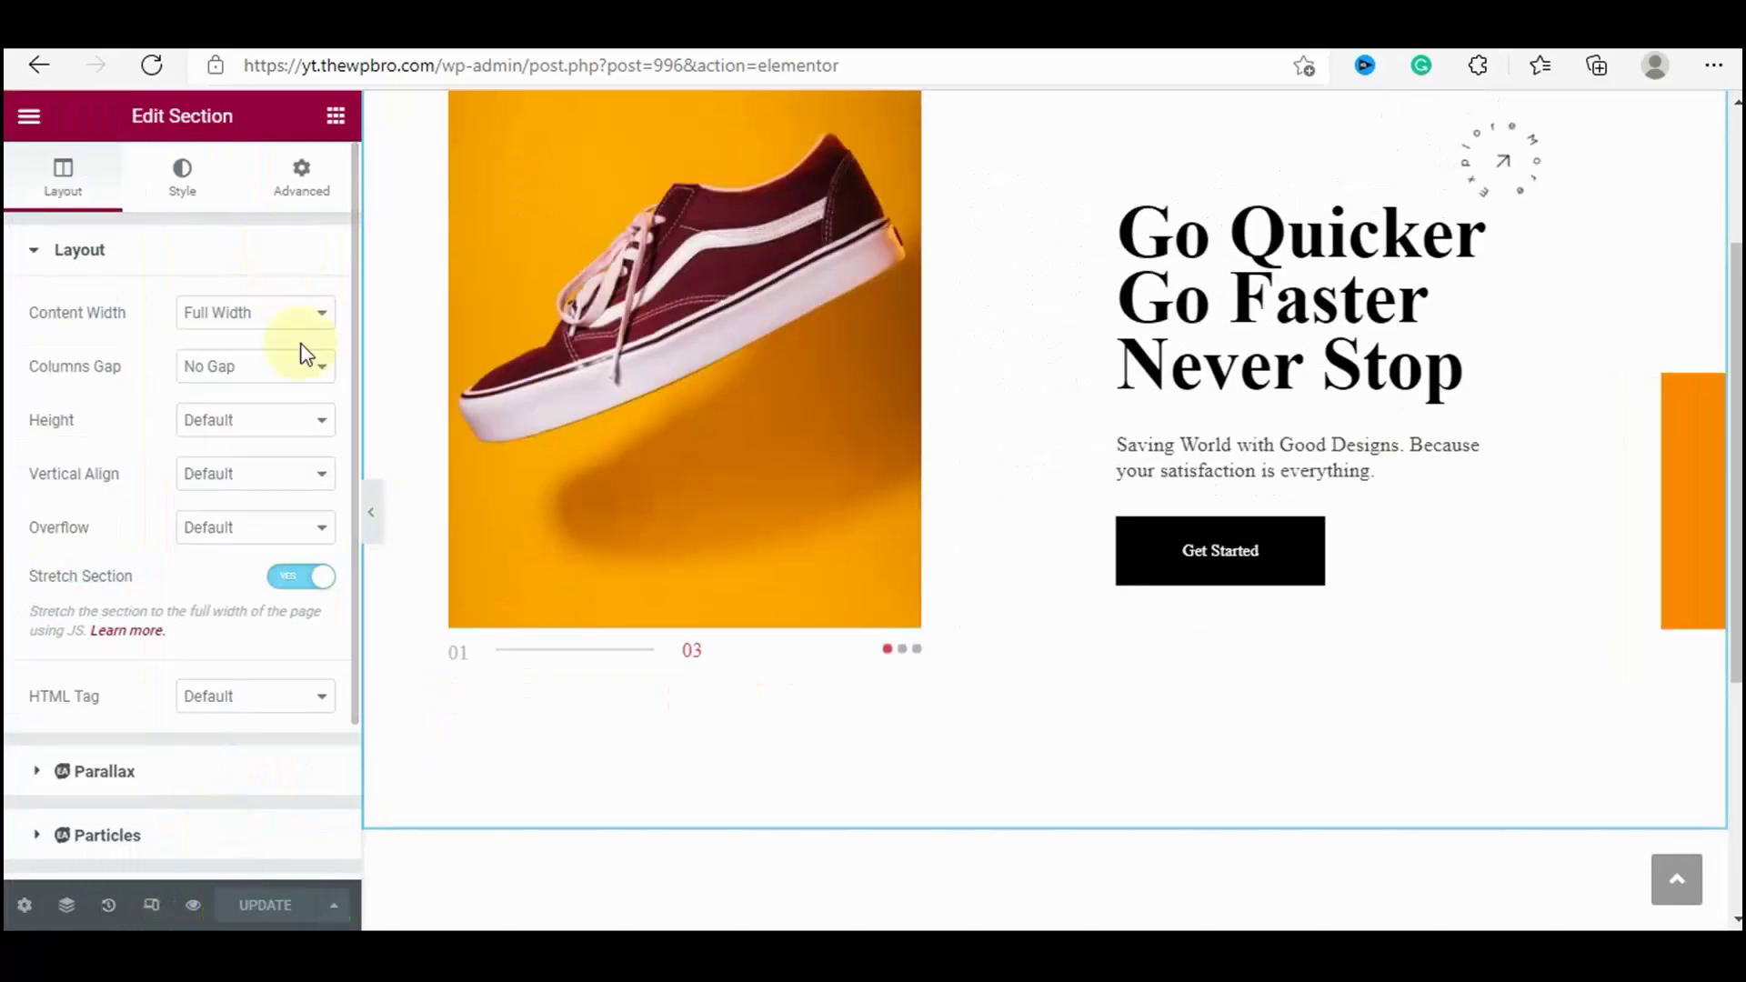
left_click(27, 115)
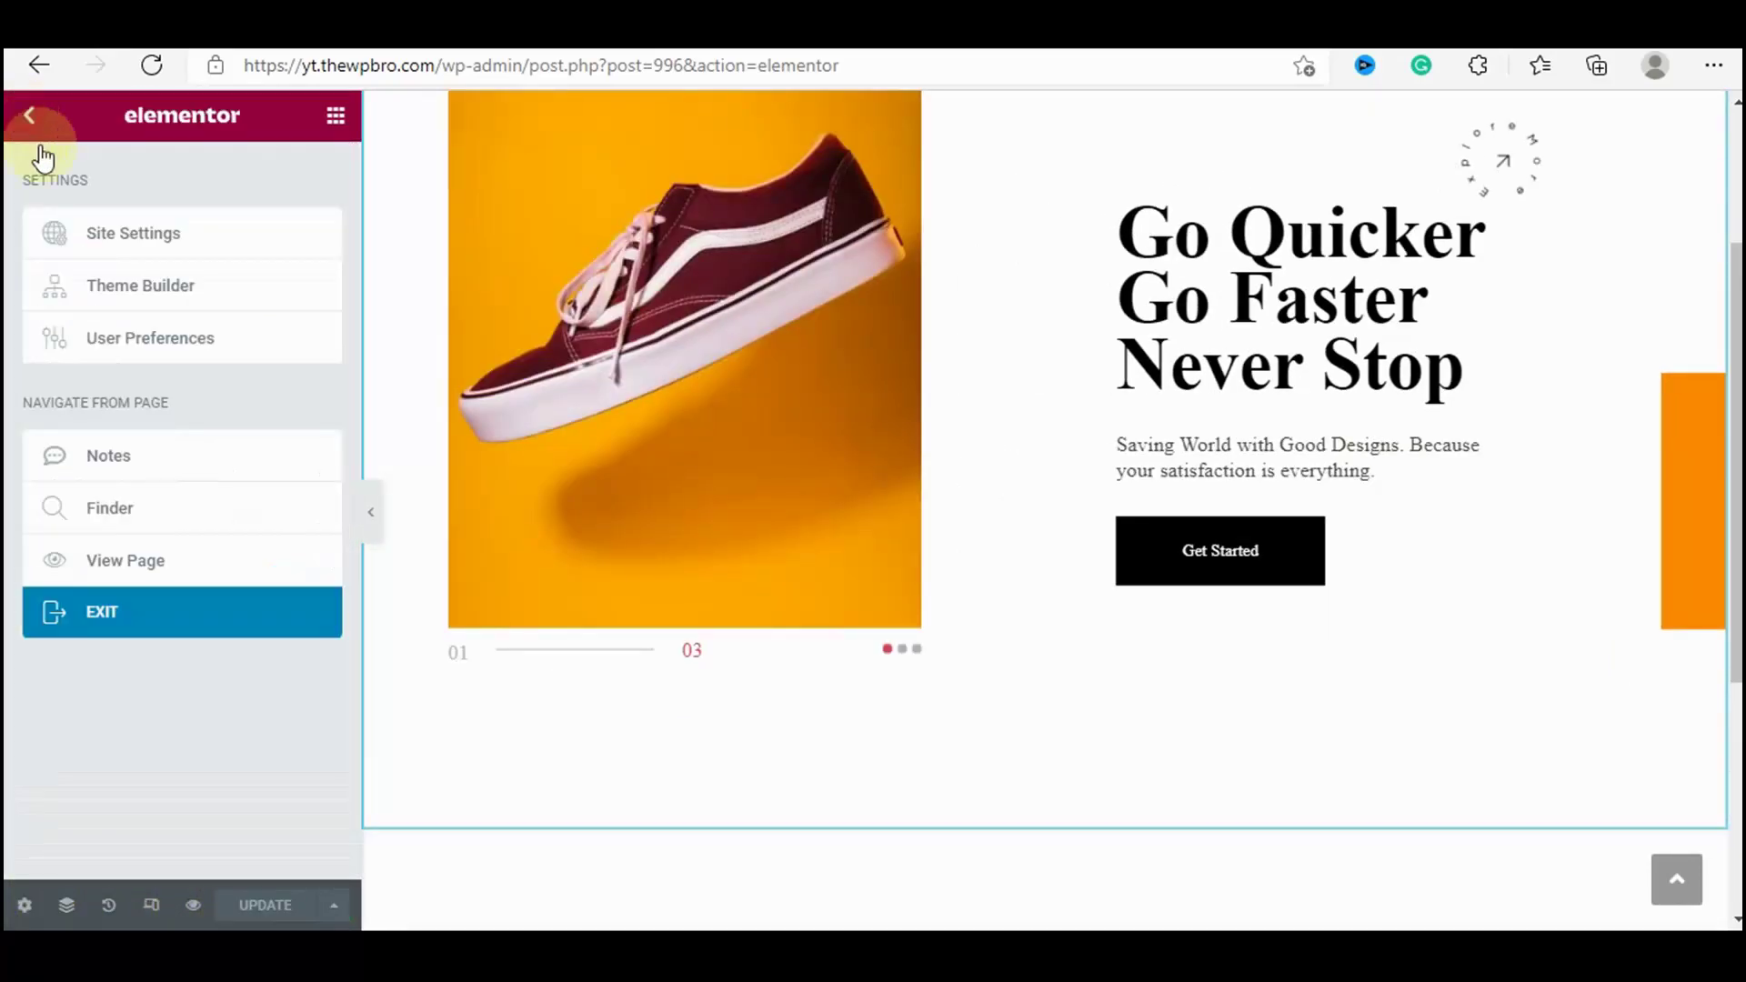
left_click(215, 563)
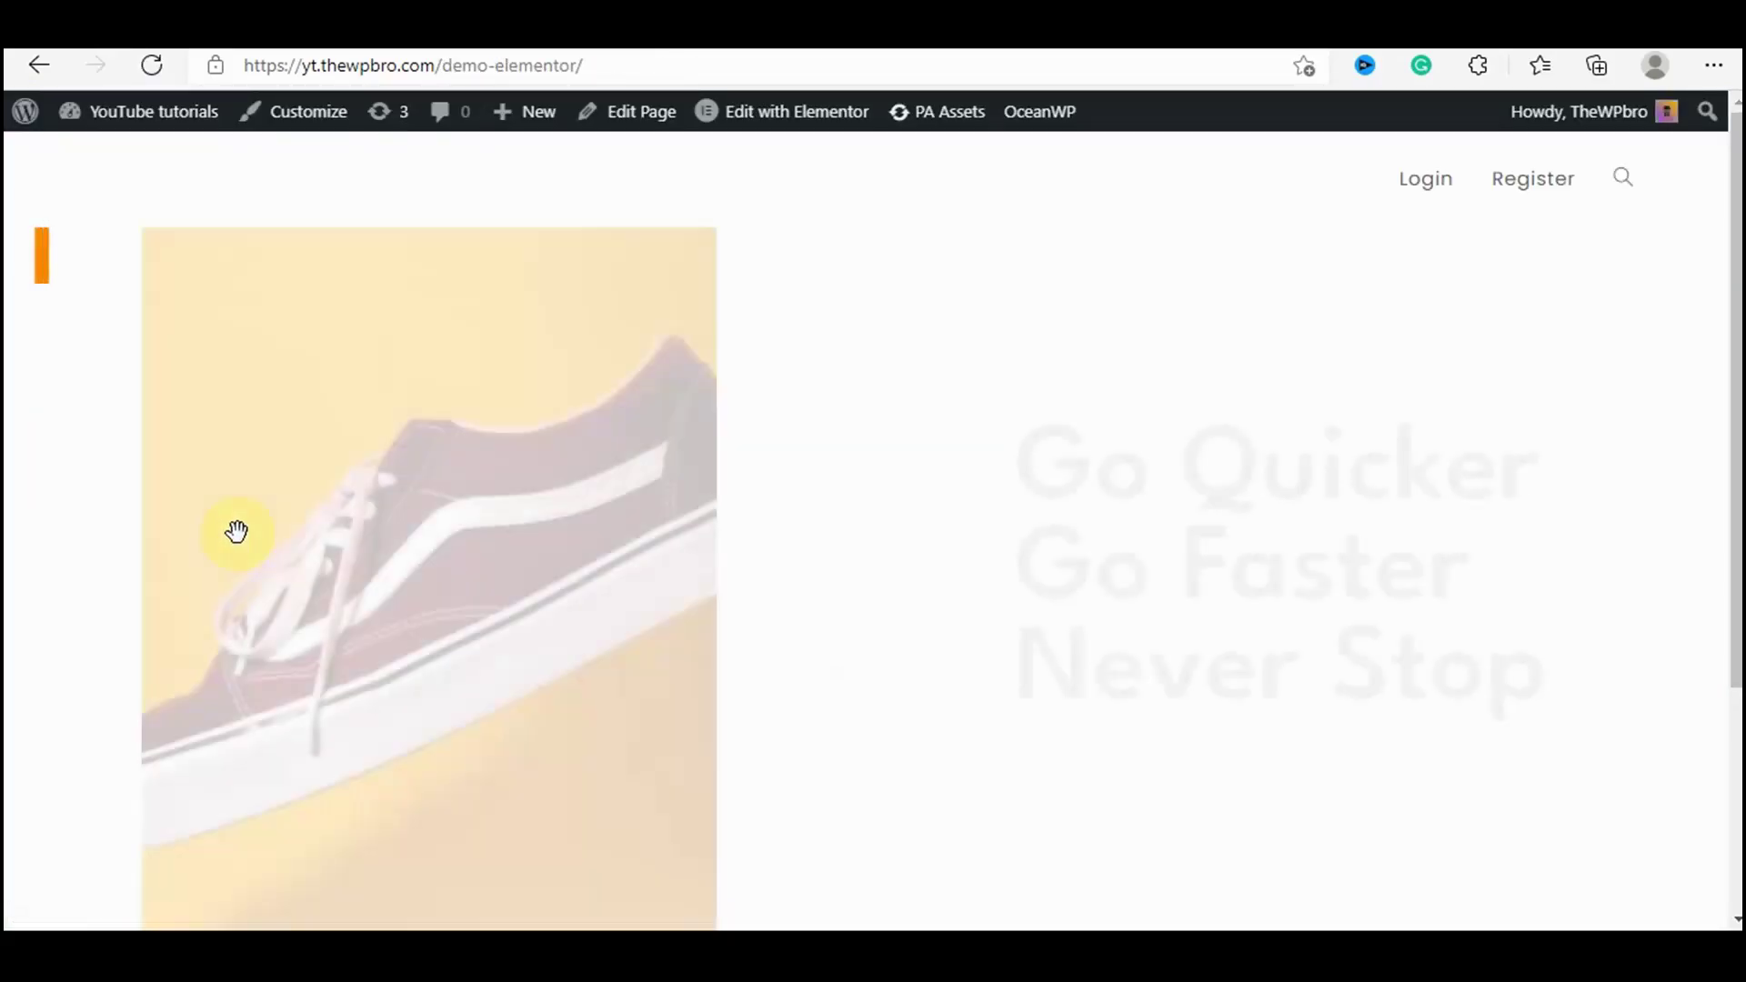
scroll(1167, 455, "down", 2)
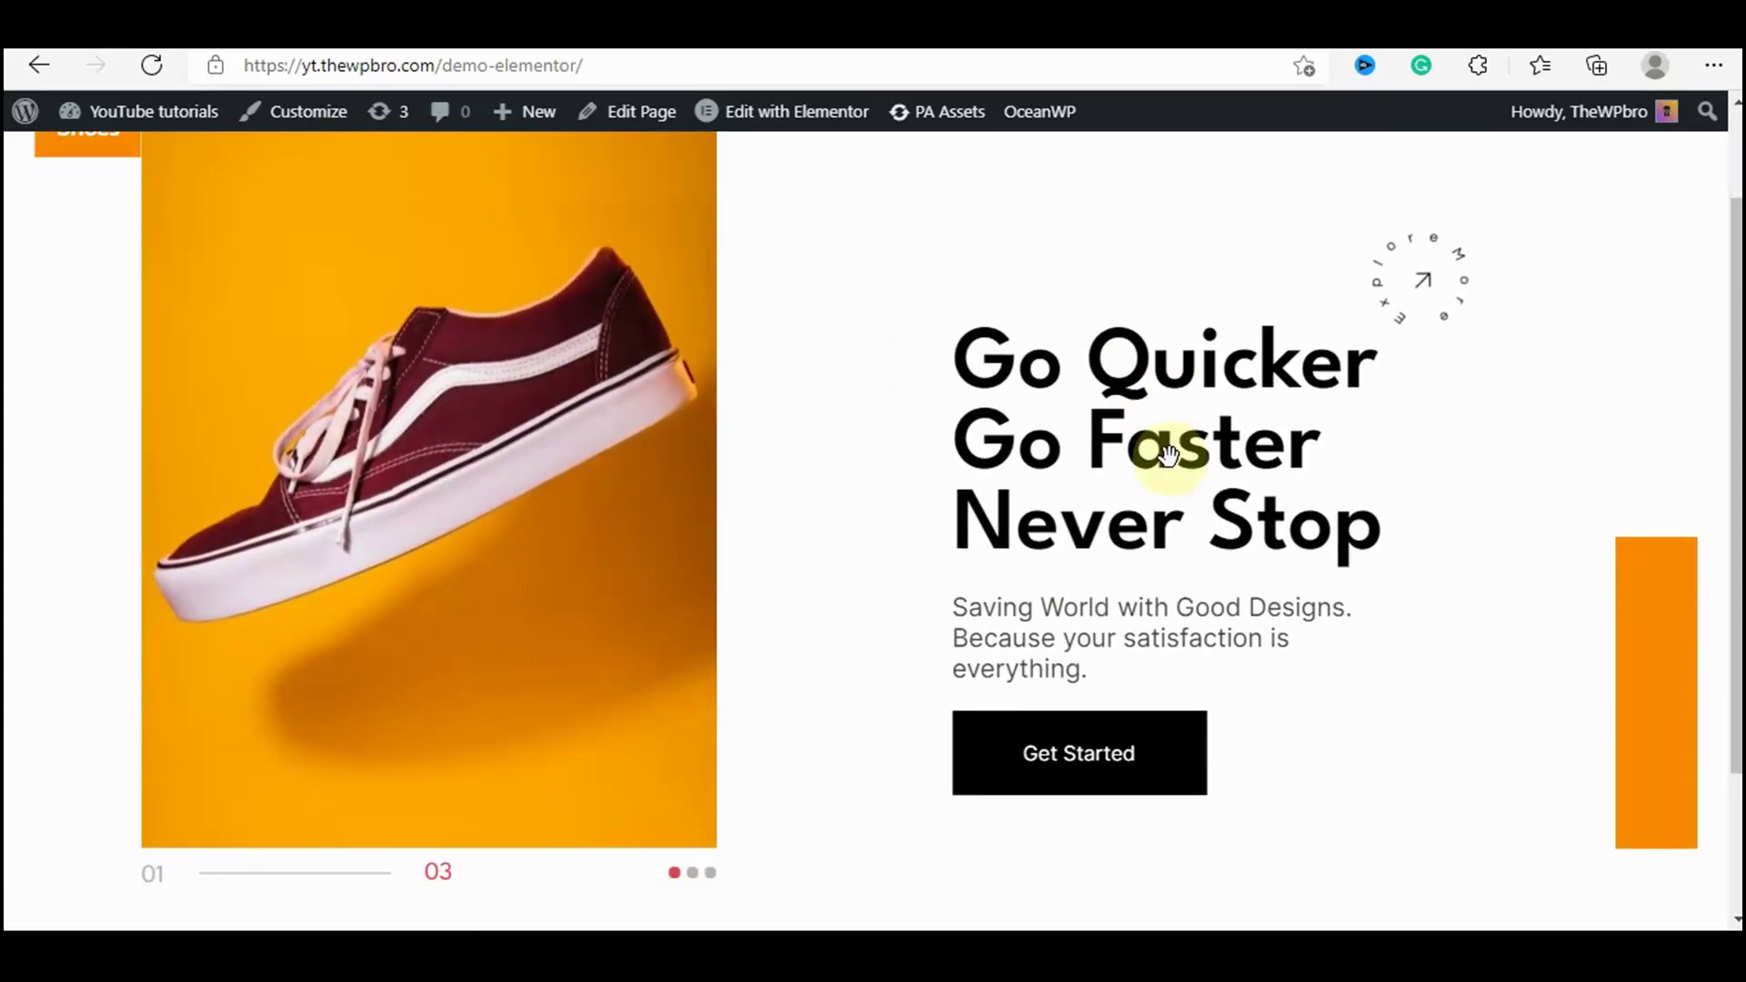
scroll(1168, 453, "down", 2)
scroll(1165, 455, "up", 2)
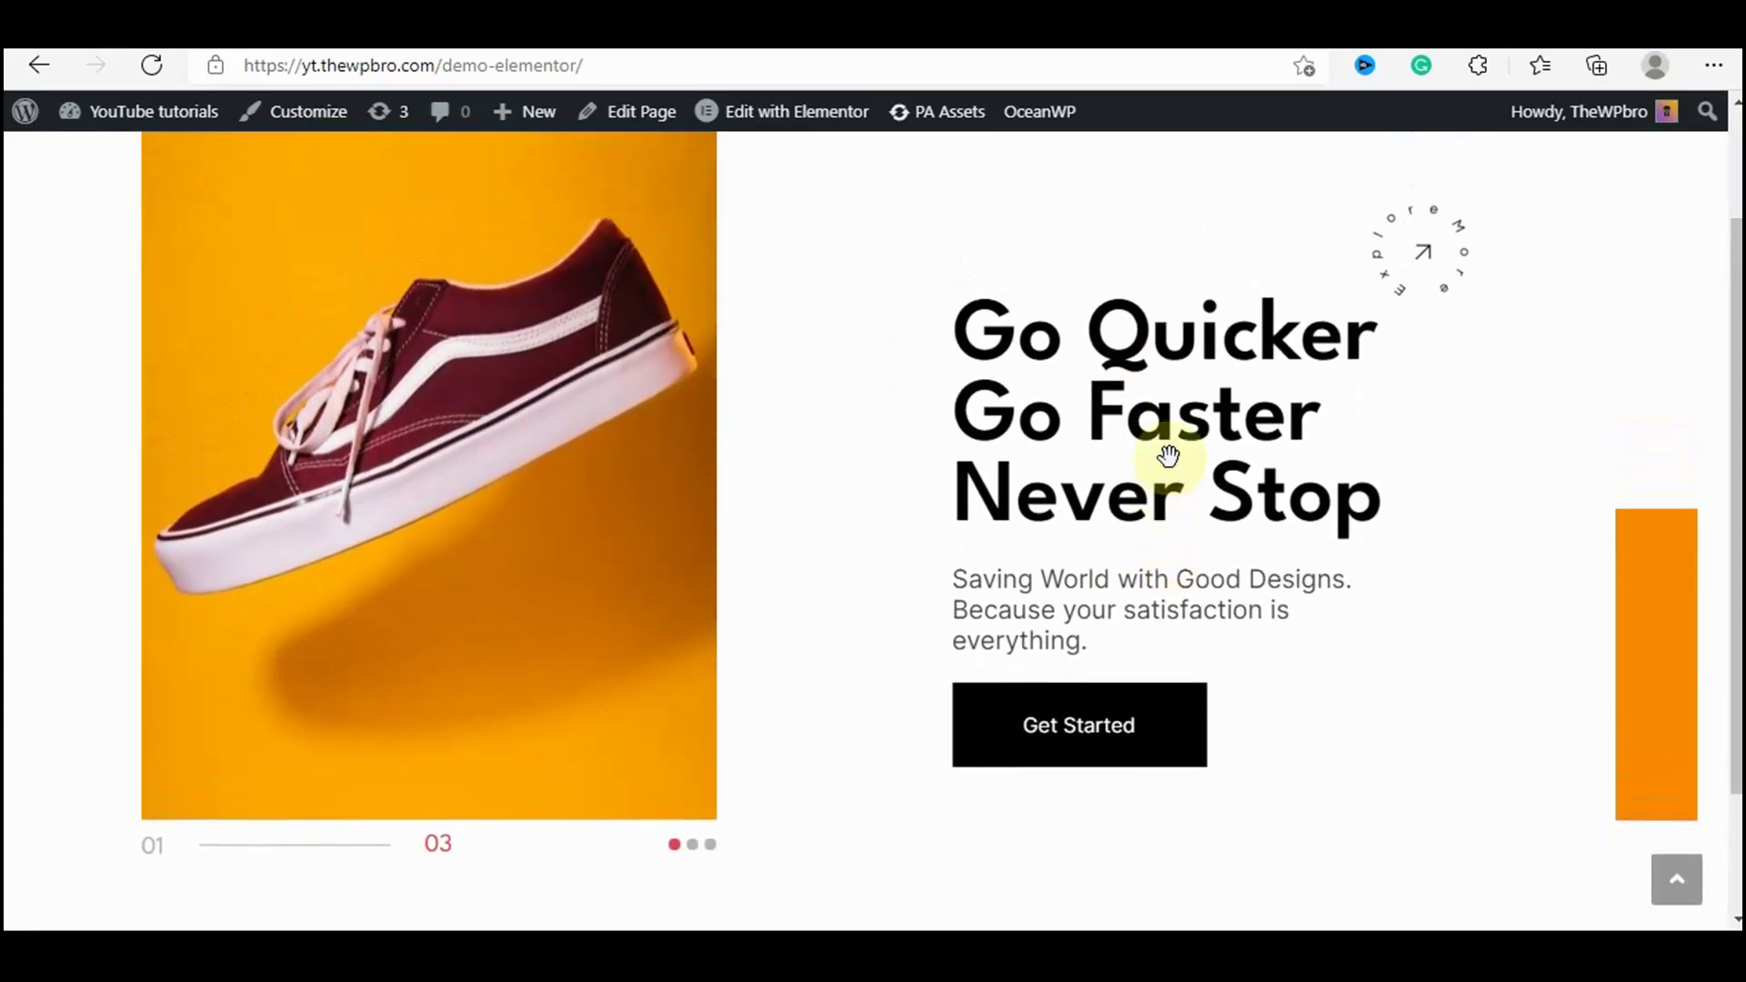
scroll(932, 570, "down", 2)
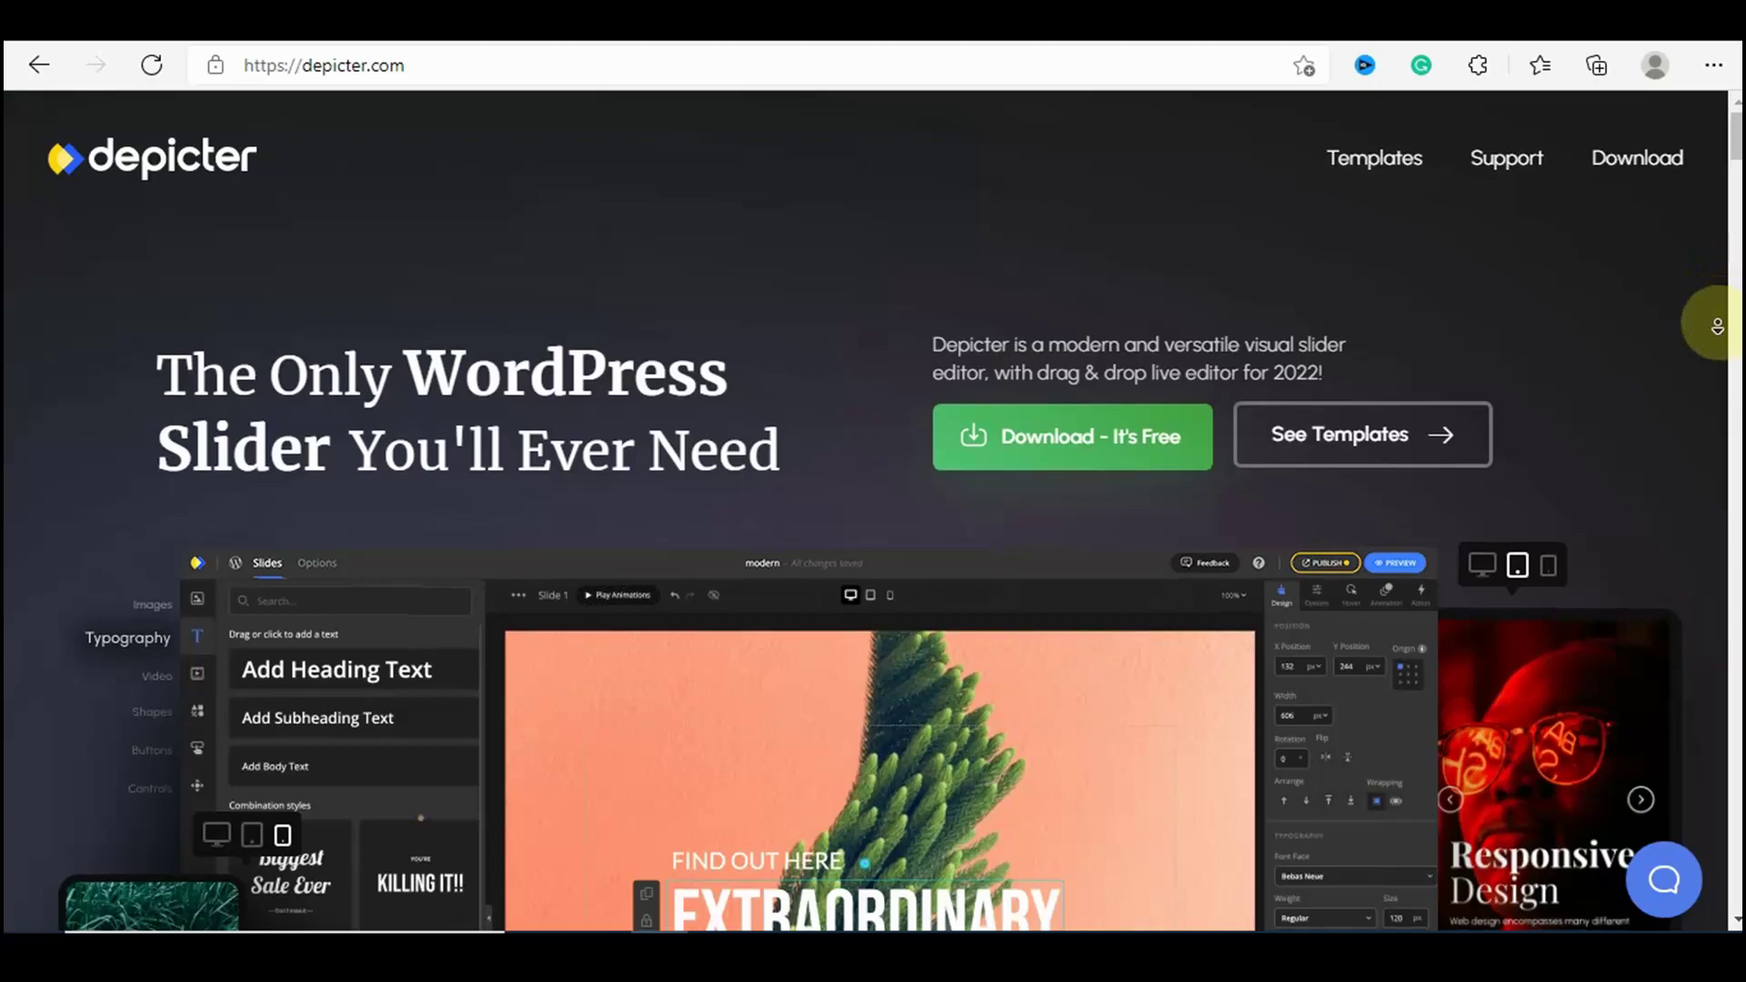
Browse the featured templates and landing pages on the TheWPbro templates website.
scroll(873, 517, "down", 2)
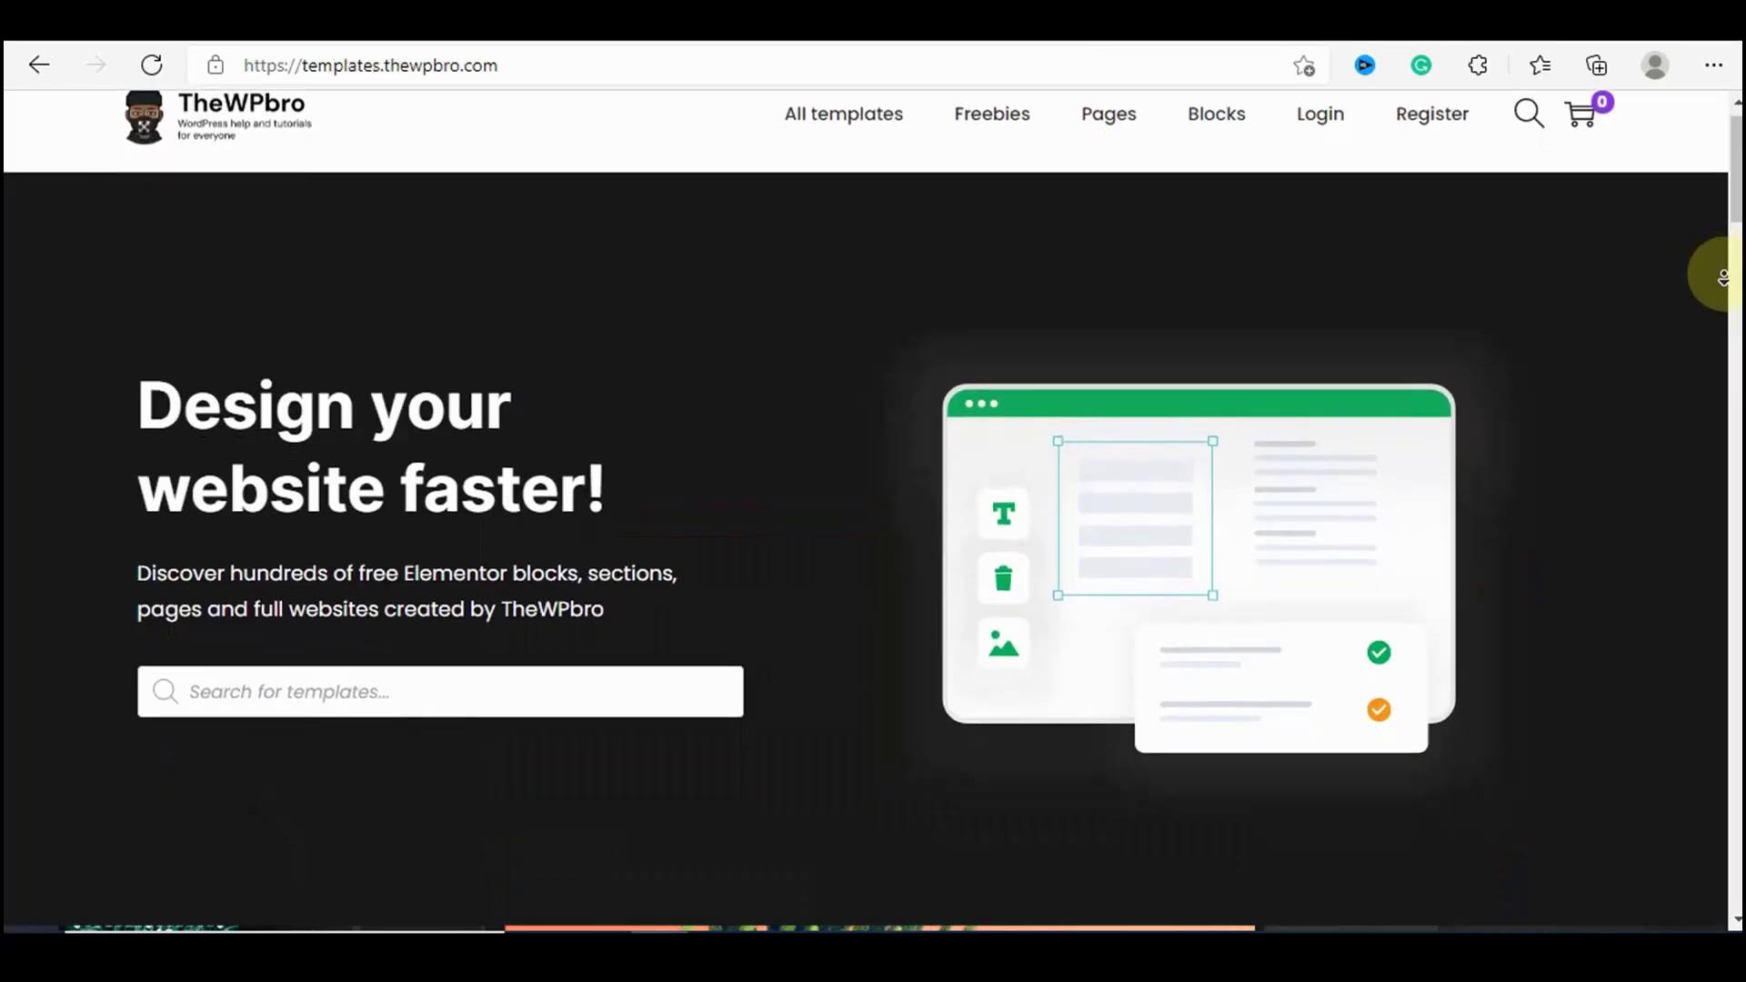
scroll(1719, 291, "down", 3)
scroll(1724, 307, "down", 7)
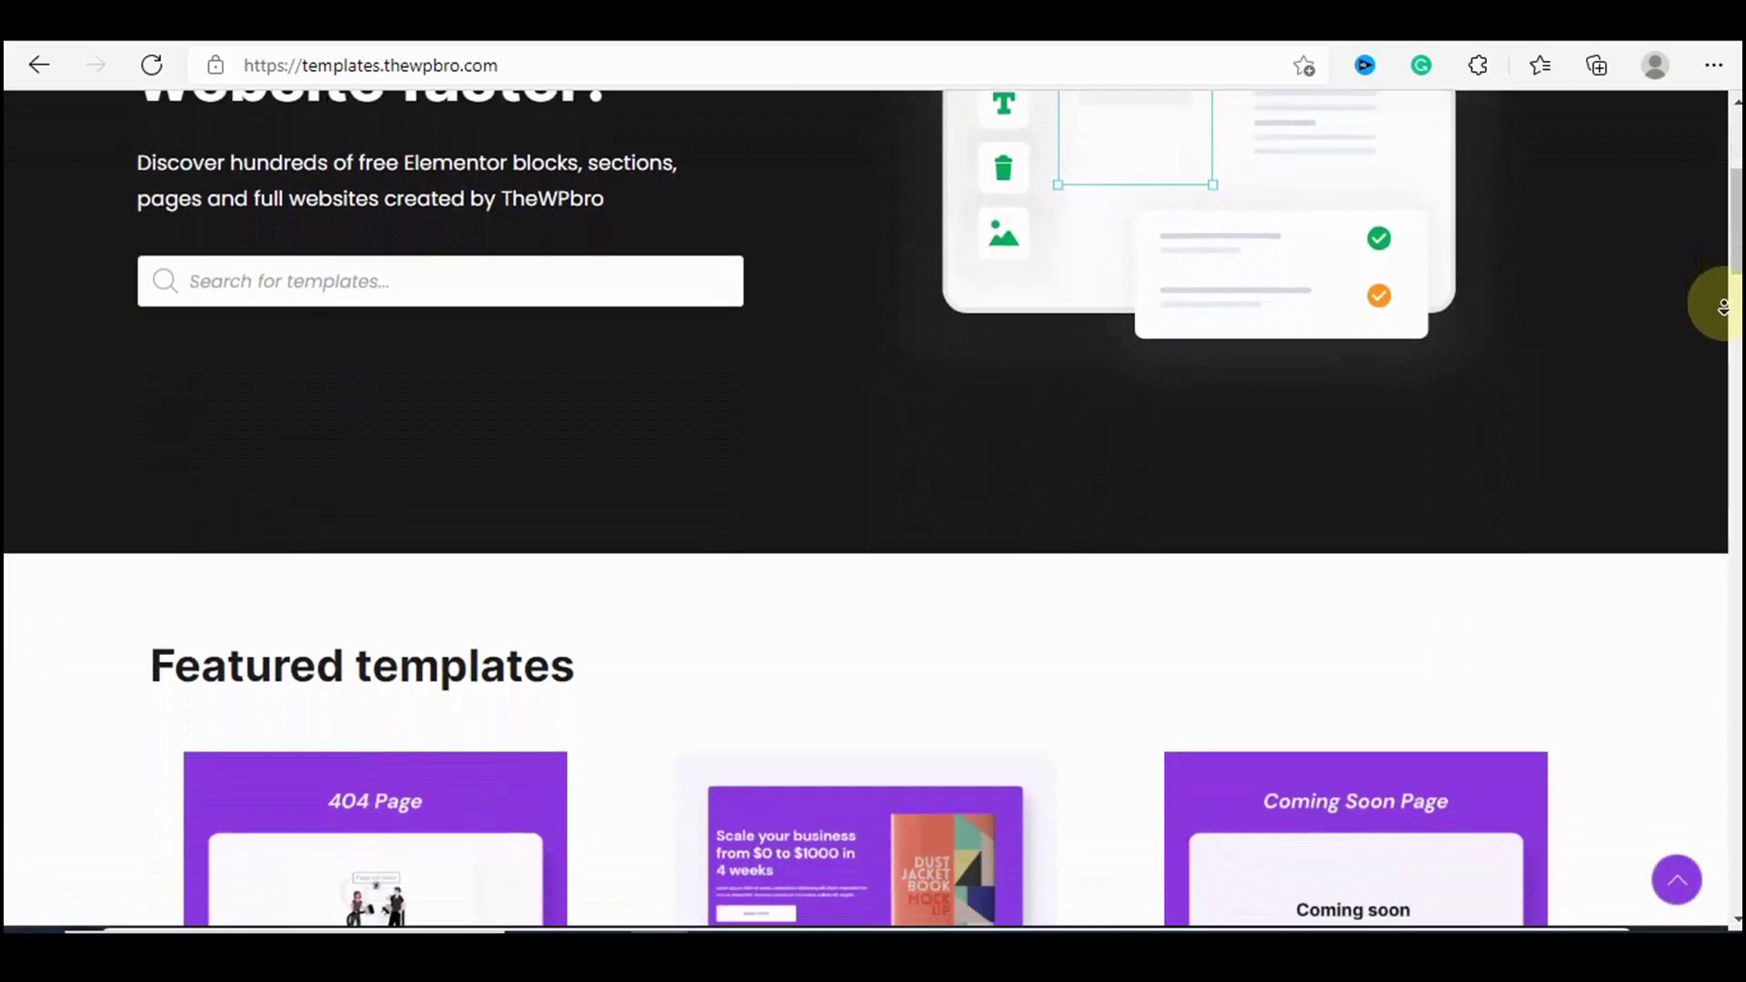
scroll(1723, 308, "down", 7)
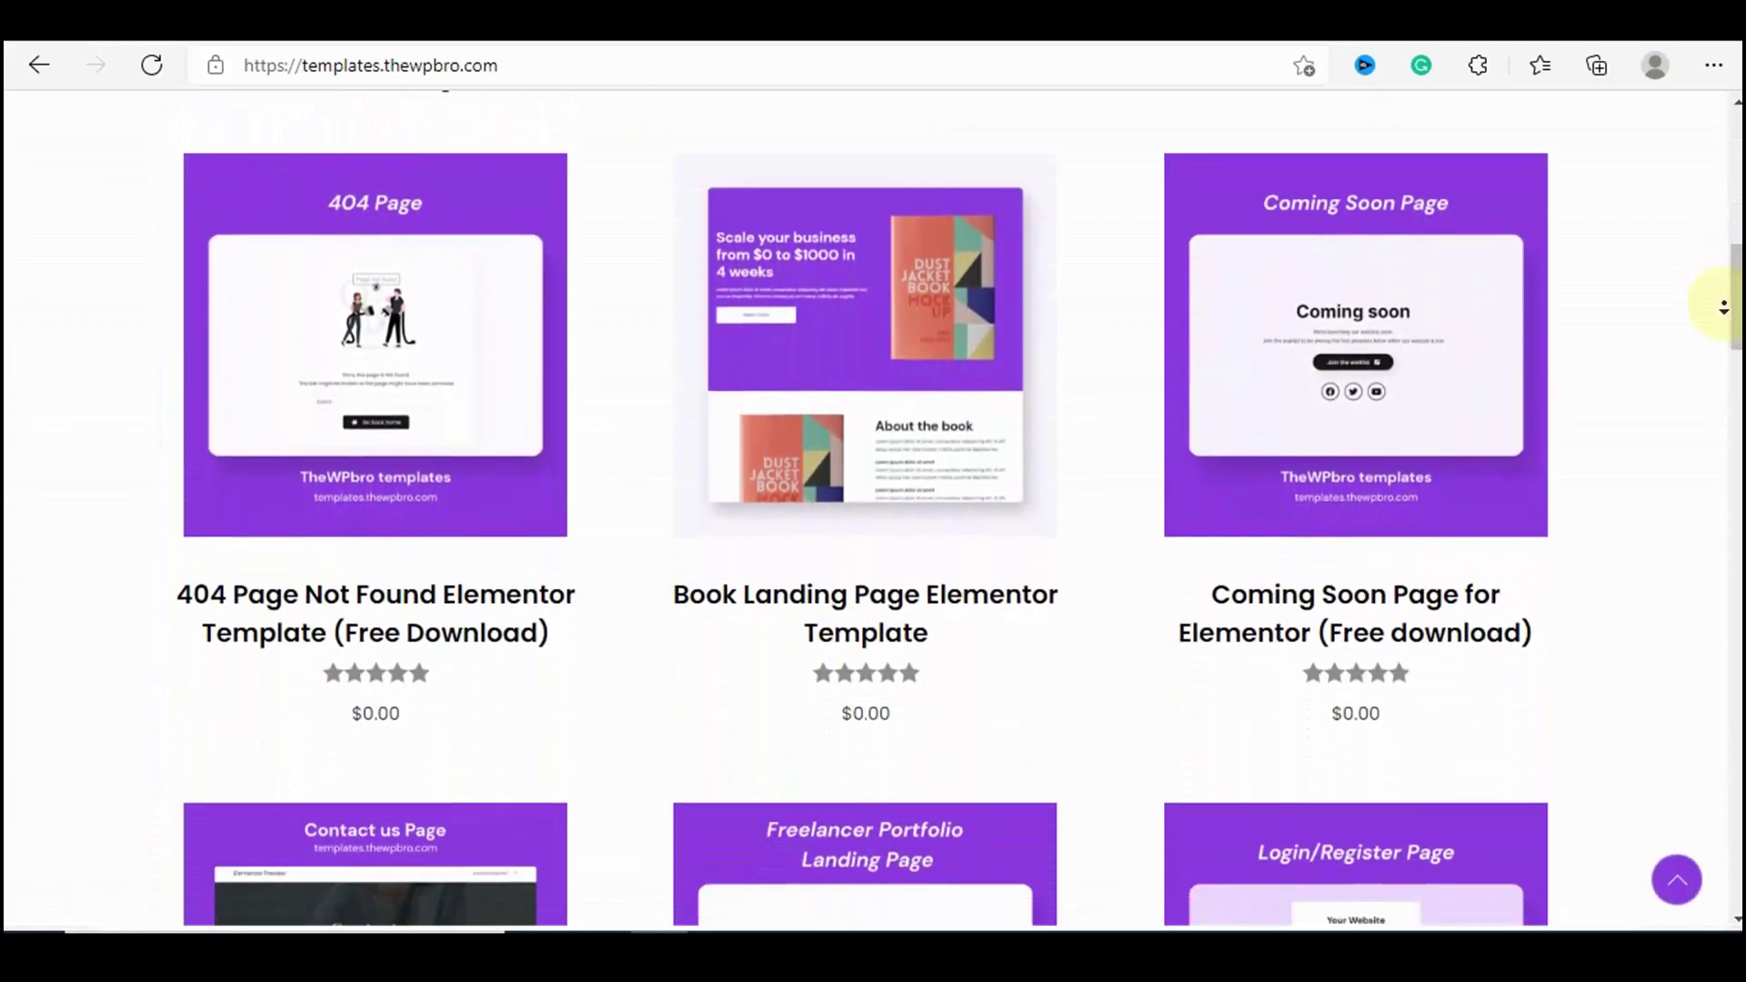
scroll(1724, 307, "down", 7)
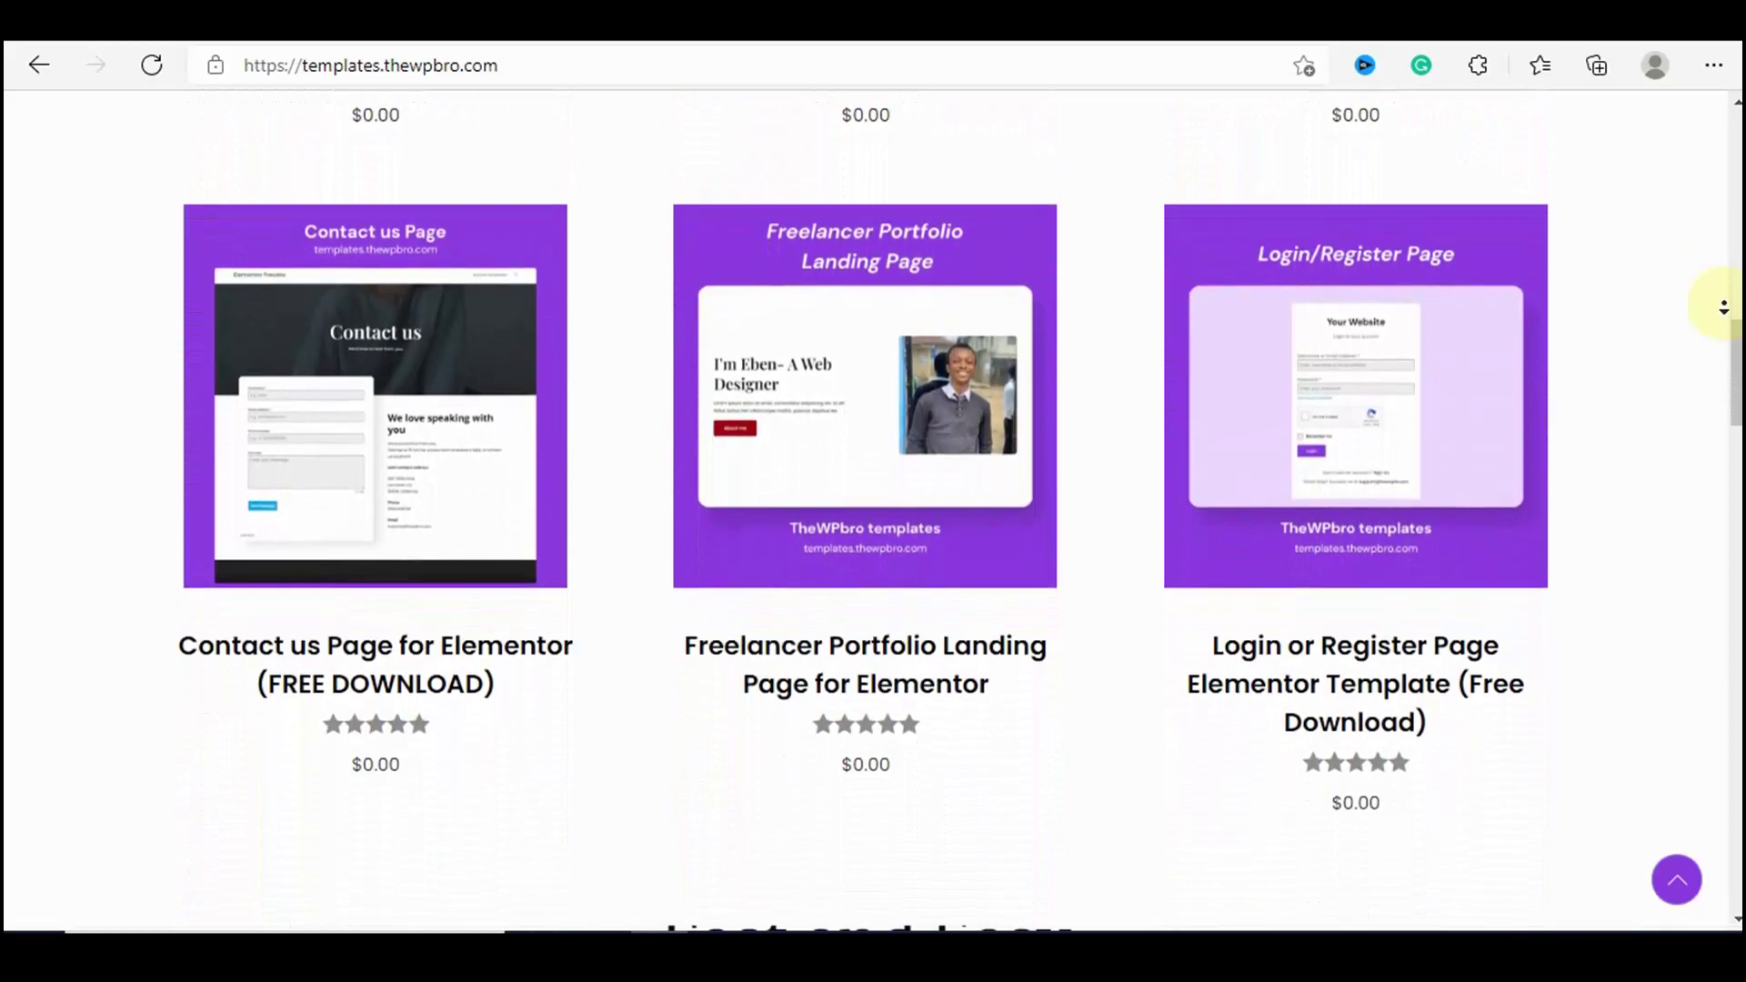
scroll(1723, 307, "down", 7)
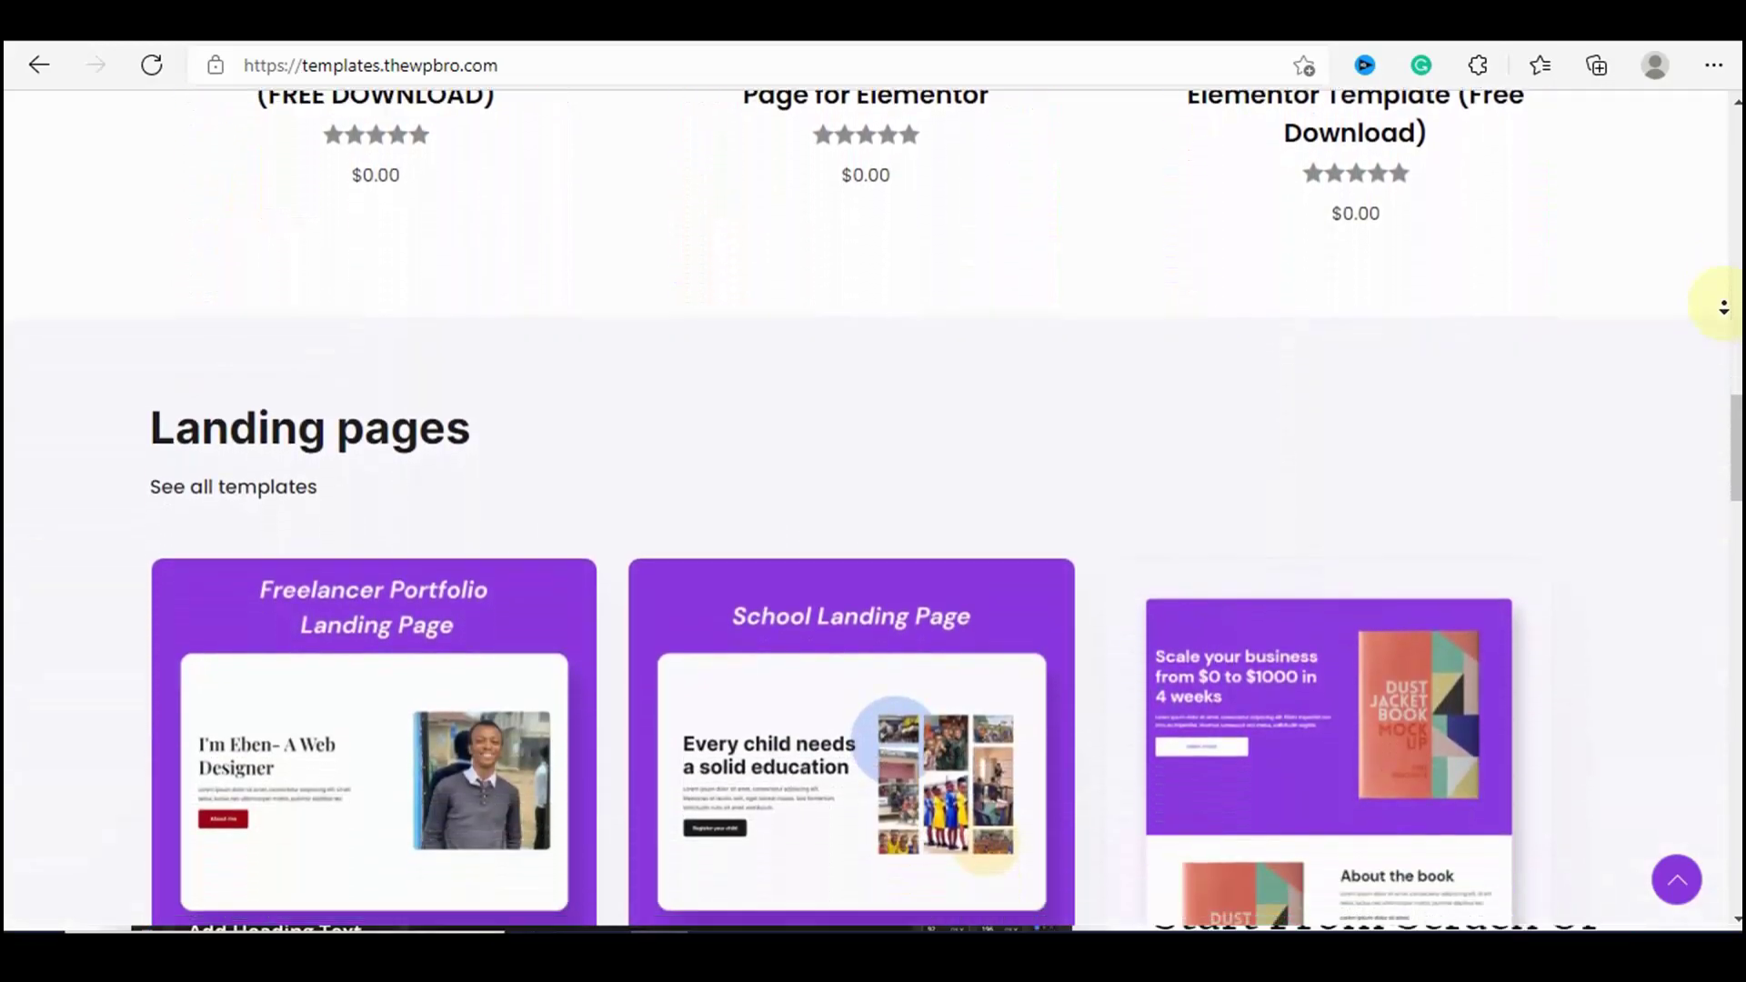
scroll(1723, 307, "down", 1)
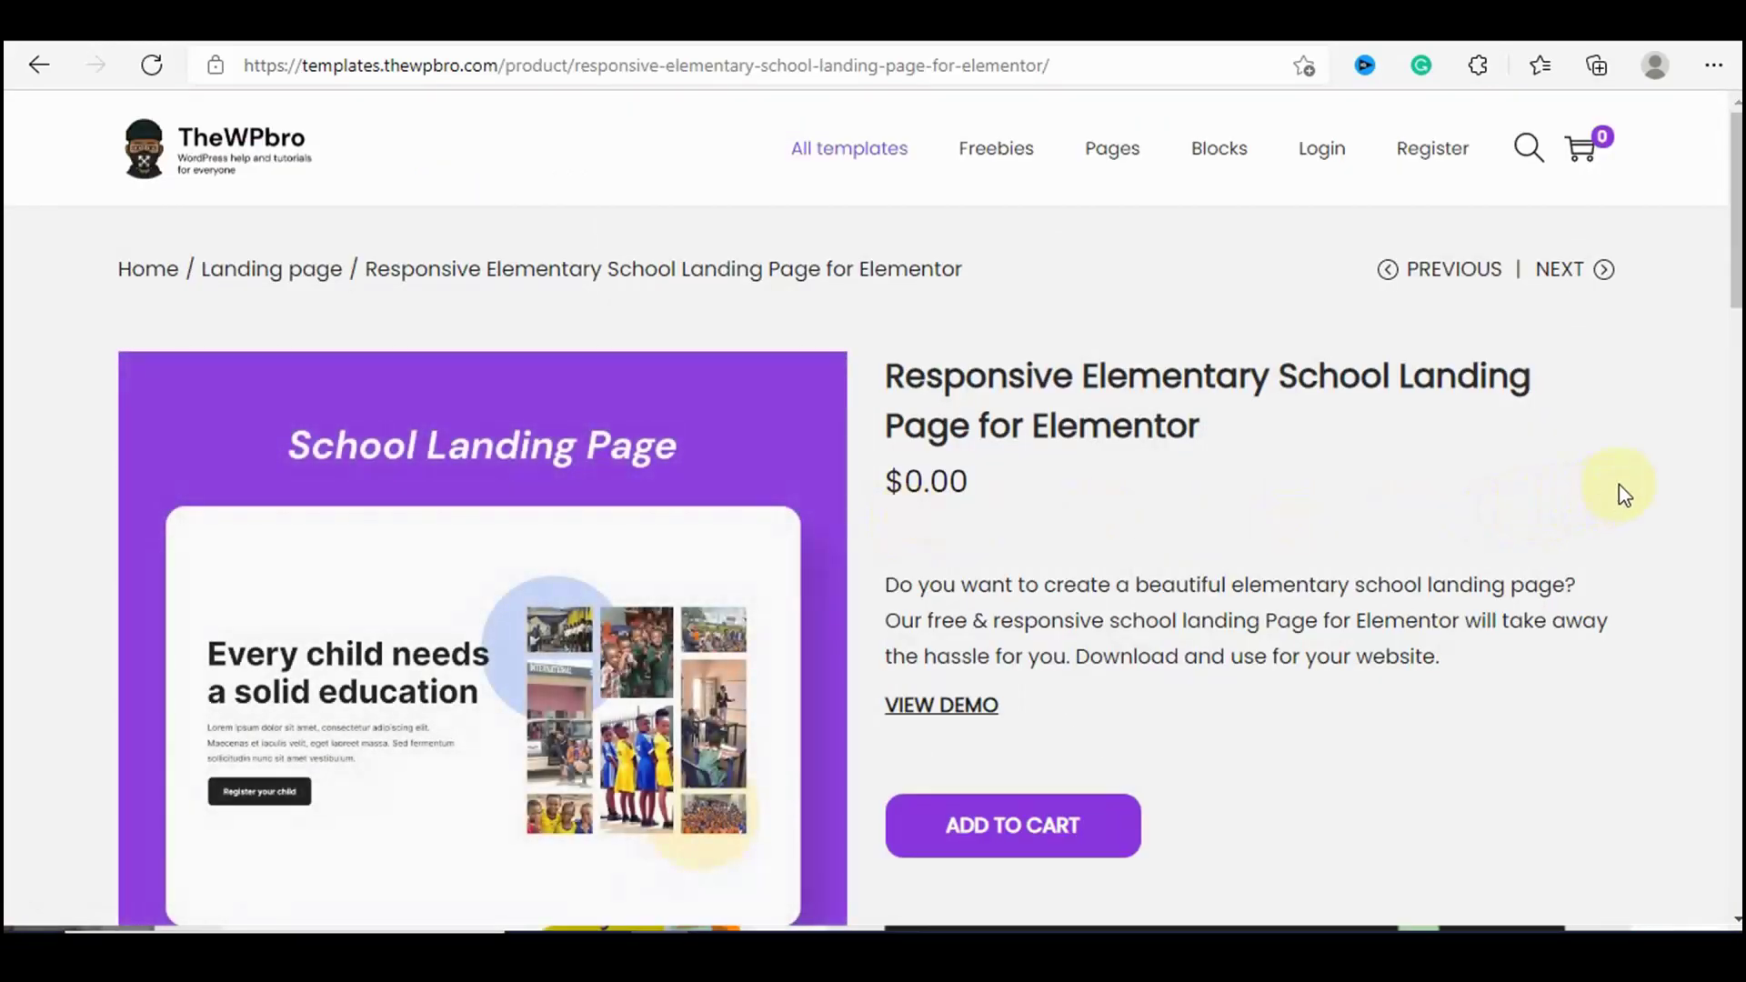
Open the demo of the Responsive Elementary School Landing Page template and examine its whole layout.
scroll(1633, 489, "down", 3)
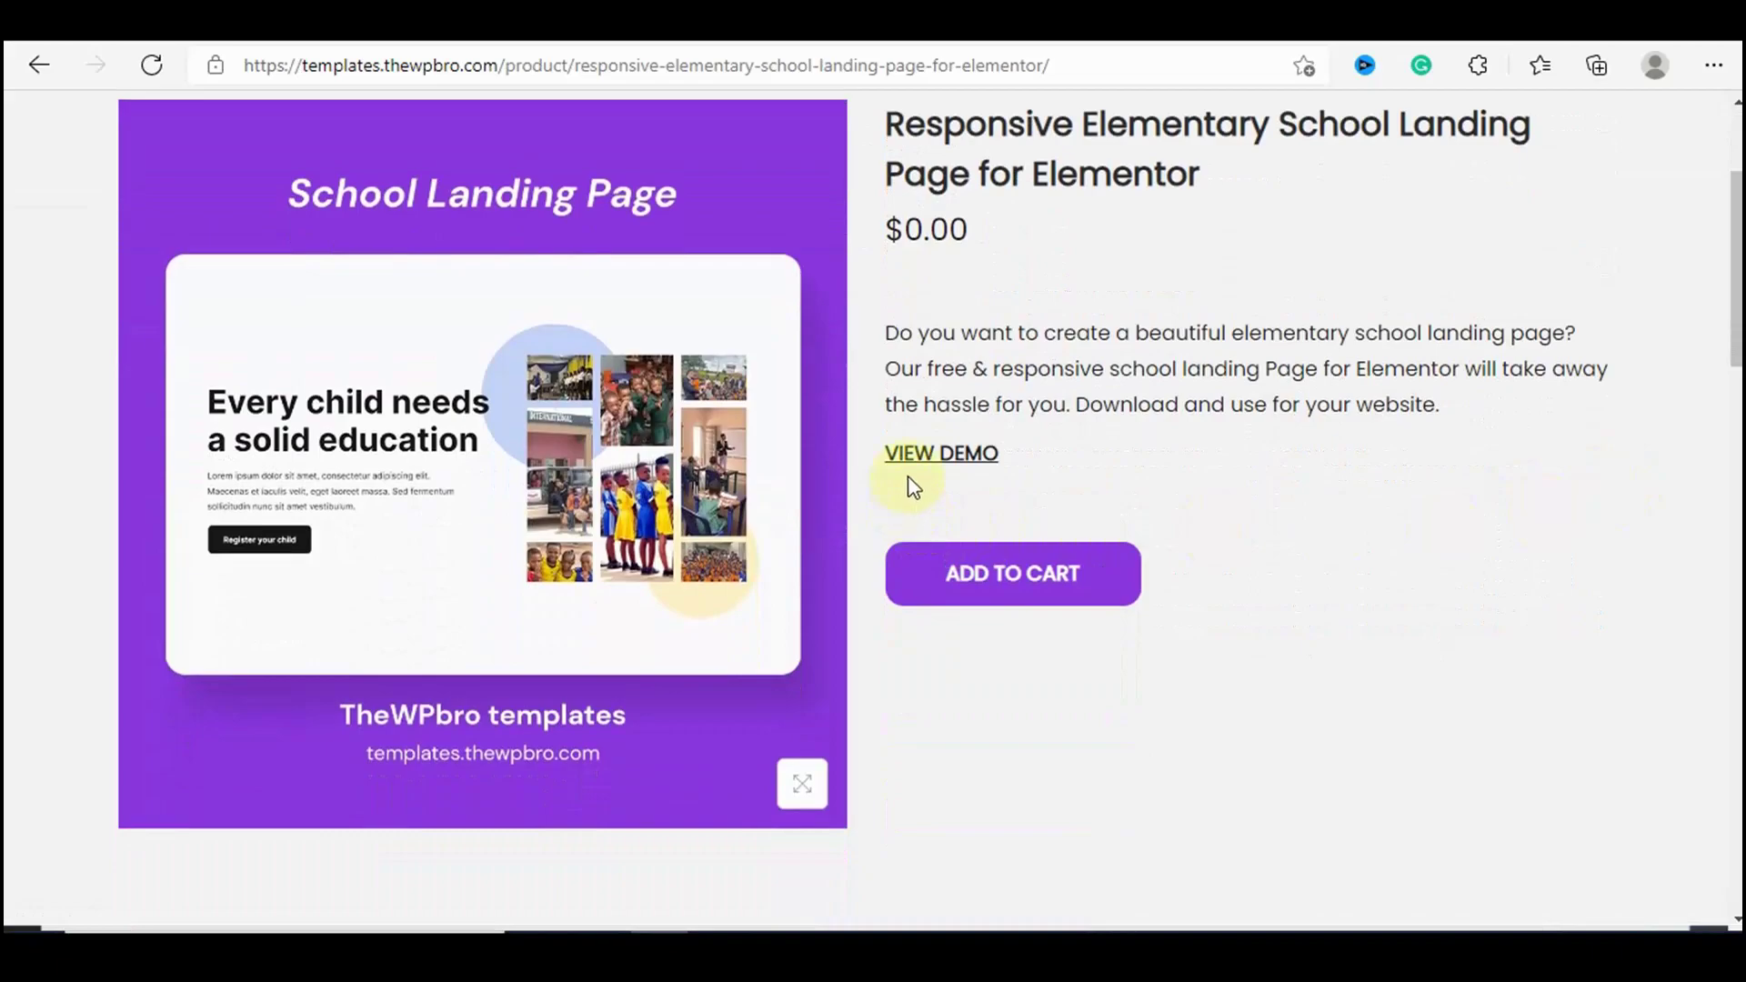
left_click(912, 453)
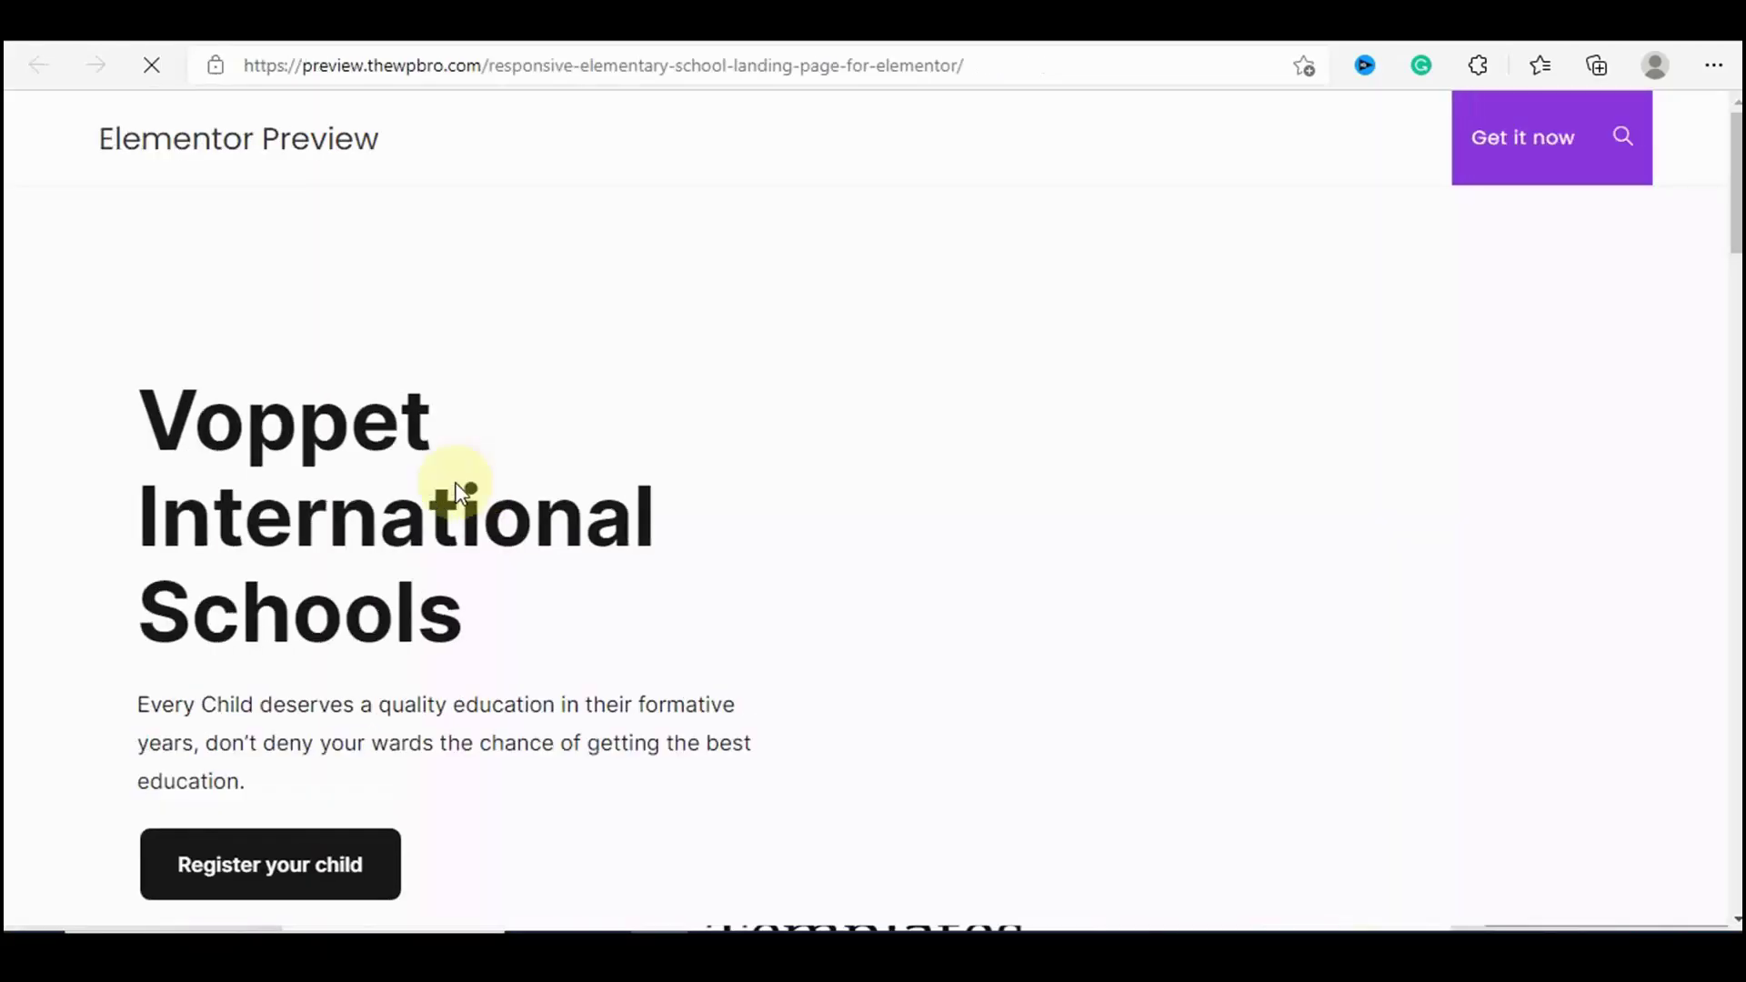
scroll(458, 489, "down", 5)
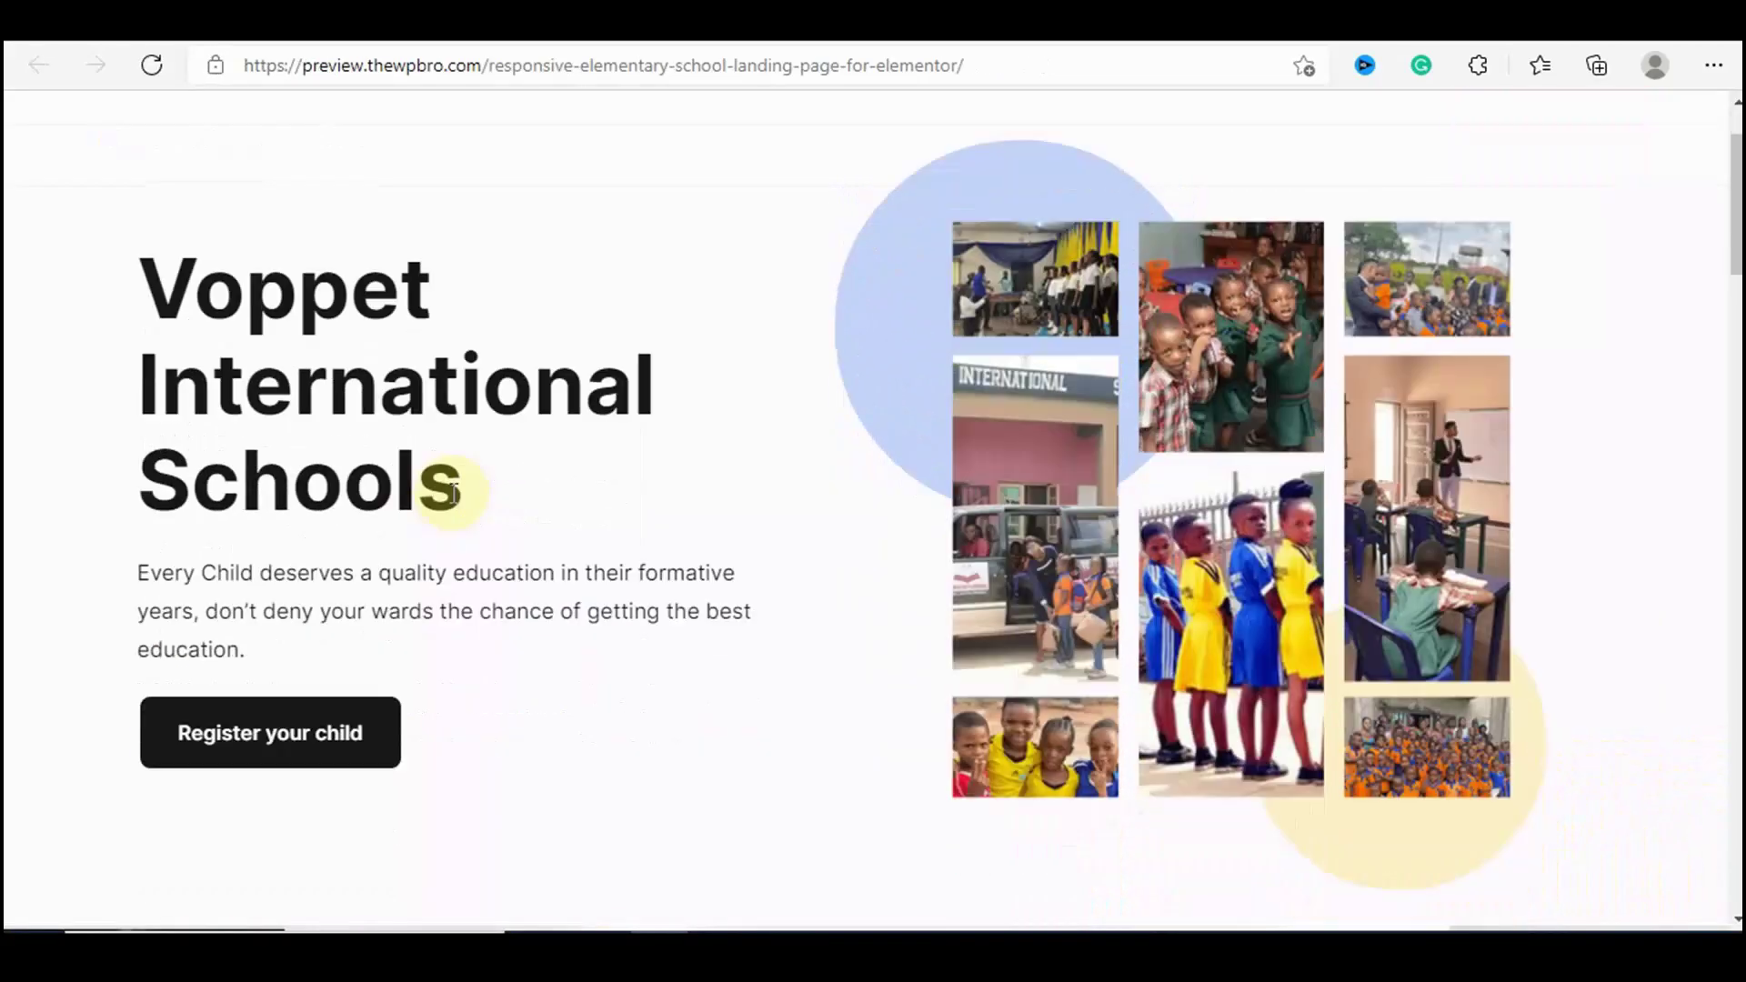
scroll(456, 490, "up", 5)
scroll(457, 491, "down", 20)
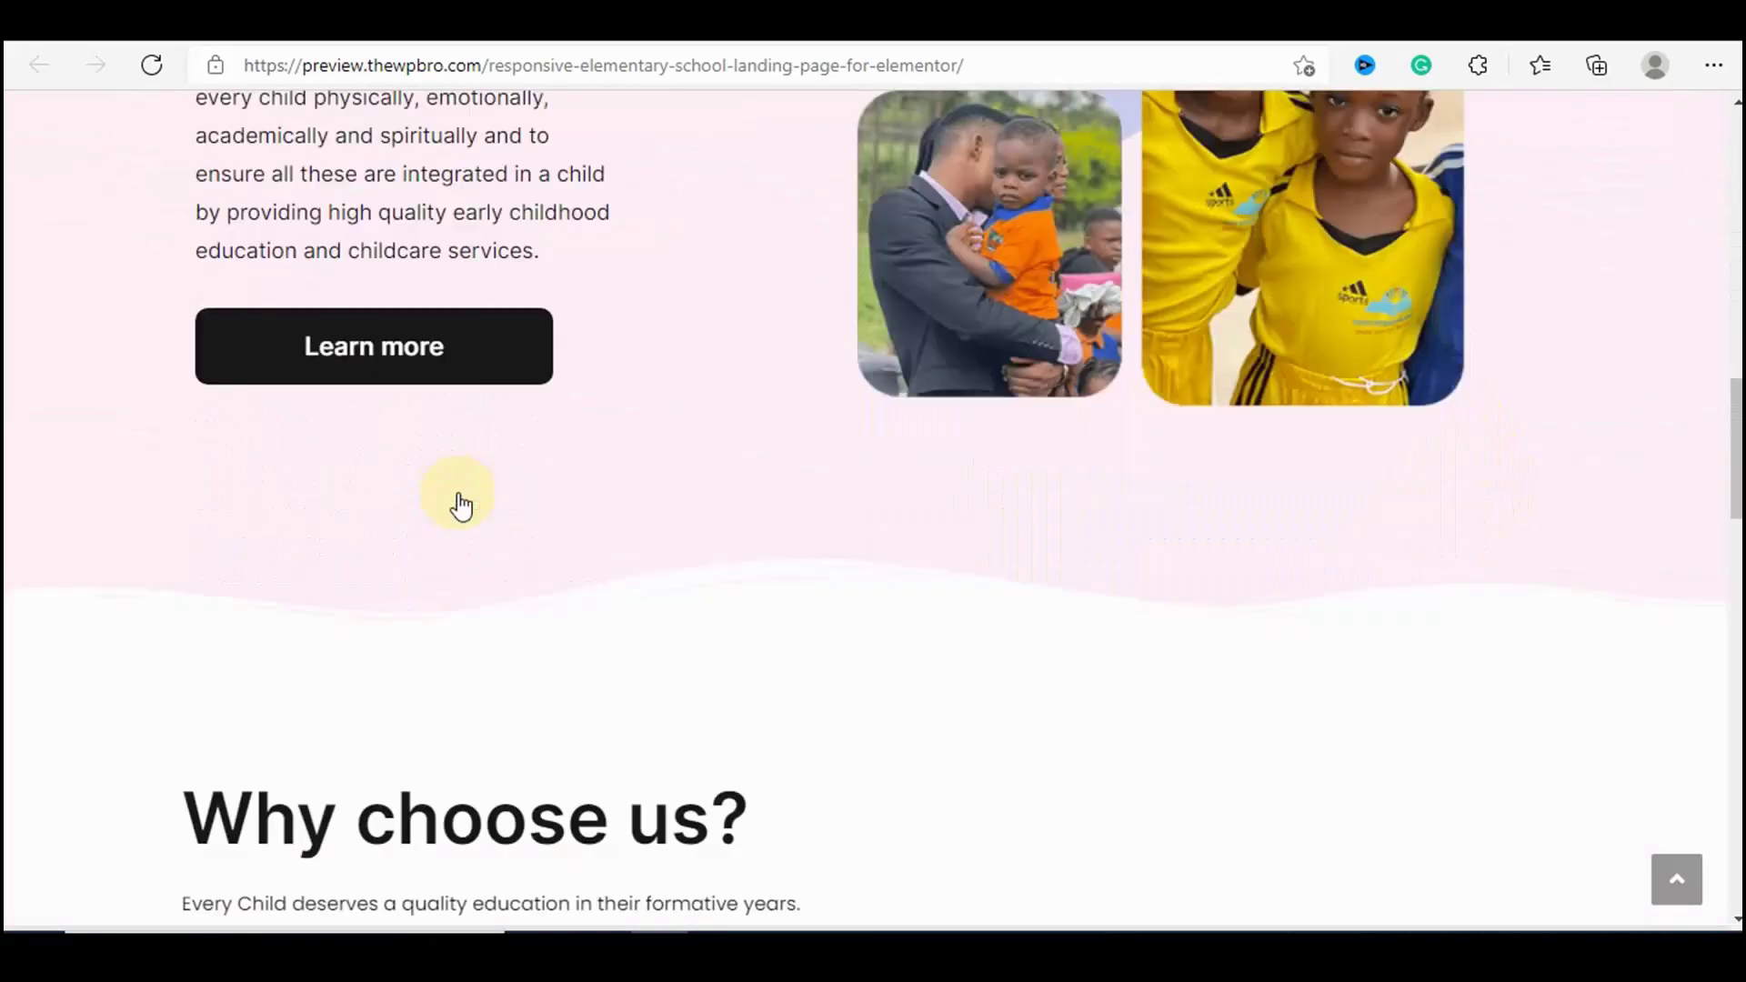
scroll(457, 492, "down", 15)
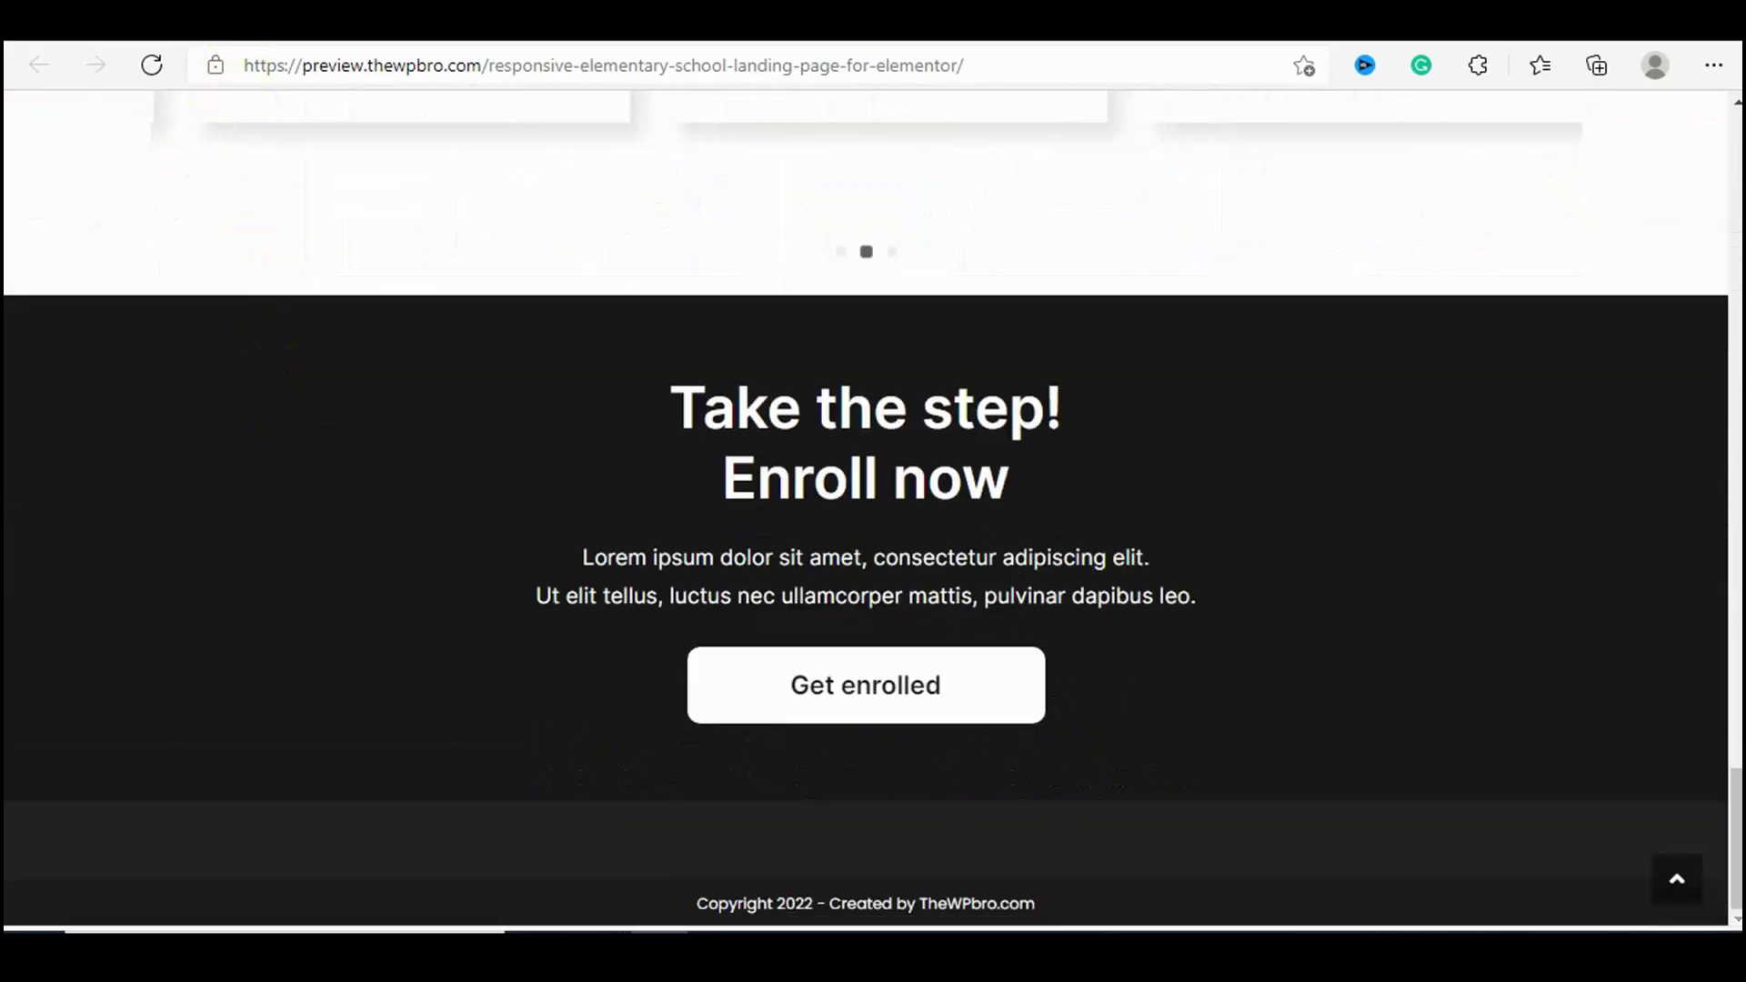
Return to the Depicter website and look through its layout, animation and video player feature sections.
key("alt+Left")
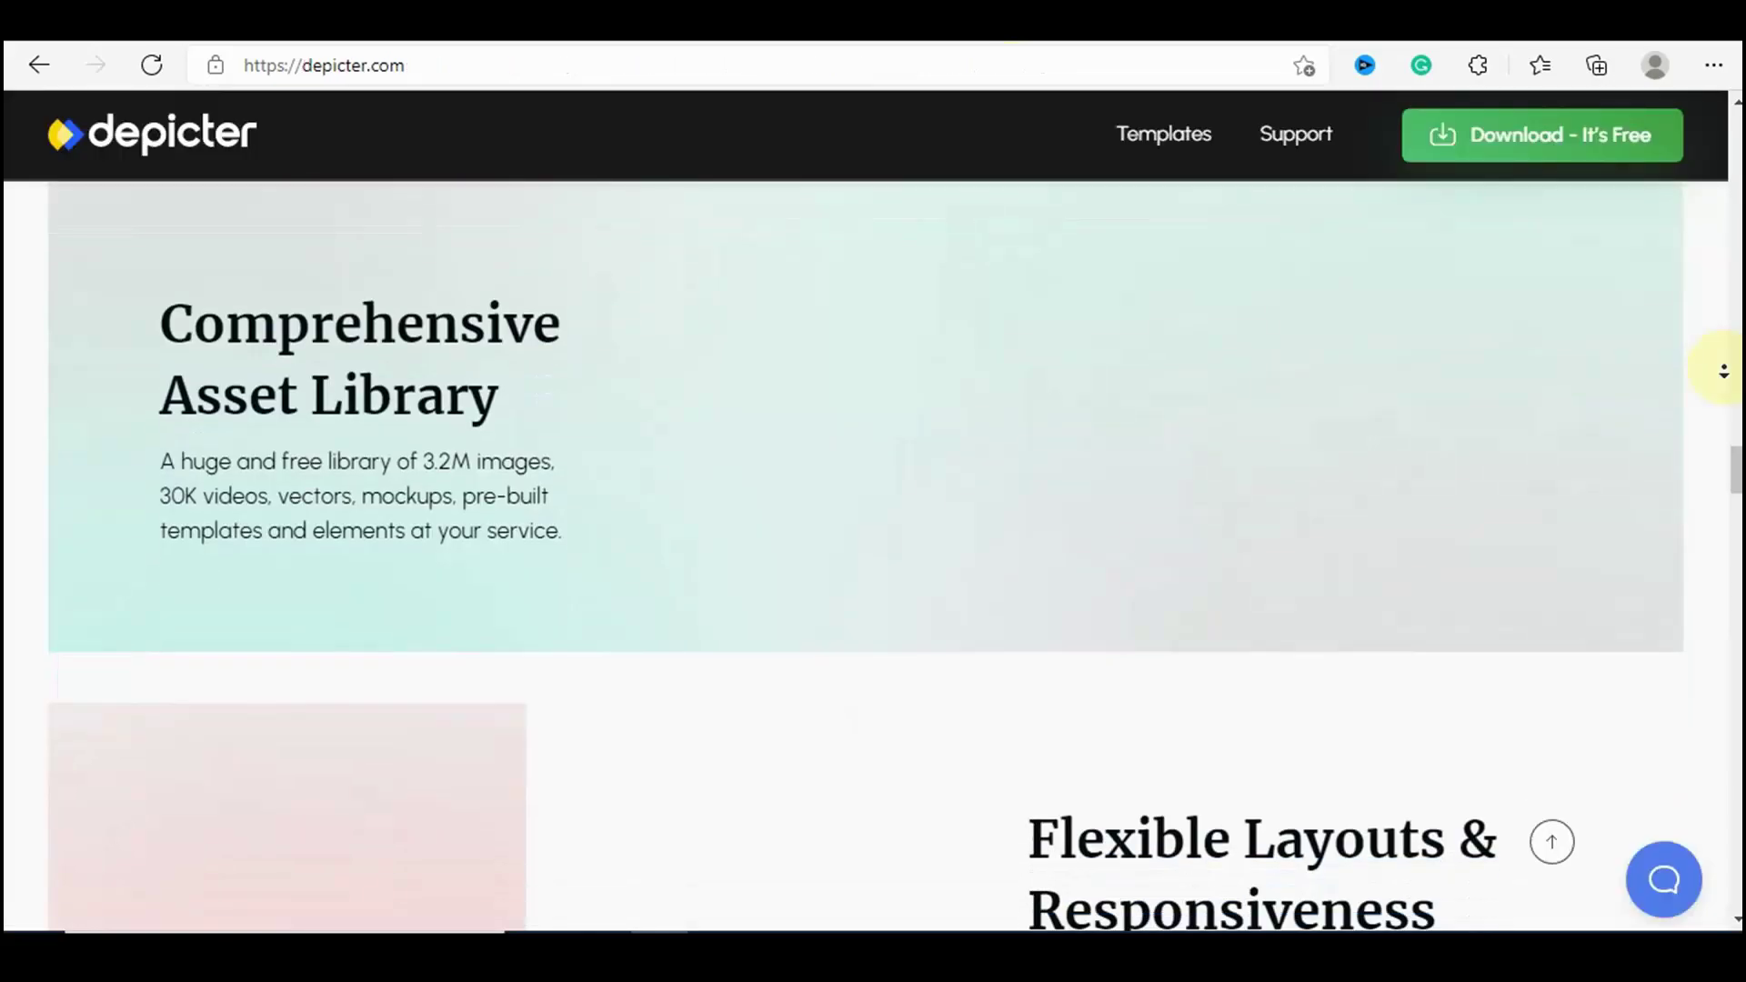
scroll(1723, 371, "down", 3)
scroll(1724, 371, "down", 4)
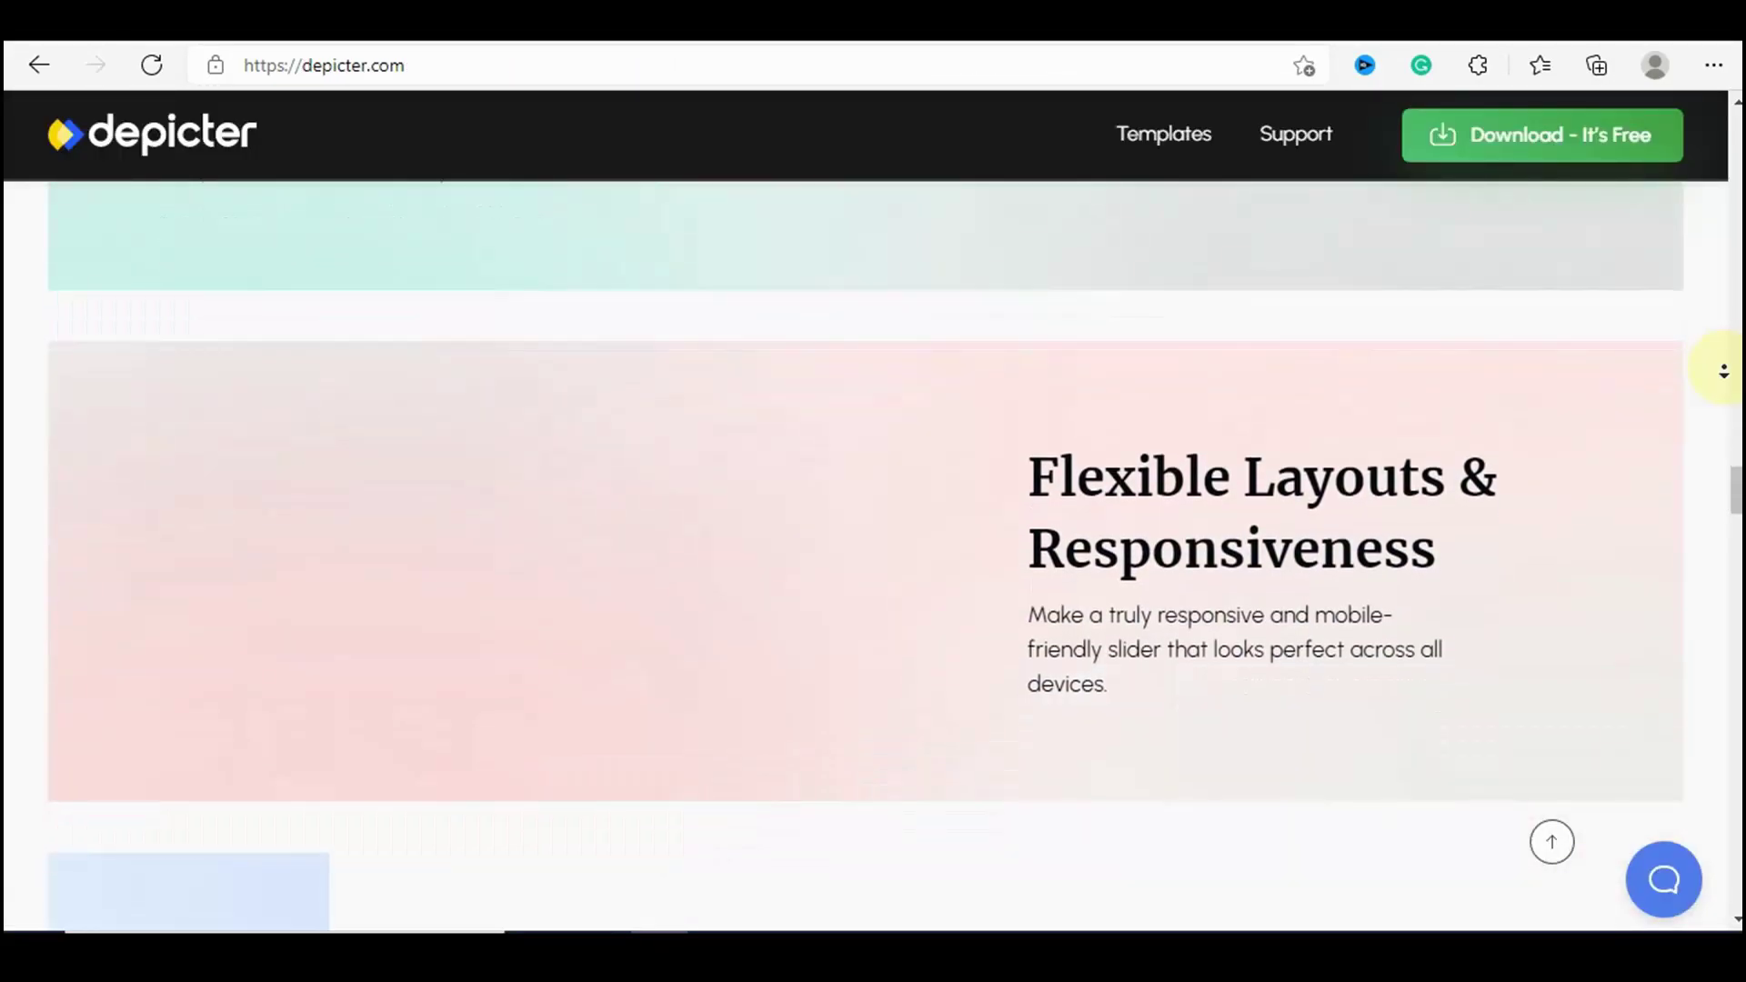
scroll(1724, 371, "down", 4)
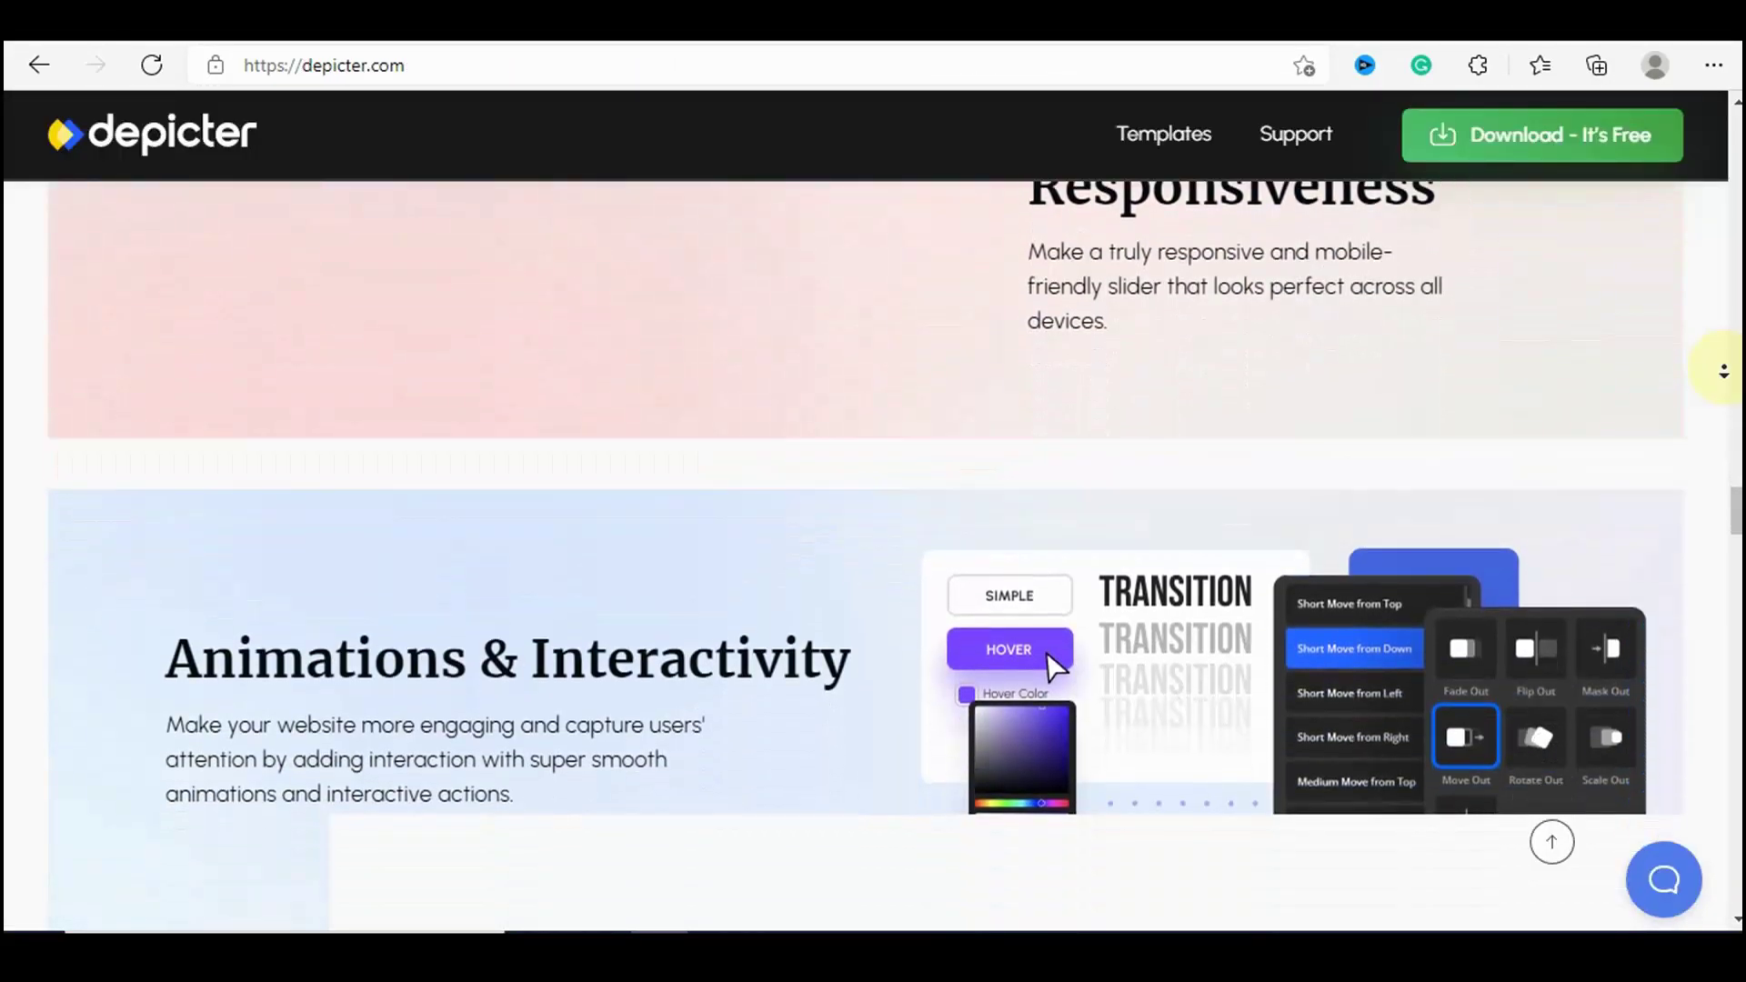
scroll(1723, 371, "down", 4)
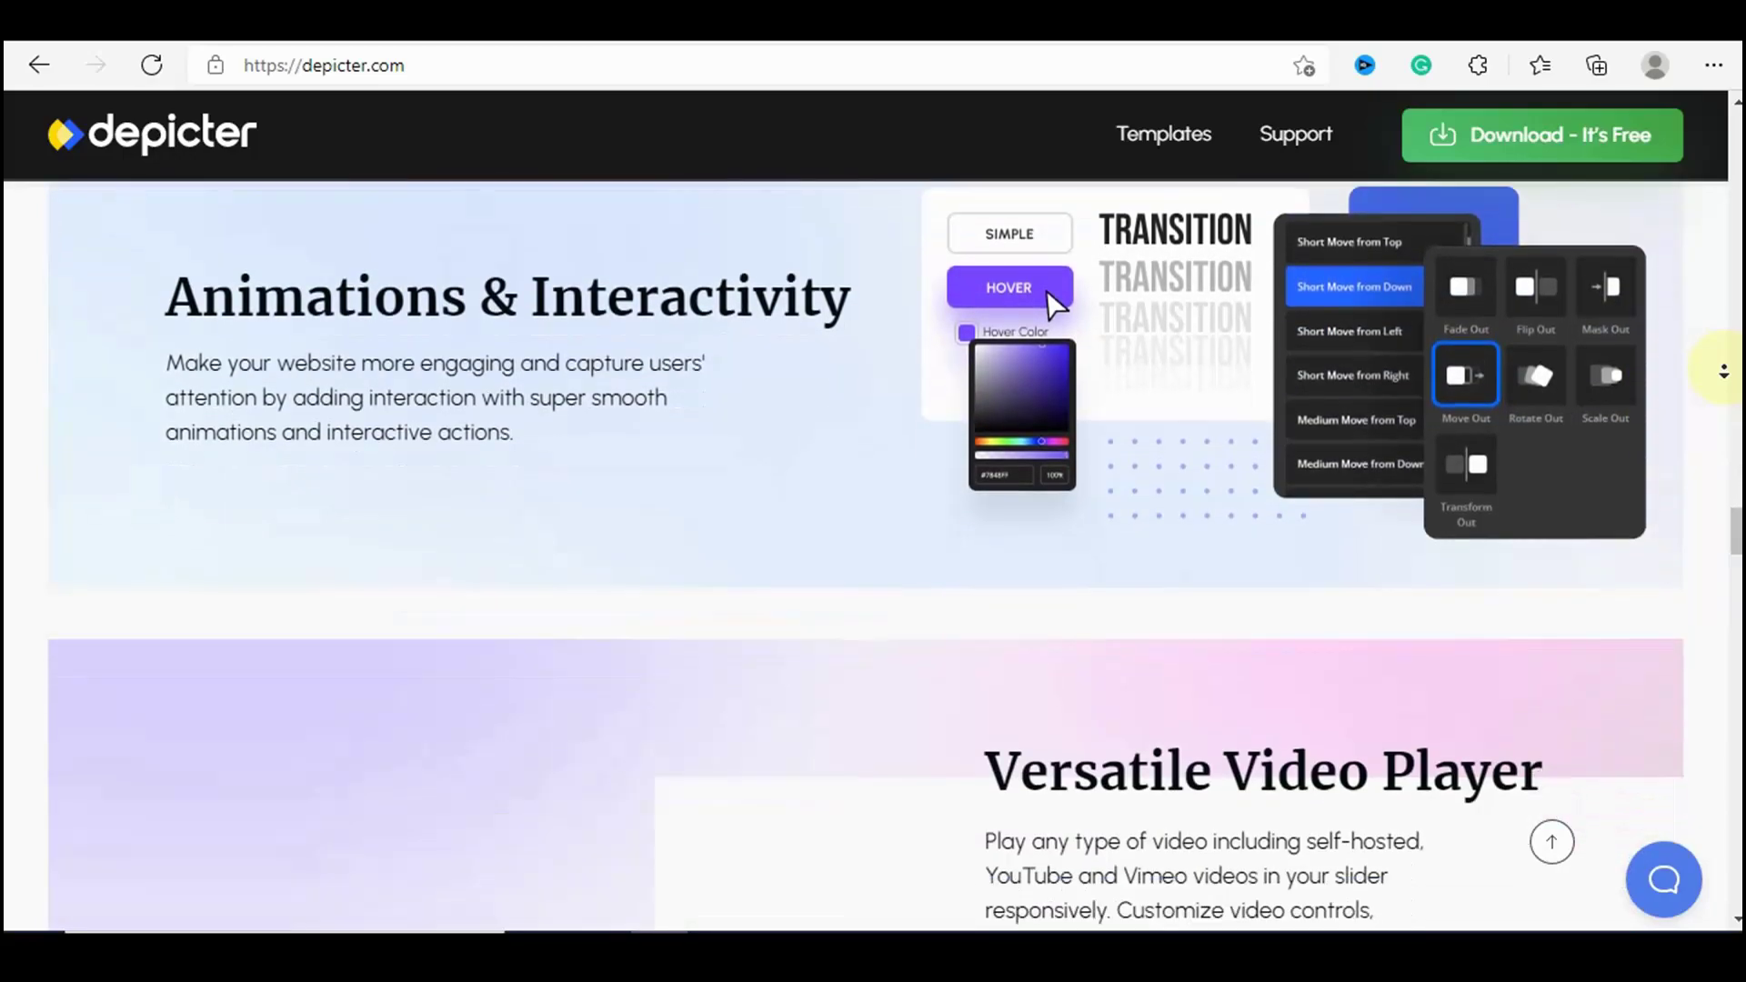
scroll(1724, 371, "down", 2)
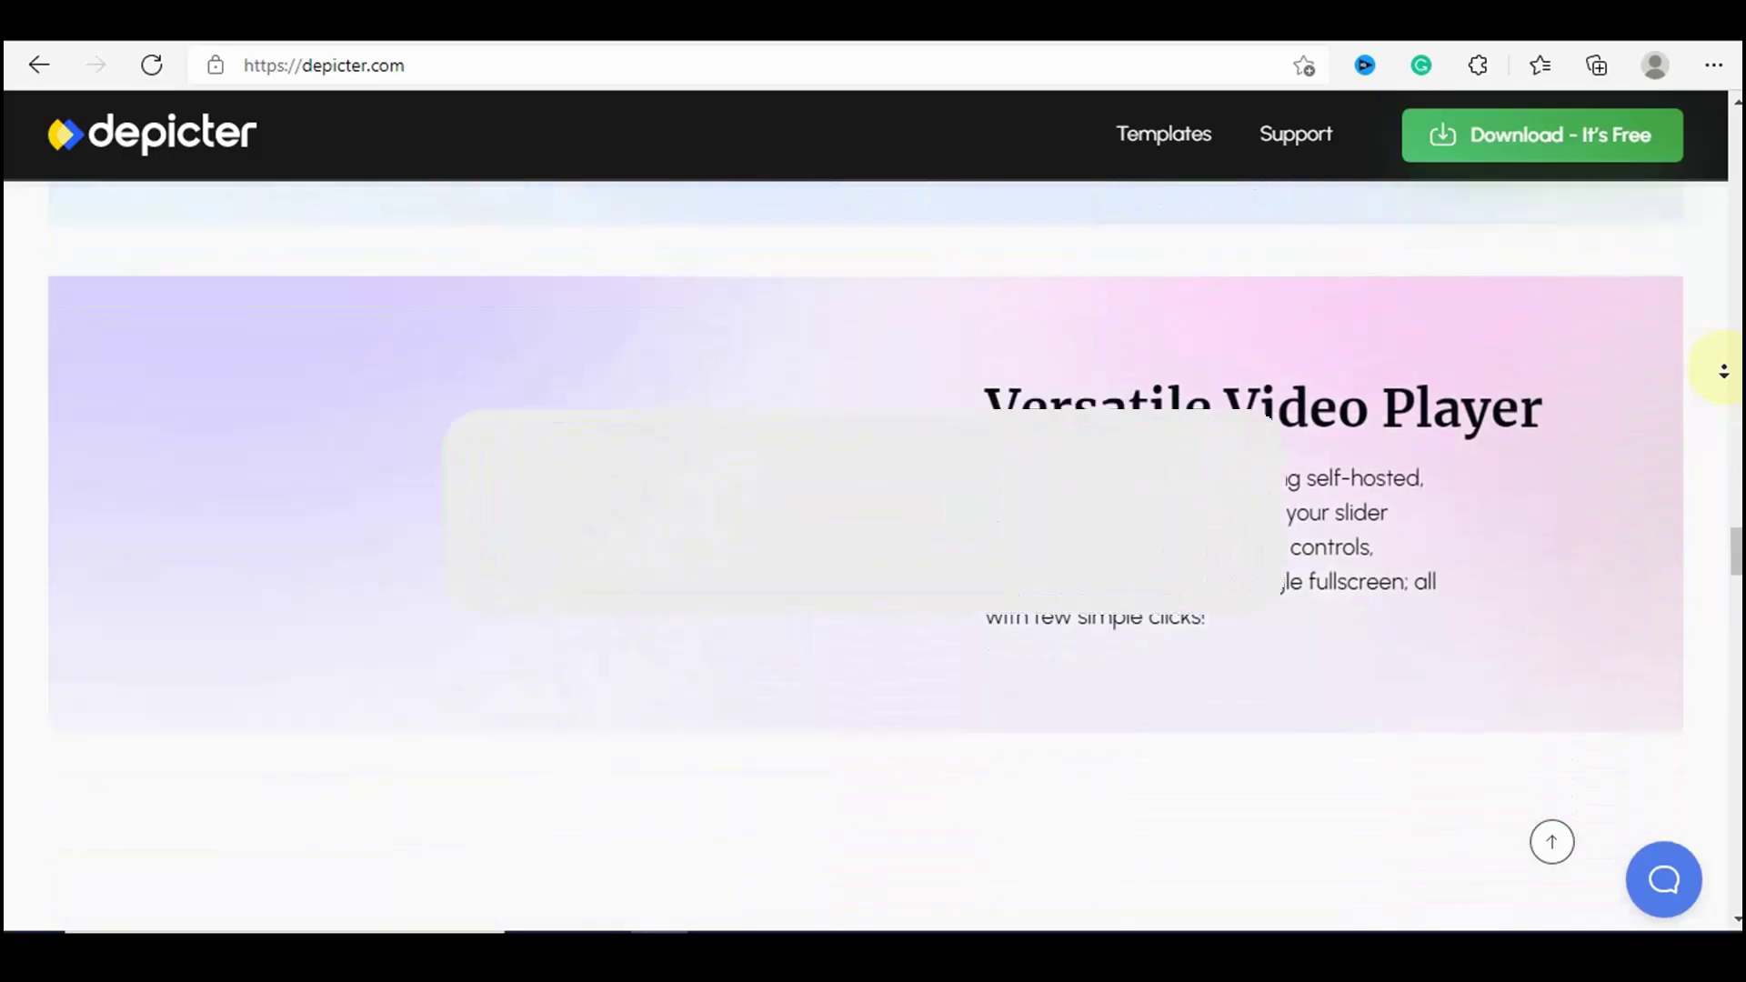